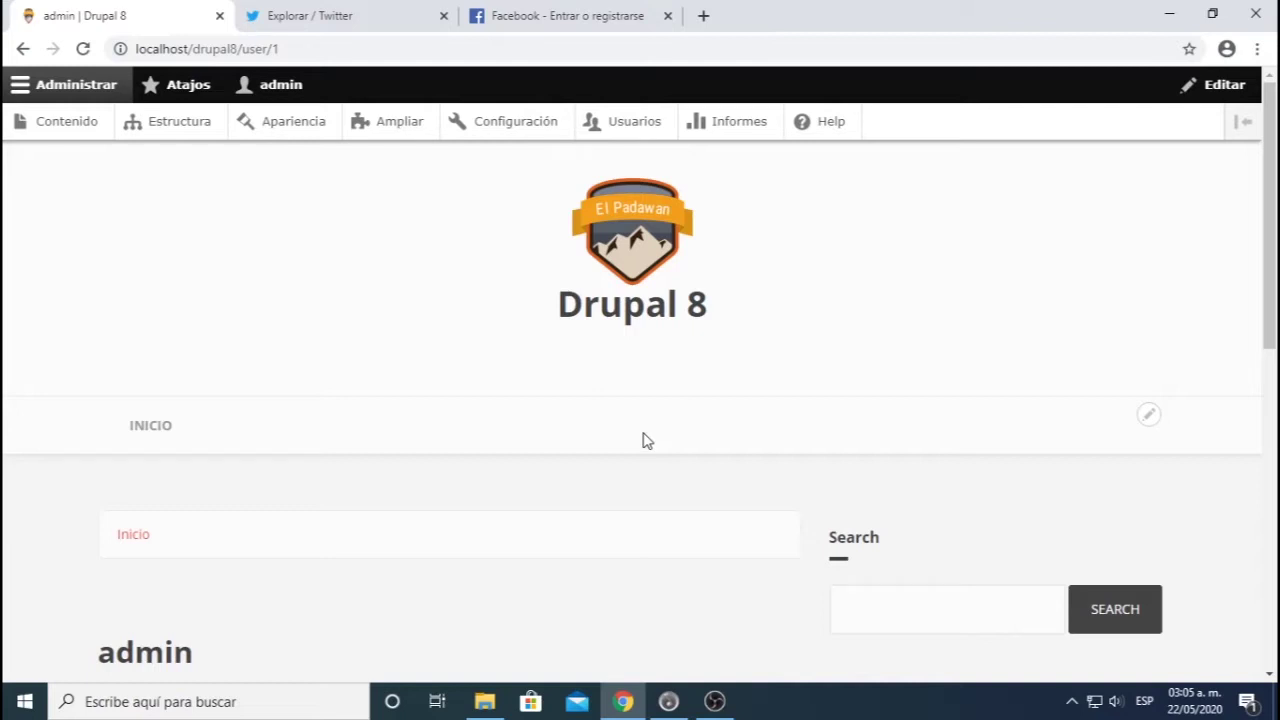
- Open the Menús administration page within the site's Estructura section
click(173, 135)
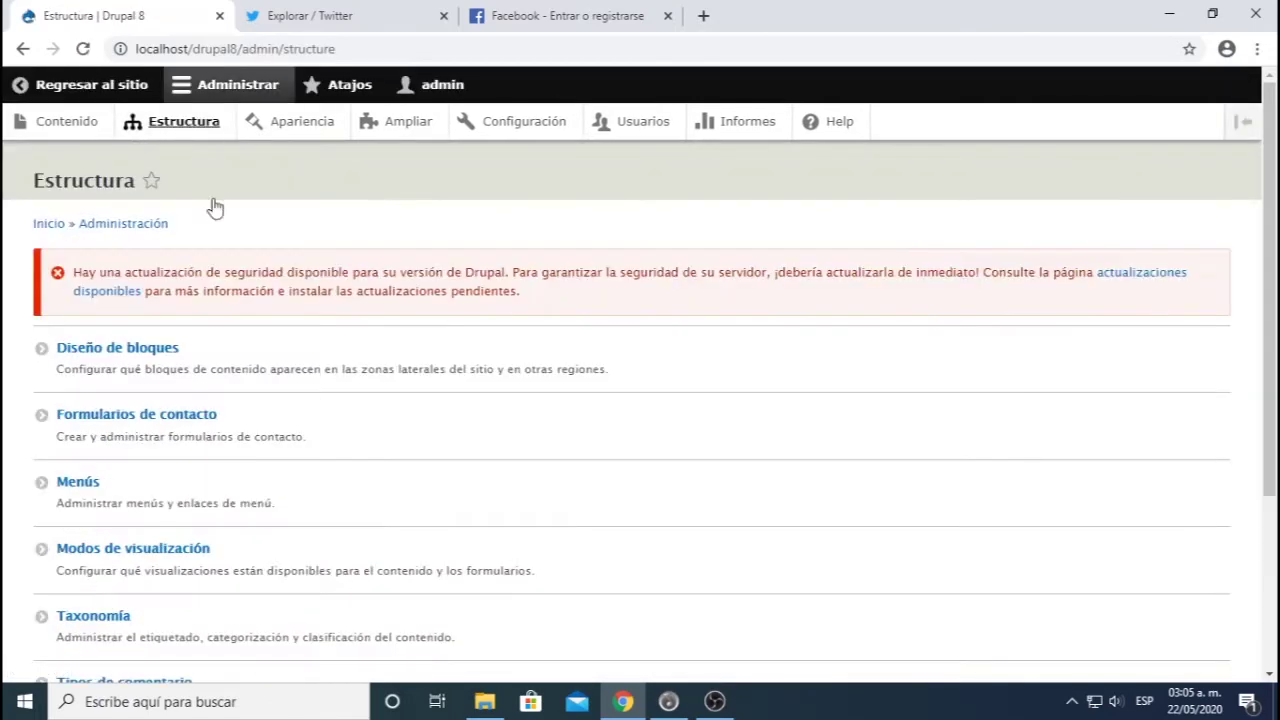
click(70, 494)
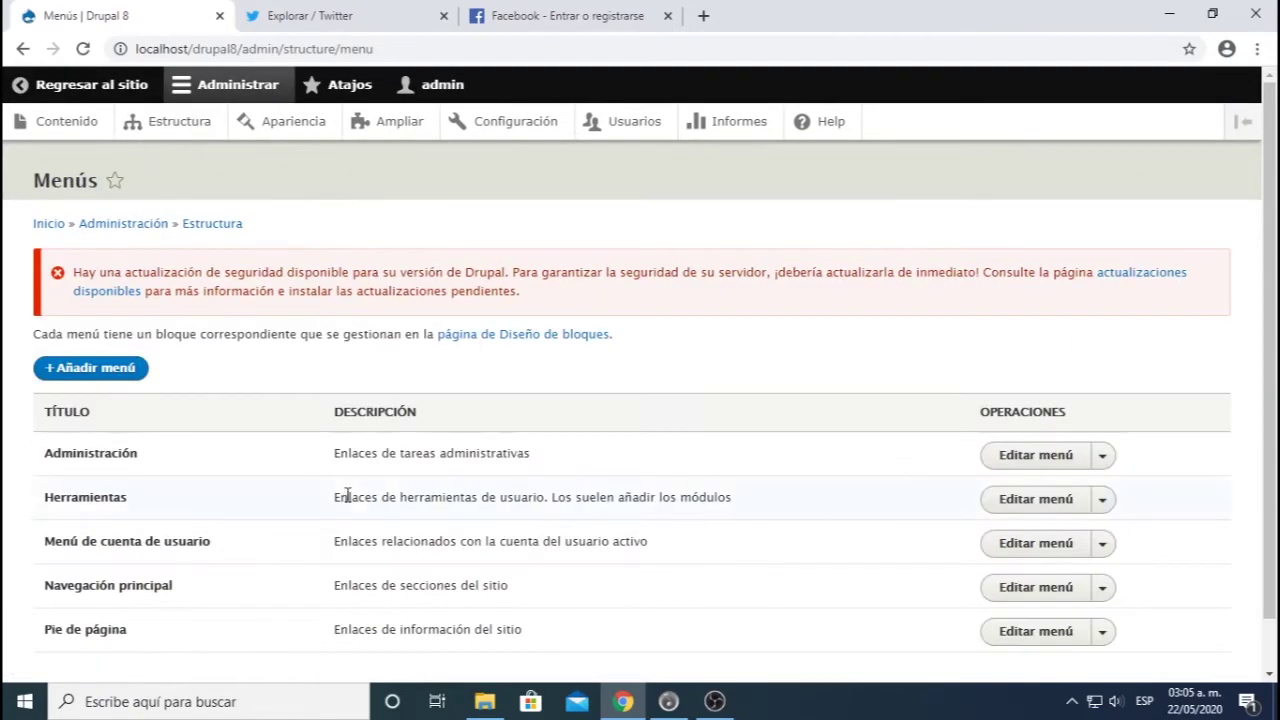
scroll(345, 500, down, 1)
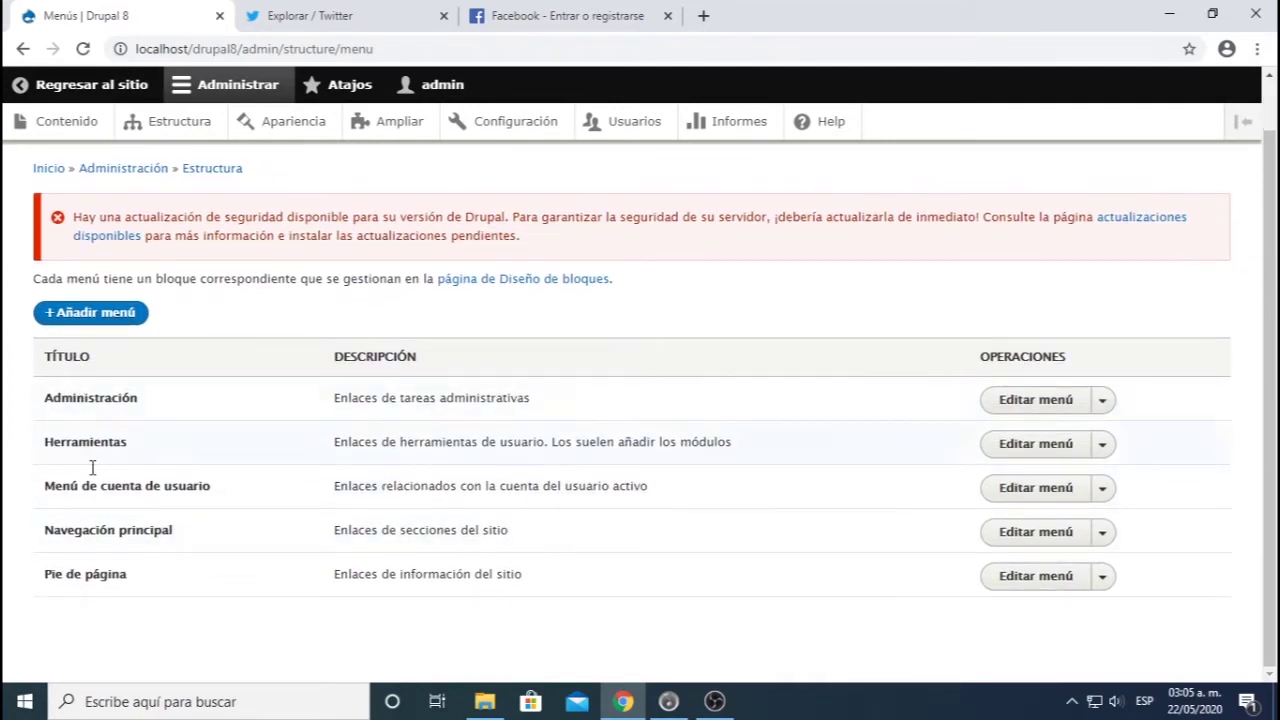
- Review the titles in the menu list, focusing on Administración, Herramientas and Menú de cuenta de usuario
drag(151, 591, 63, 400)
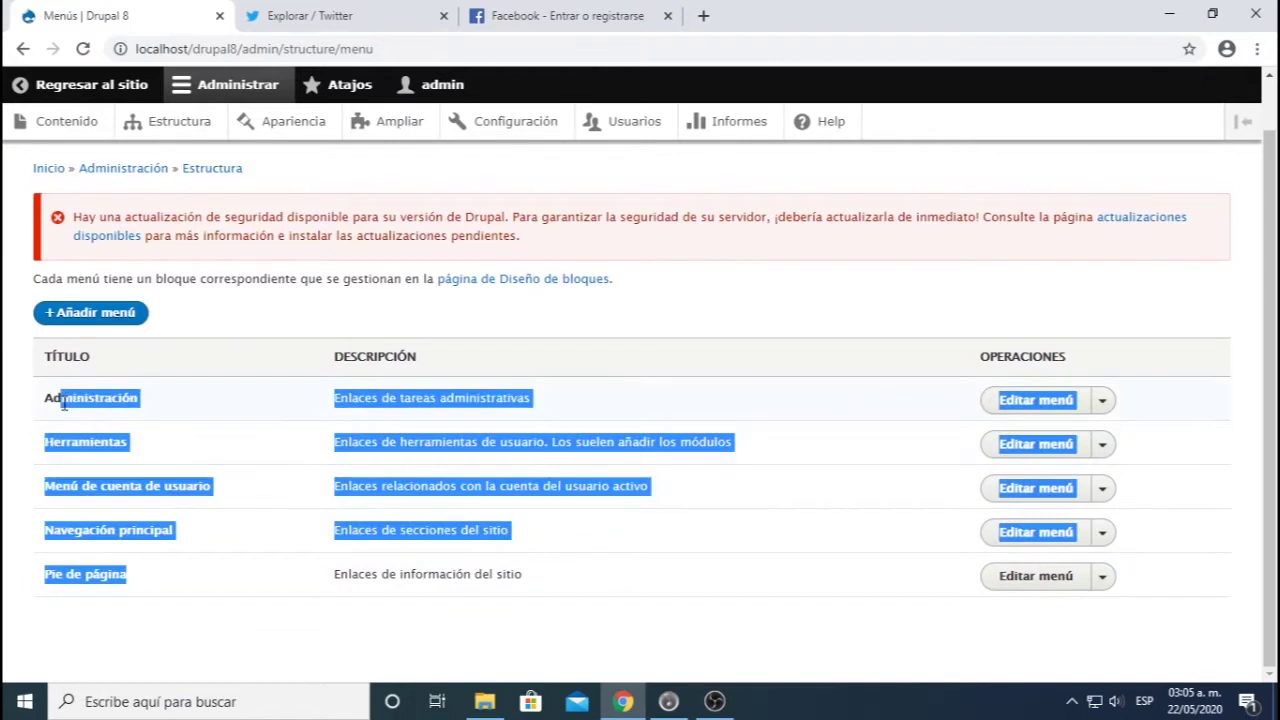
click(78, 404)
double_click(79, 401)
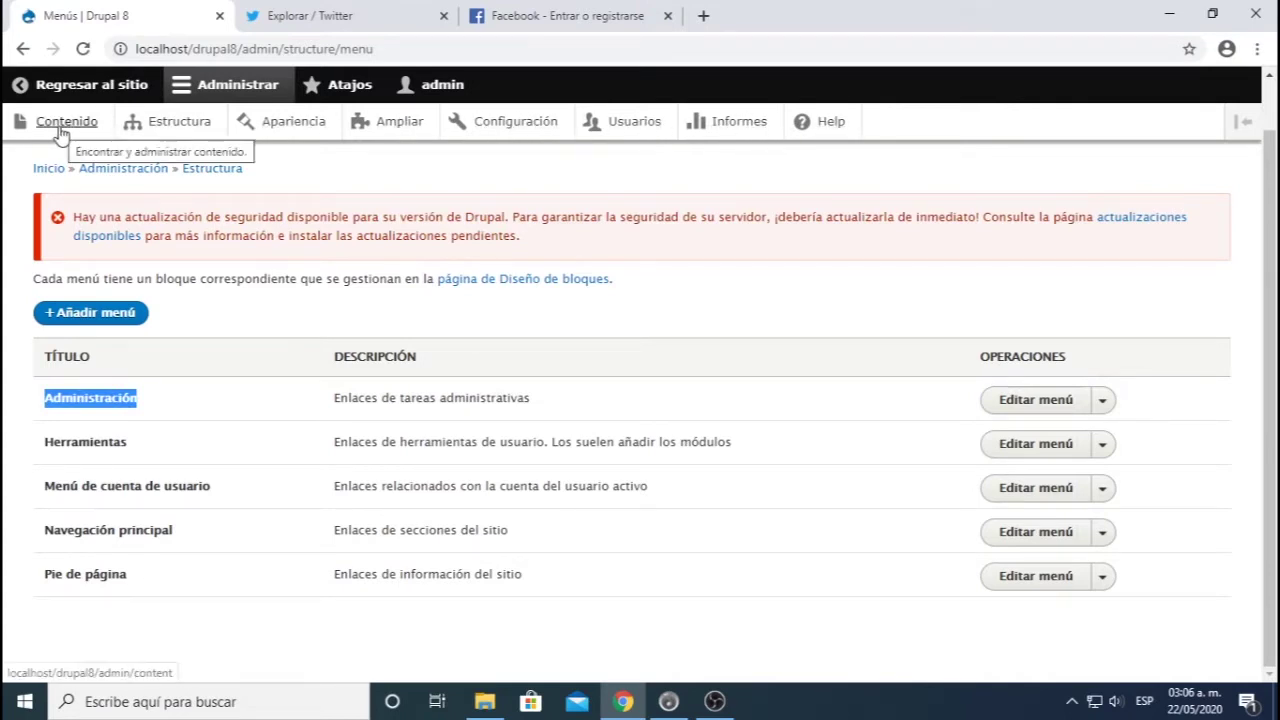
double_click(85, 443)
double_click(72, 485)
drag(72, 485, 210, 487)
- Open the public site in a new browser tab and switch to that tab
right_click(100, 86)
click(125, 96)
click(790, 16)
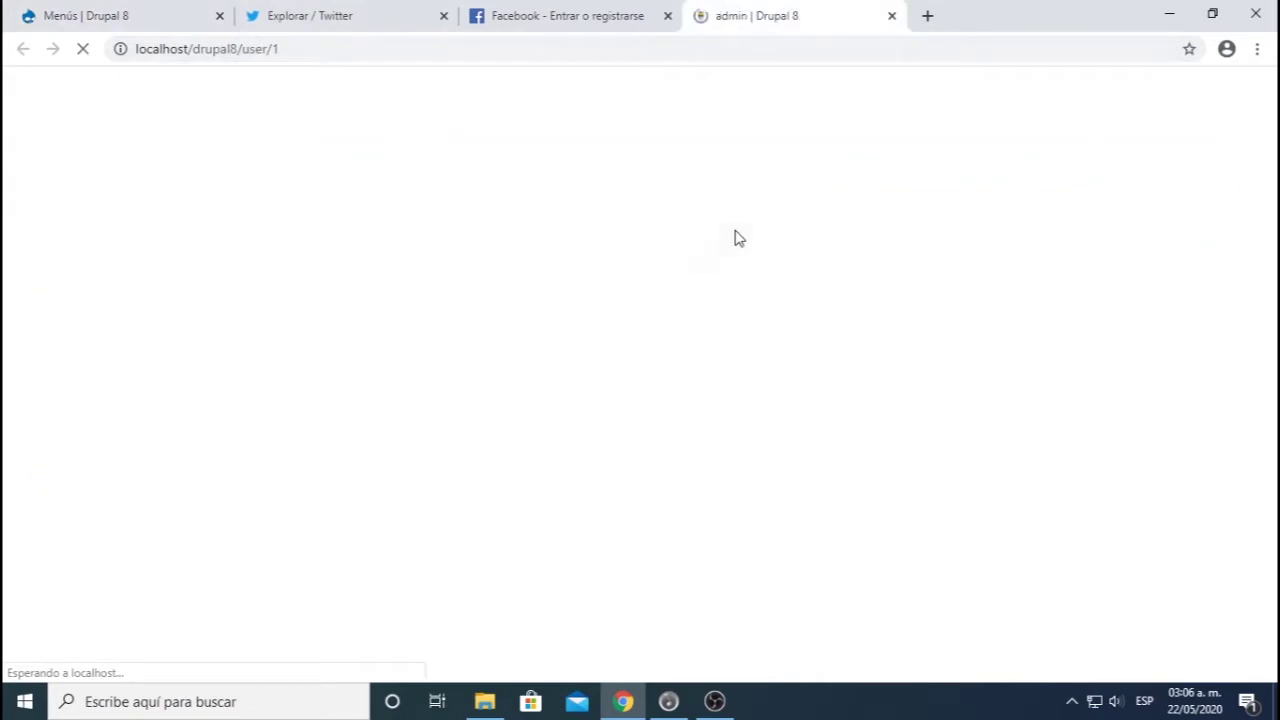
- Find the Tools and User account menu blocks on the site's user page
scroll(763, 277, down, 4)
double_click(847, 316)
drag(847, 320, 970, 382)
scroll(934, 494, down, 2)
double_click(846, 378)
scroll(946, 466, up, 1)
- Return to the Menús list and review the Navegación principal and Pie de página entries
click(118, 22)
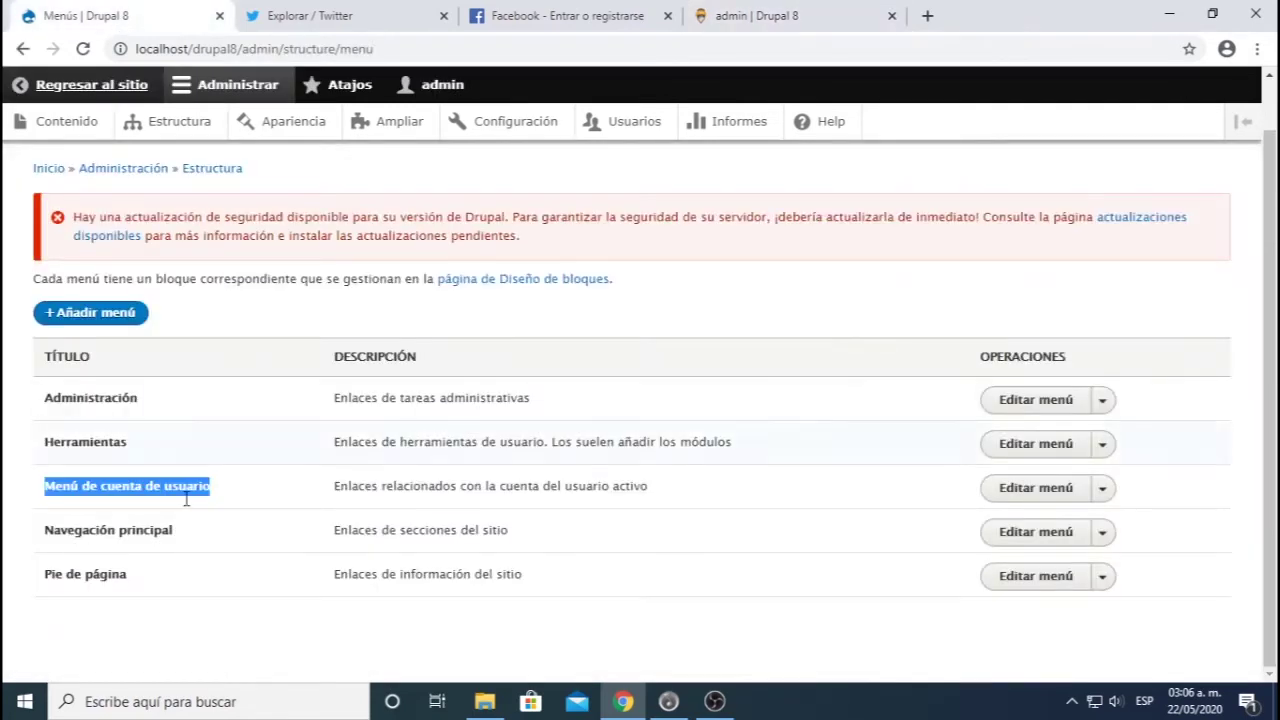
drag(65, 526, 225, 548)
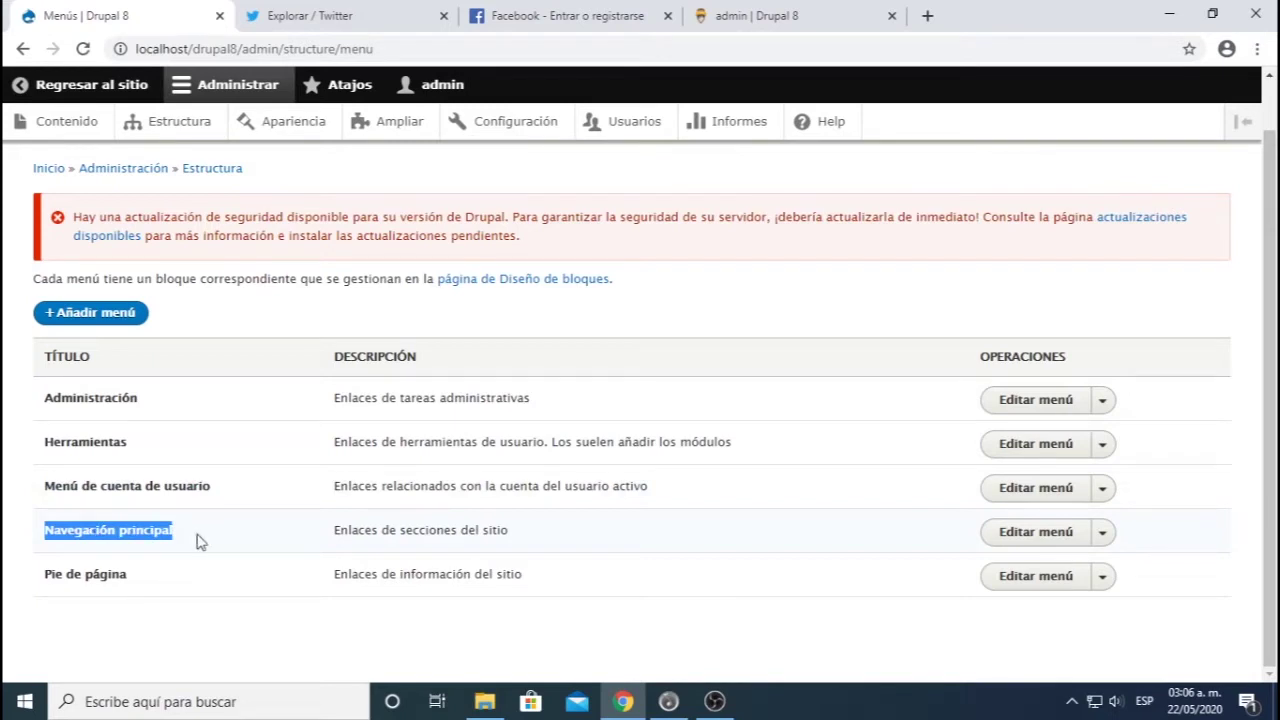
drag(174, 583, 52, 574)
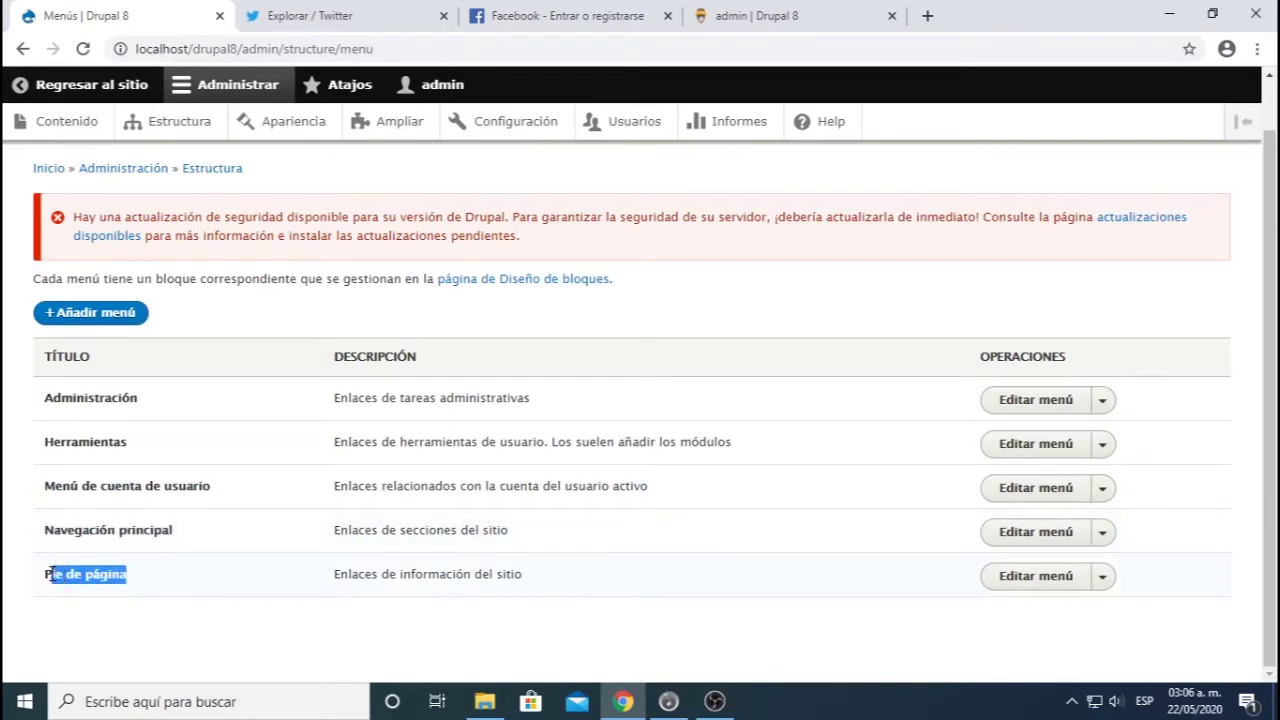
- Place the site's tab beside the Menús tab and inspect the page's main navigation and Contacto footer link
drag(762, 18, 371, 29)
scroll(474, 309, up, 3)
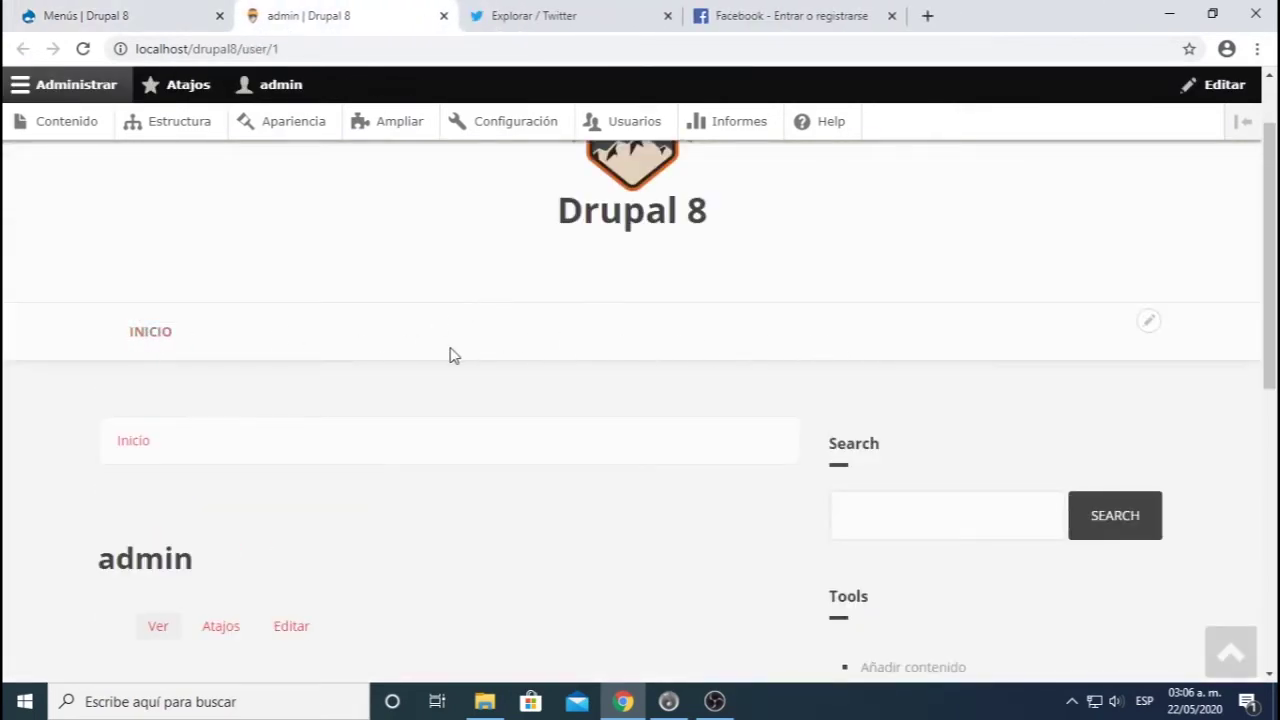
scroll(449, 355, down, 10)
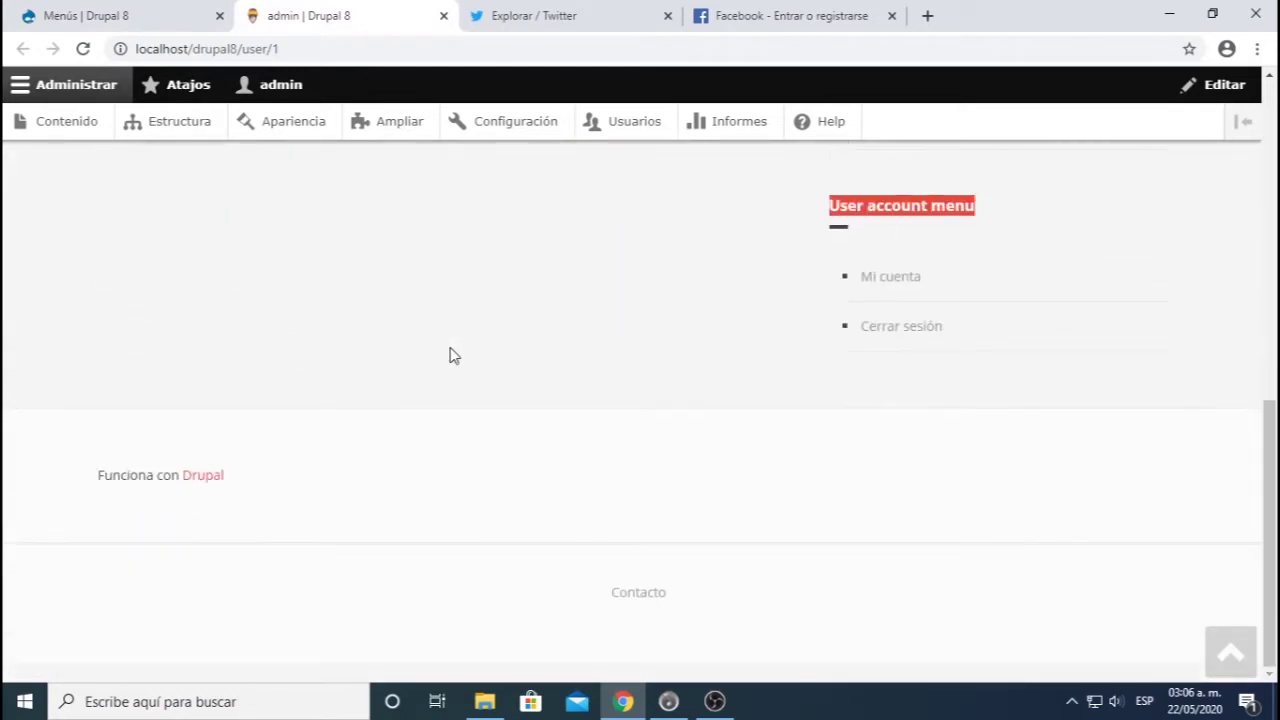
drag(592, 596, 758, 609)
click(757, 617)
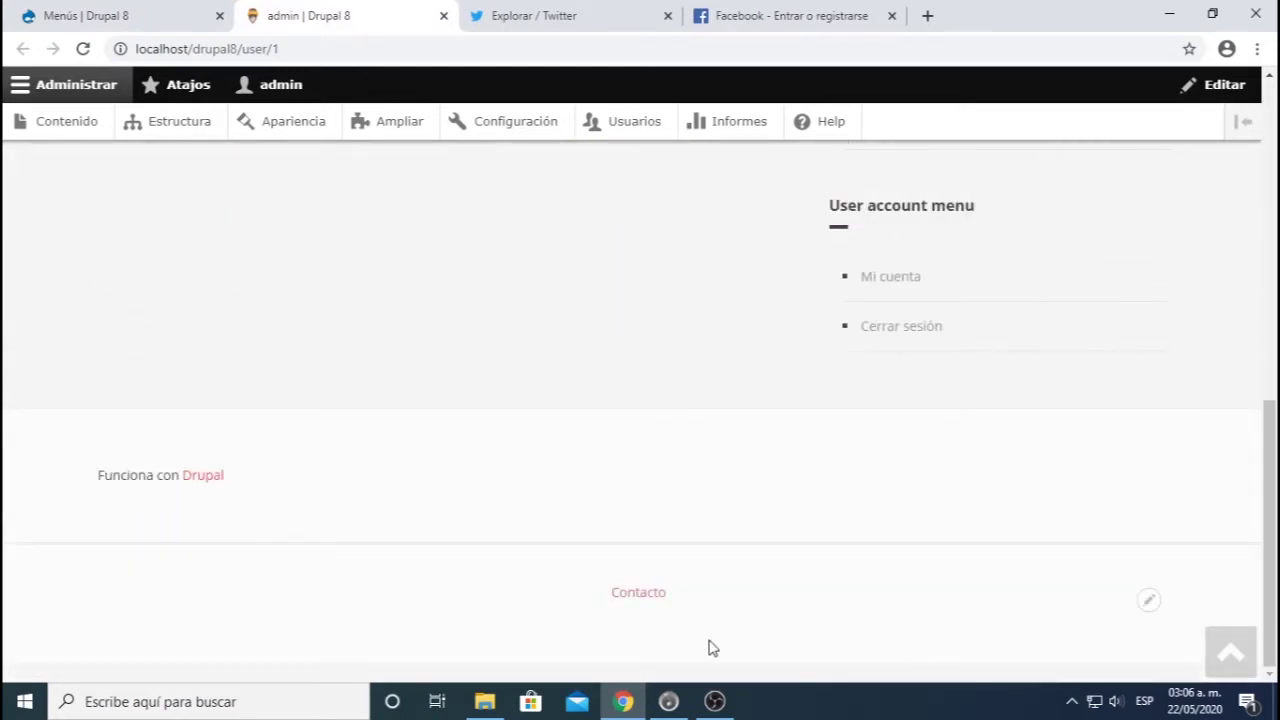
scroll(712, 648, up, 10)
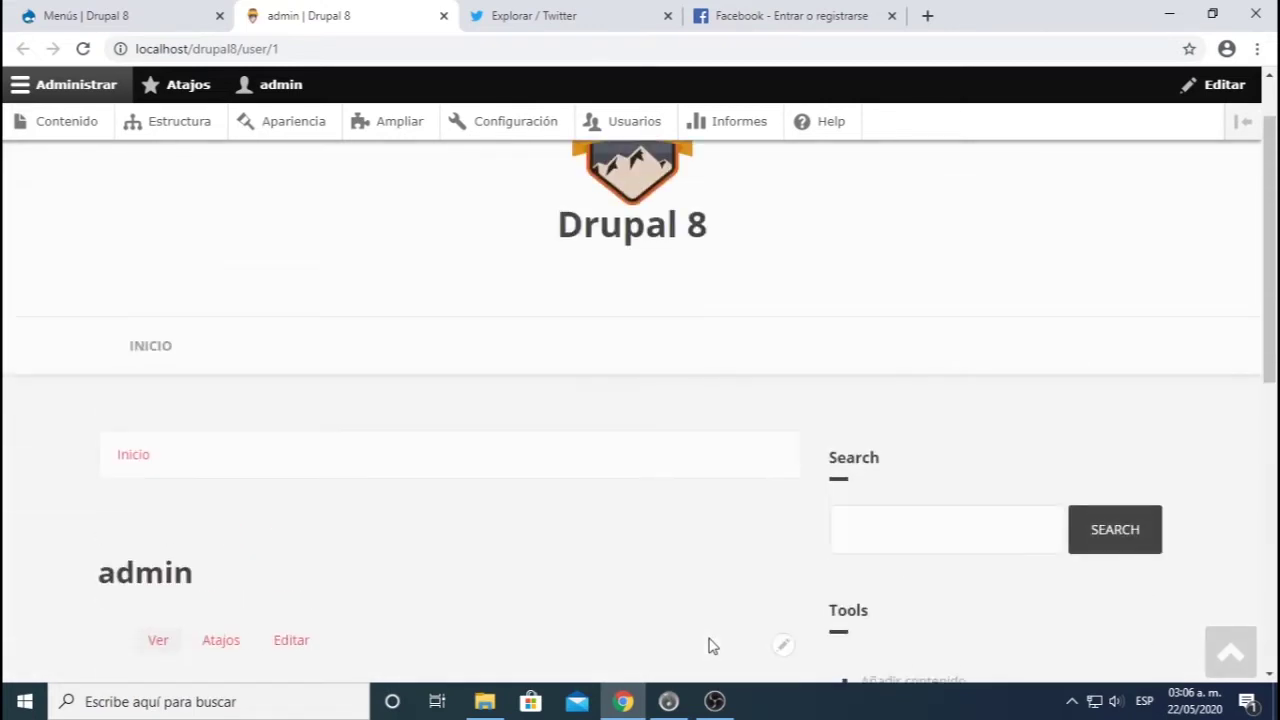
- Examine the Tools and User account menu headings in the page's sidebar
scroll(710, 644, down, 3)
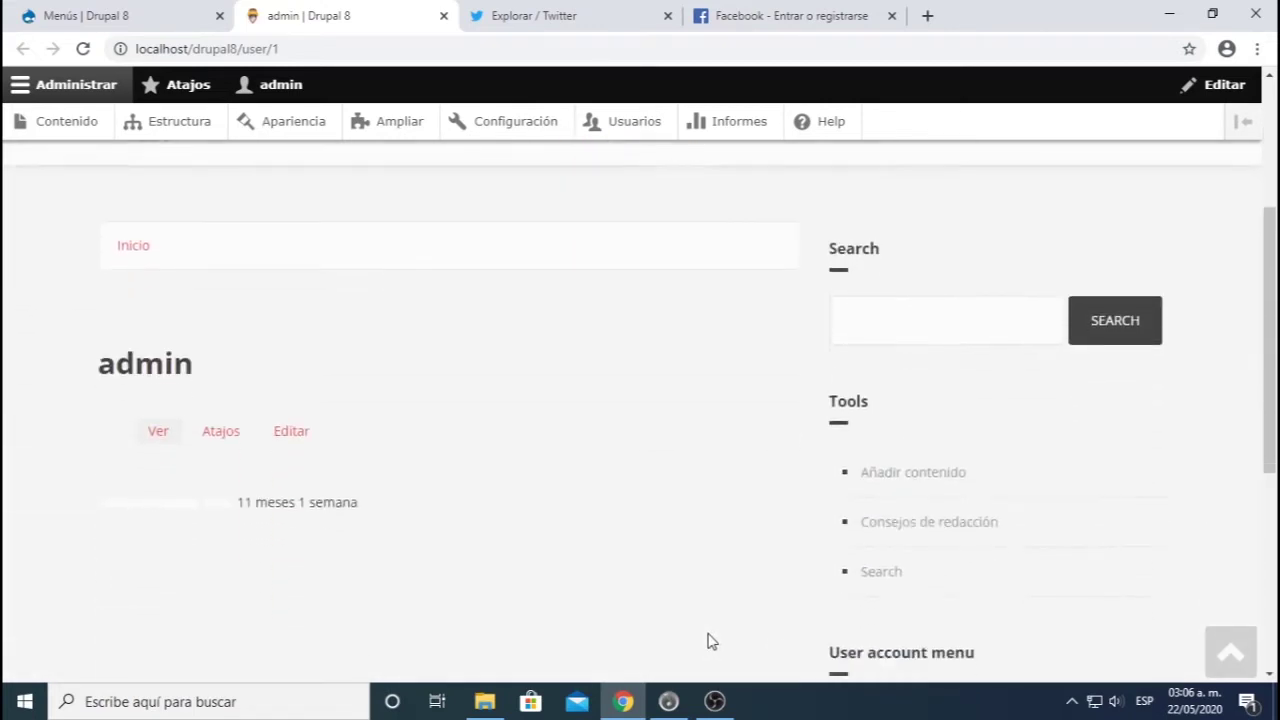
drag(836, 330, 893, 345)
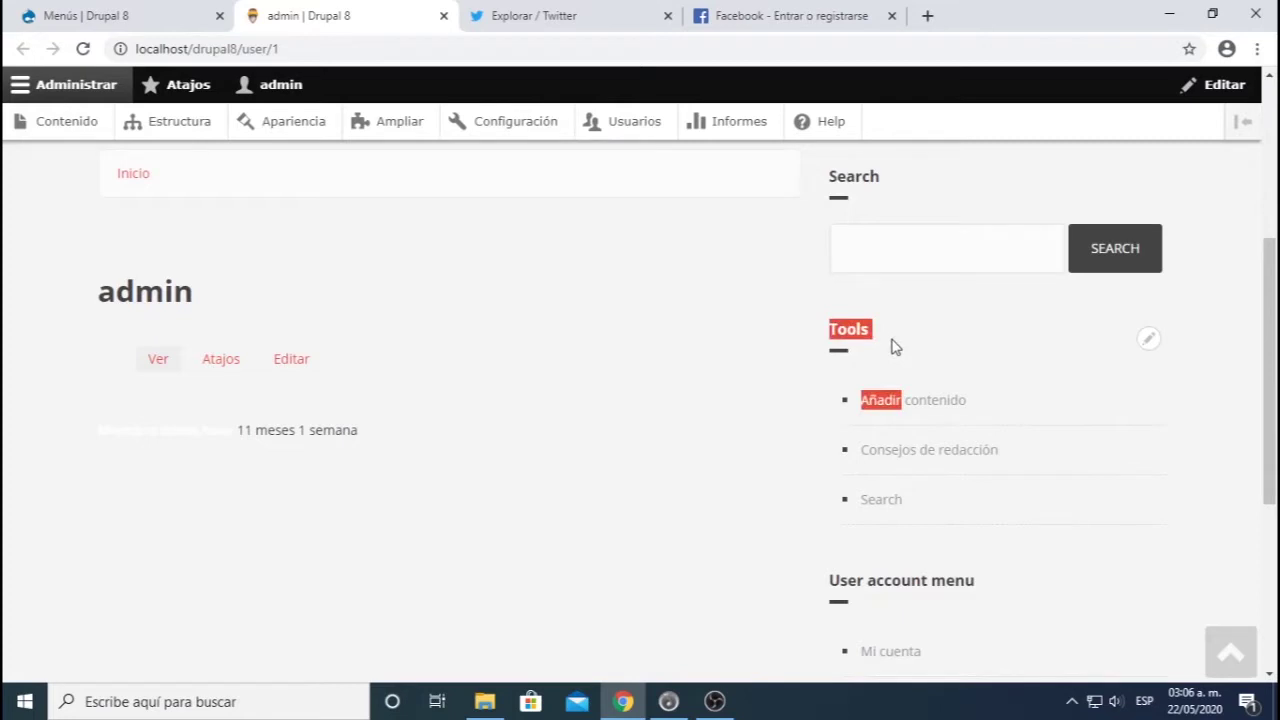
click(837, 331)
double_click(835, 331)
drag(831, 581, 946, 581)
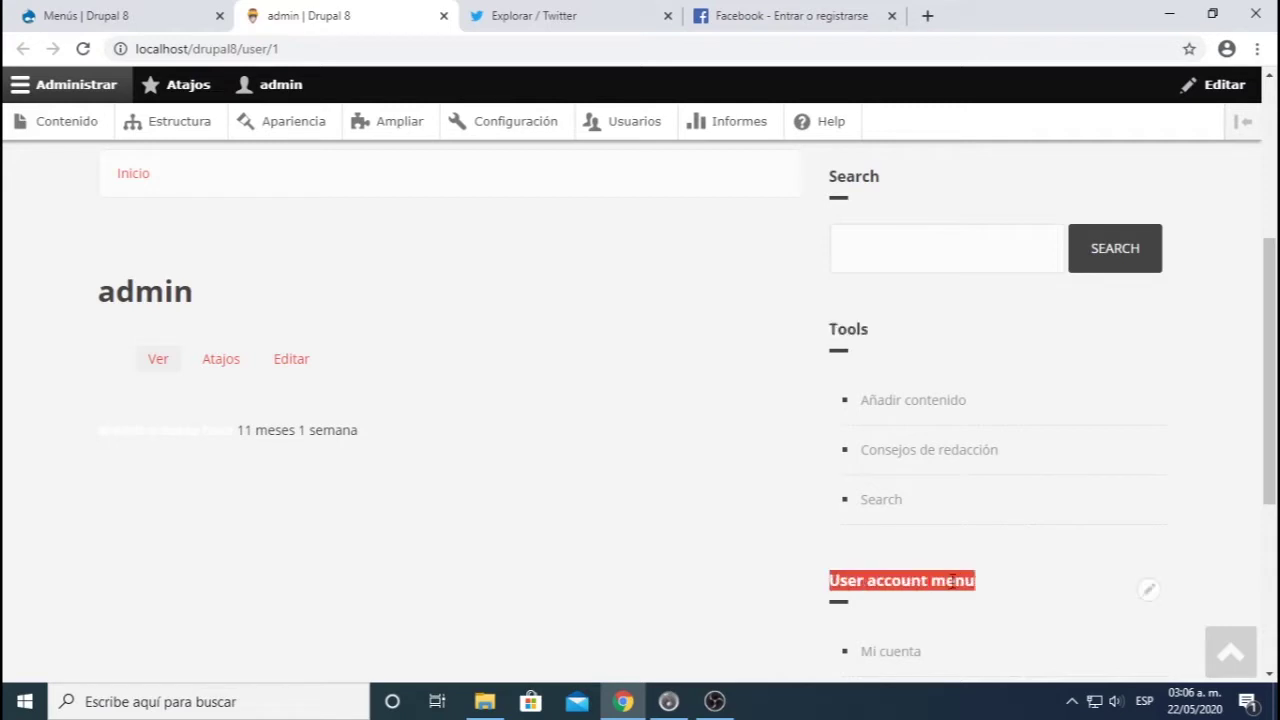
click(810, 470)
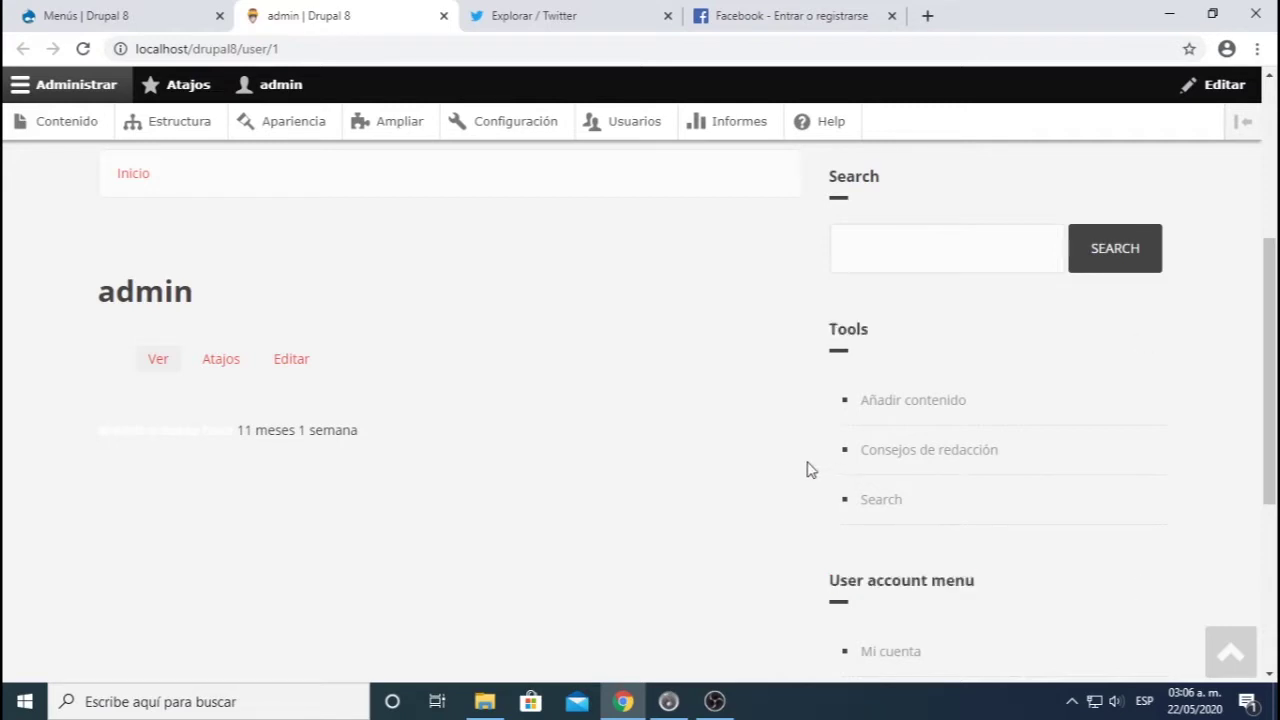
mouse_move(934, 417)
- Examine the page header, the links in the Tools block and the User account menu block
scroll(608, 331, up, 4)
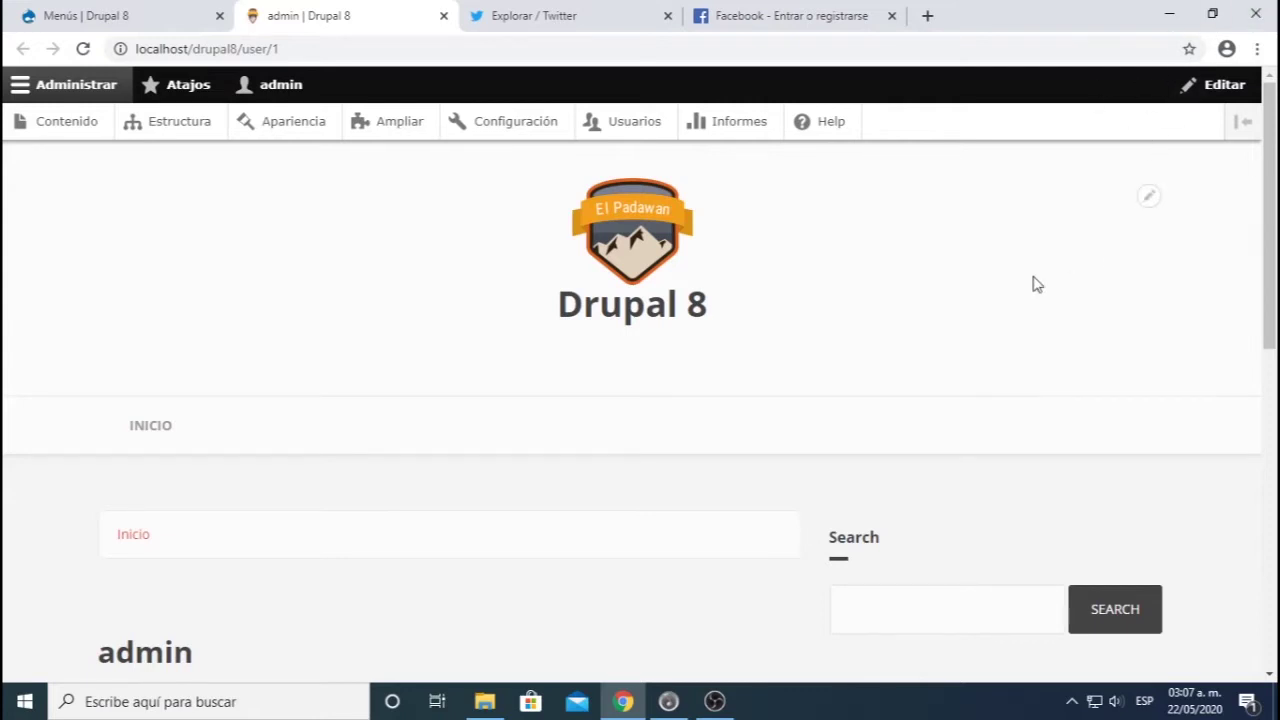
scroll(943, 335, down, 3)
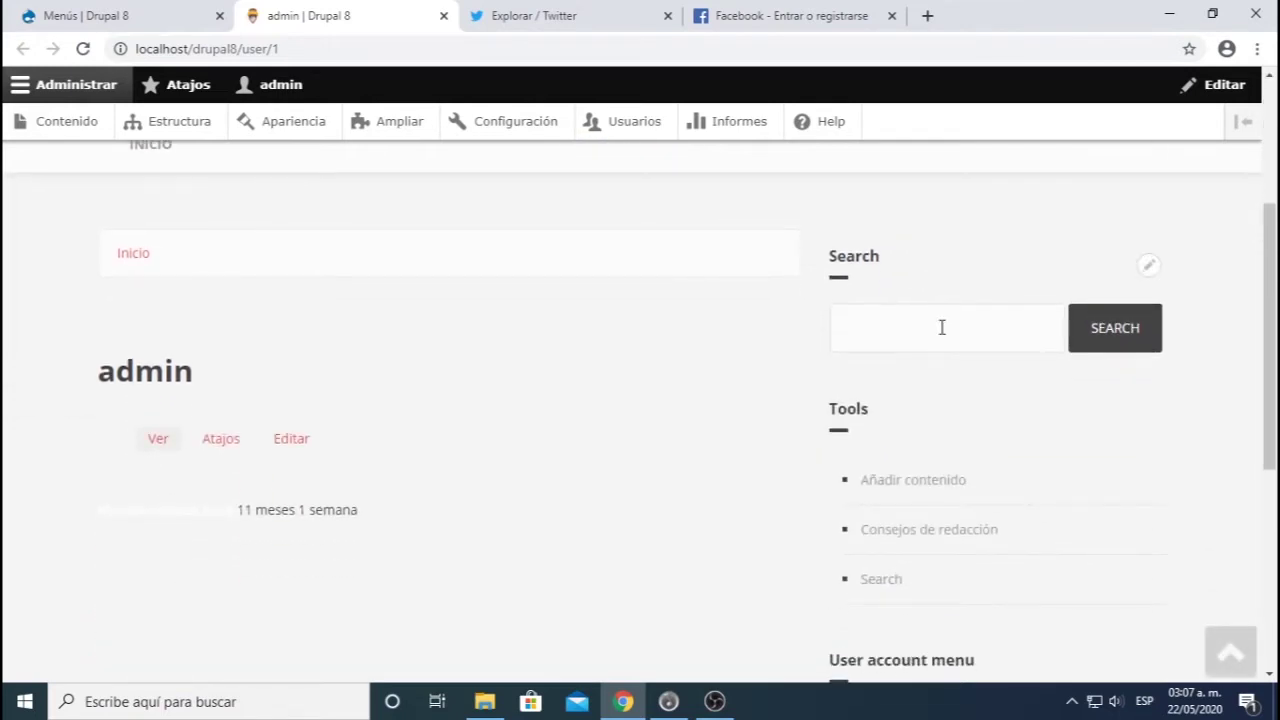
scroll(942, 327, up, 2)
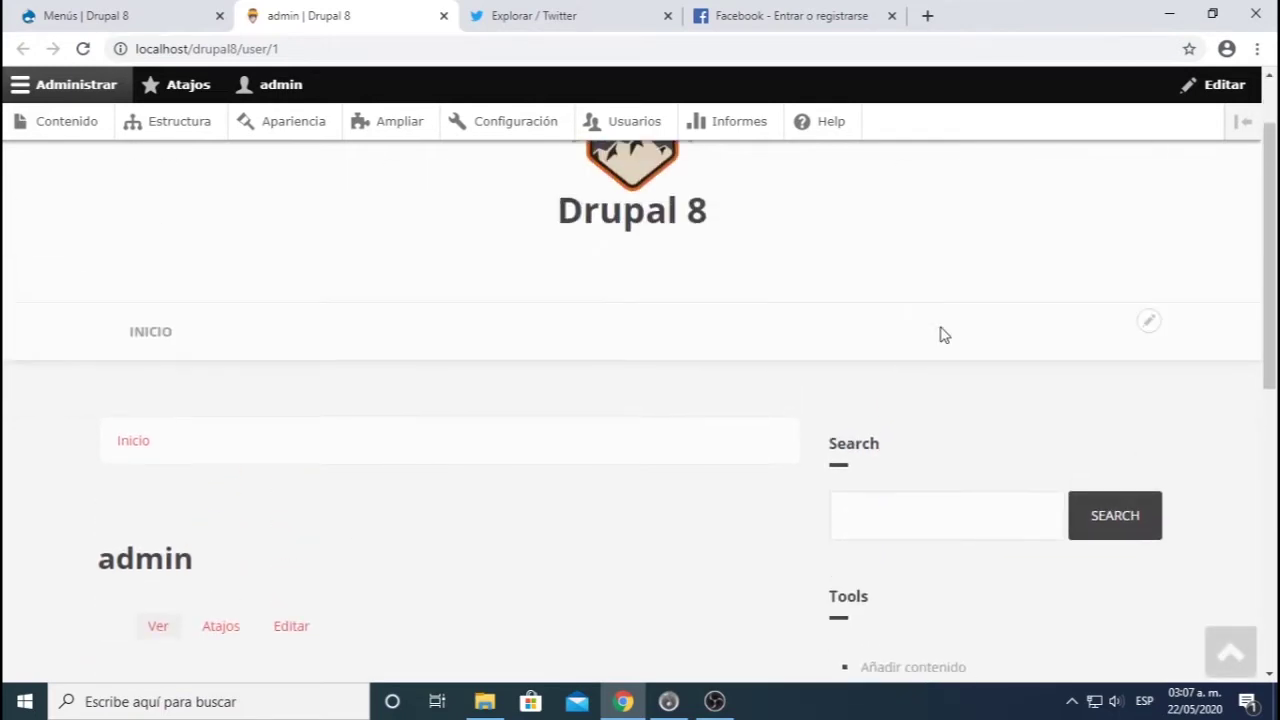
scroll(940, 334, down, 2)
drag(849, 410, 951, 607)
click(960, 617)
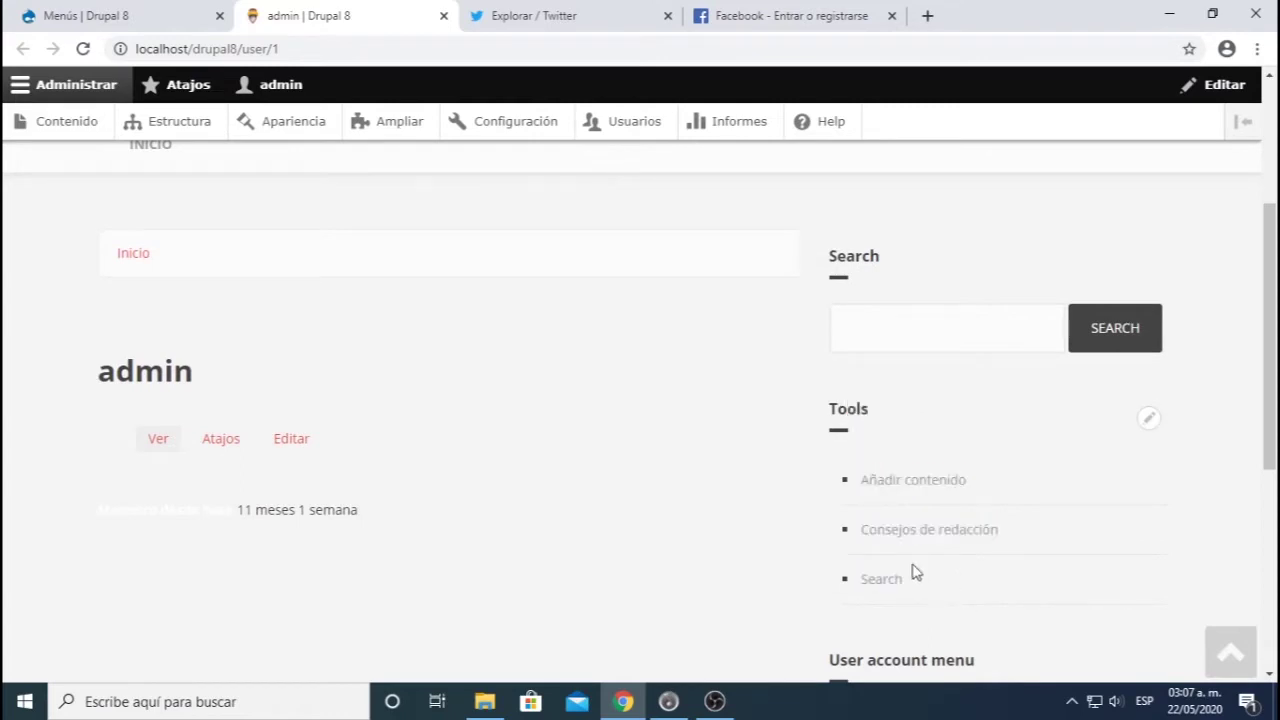
drag(849, 410, 954, 626)
scroll(954, 617, down, 3)
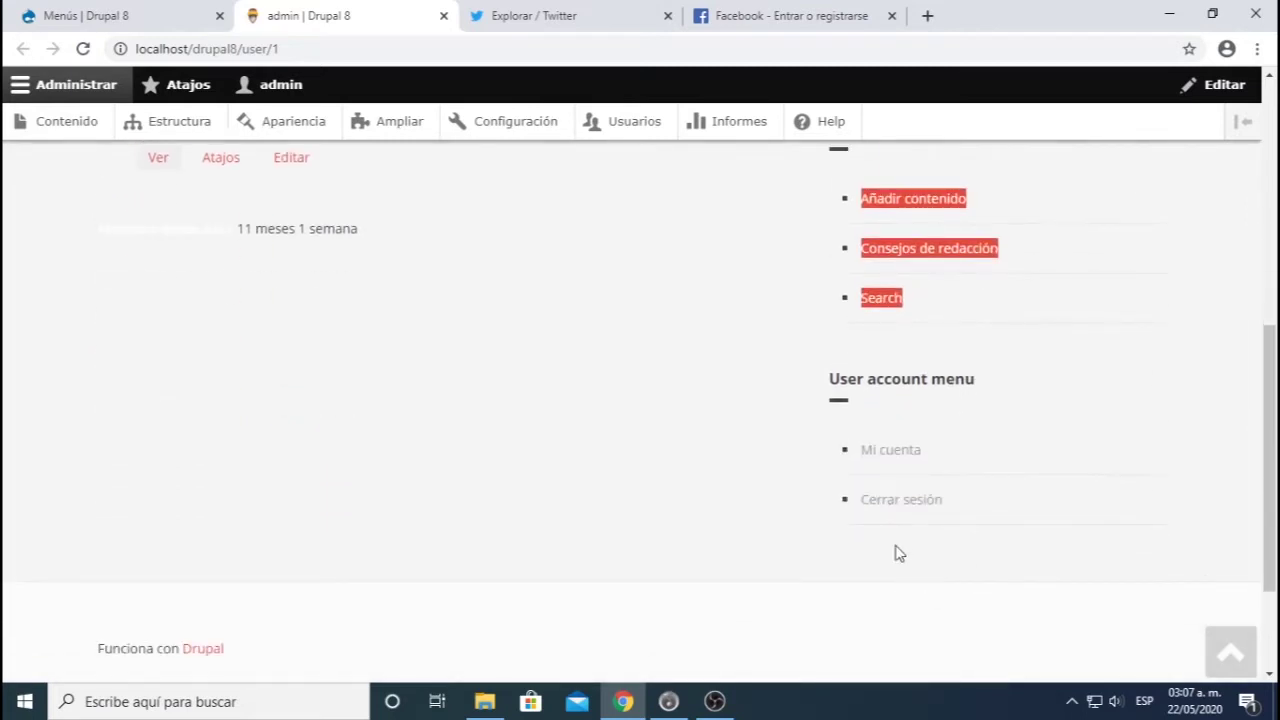
scroll(1011, 383, up, 2)
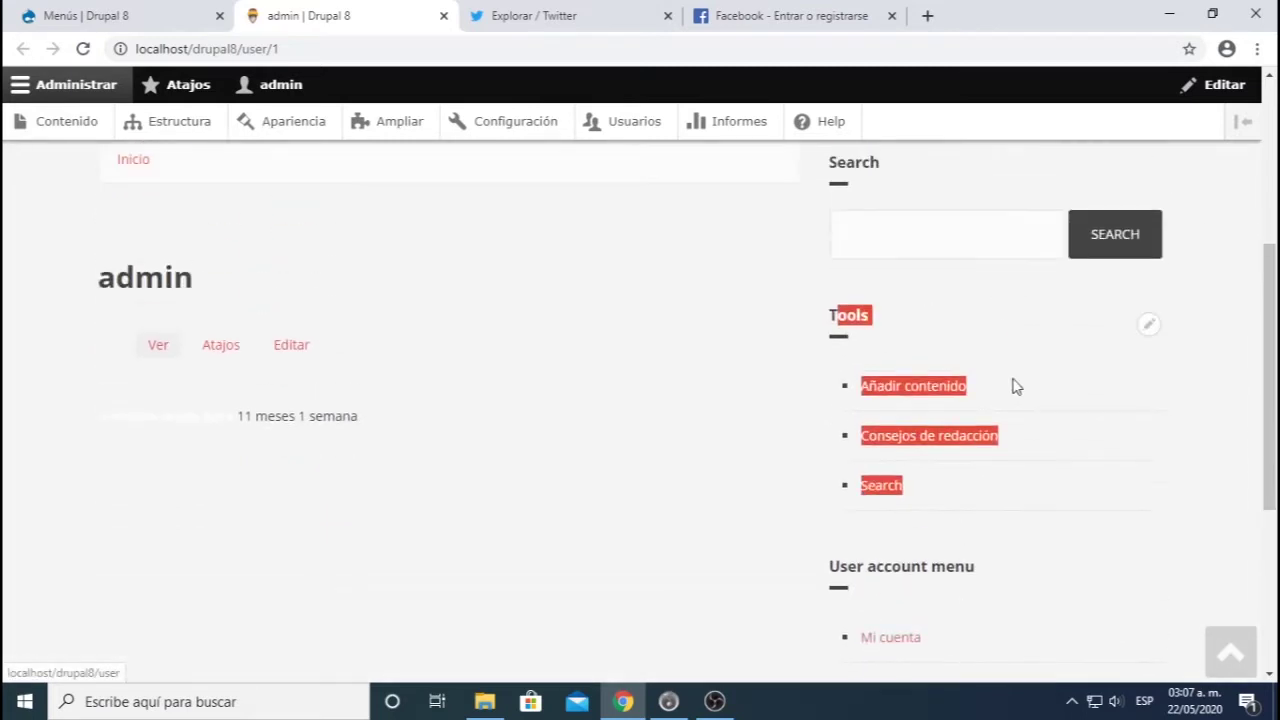
click(845, 314)
drag(838, 566, 972, 566)
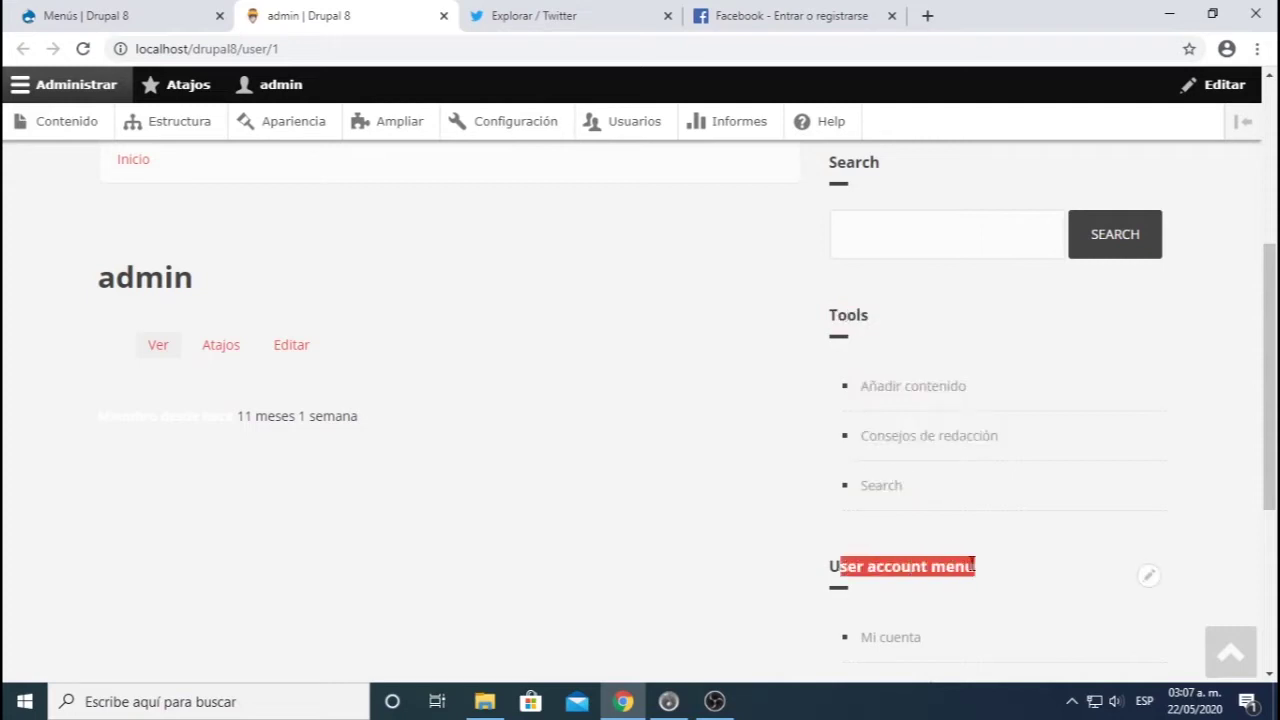
click(848, 317)
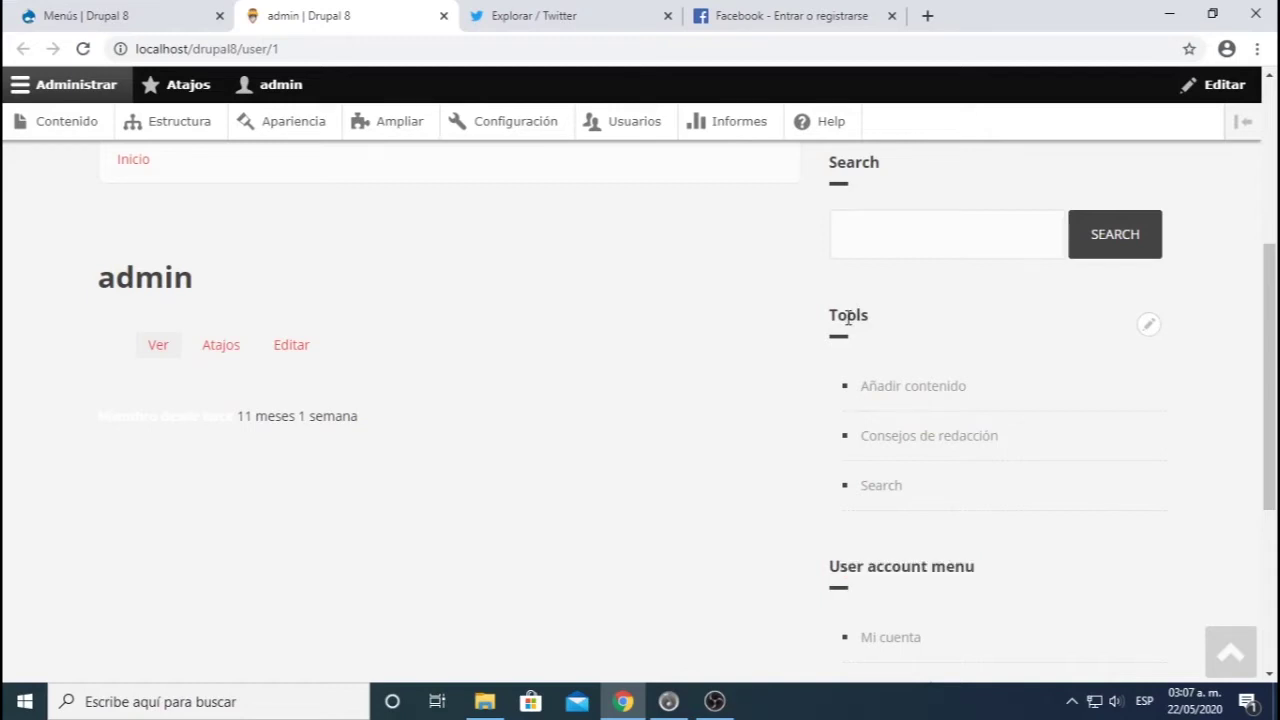
- Check the contextual edit options of the Tools, User account, footer and main navigation menus, and return to the Menús list
click(1152, 327)
click(1146, 328)
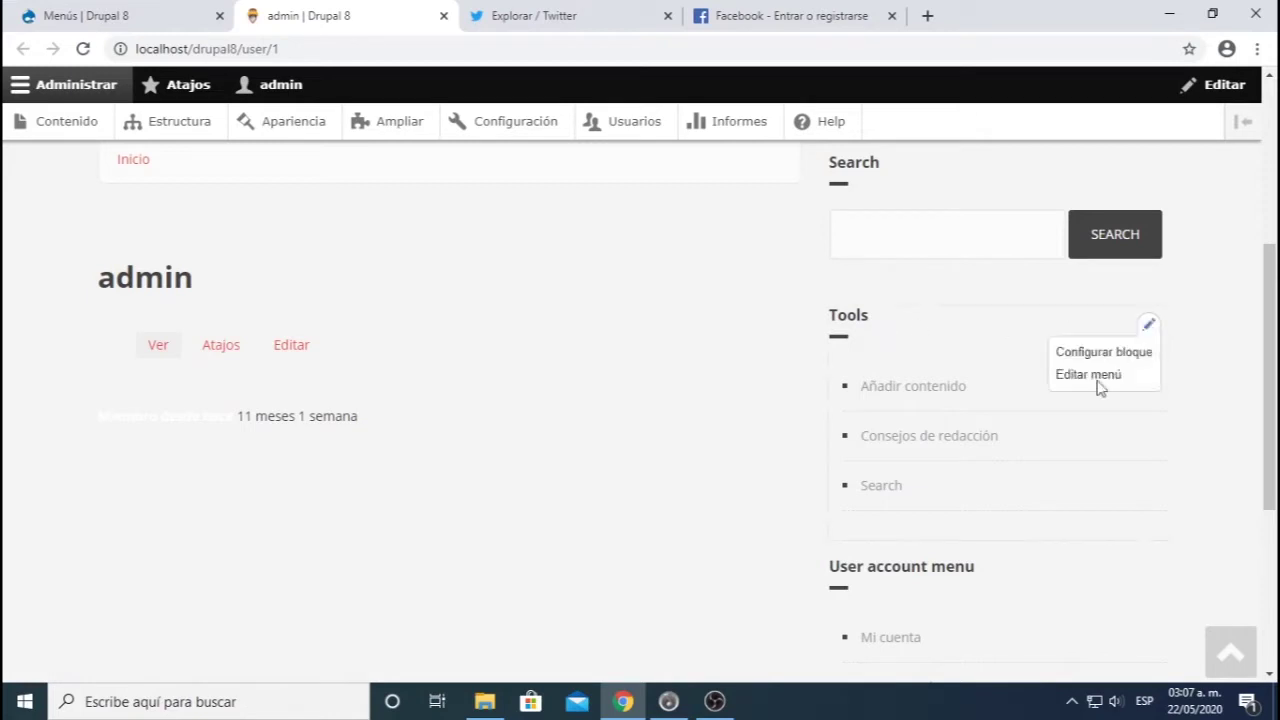
scroll(1074, 543, down, 2)
click(1146, 390)
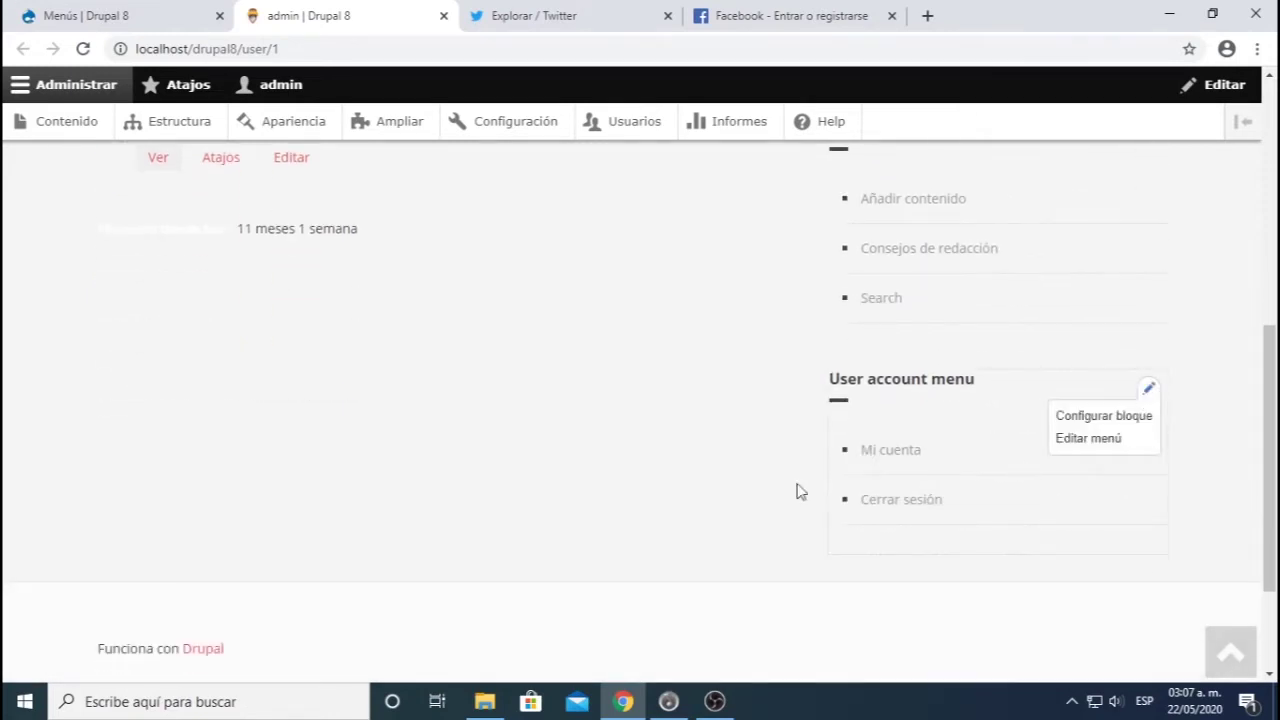
scroll(740, 511, down, 2)
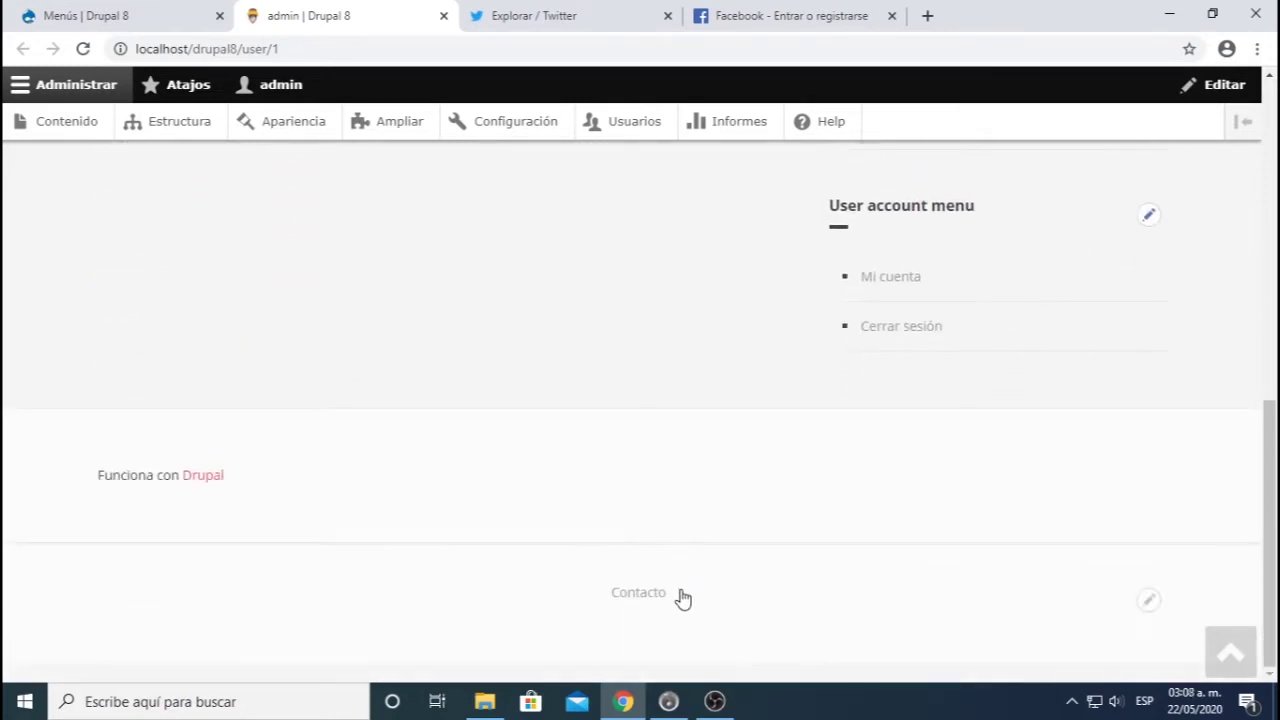
click(1150, 605)
scroll(974, 580, up, 8)
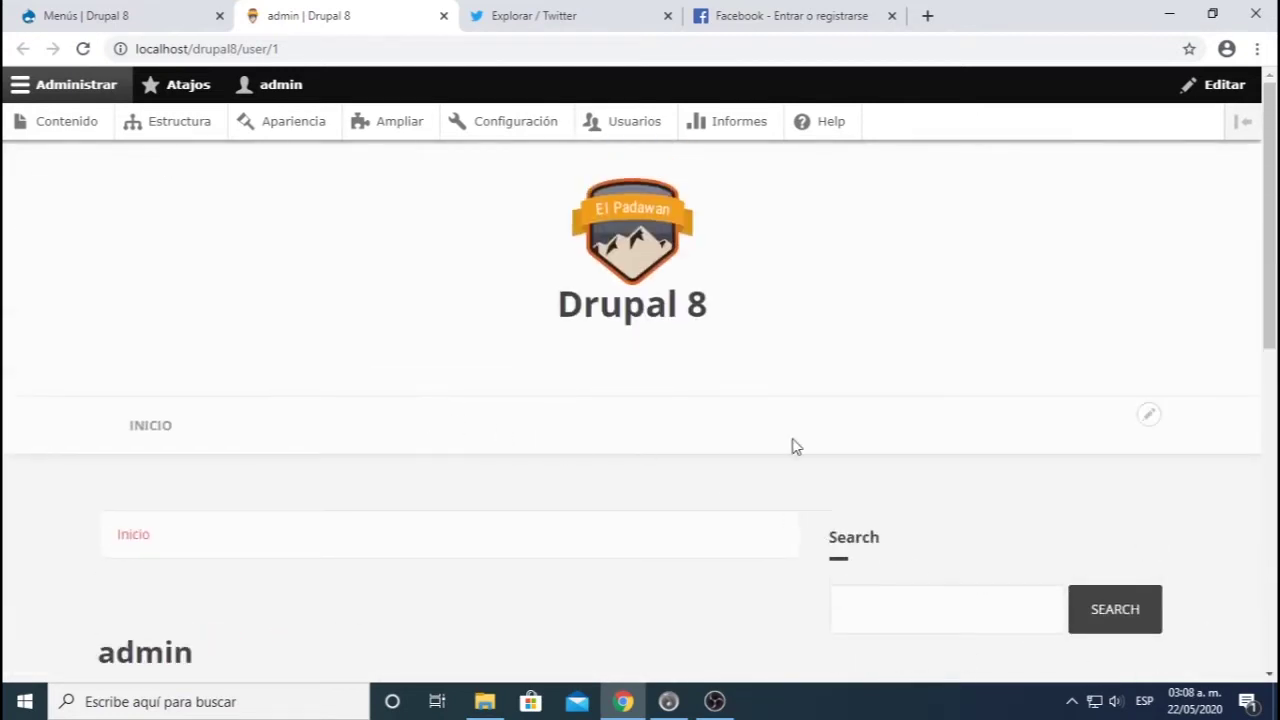
click(1149, 415)
click(107, 17)
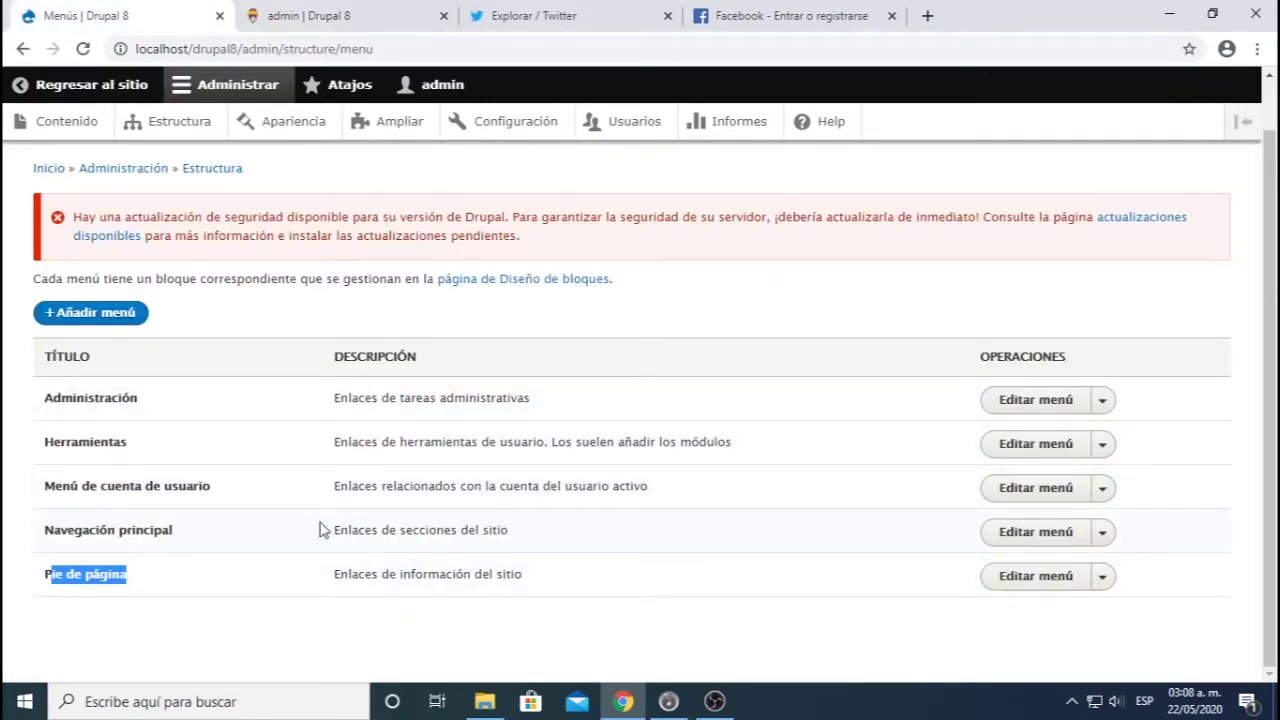
click(415, 572)
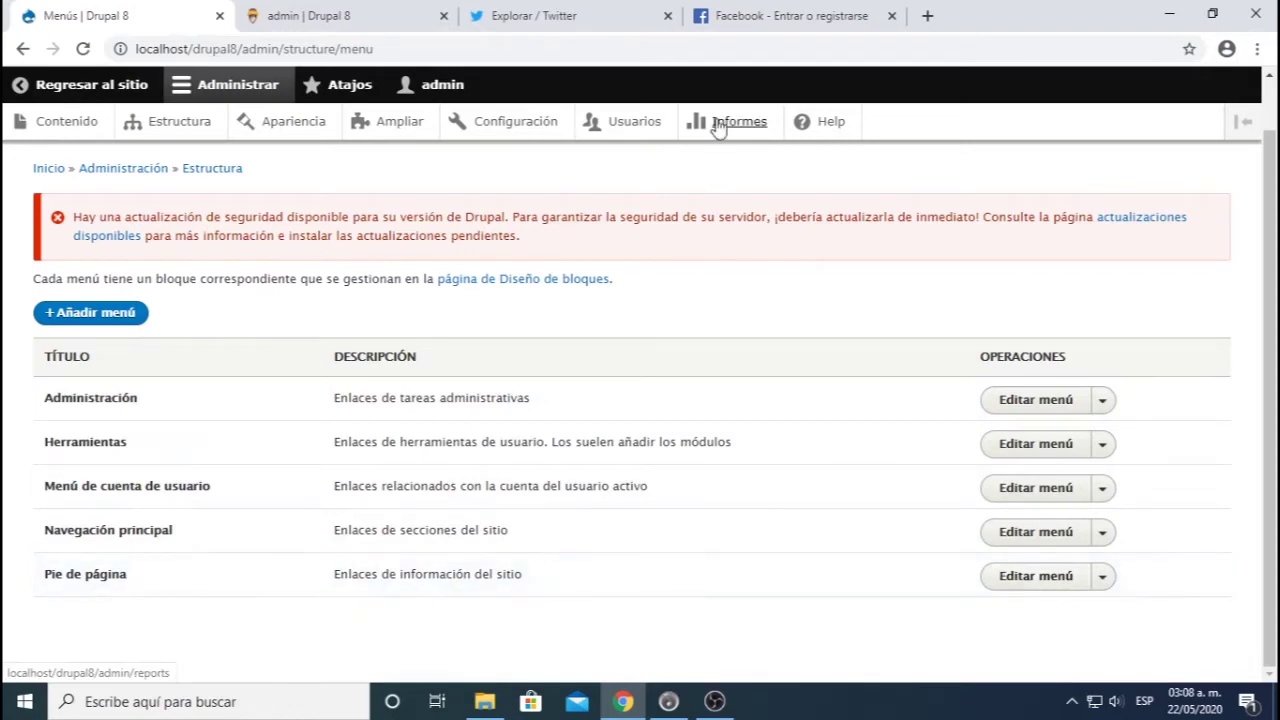
- Move the Twitter tab after the Facebook tab and view both social network pages
click(610, 22)
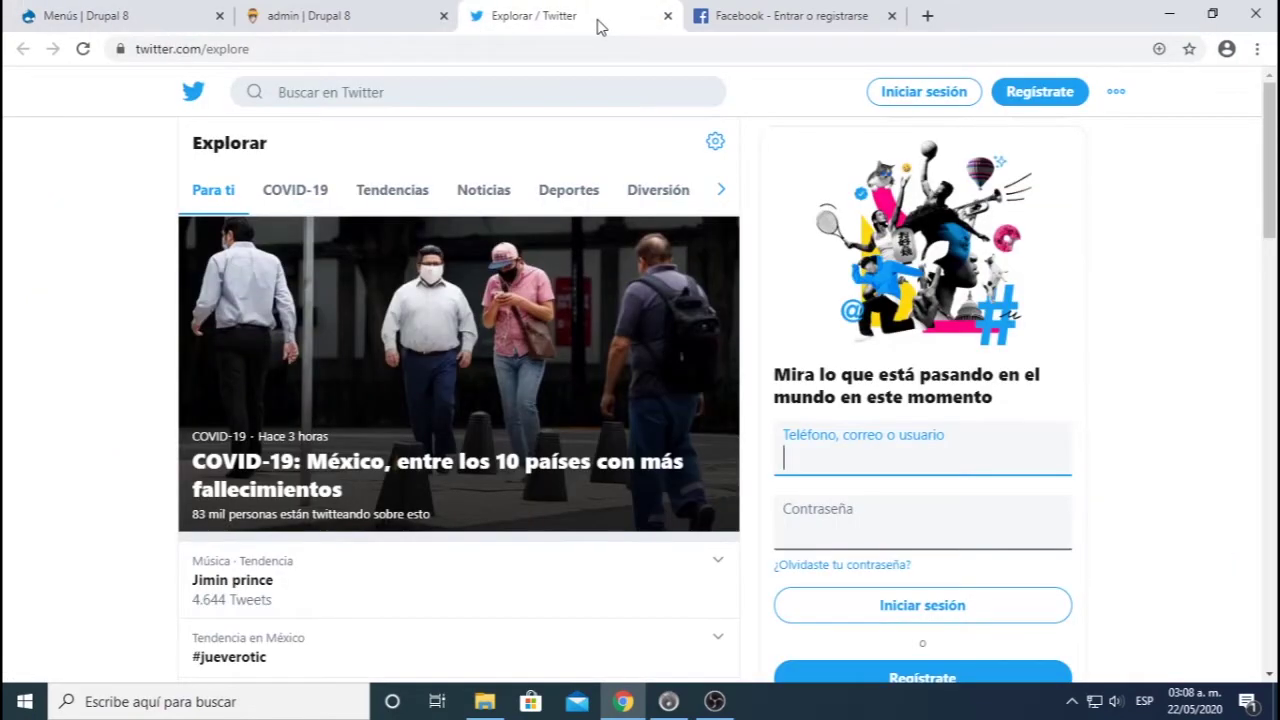
drag(594, 14, 795, 16)
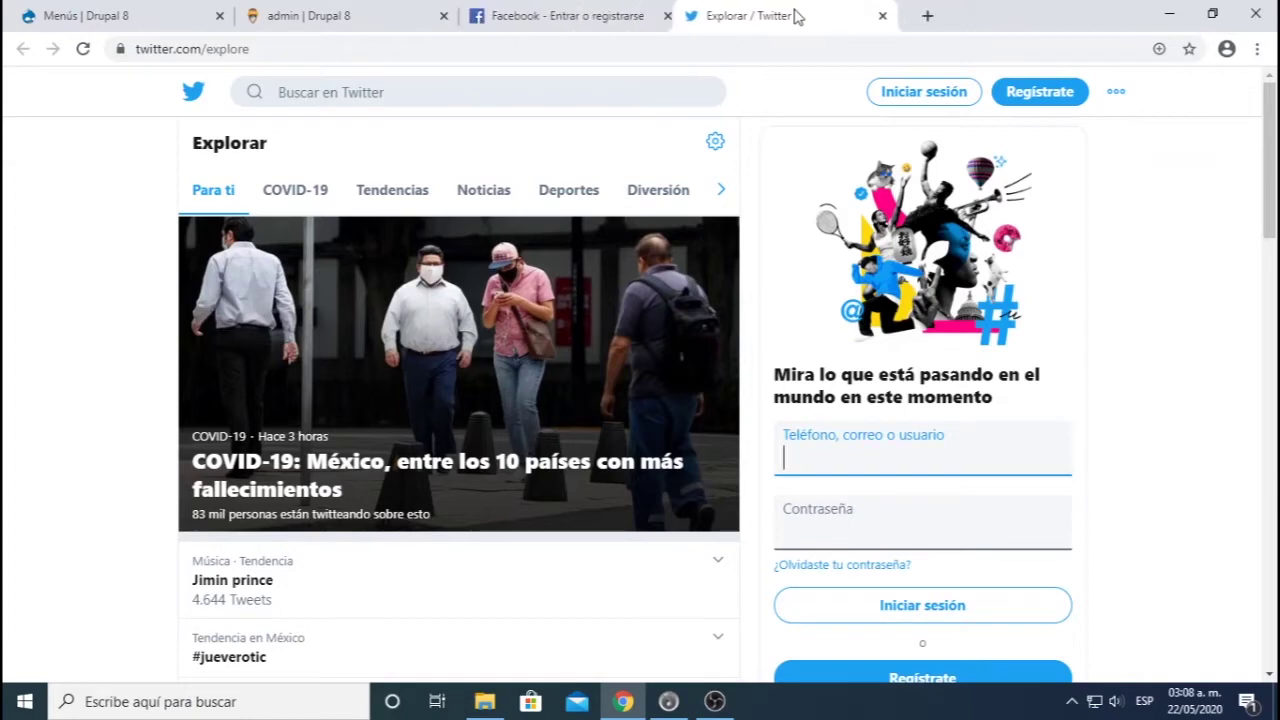
click(563, 14)
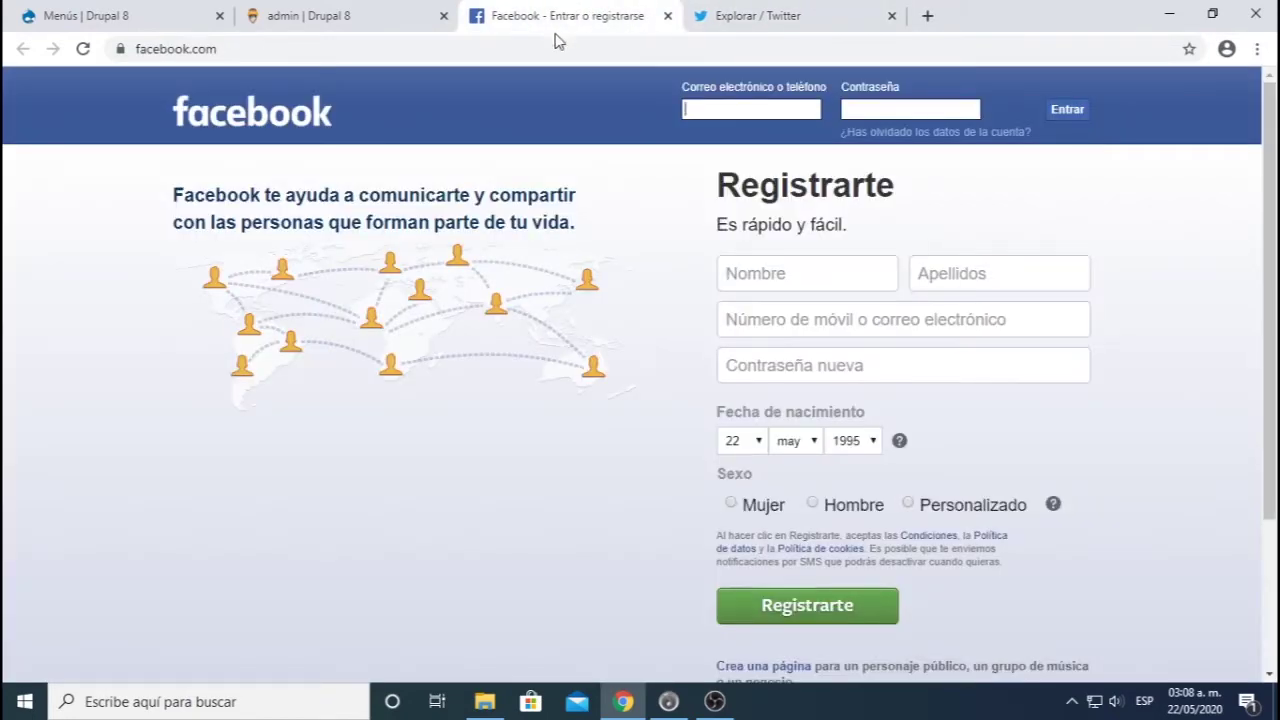
click(554, 48)
click(758, 16)
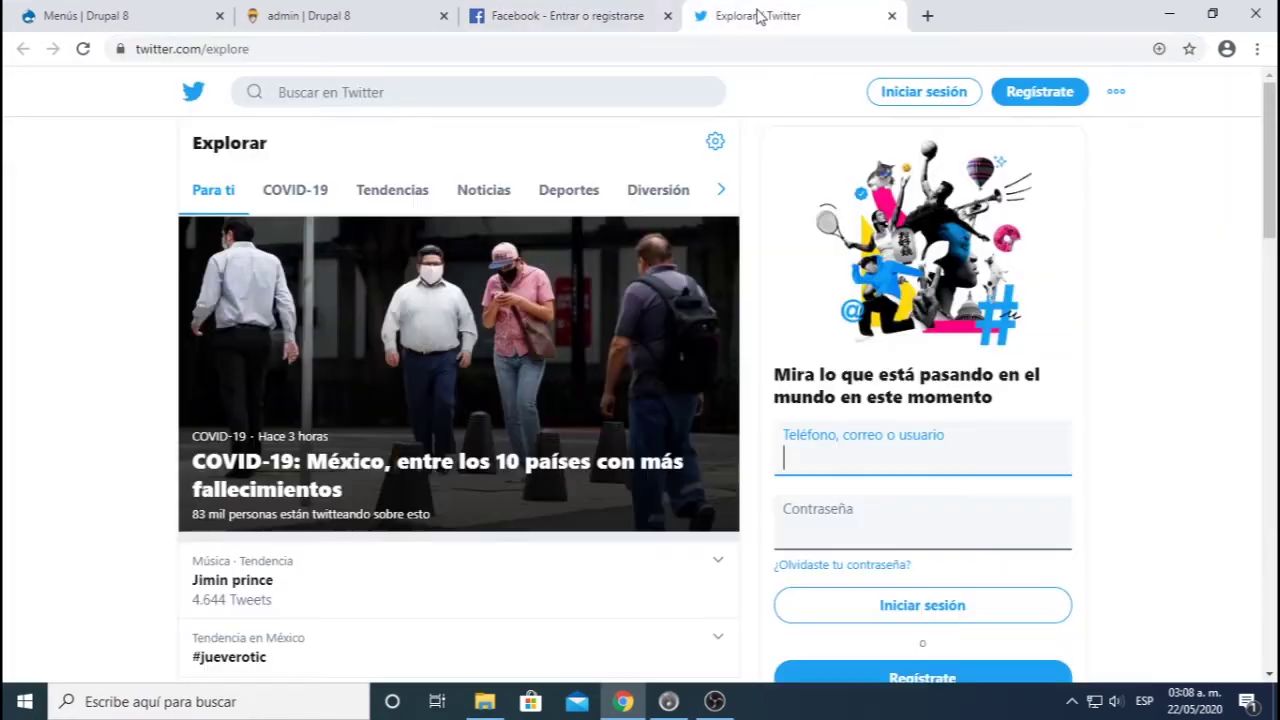
- Inspect the Twitter page's web address, and copy the address of the Facebook page
click(571, 42)
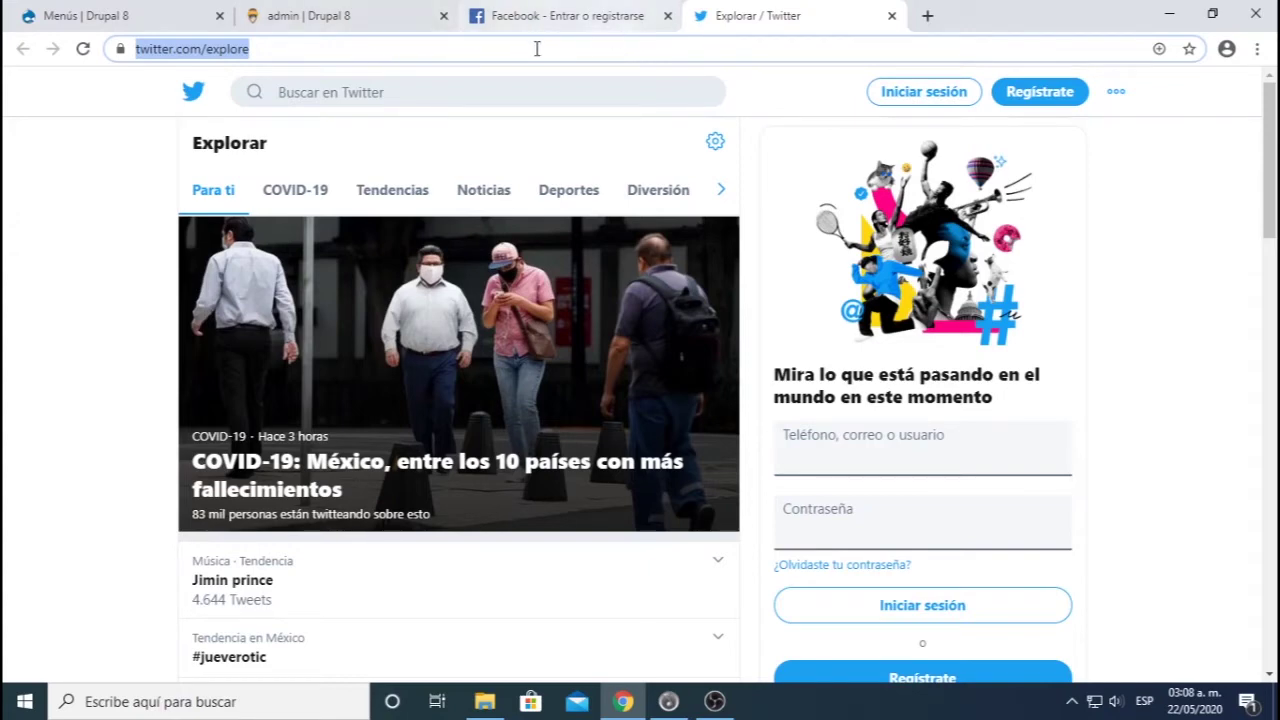
click(212, 55)
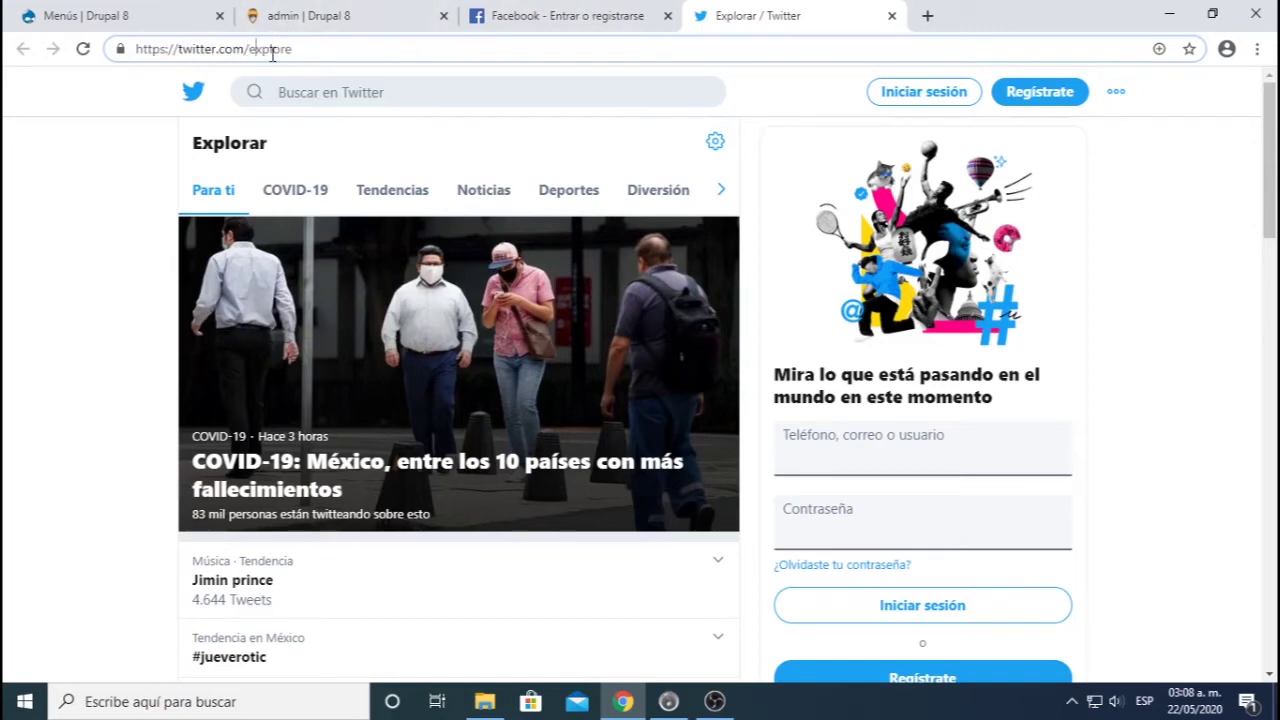
click(523, 15)
click(158, 56)
key(ctrl+c)
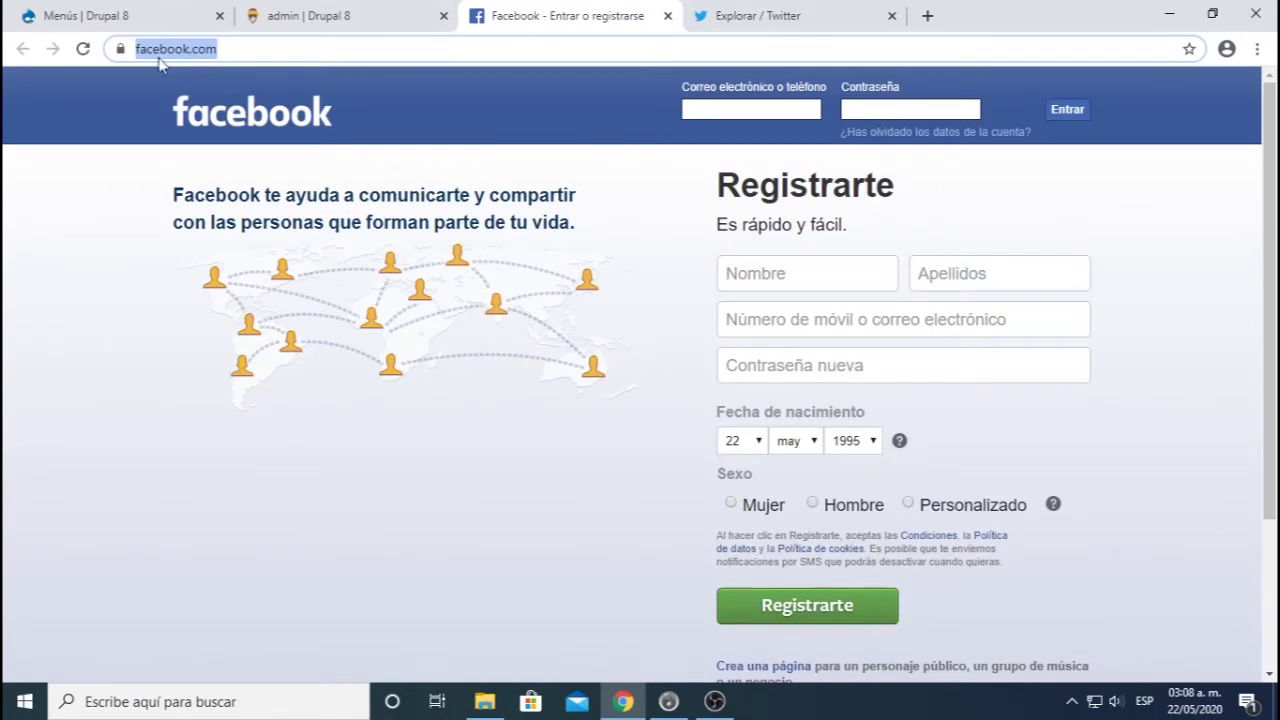
right_click(177, 52)
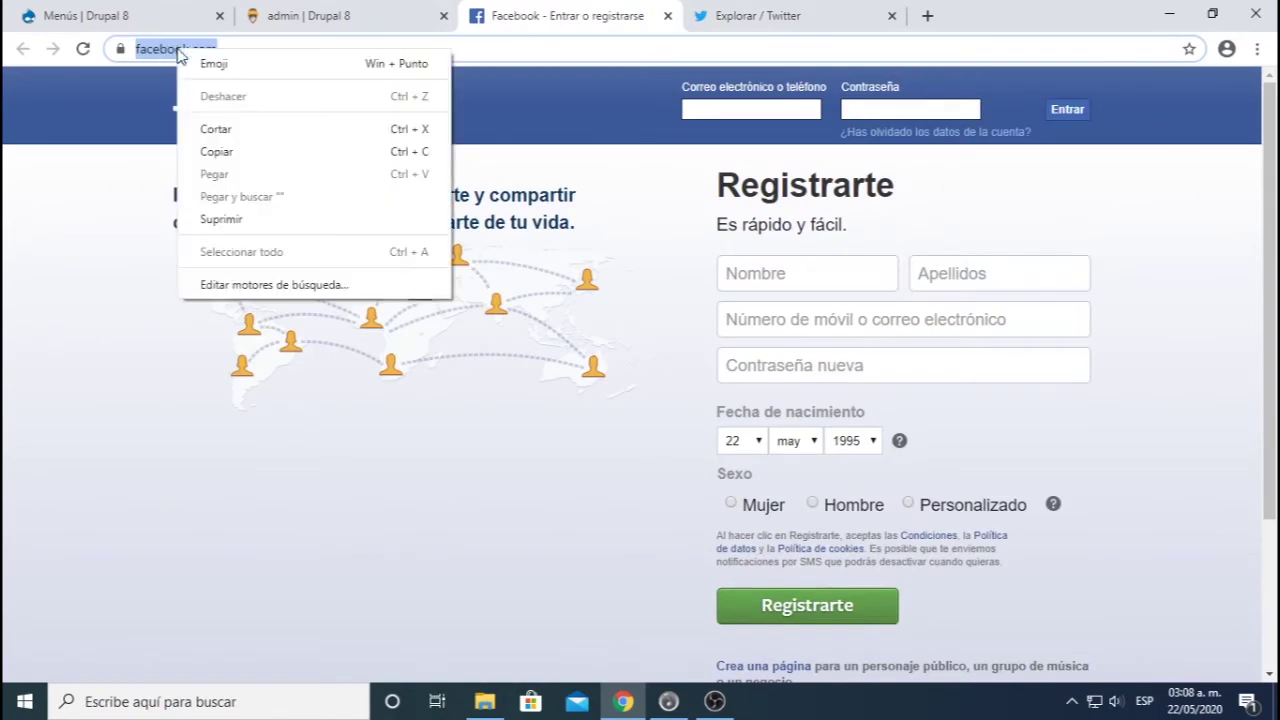
click(240, 157)
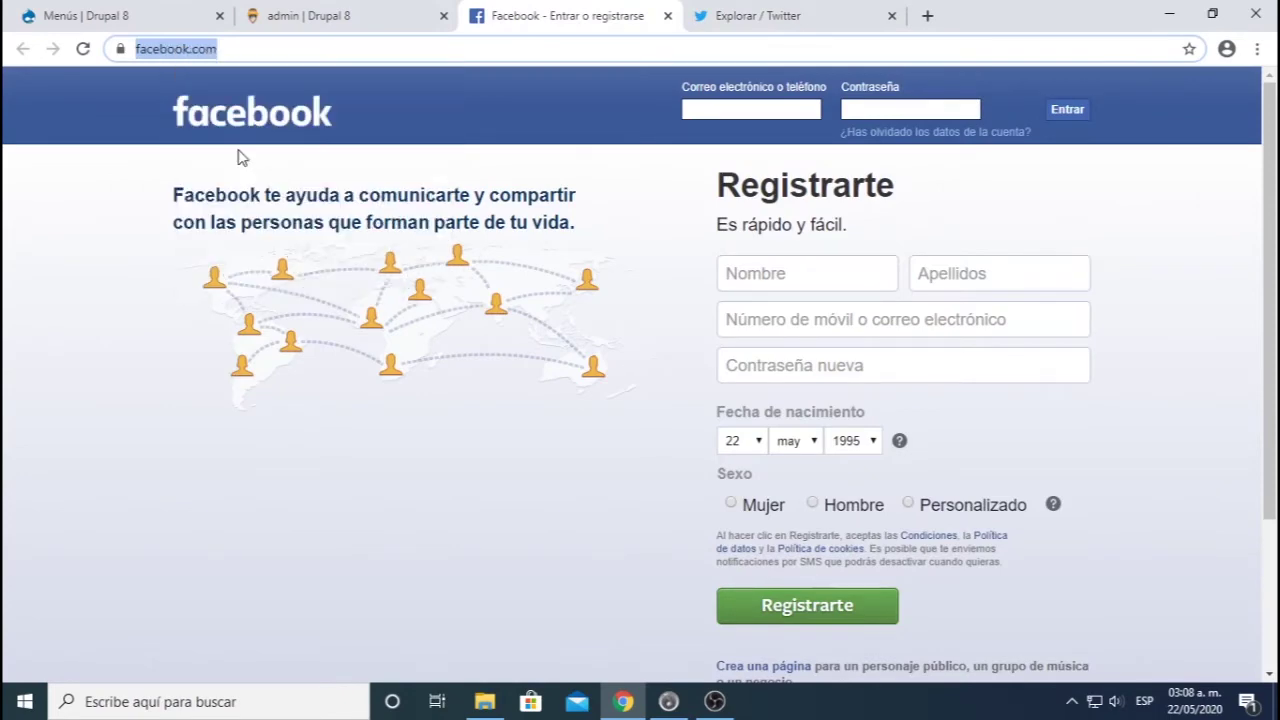
- Return to Drupal's Menús list and start adding a new link to the Pie de página menu
click(114, 22)
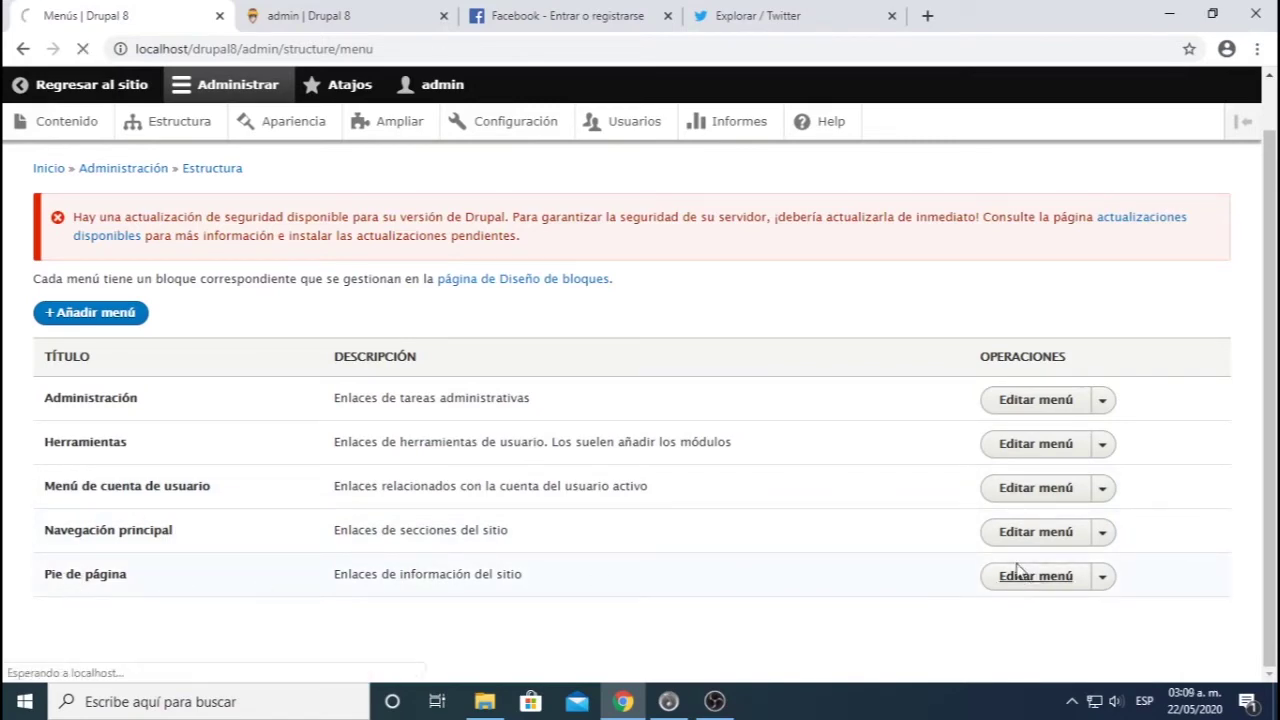
scroll(1003, 585, down, 1)
scroll(1003, 585, down, 1)
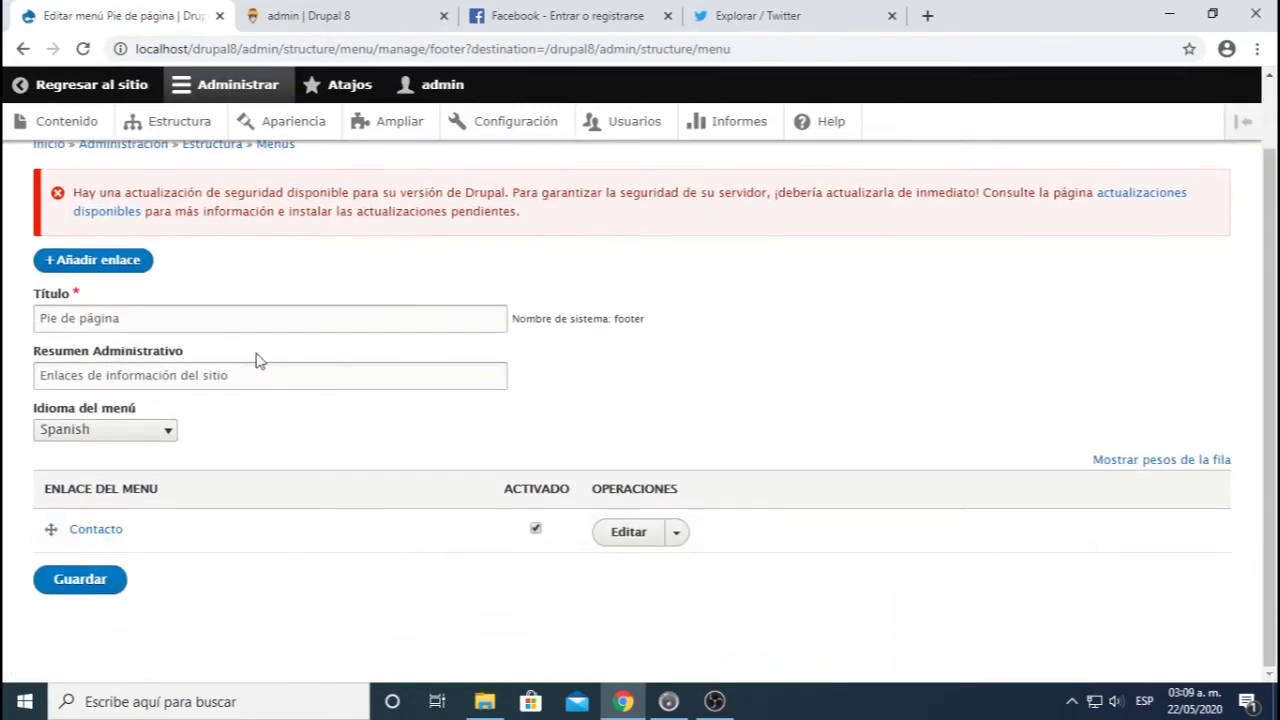
click(97, 266)
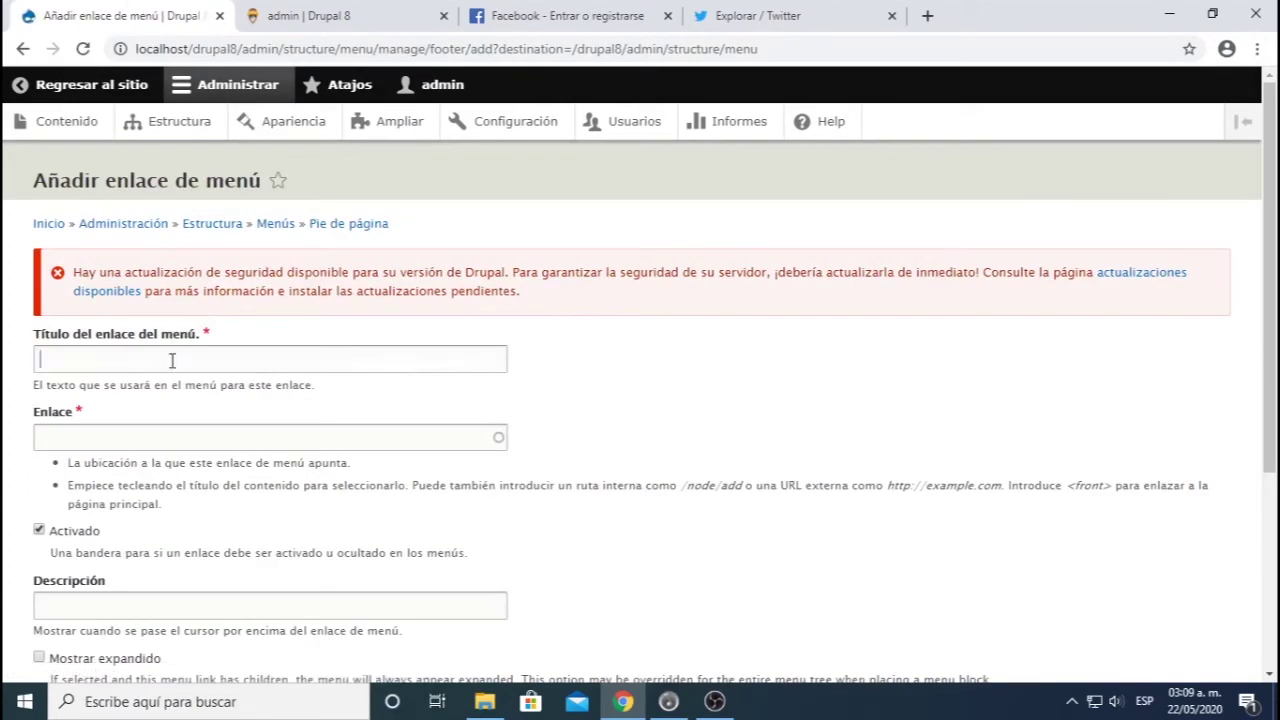
click(172, 361)
click(150, 394)
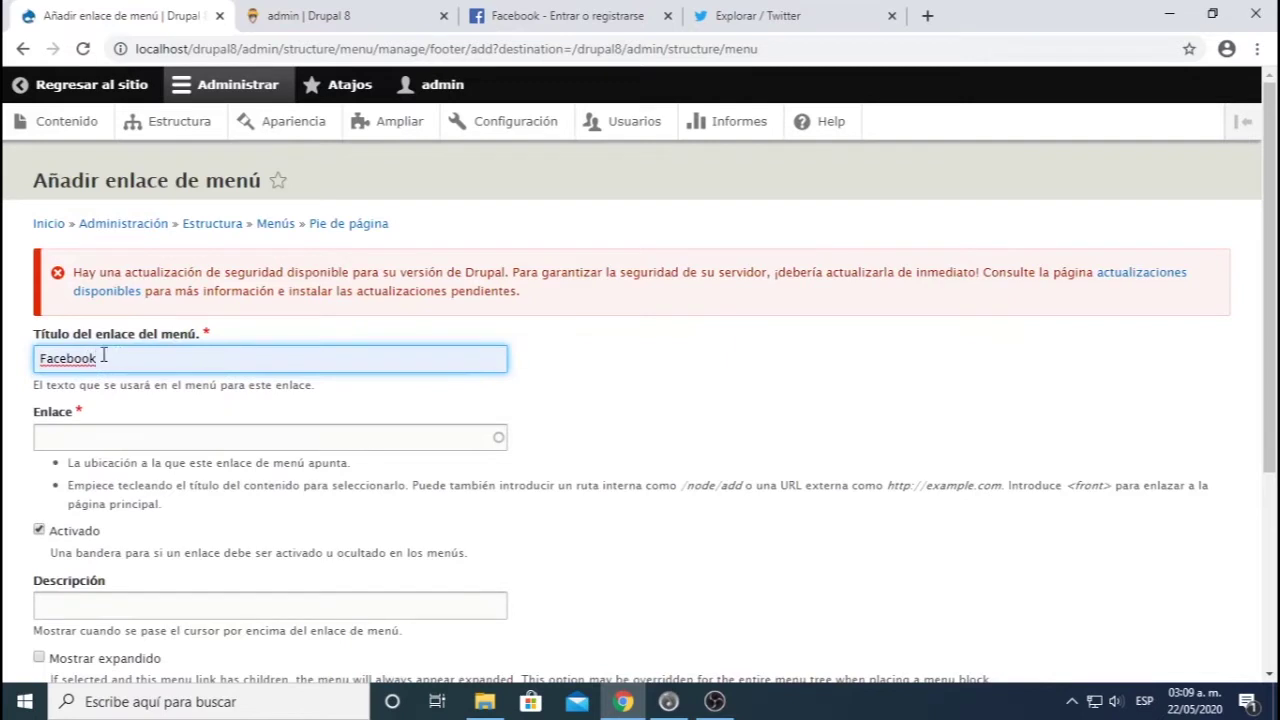
click(84, 437)
key(ctrl+v)
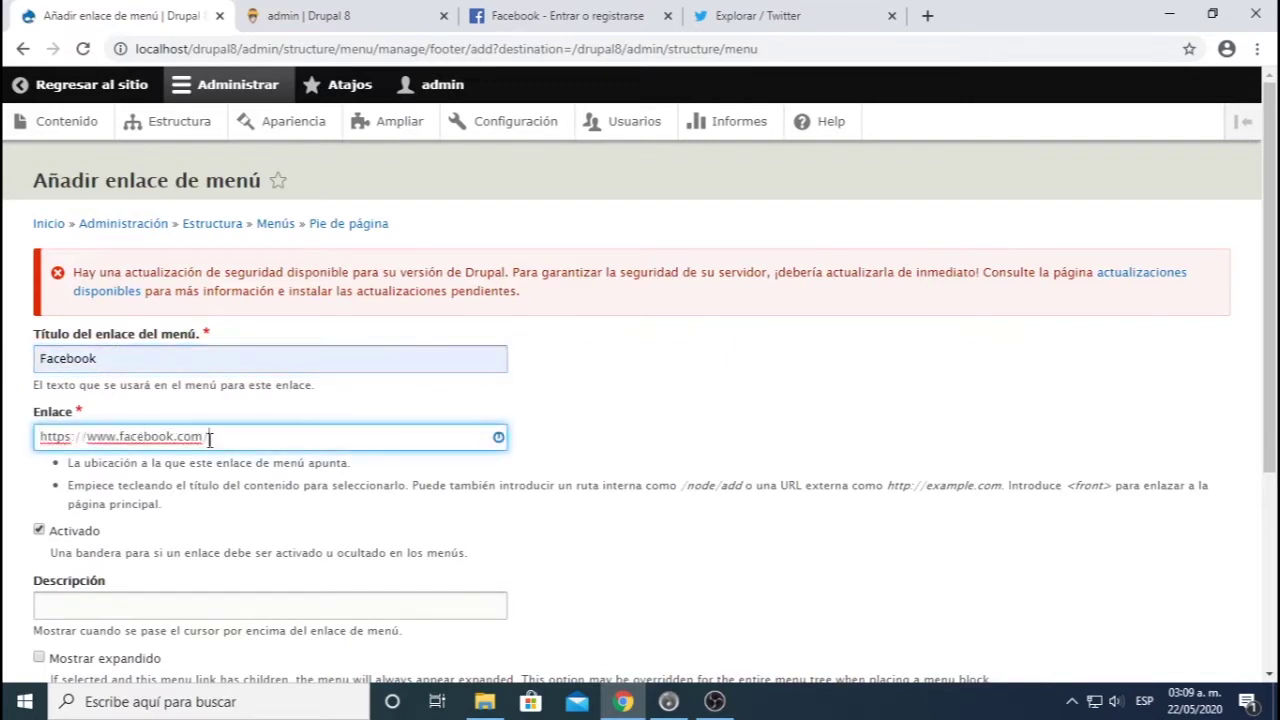
- Examine the link form's Peso and Mostrar expandido settings, the untranslated help text and the Drupal version notice
scroll(55, 484, down, 3)
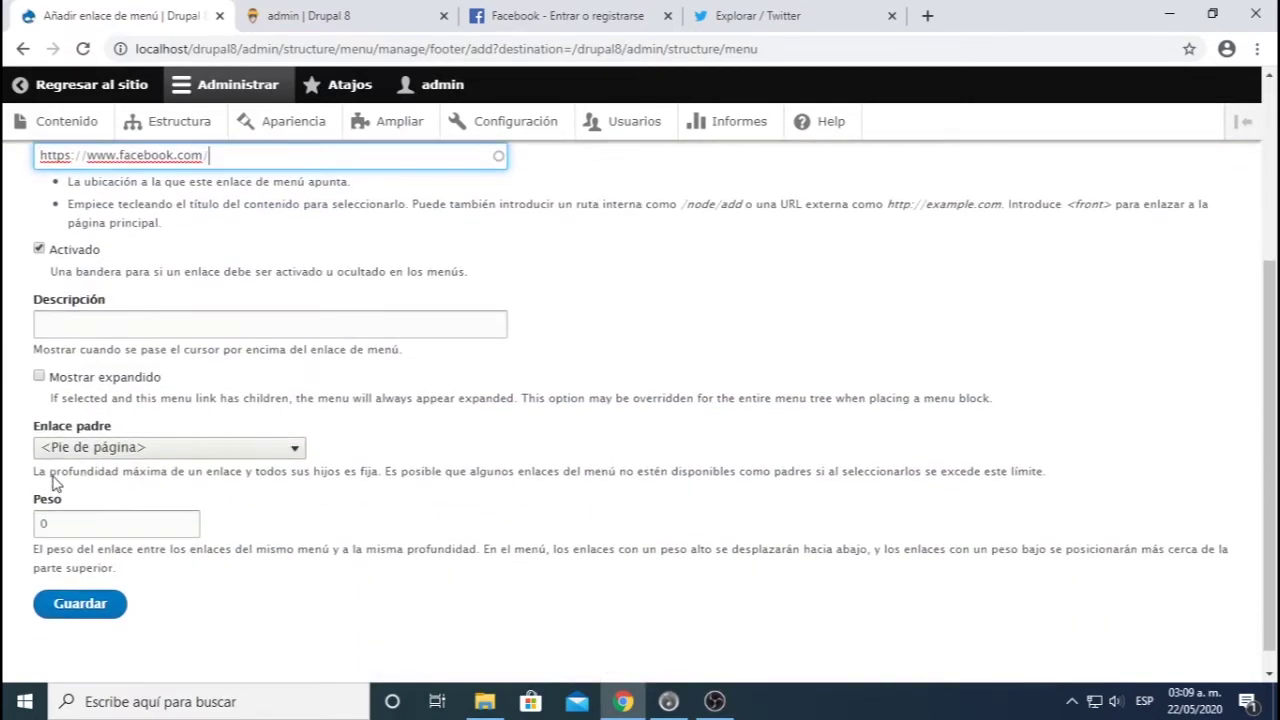
drag(68, 523, 5, 520)
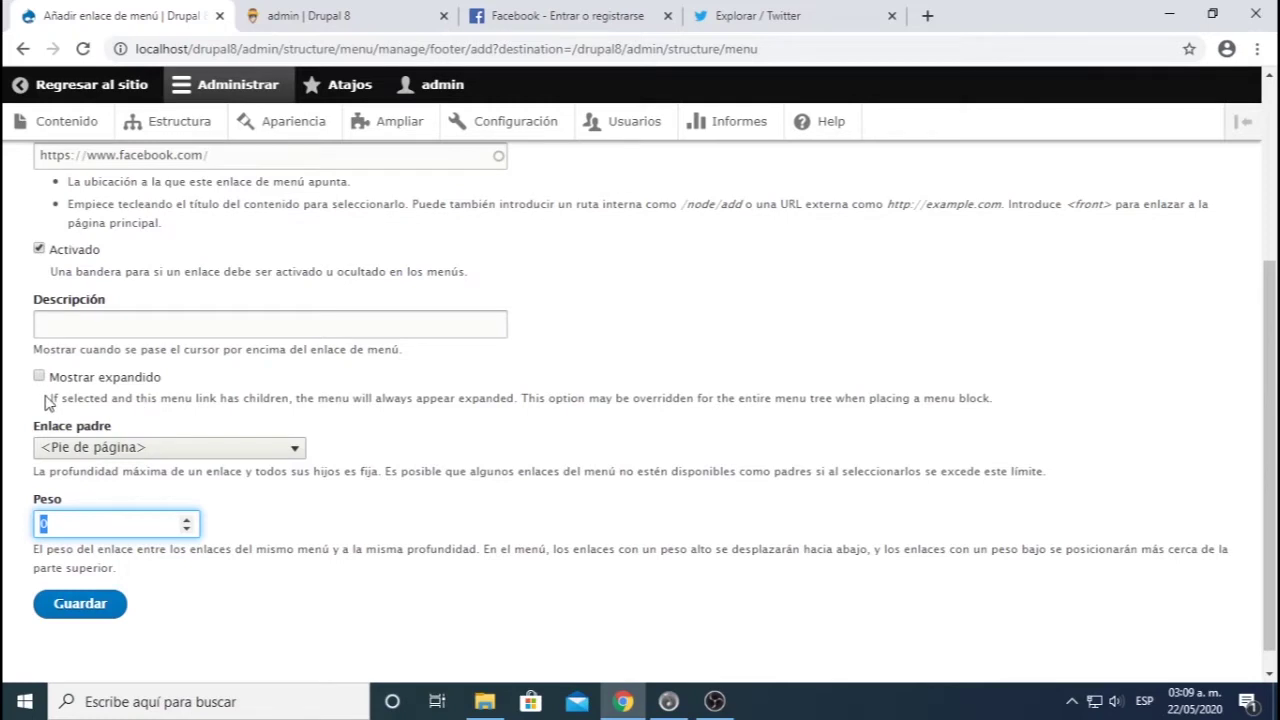
drag(52, 396, 988, 412)
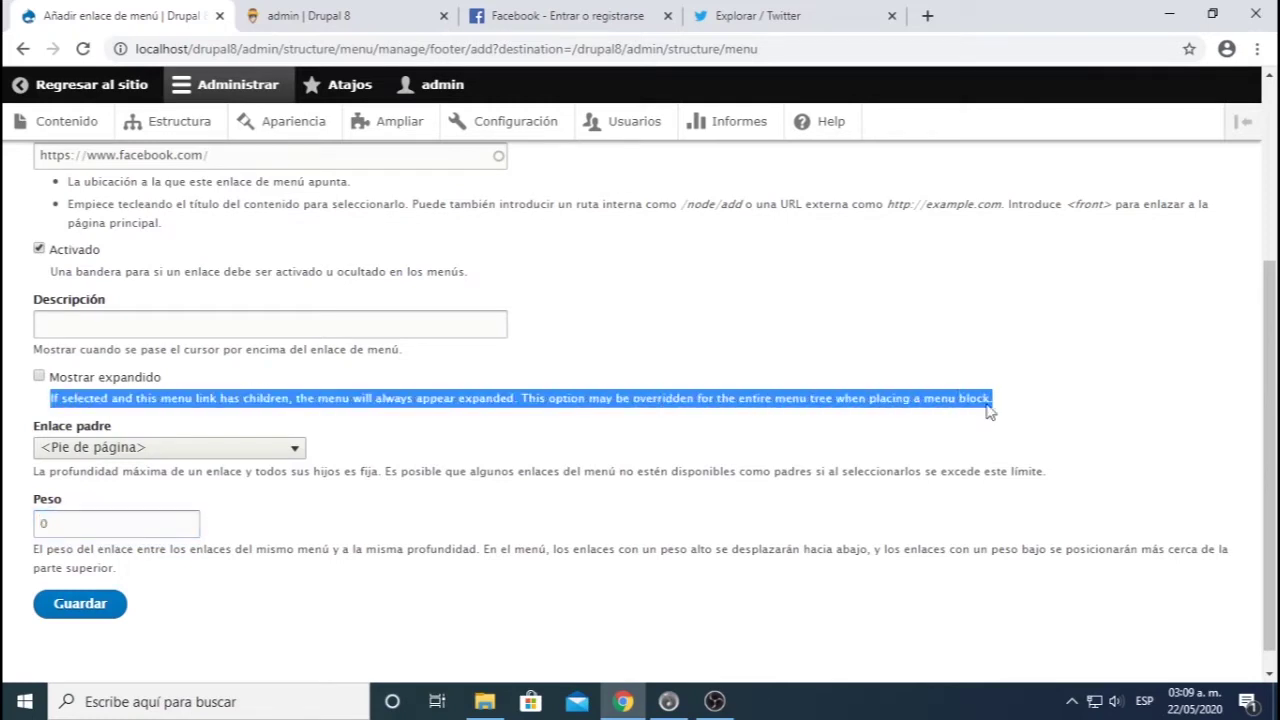
double_click(895, 400)
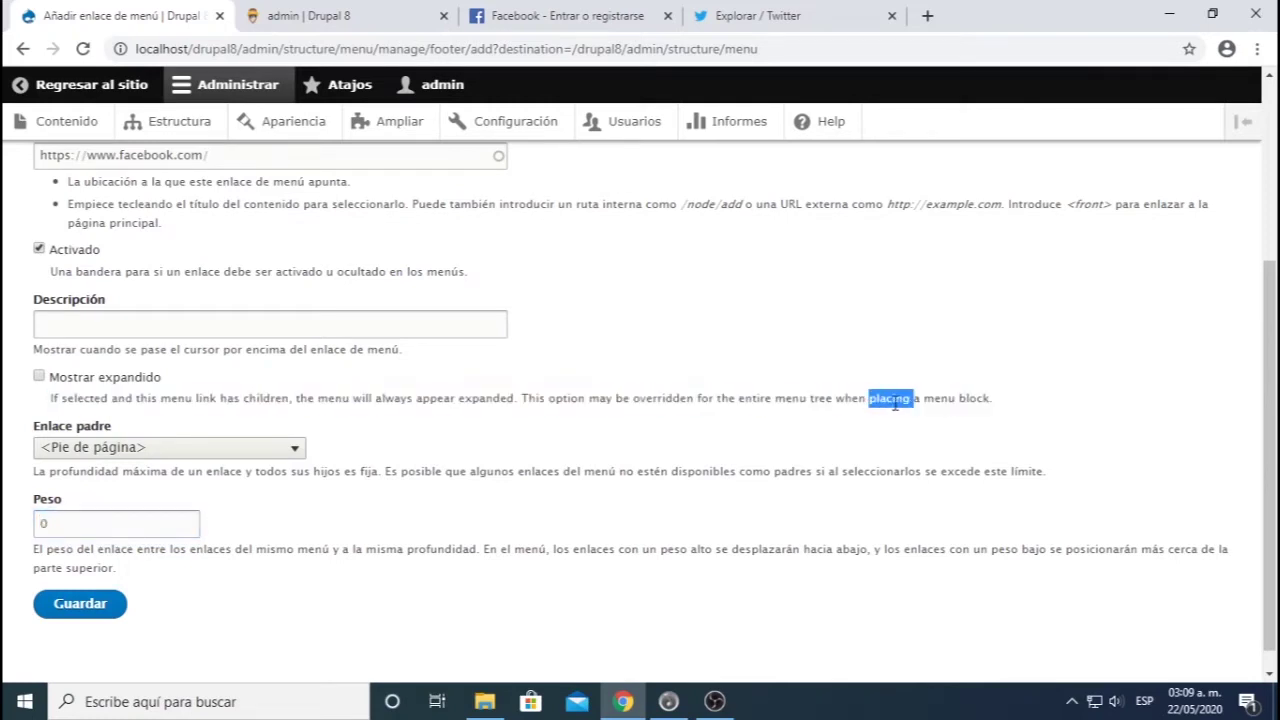
double_click(100, 400)
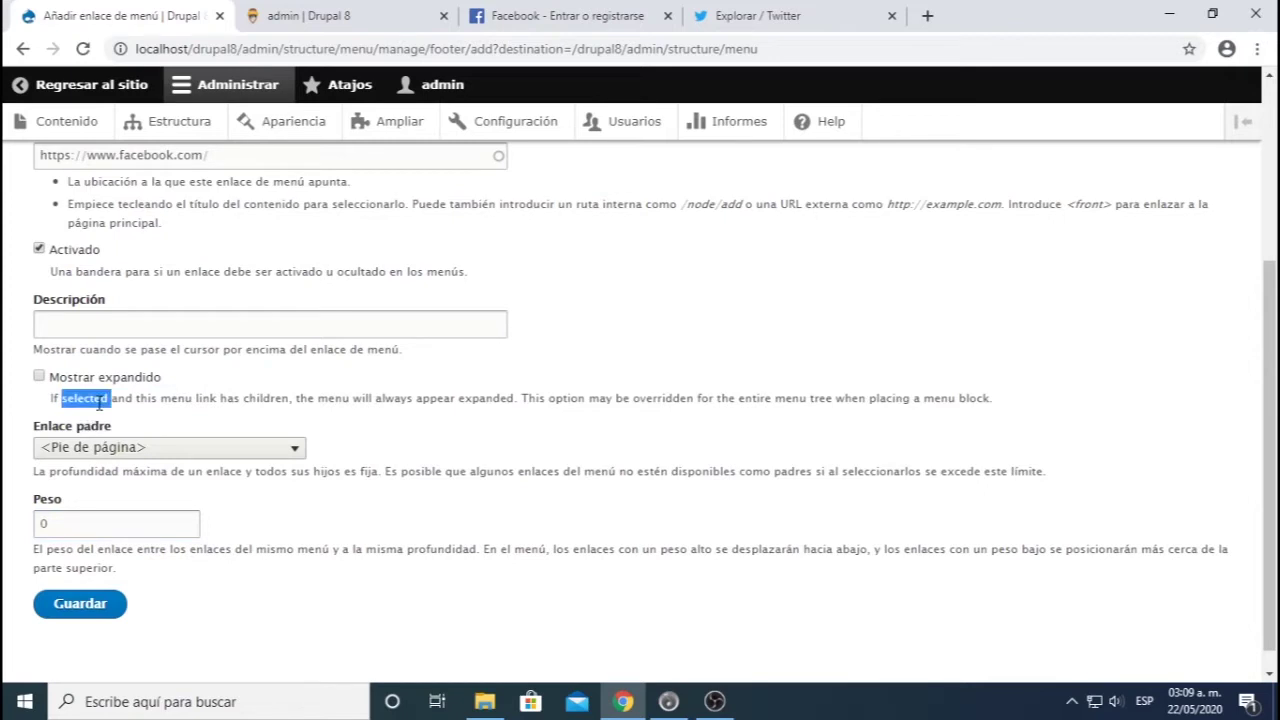
click(100, 404)
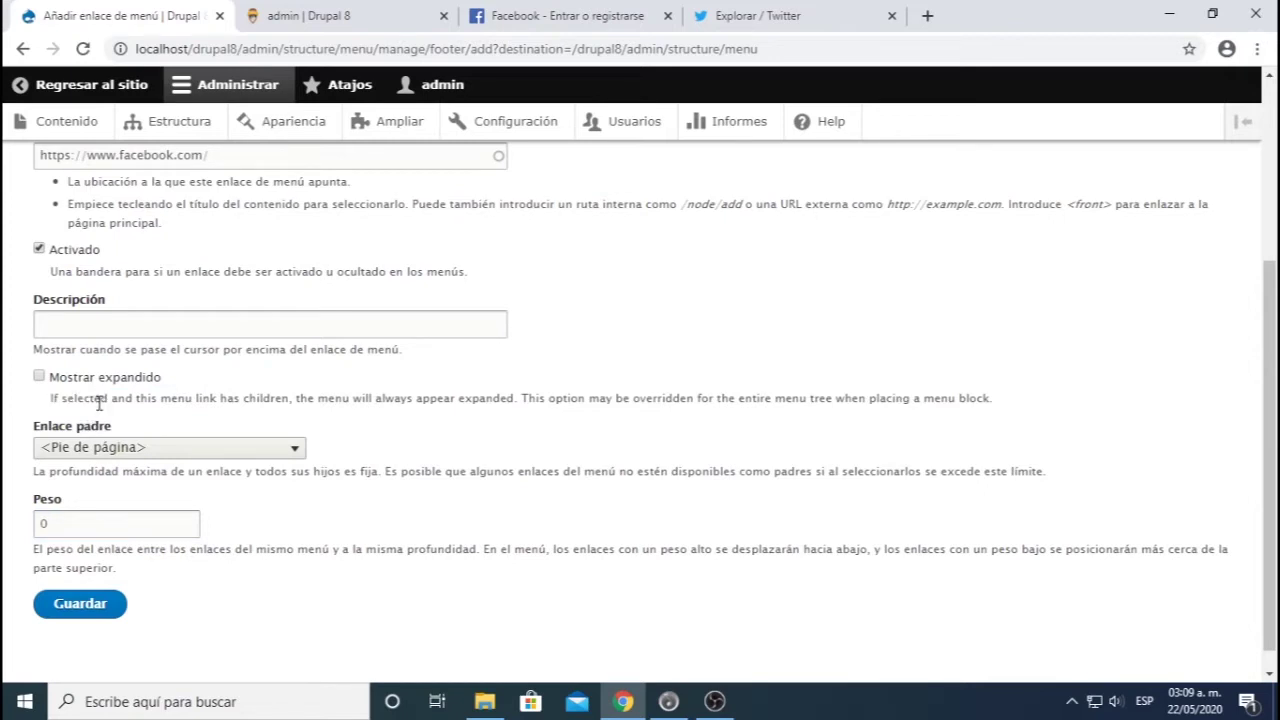
scroll(348, 392, up, 2)
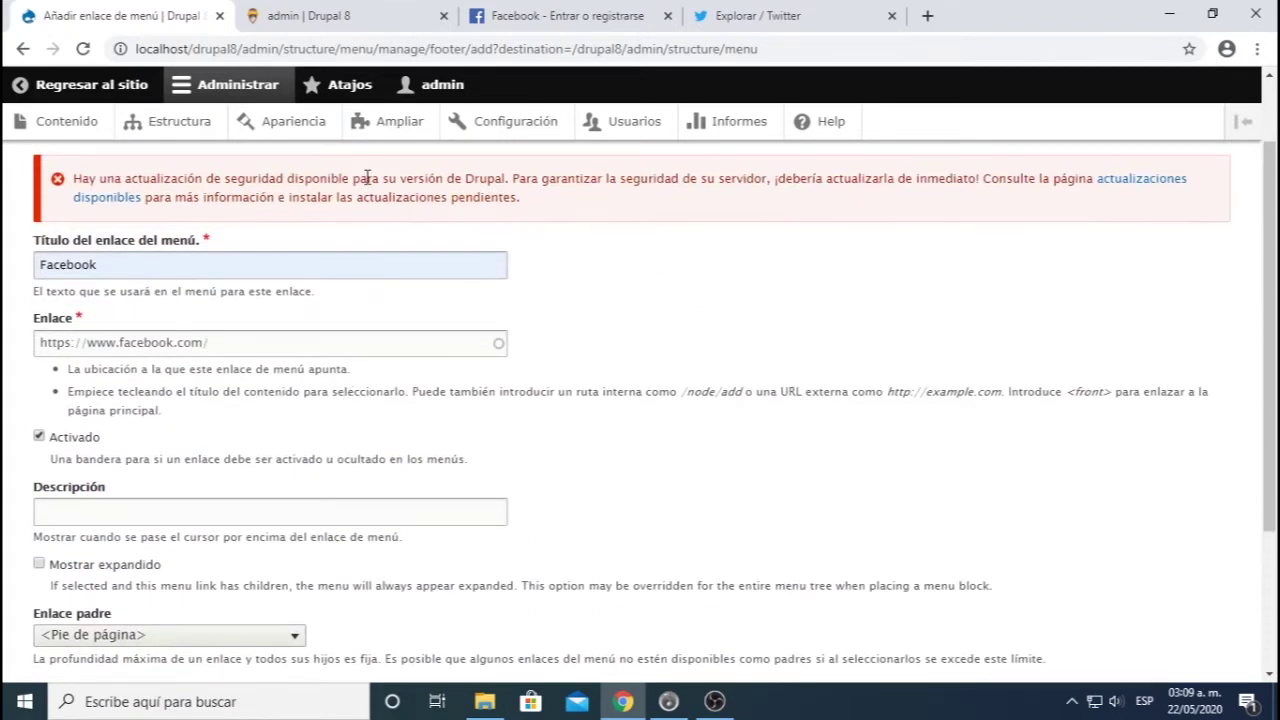
drag(400, 179, 476, 181)
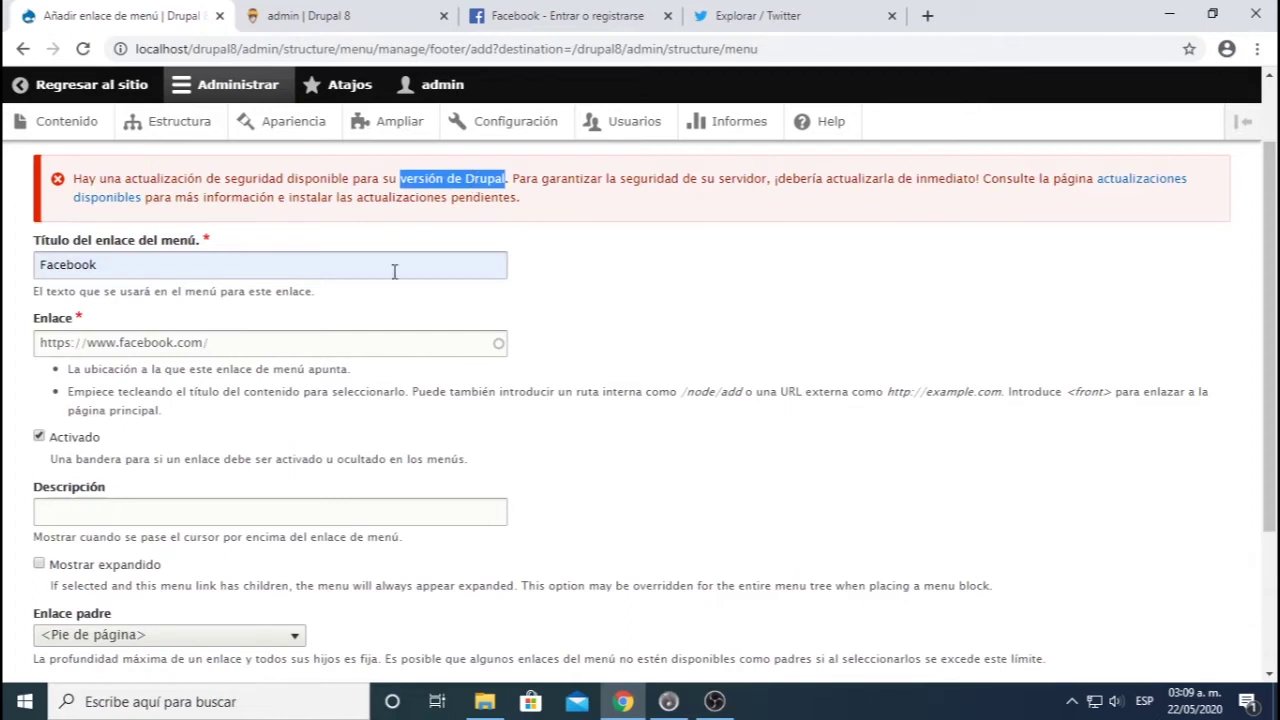
scroll(366, 308, down, 2)
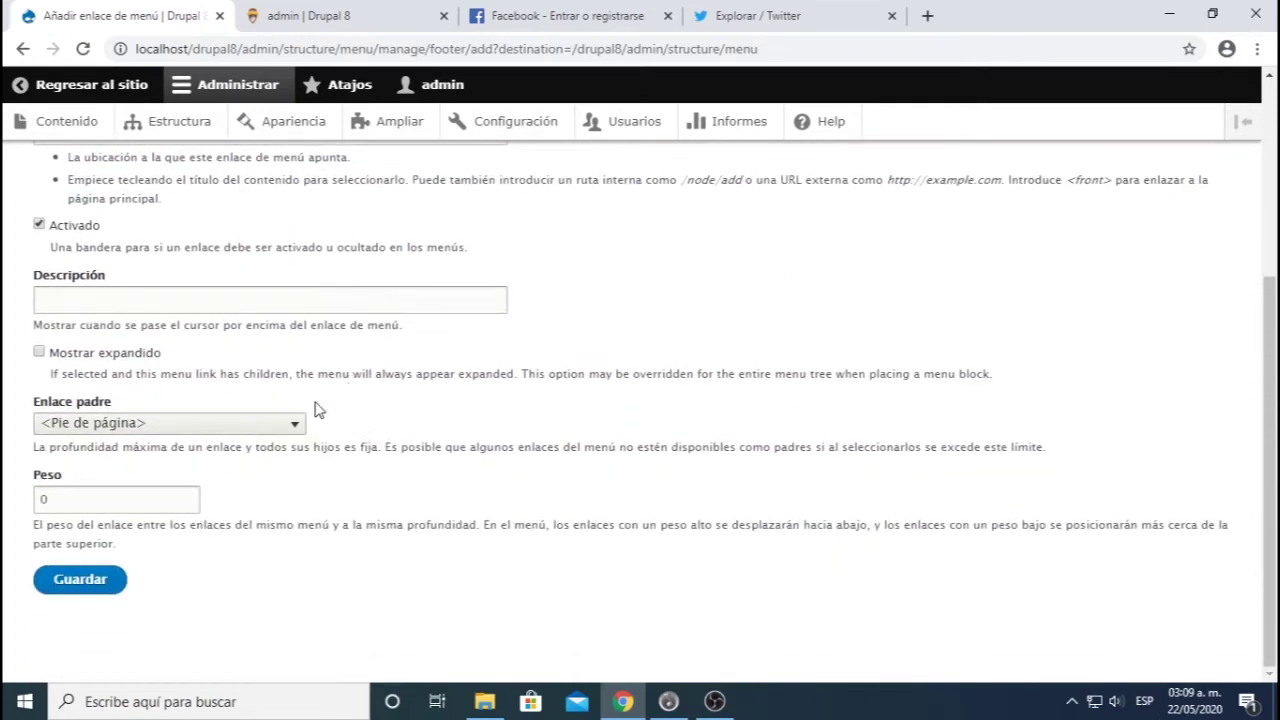
drag(209, 363, 57, 366)
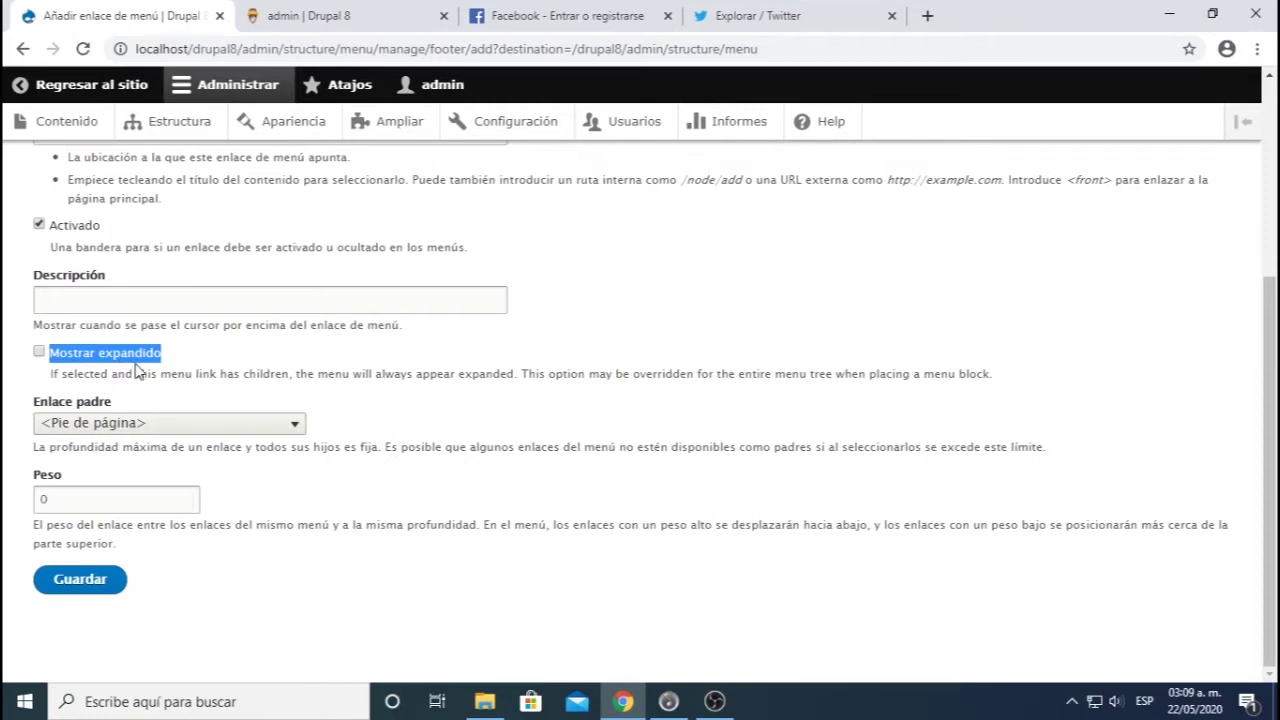
click(188, 378)
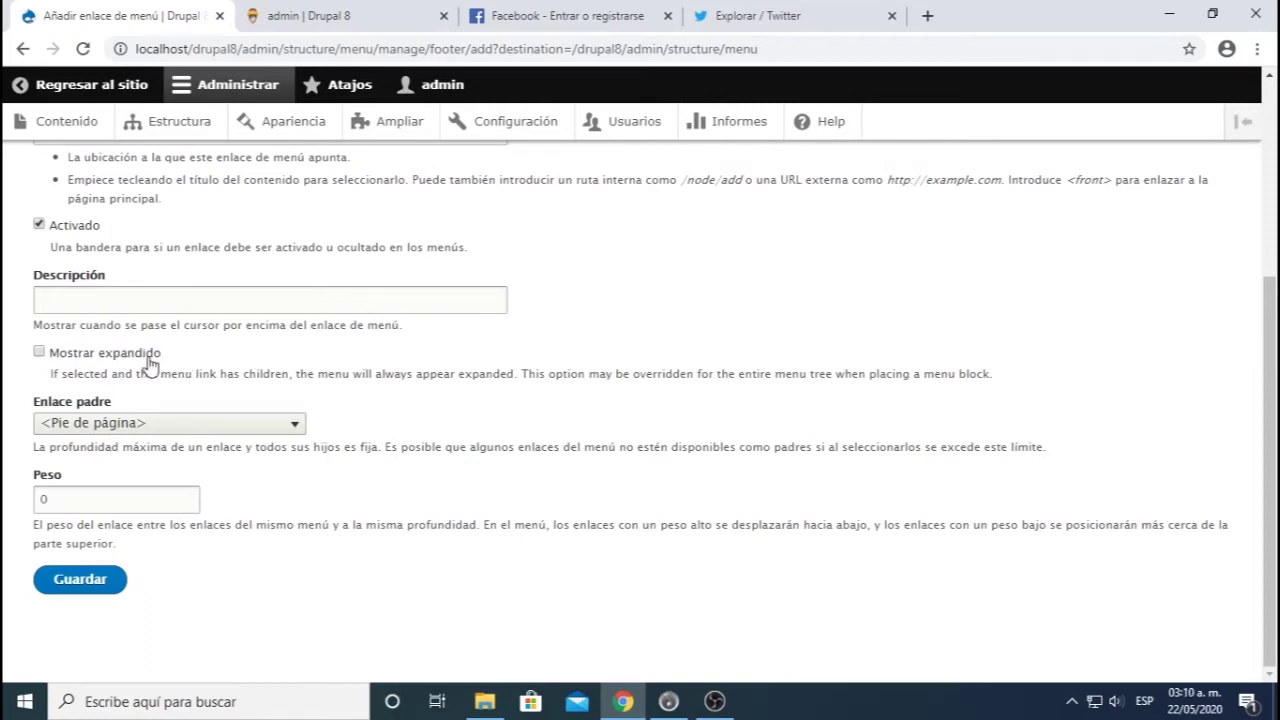
drag(165, 358, 57, 369)
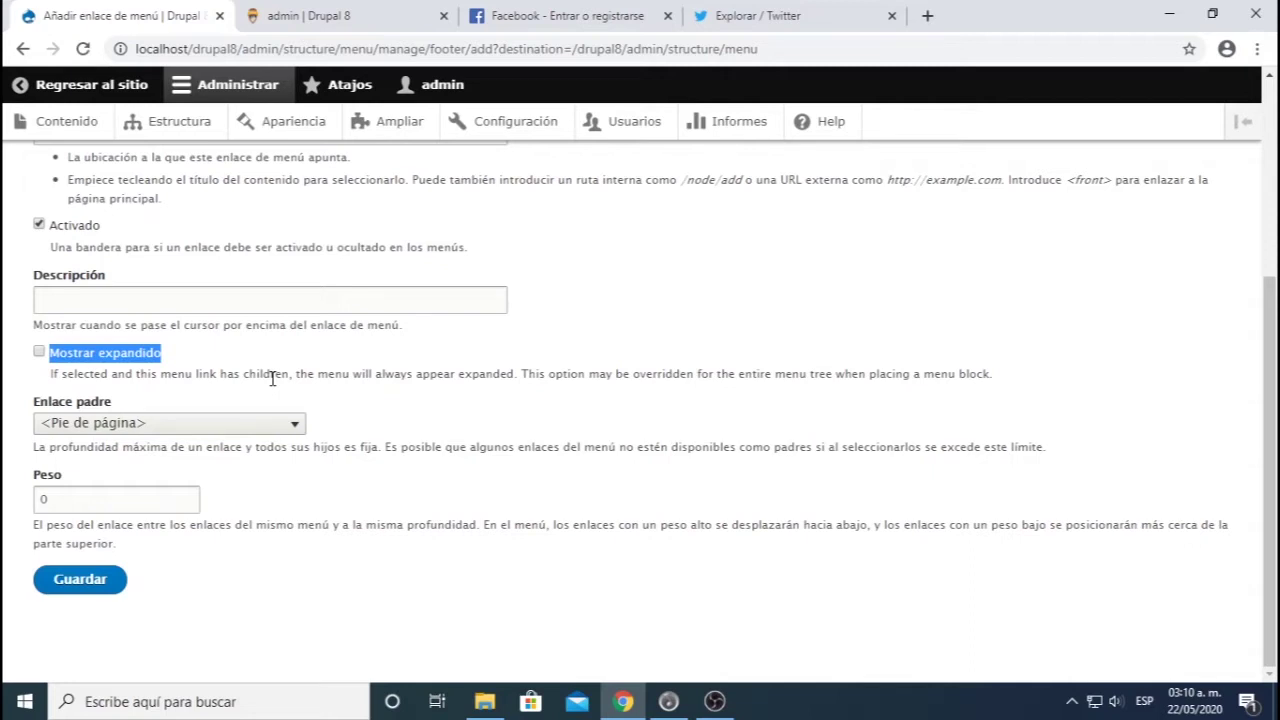
click(224, 563)
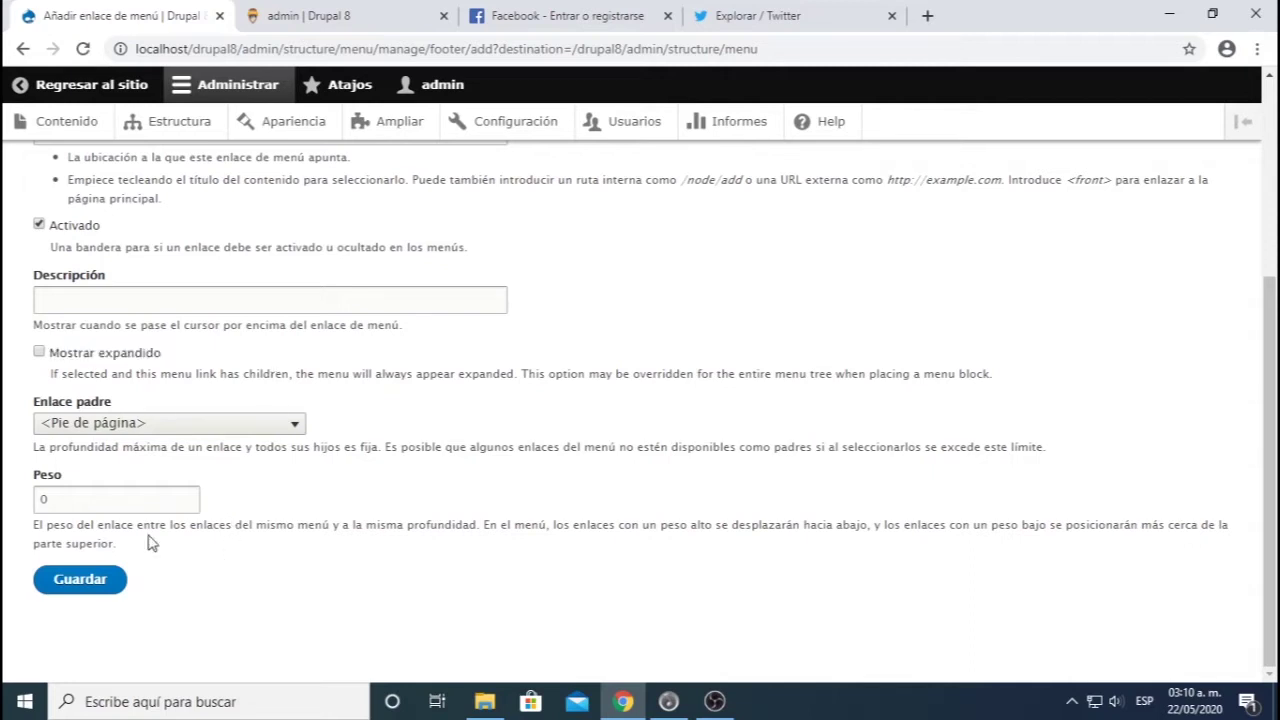
drag(57, 499, 22, 505)
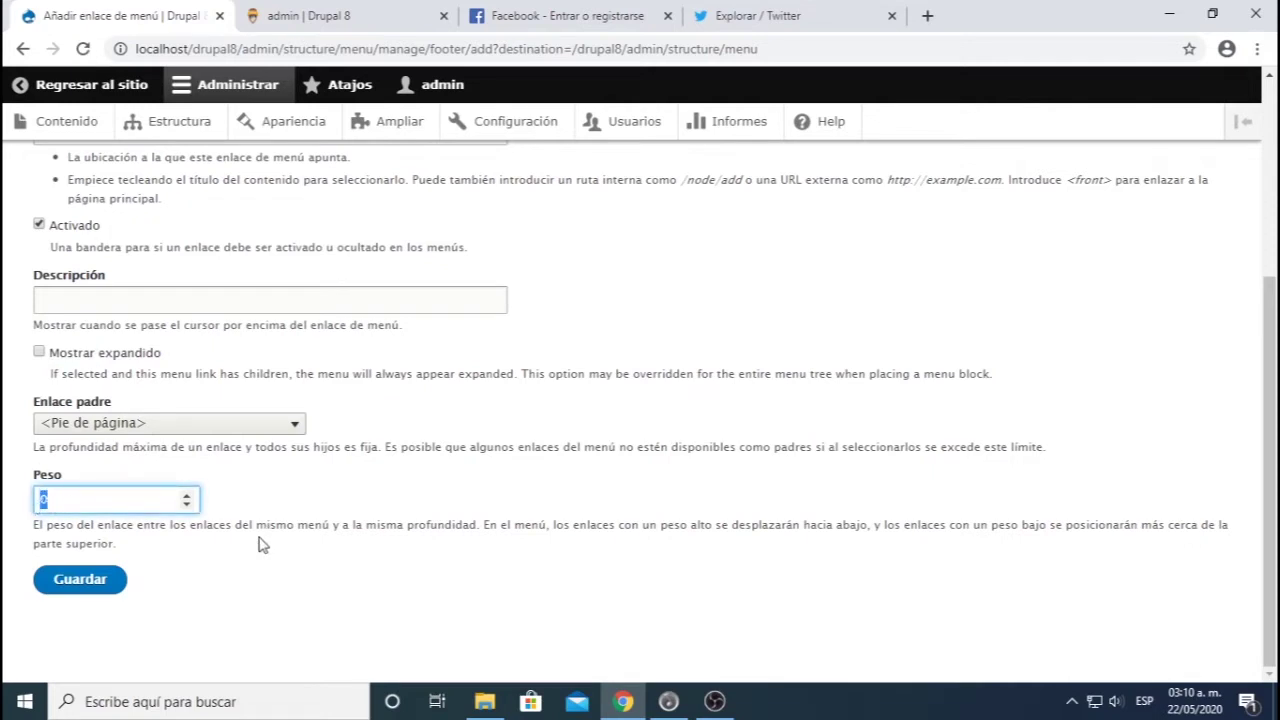
- Save the Facebook link and start adding another link to the Pie de página menu
click(101, 588)
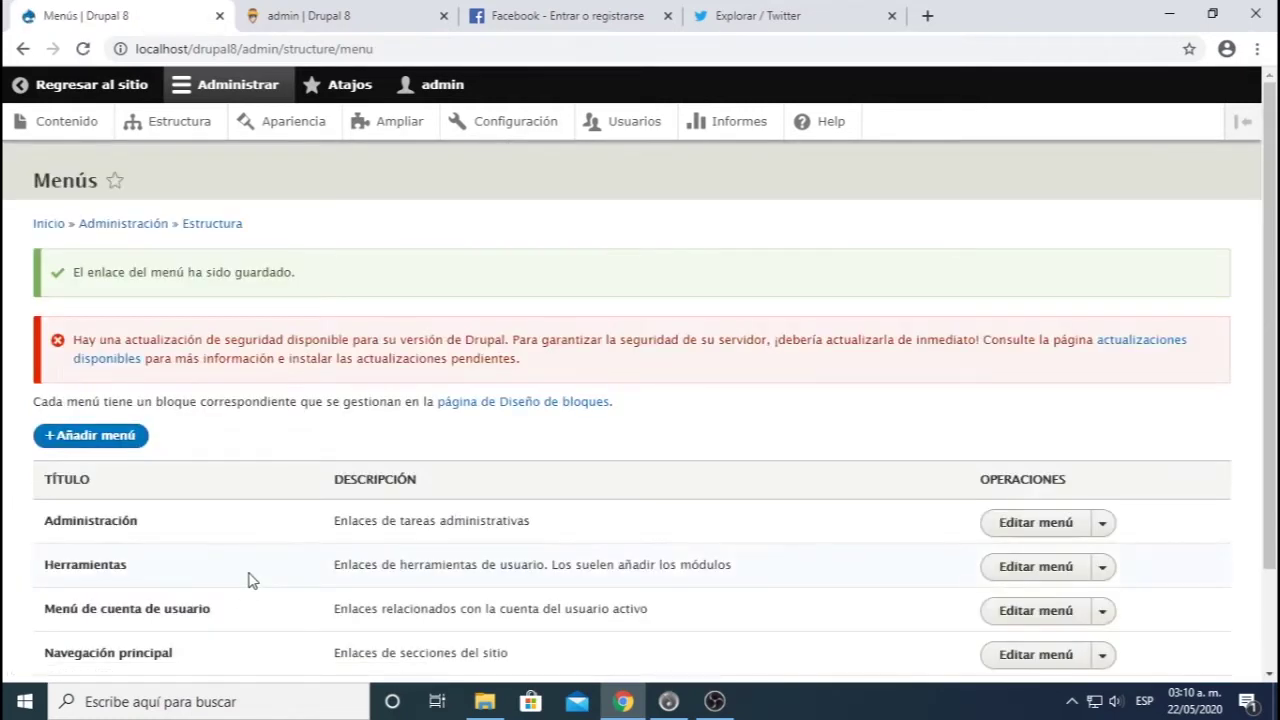
scroll(250, 582, down, 2)
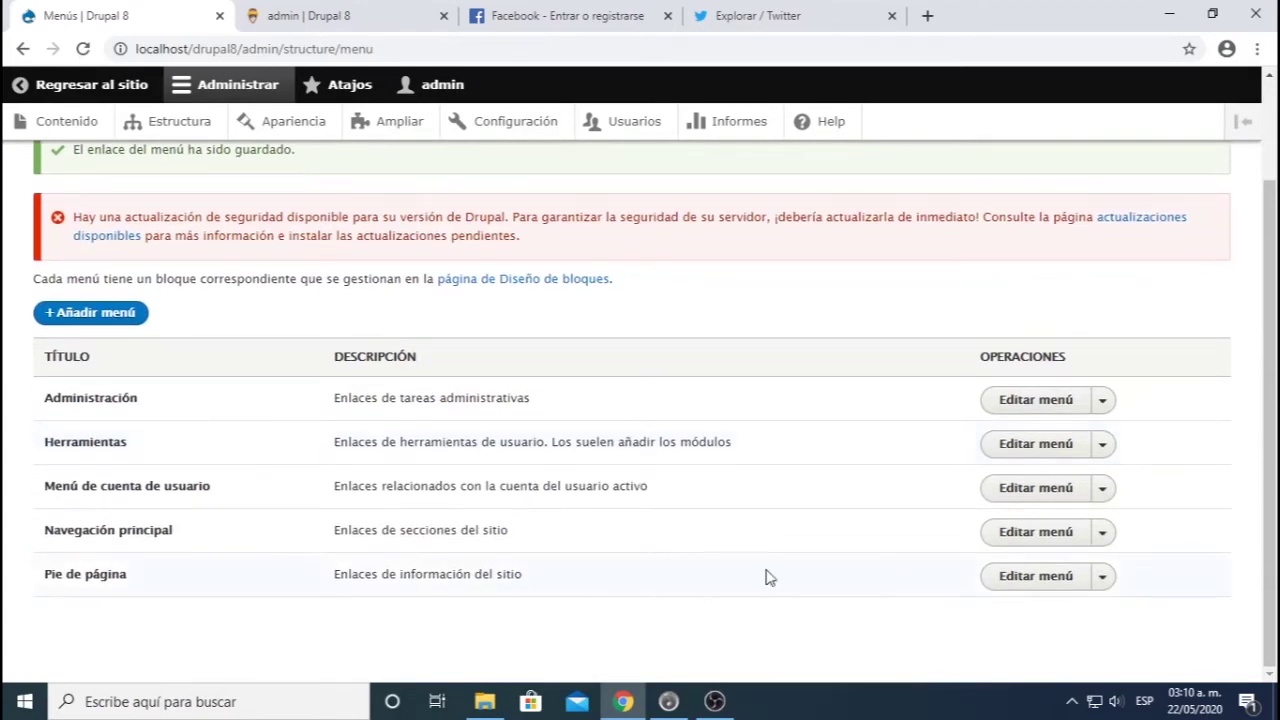
click(1031, 581)
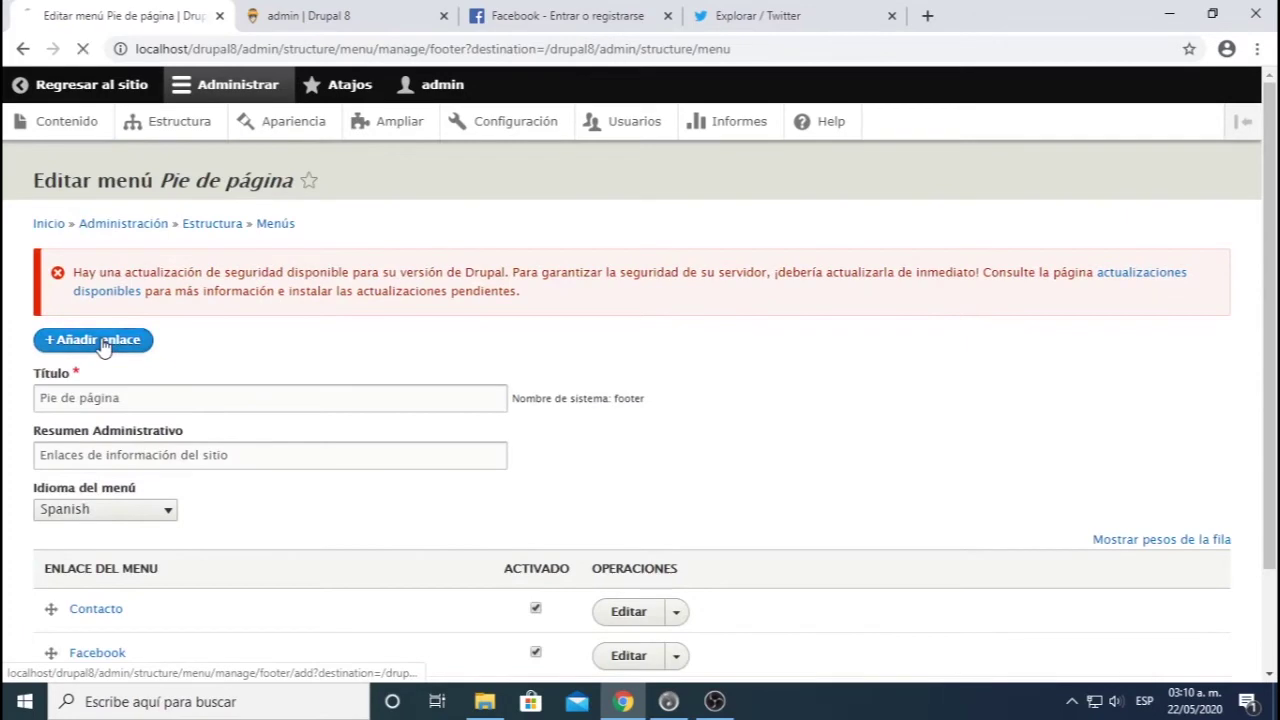
click(124, 338)
click(760, 16)
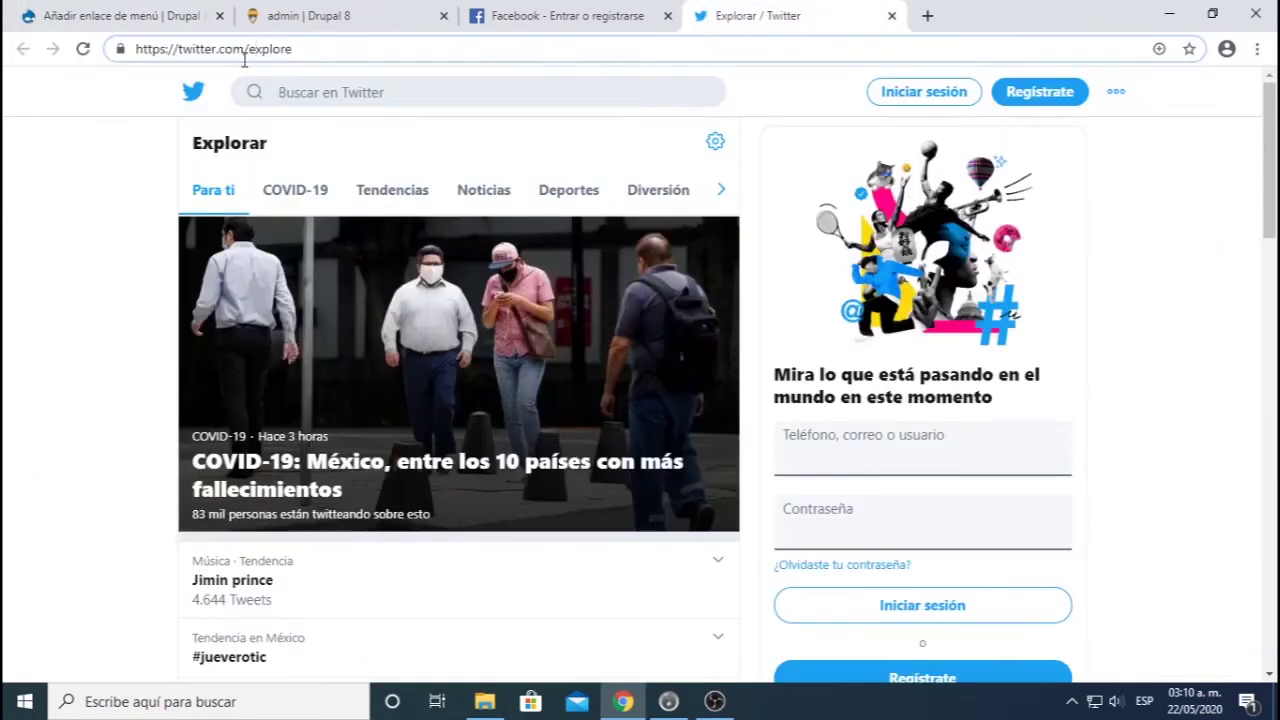
drag(246, 50, 132, 50)
key(ctrl+c)
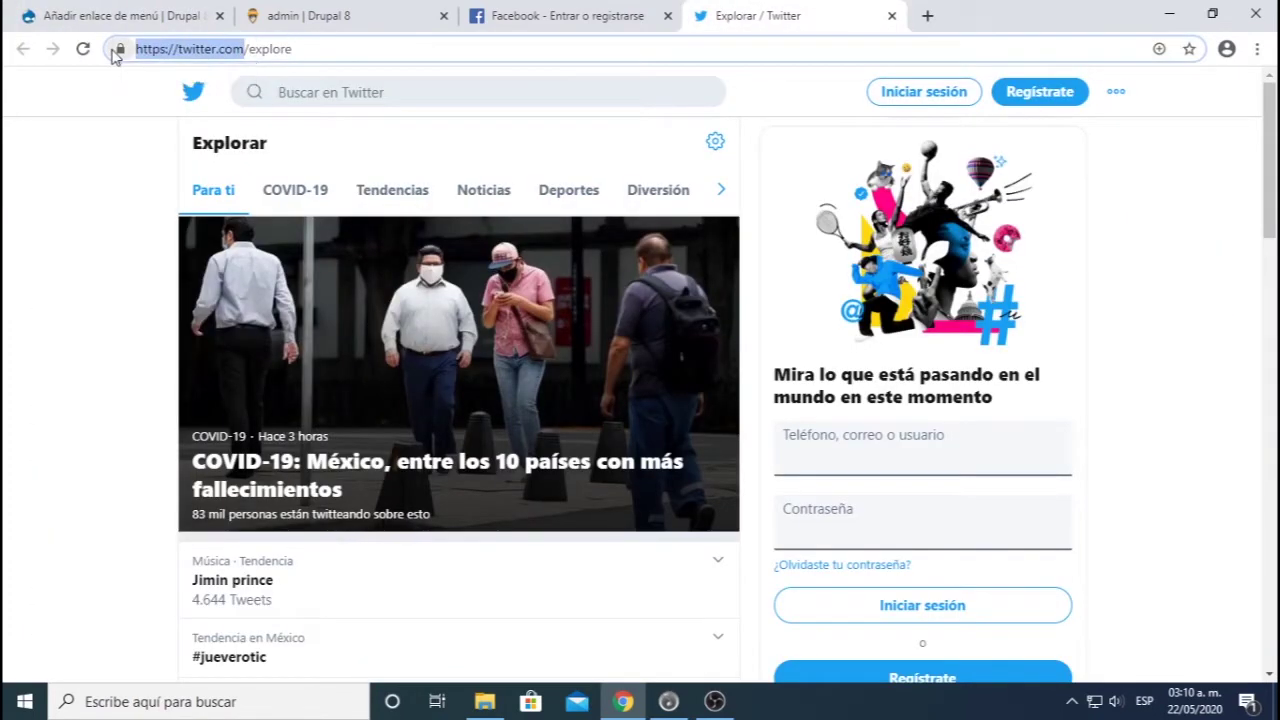
click(143, 14)
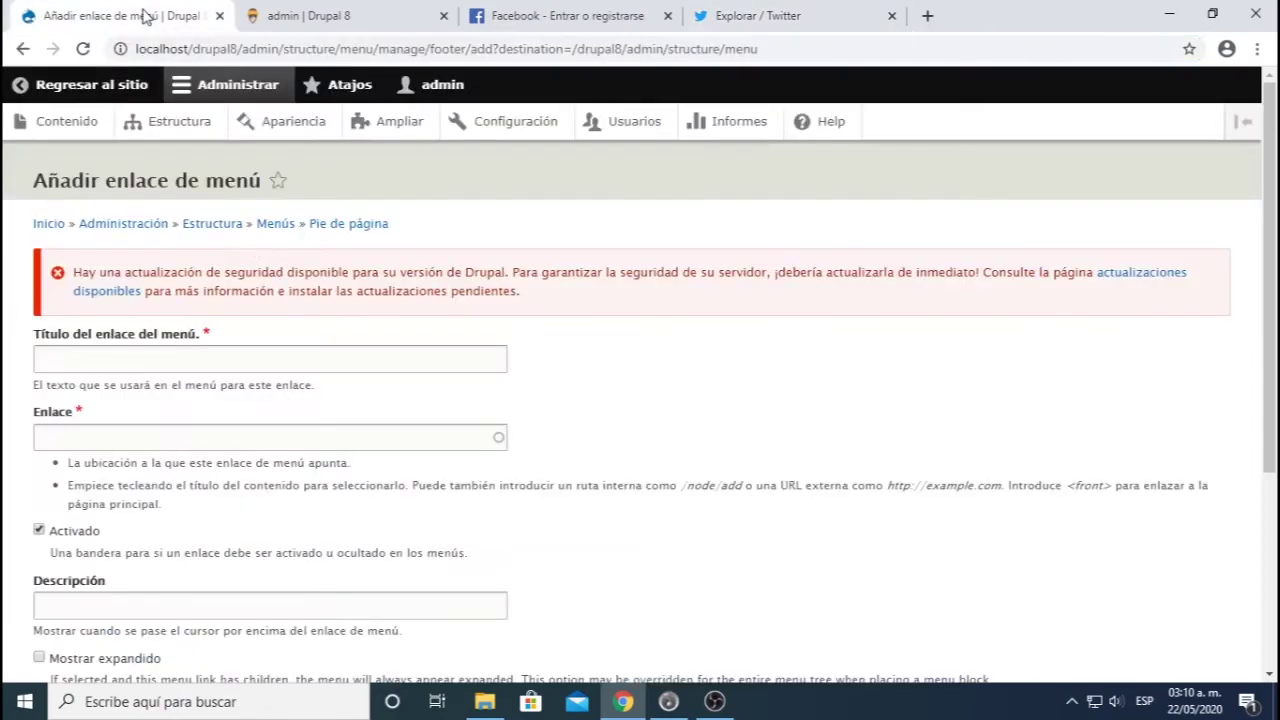
click(234, 358)
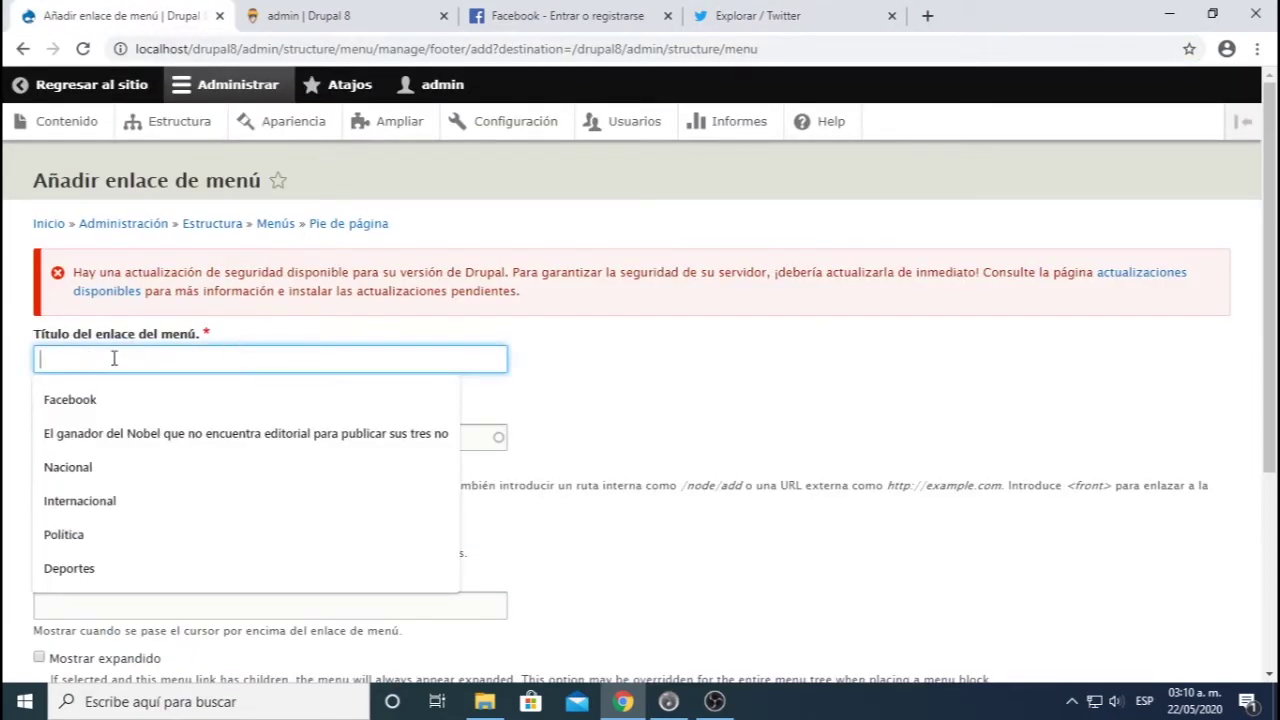
text(T)
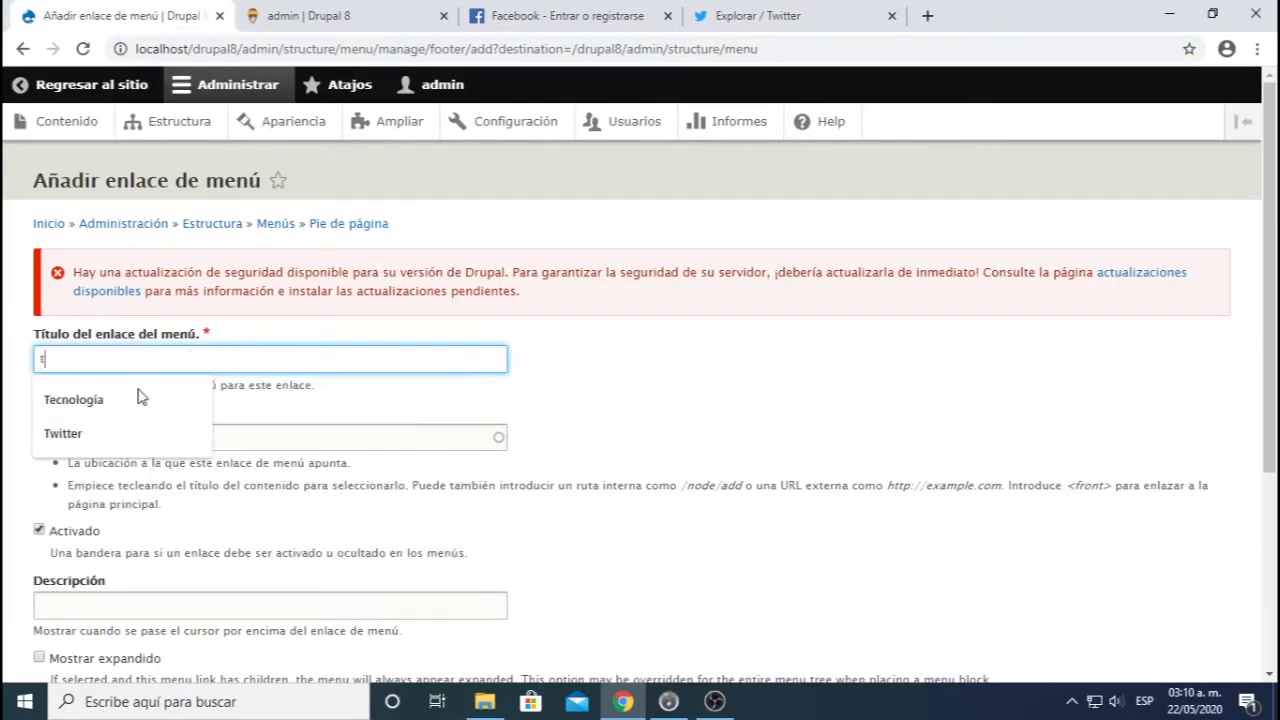
click(110, 432)
click(95, 433)
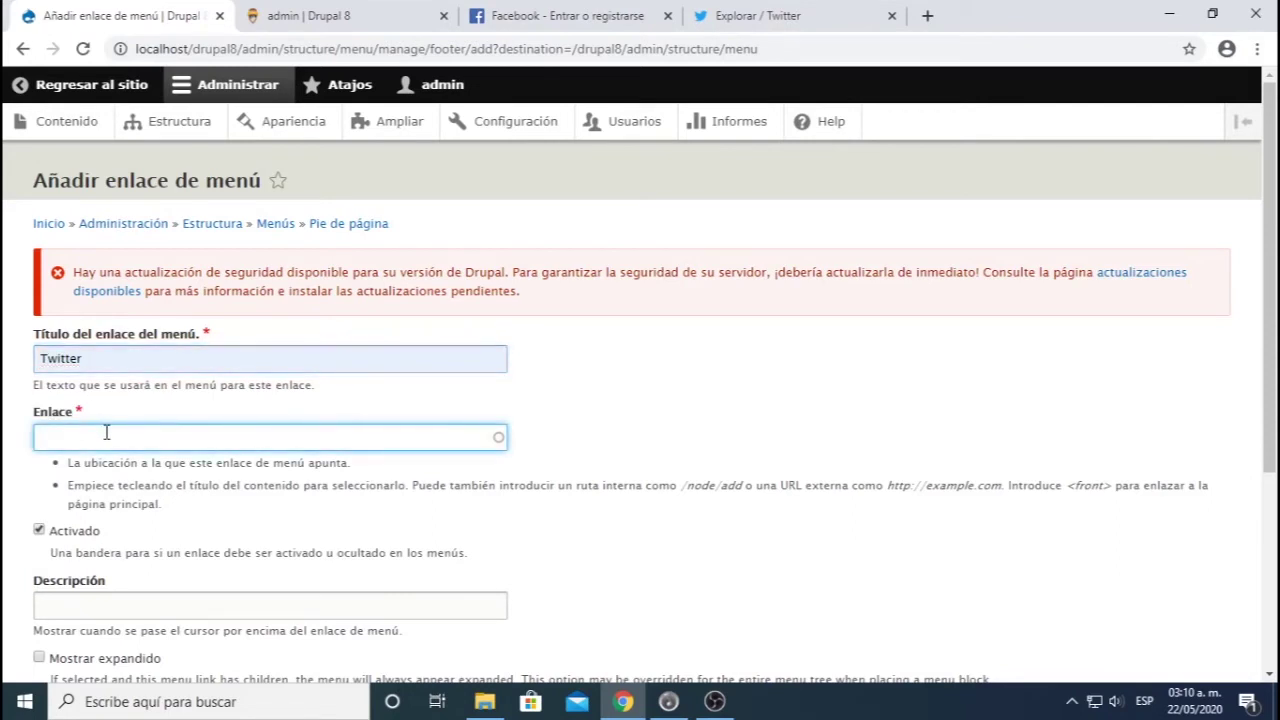
key(ctrl+v)
scroll(279, 518, down, 2)
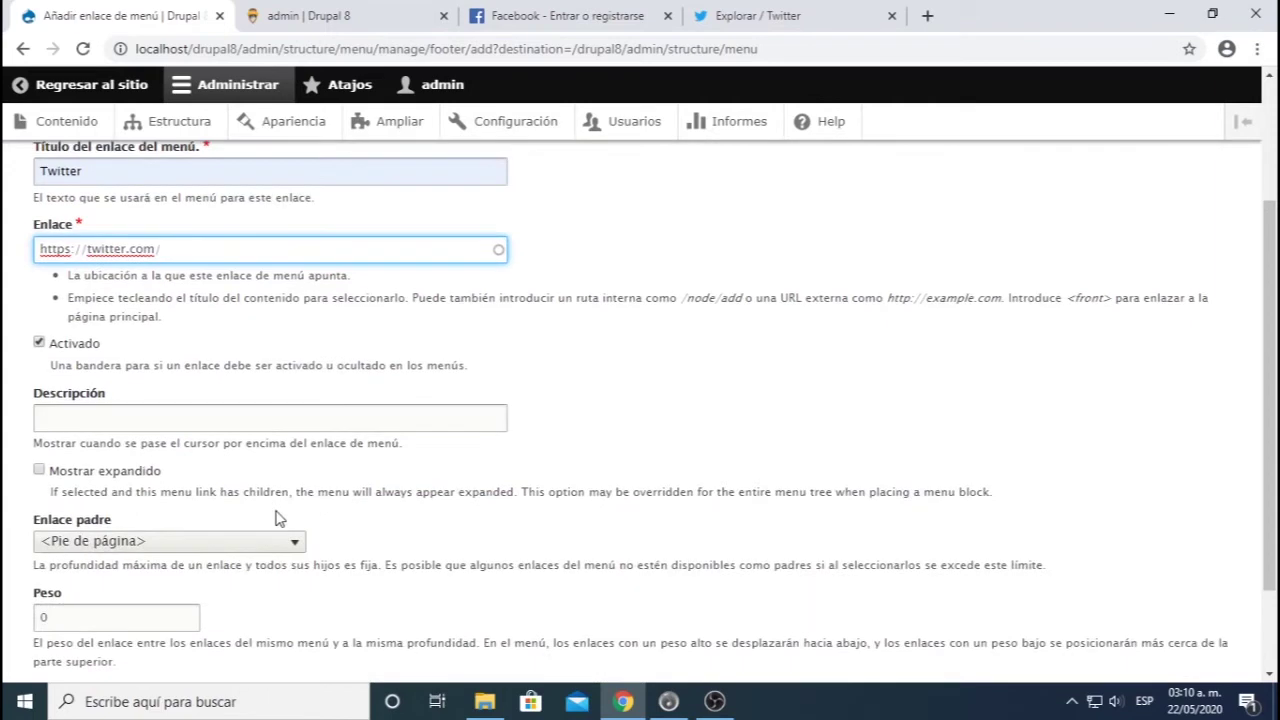
drag(190, 243, 8, 253)
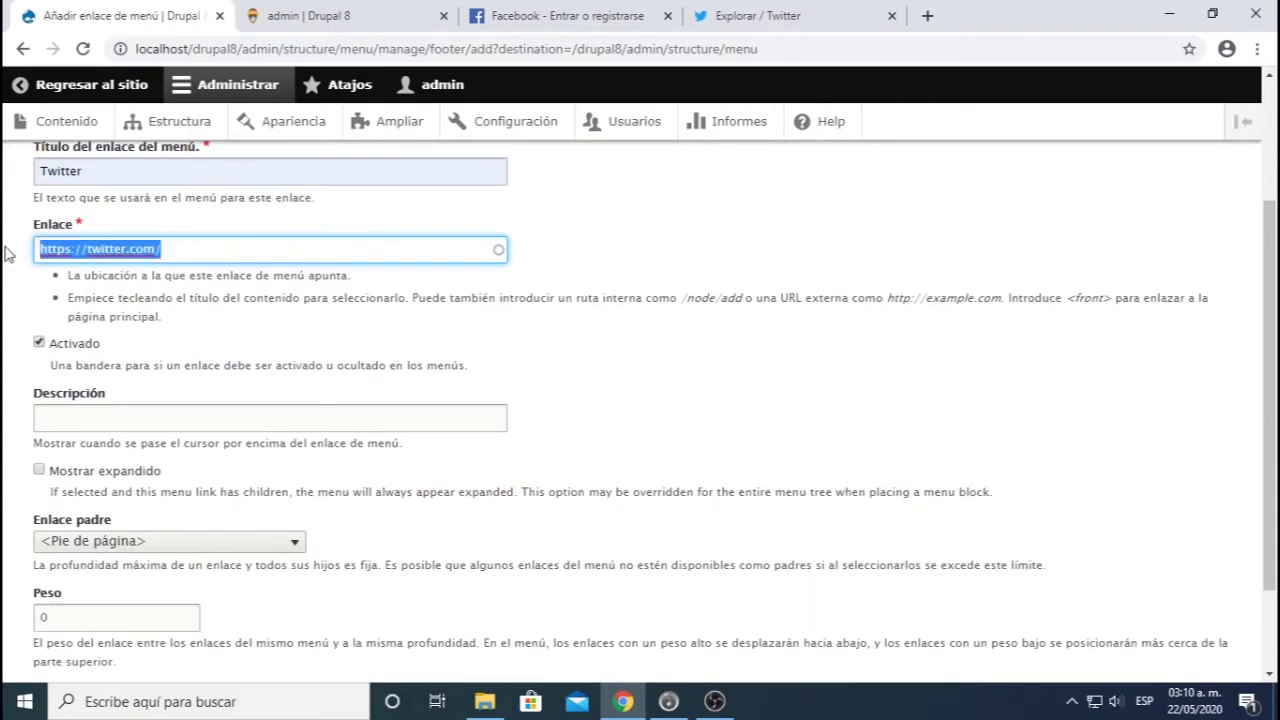
- Save the Twitter link in the Pie de página menu
click(14, 332)
scroll(22, 437, down, 2)
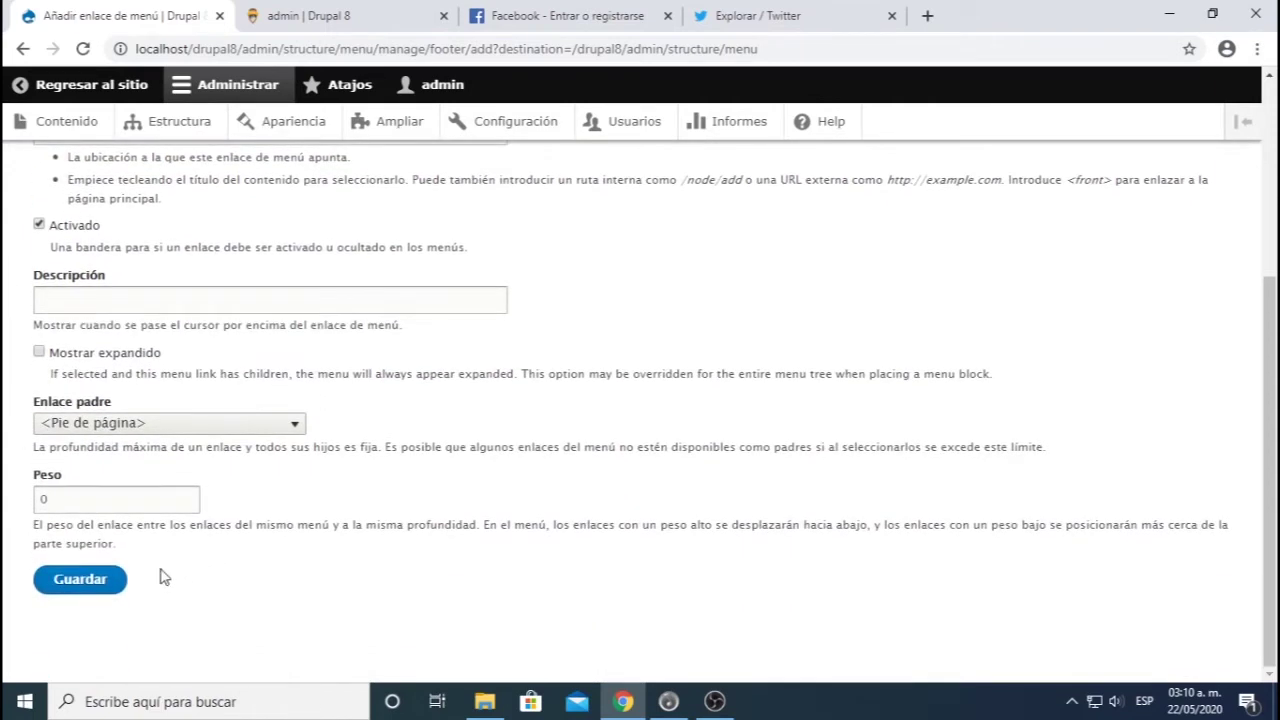
click(80, 579)
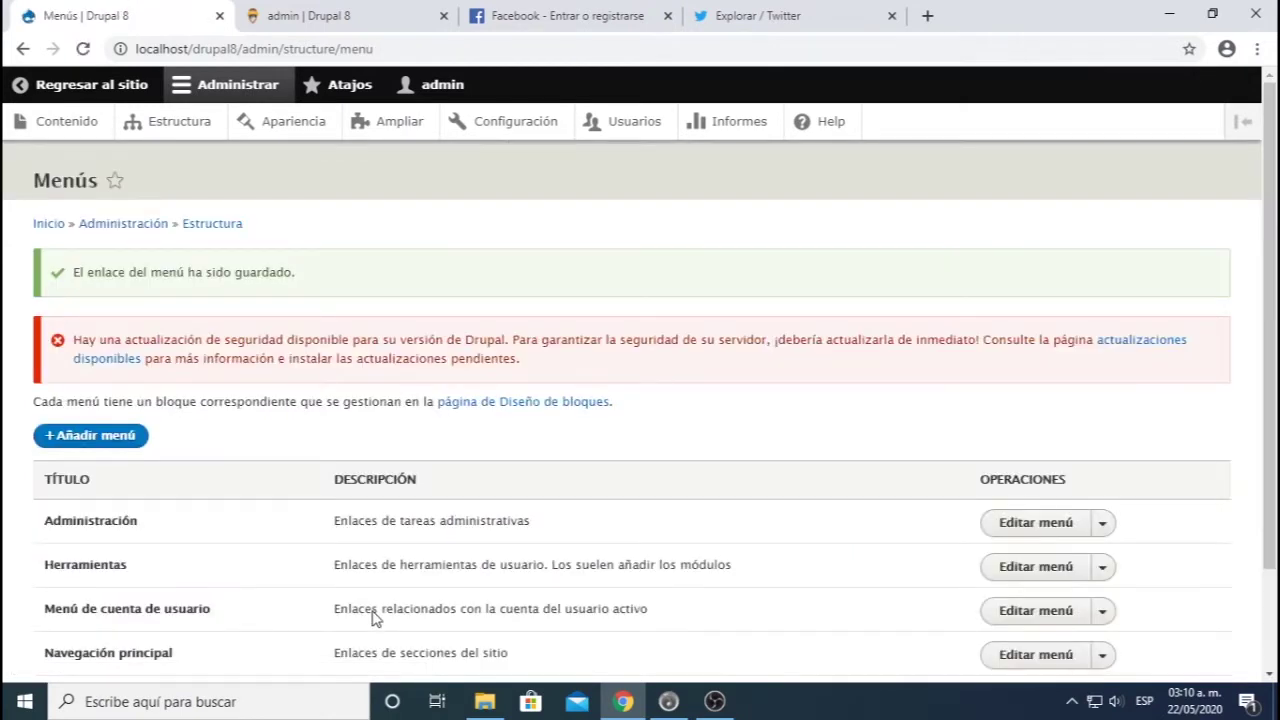
- Go to the site's home page and check the menu links in its footer
click(366, 14)
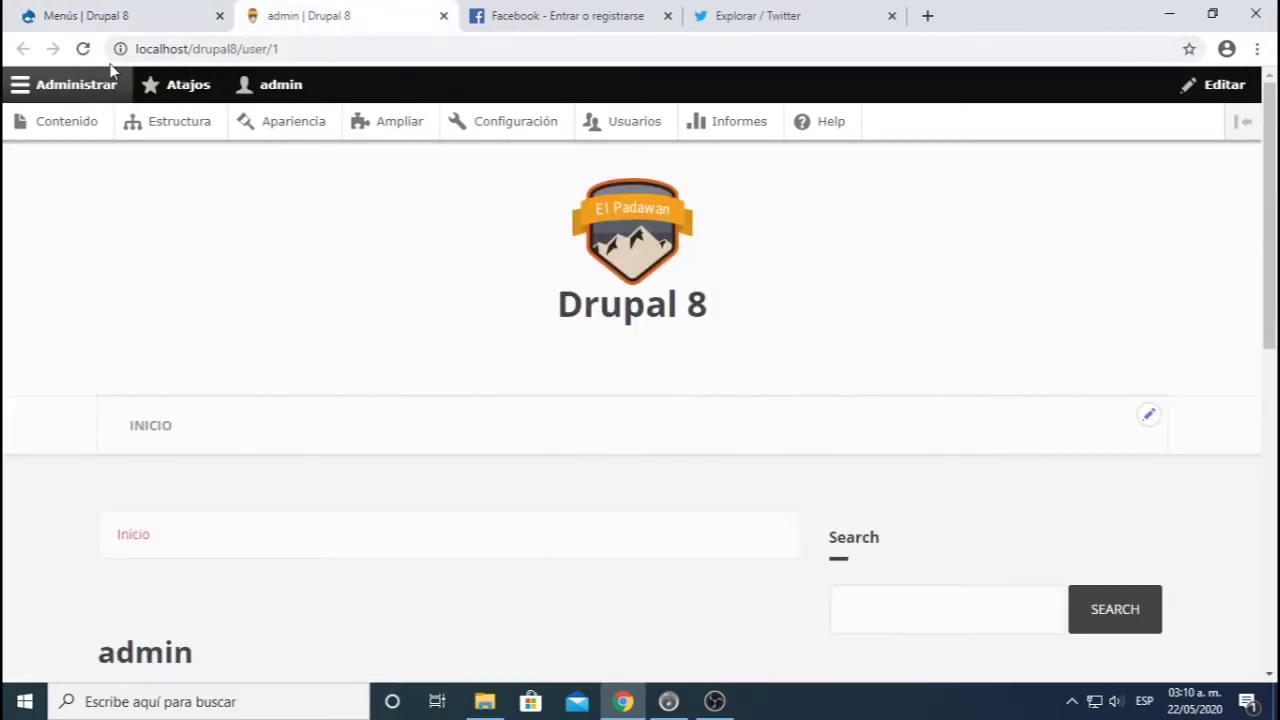
click(637, 260)
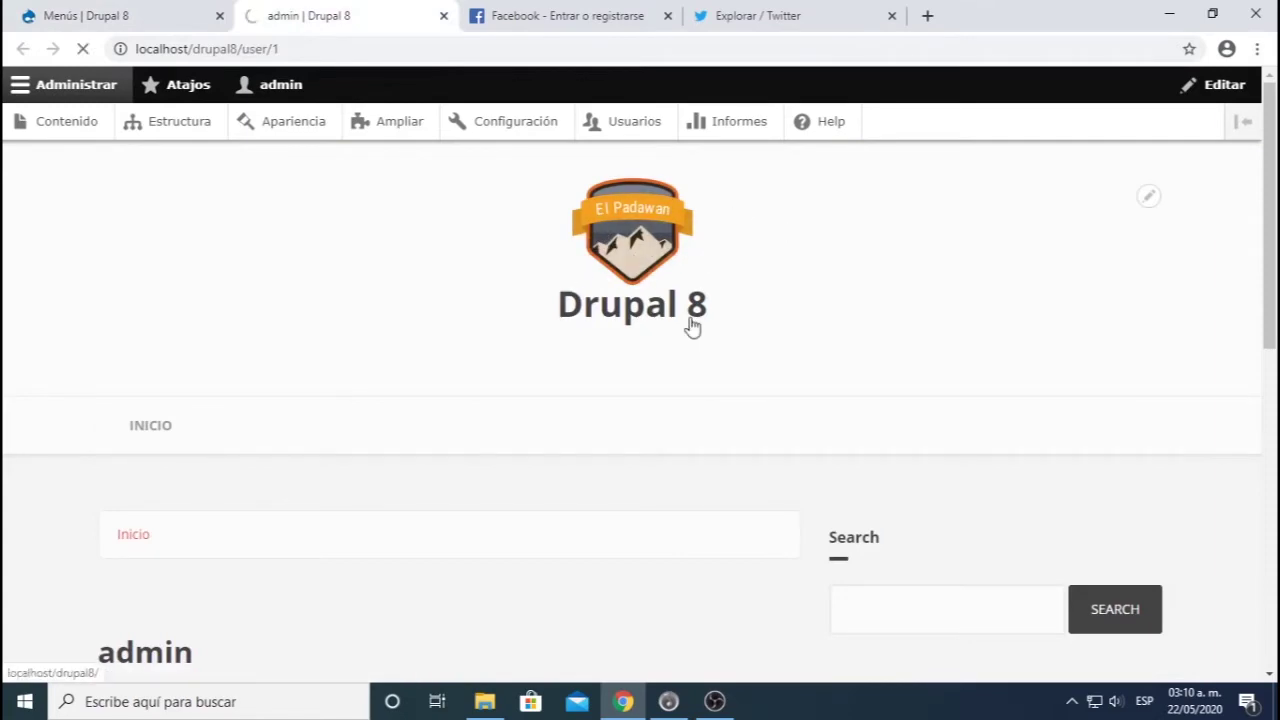
scroll(690, 333, down, 15)
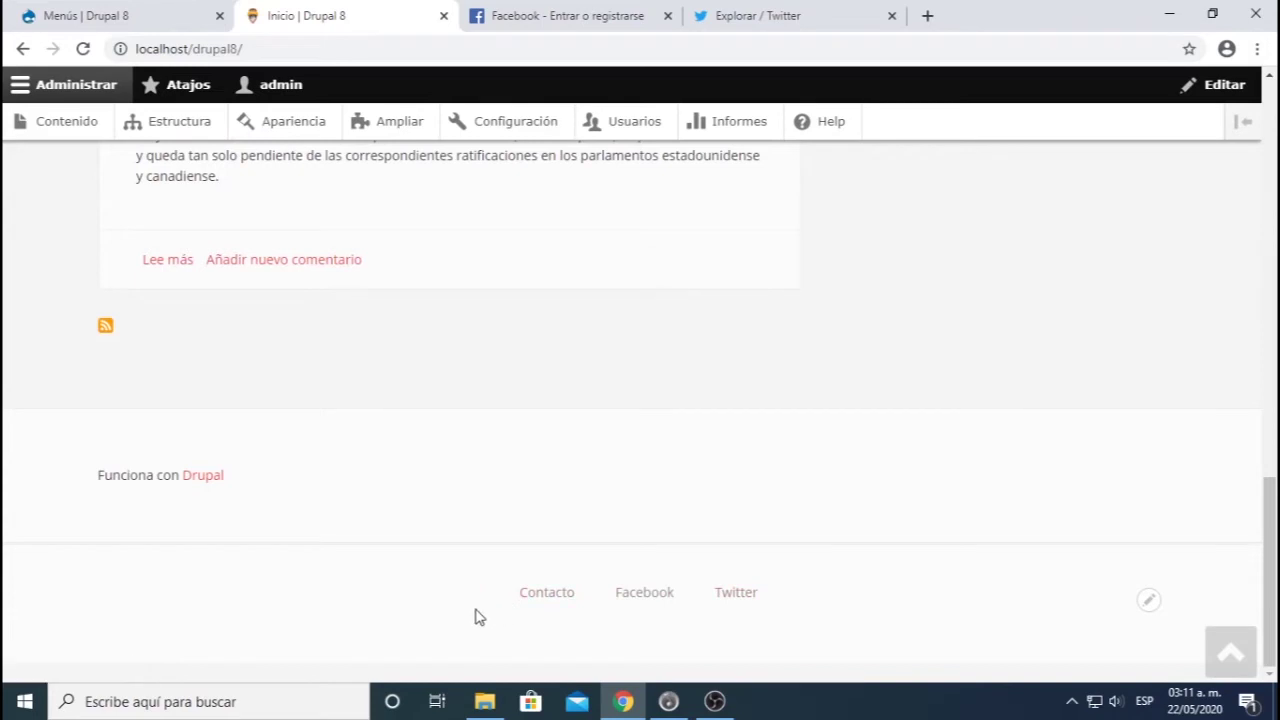
- Open the Pie de página menu for editing, show its row weights and examine the weight choices for Contacto
click(60, 14)
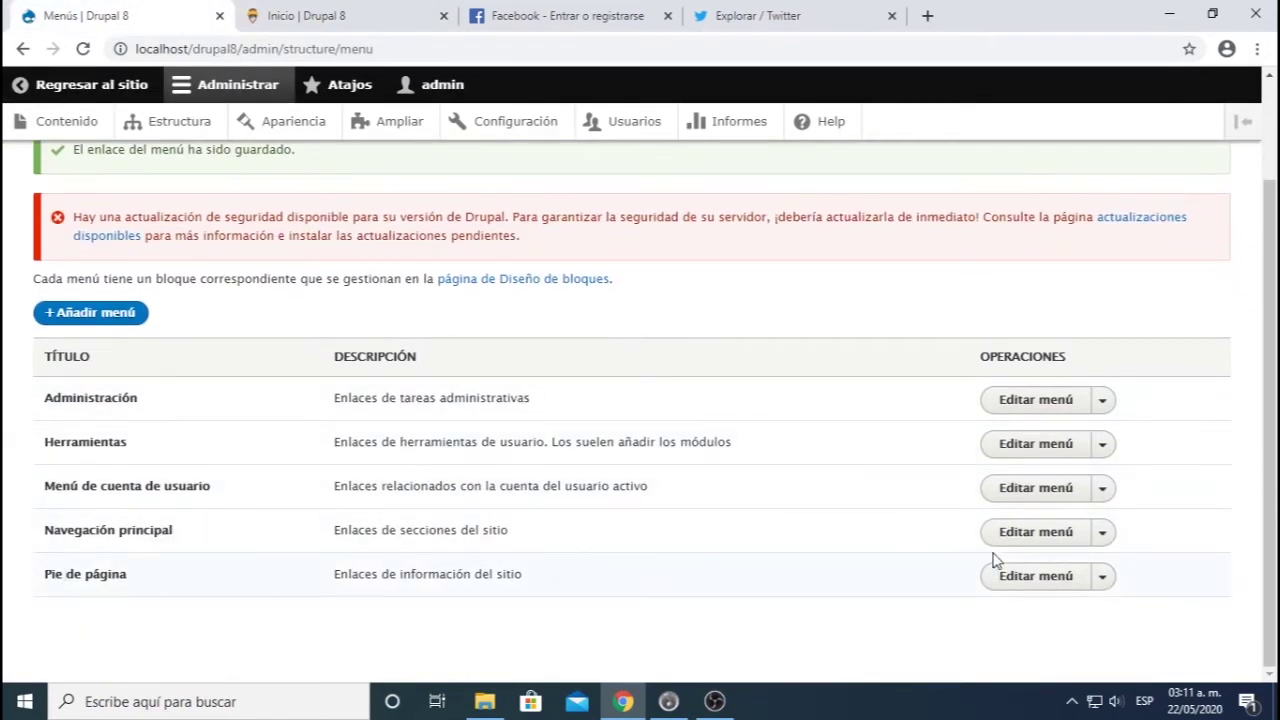
click(1038, 580)
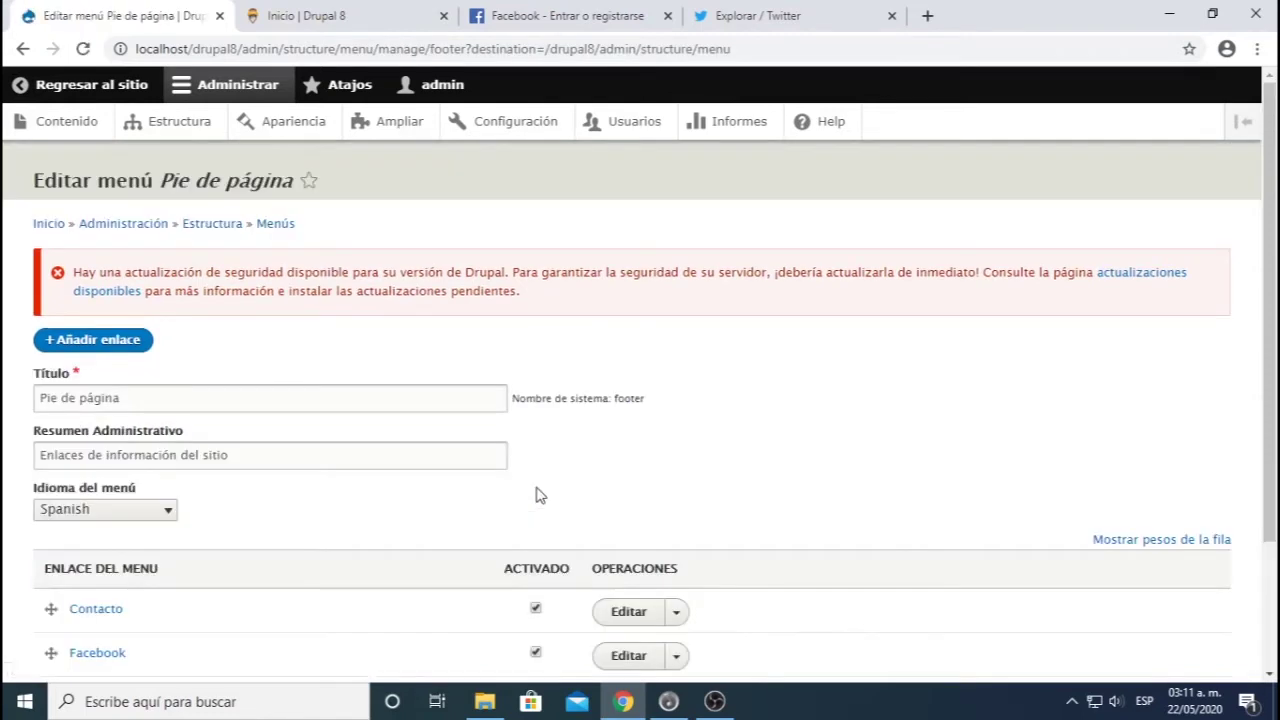
scroll(535, 497, down, 3)
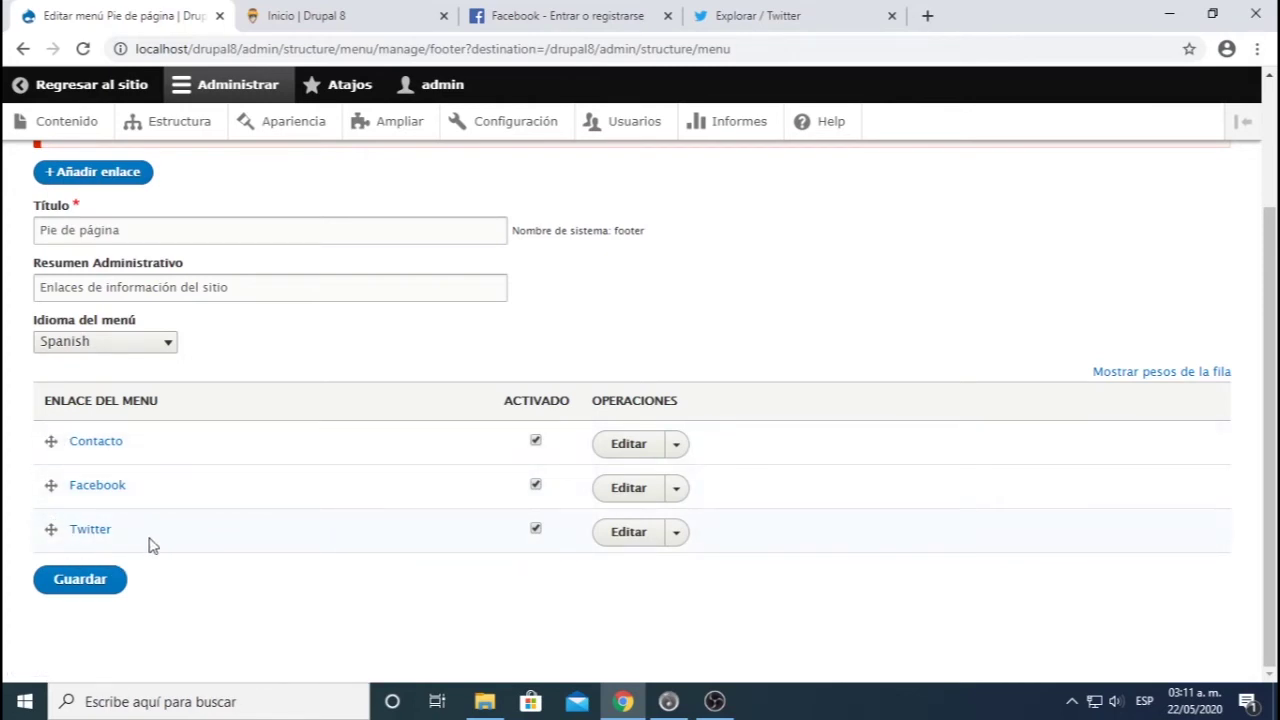
click(1147, 372)
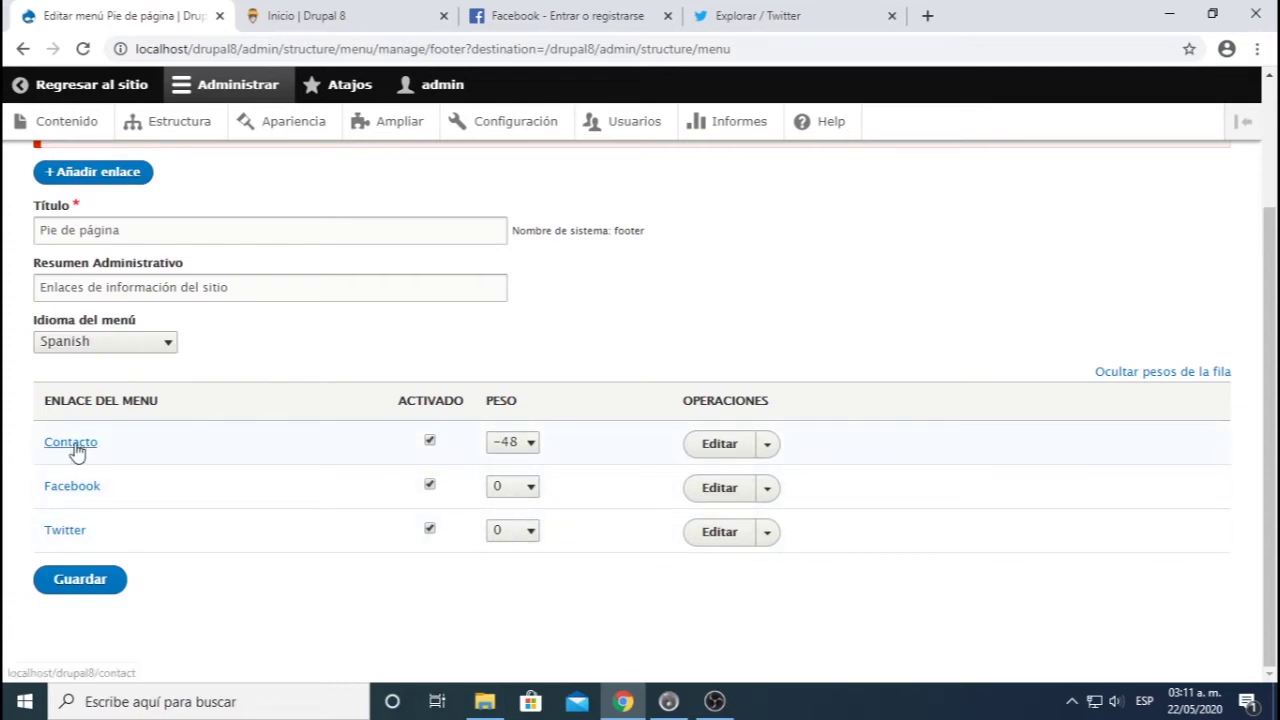
click(522, 446)
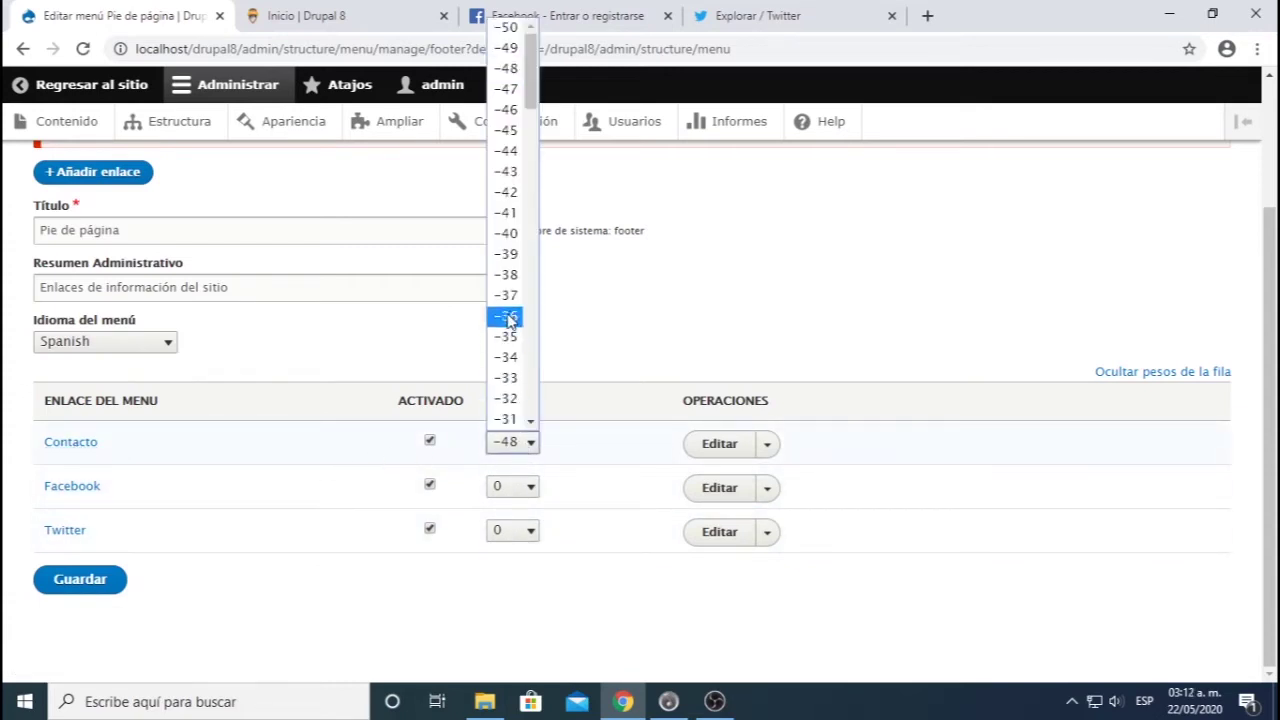
click(480, 578)
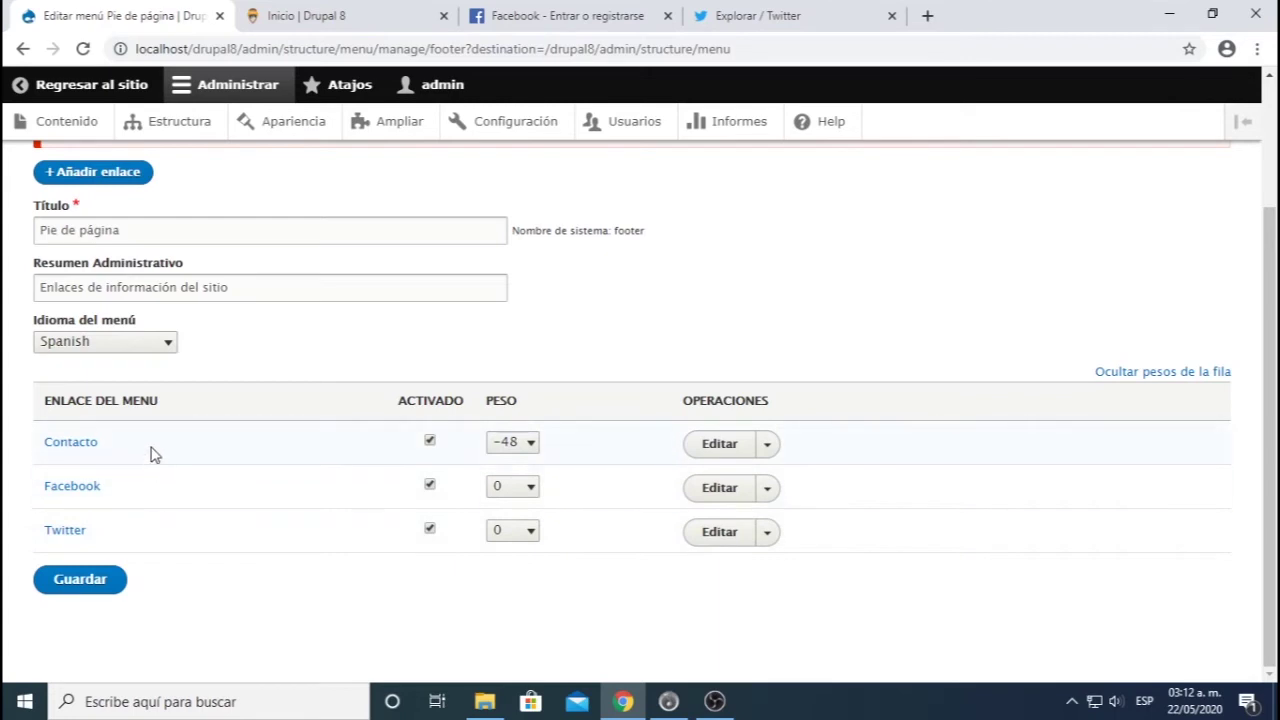
- Set the Contacto link's weight to 1 and save the Pie de página menu
click(511, 443)
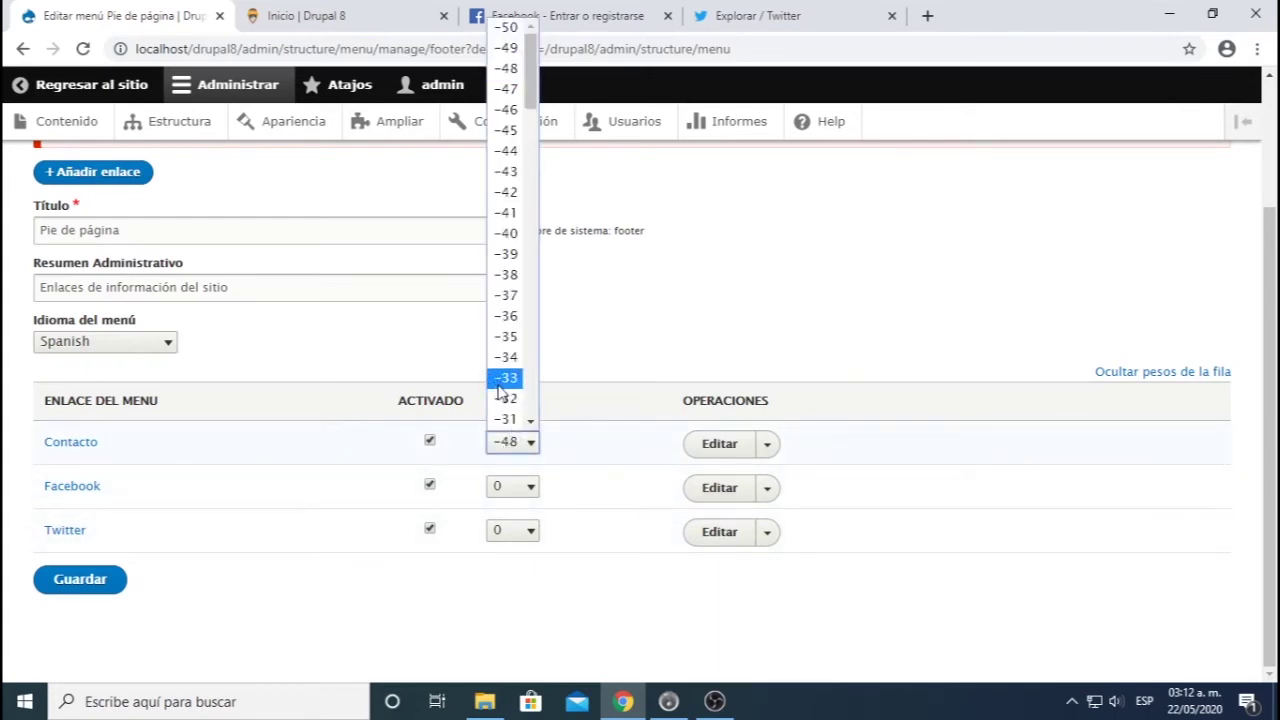
scroll(501, 392, down, 10)
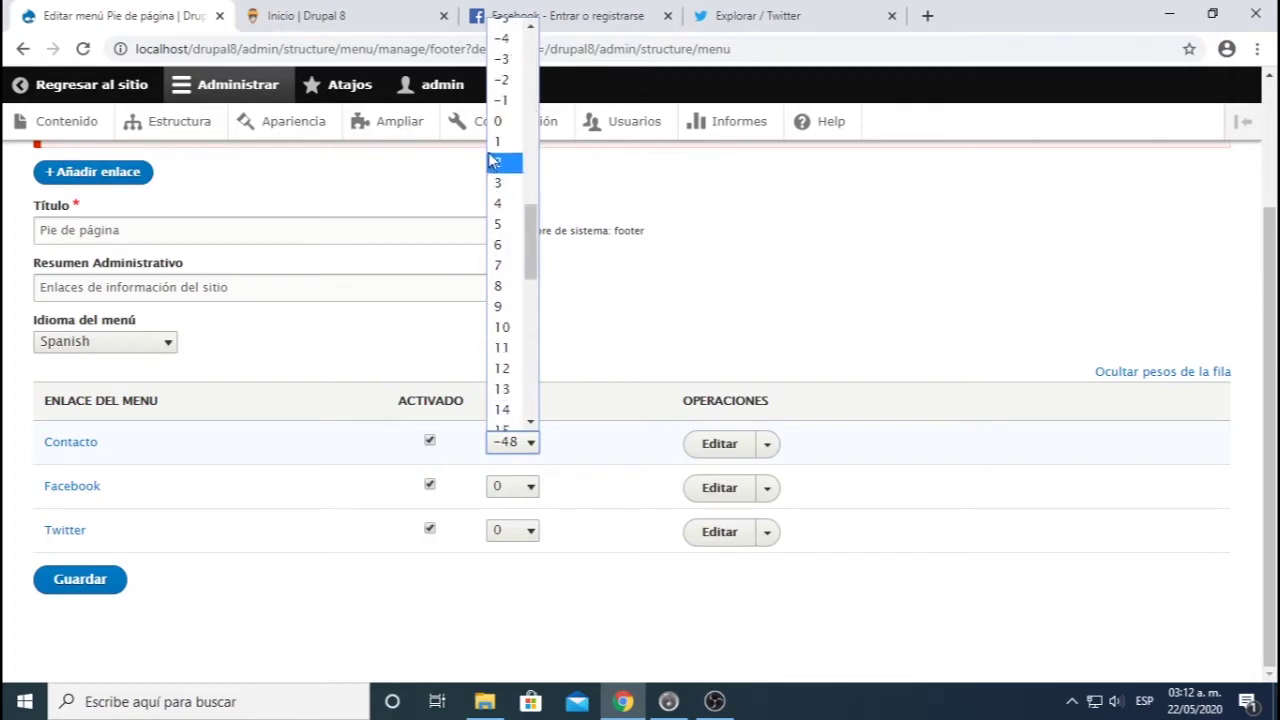
click(492, 163)
click(86, 590)
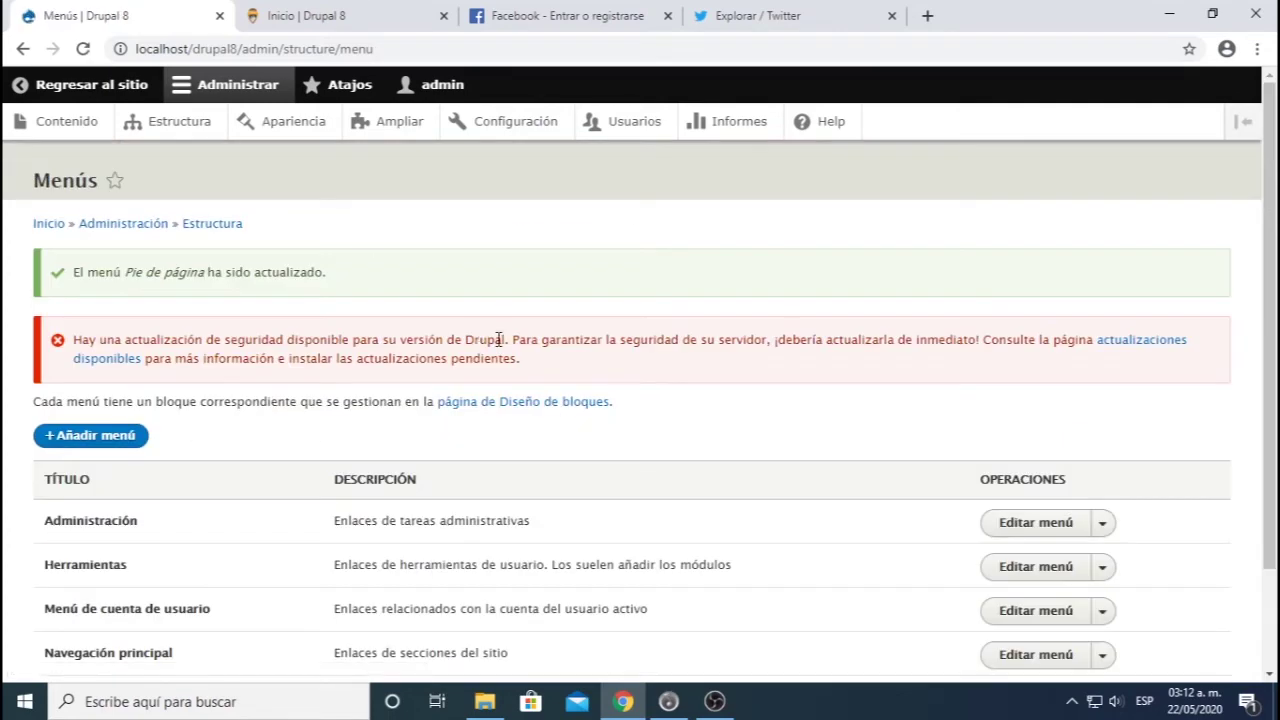
- Review the link weights in the reopened Pie de página menu and check the link order in the refreshed home page footer
scroll(497, 340, down, 2)
click(1008, 590)
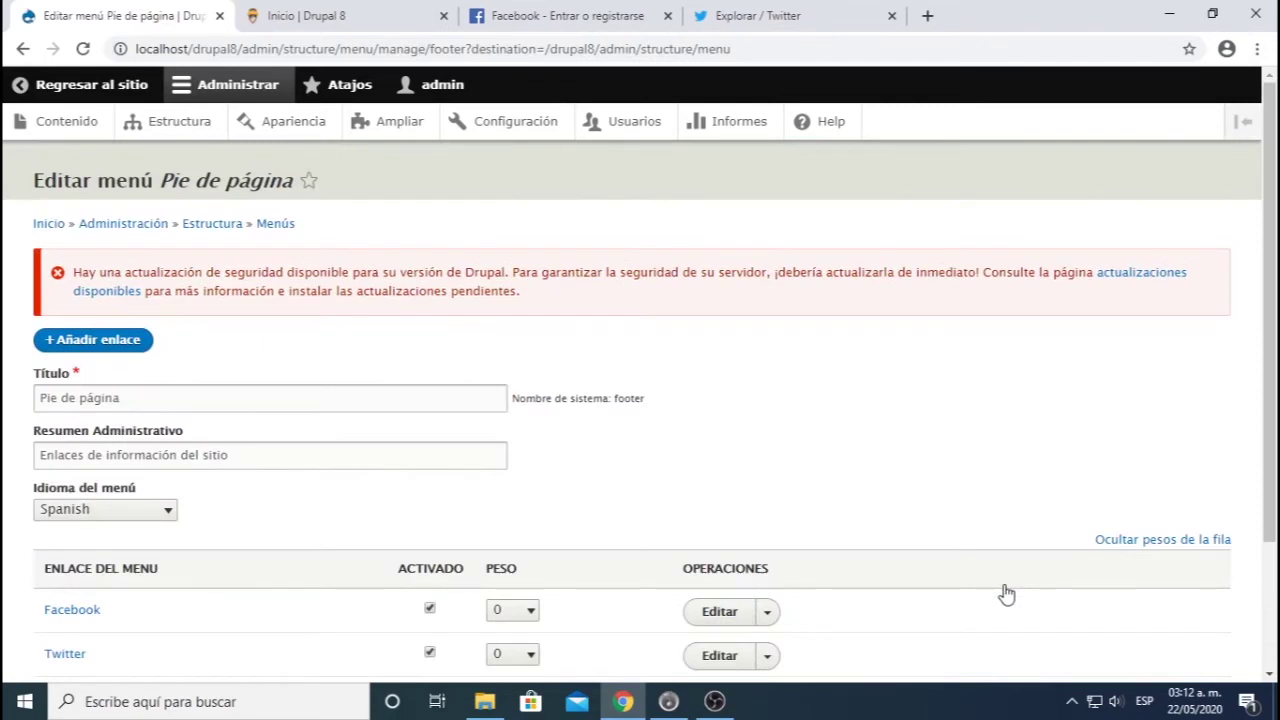
scroll(519, 583, down, 2)
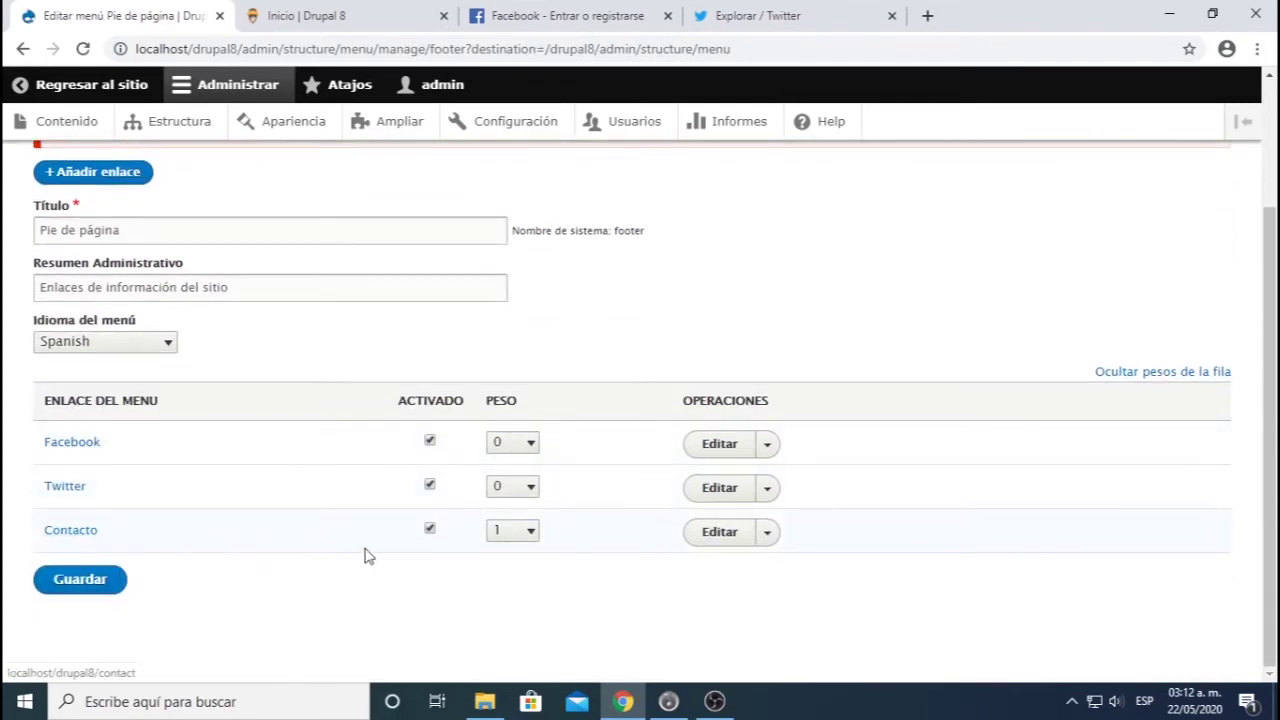
click(343, 12)
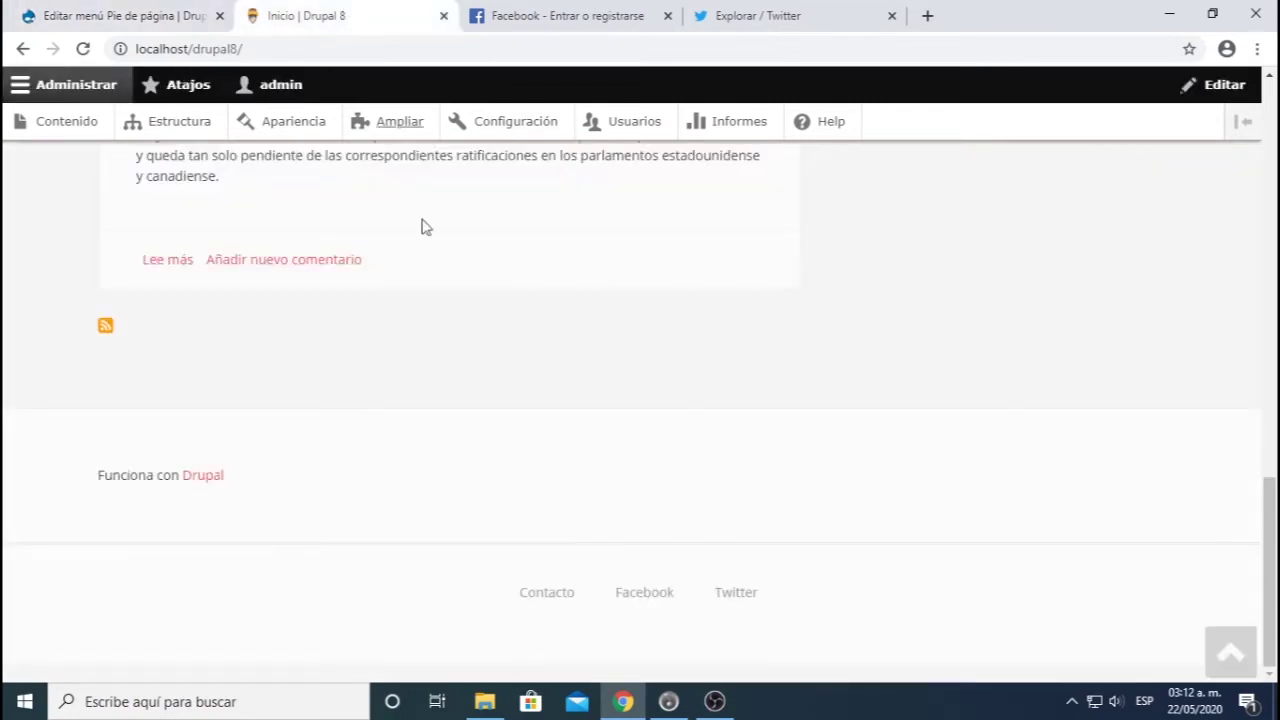
click(83, 50)
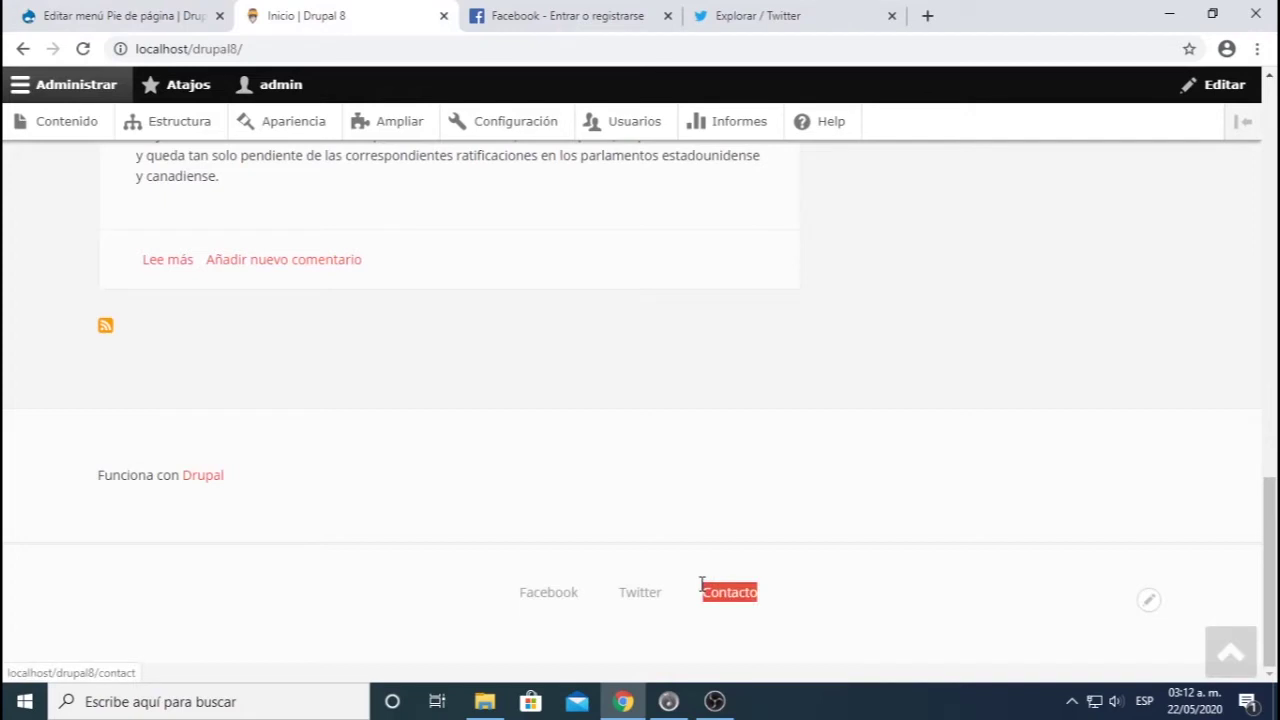
- Save the Contacto link's weight as 0 in the Pie de página menu and check the refreshed home page footer
click(151, 15)
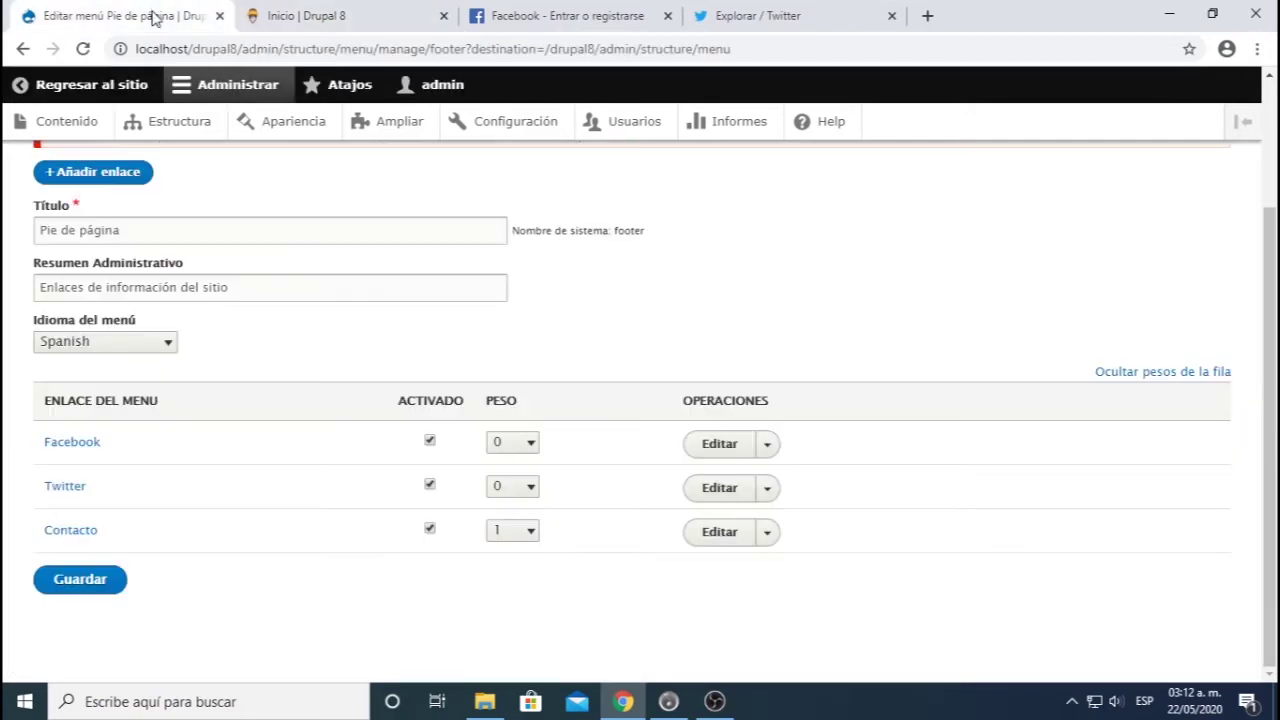
click(522, 533)
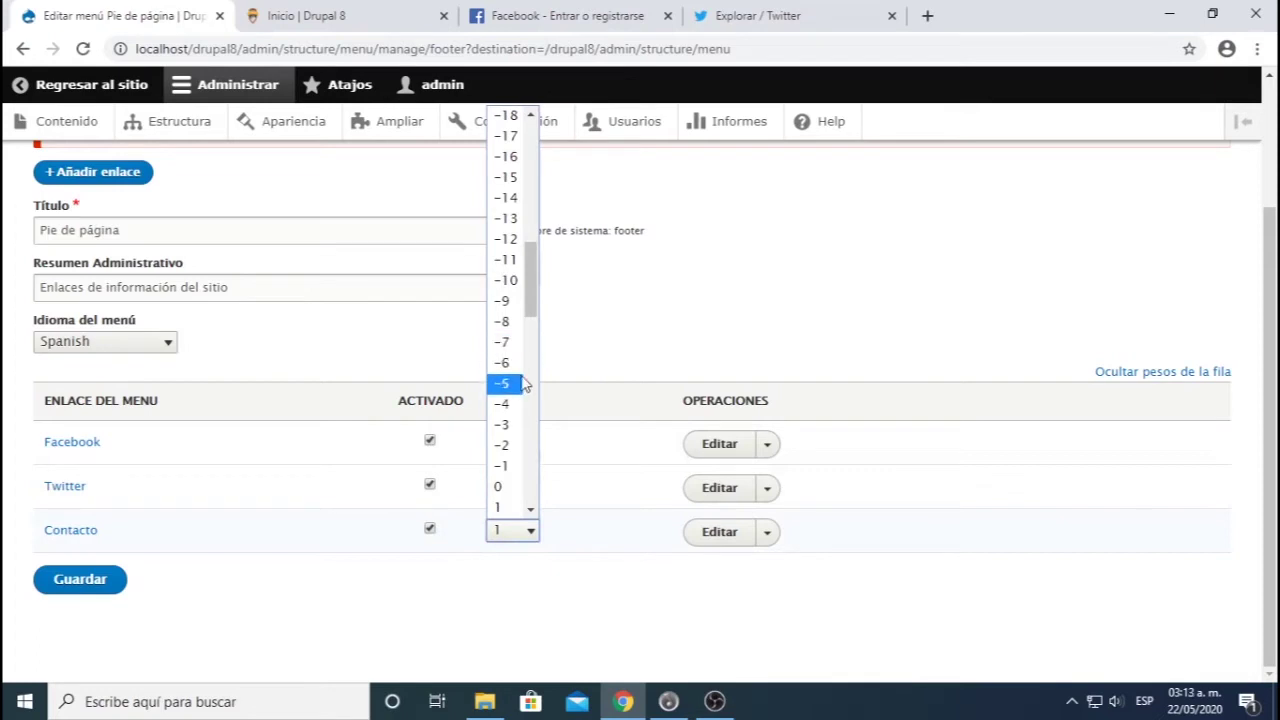
click(499, 487)
click(82, 581)
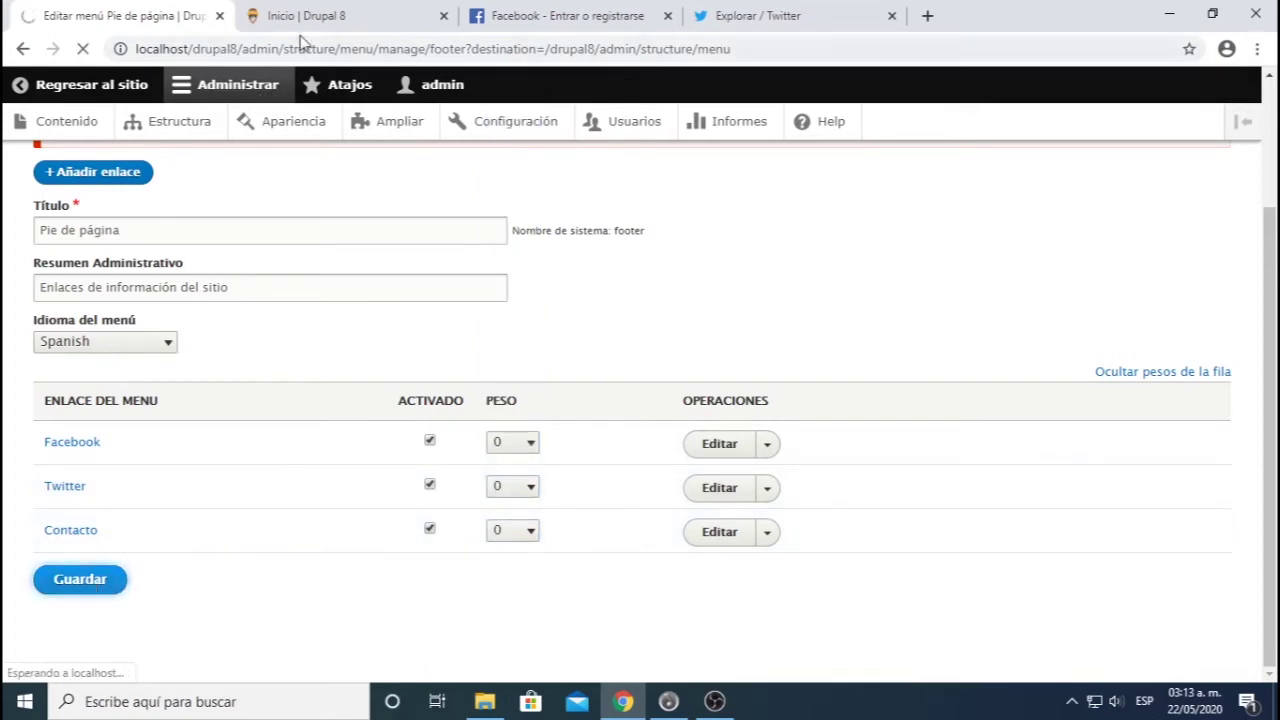
click(371, 16)
click(84, 50)
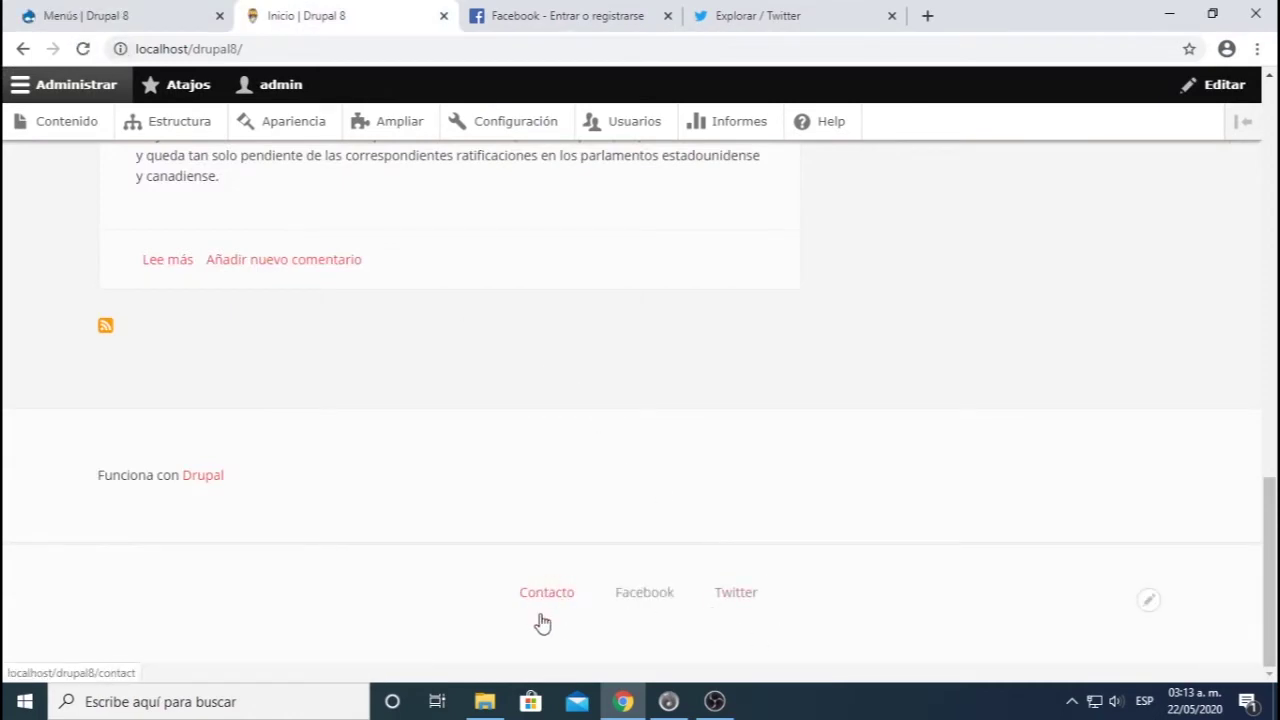
- Reopen the Pie de página menu, hide the row weights, and save it with Contacto moved between Facebook and Twitter
click(142, 28)
scroll(599, 593, down, 2)
click(1040, 586)
scroll(515, 455, down, 2)
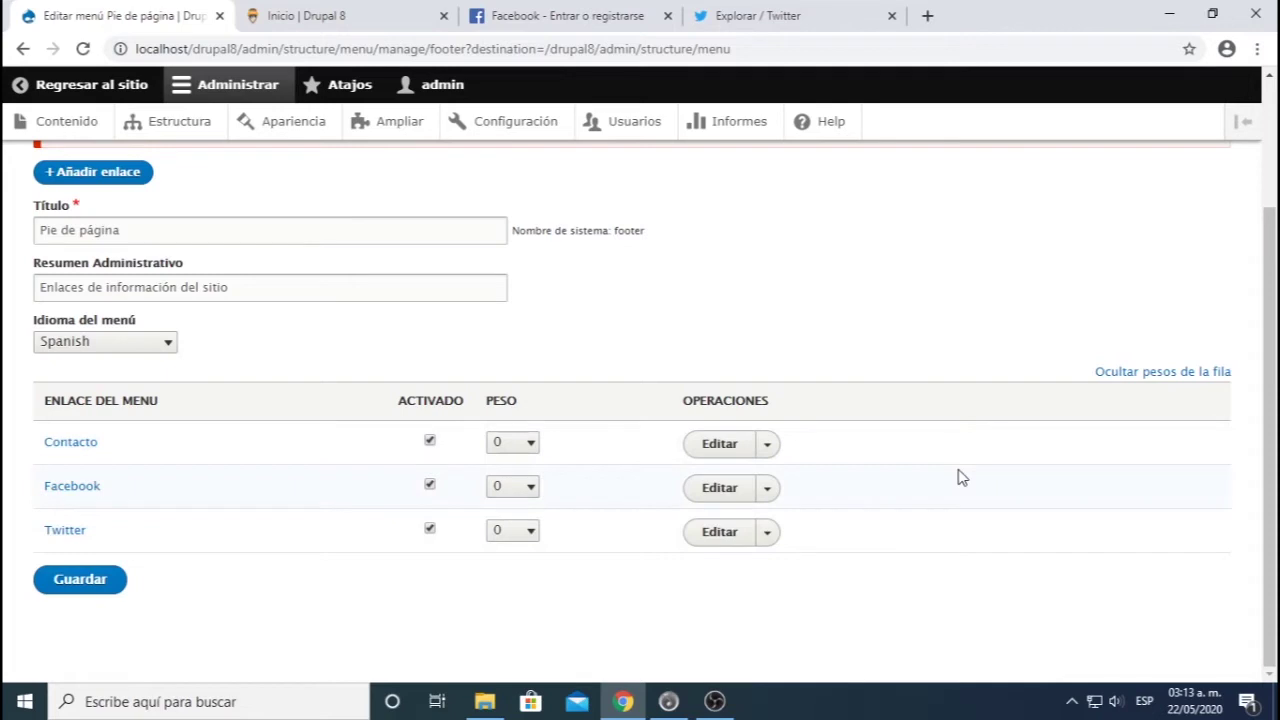
click(1117, 378)
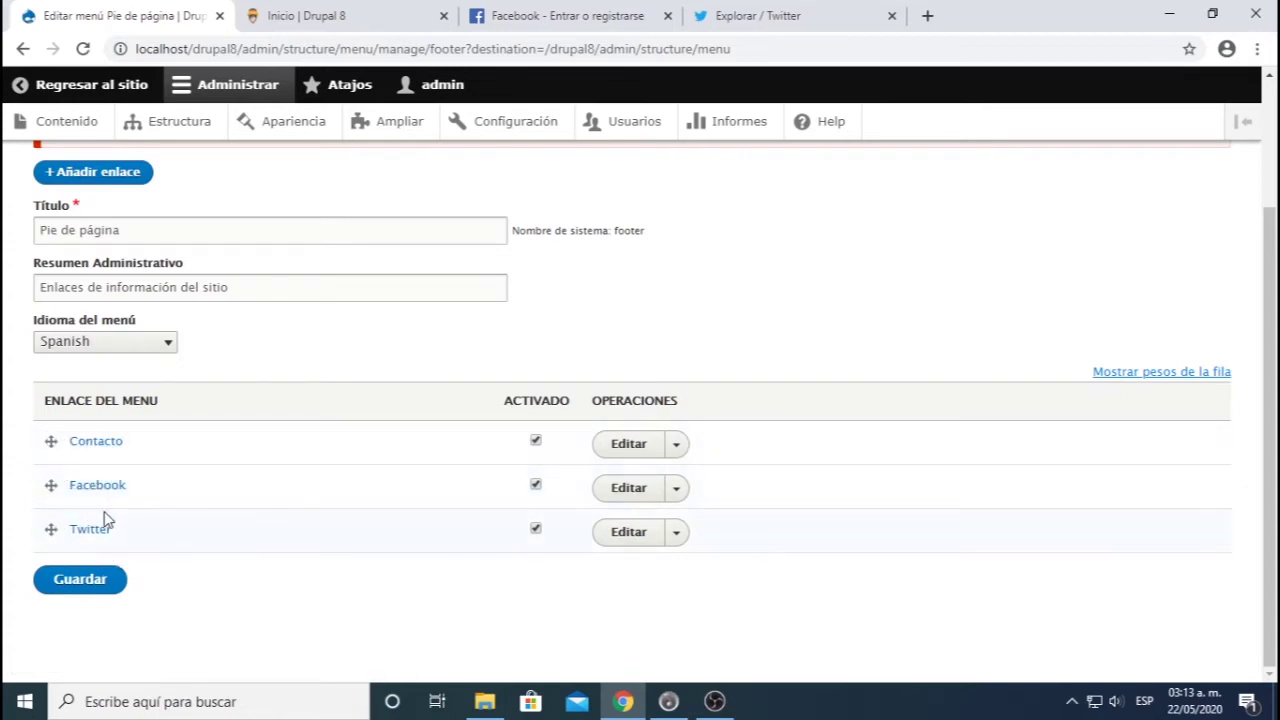
drag(52, 441, 50, 490)
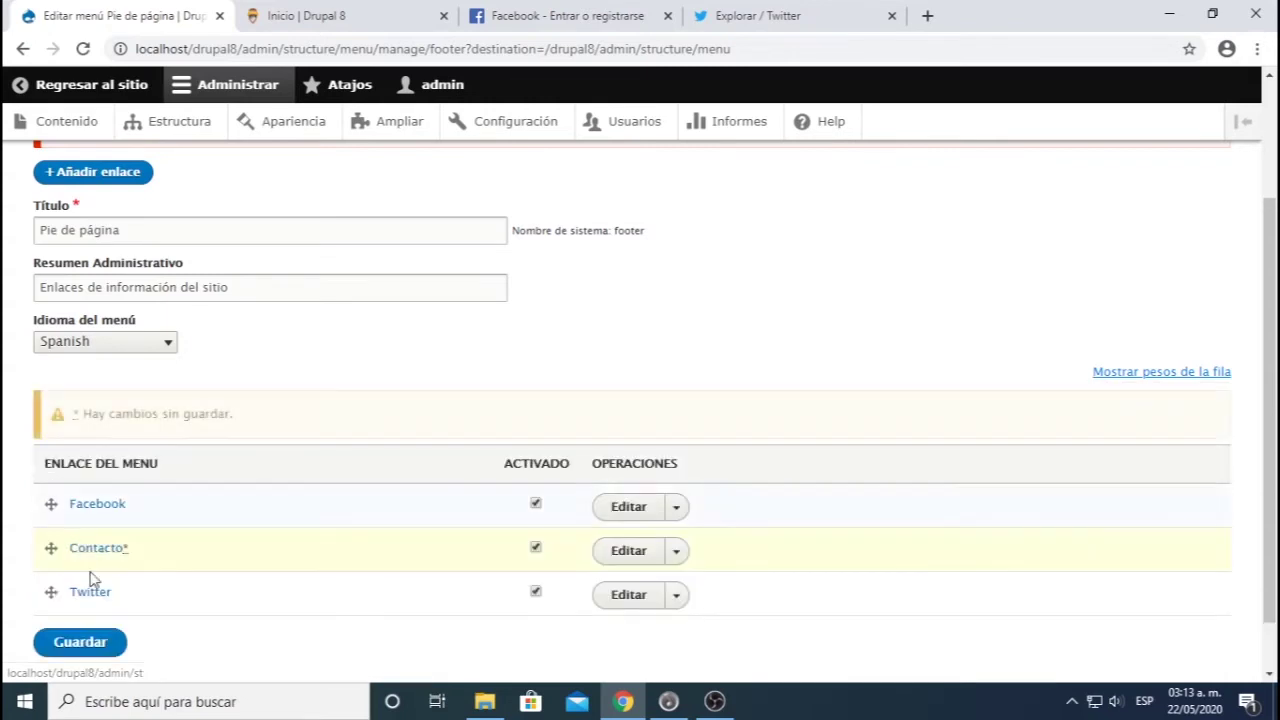
click(95, 644)
- Check the link order in the refreshed home page footer, and inspect the row weights in the Pie de página menu
click(316, 18)
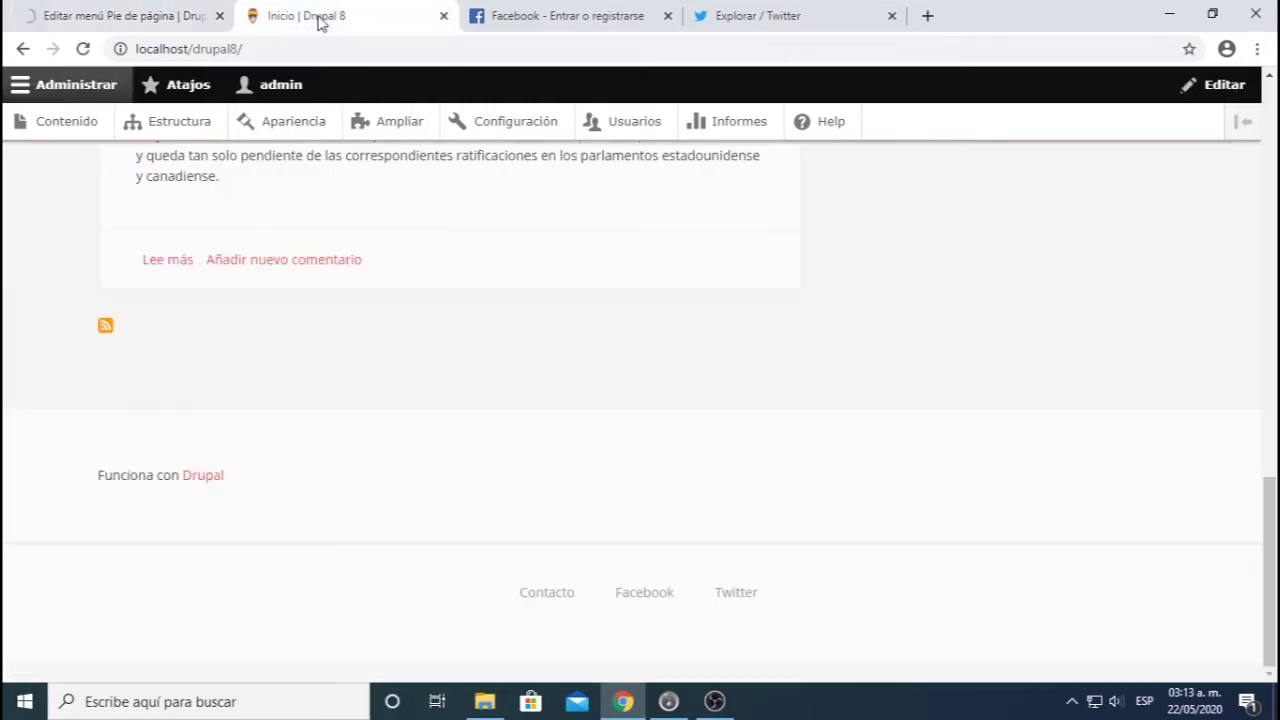
click(83, 48)
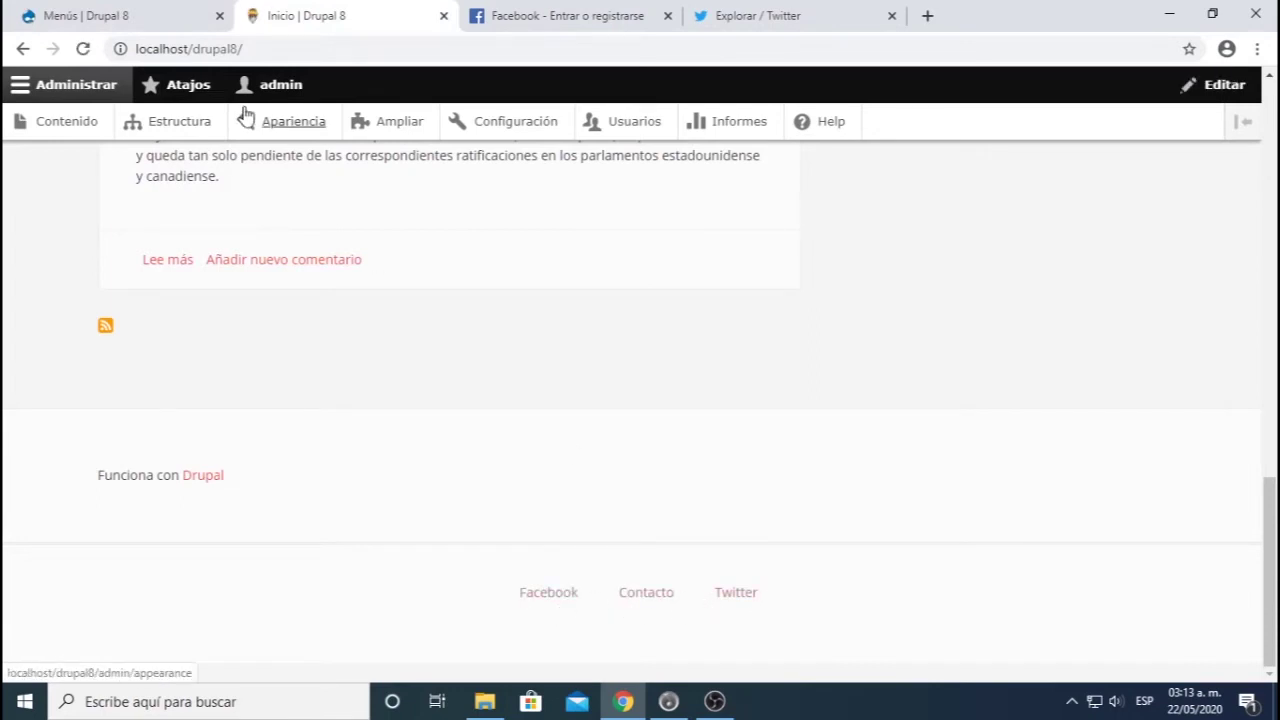
click(150, 18)
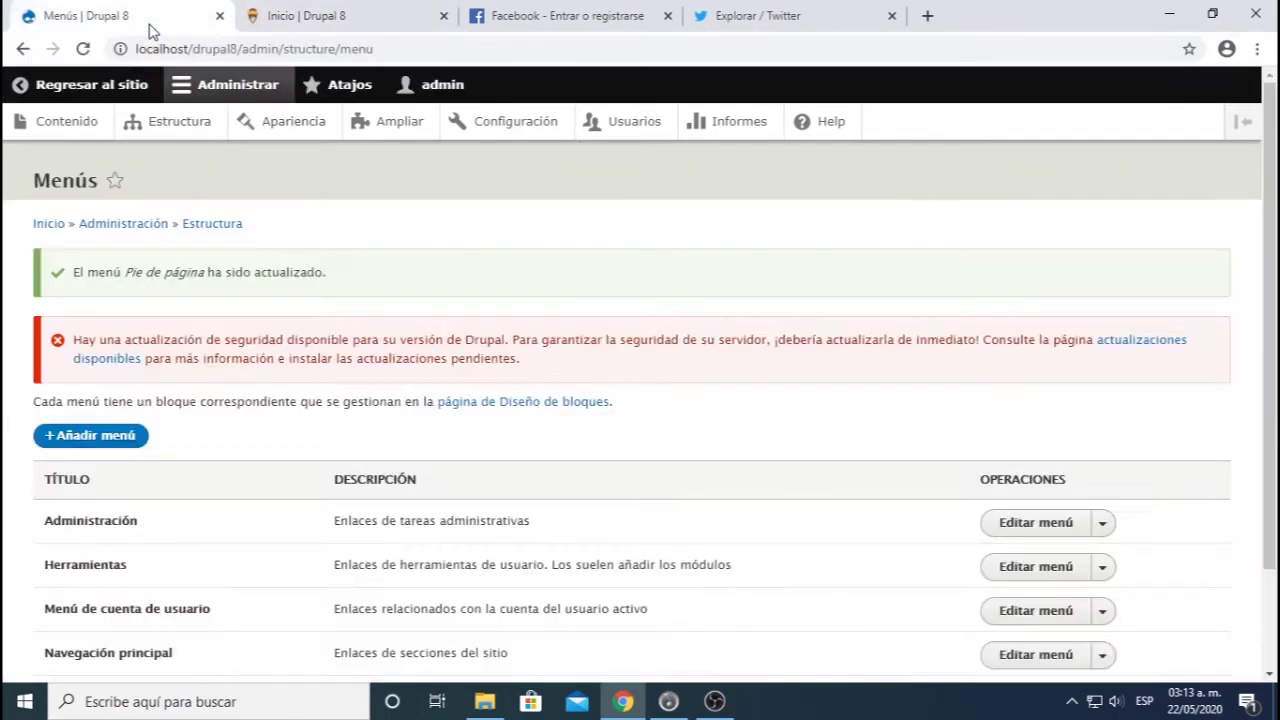
scroll(357, 525, down, 2)
click(1040, 578)
scroll(220, 585, down, 2)
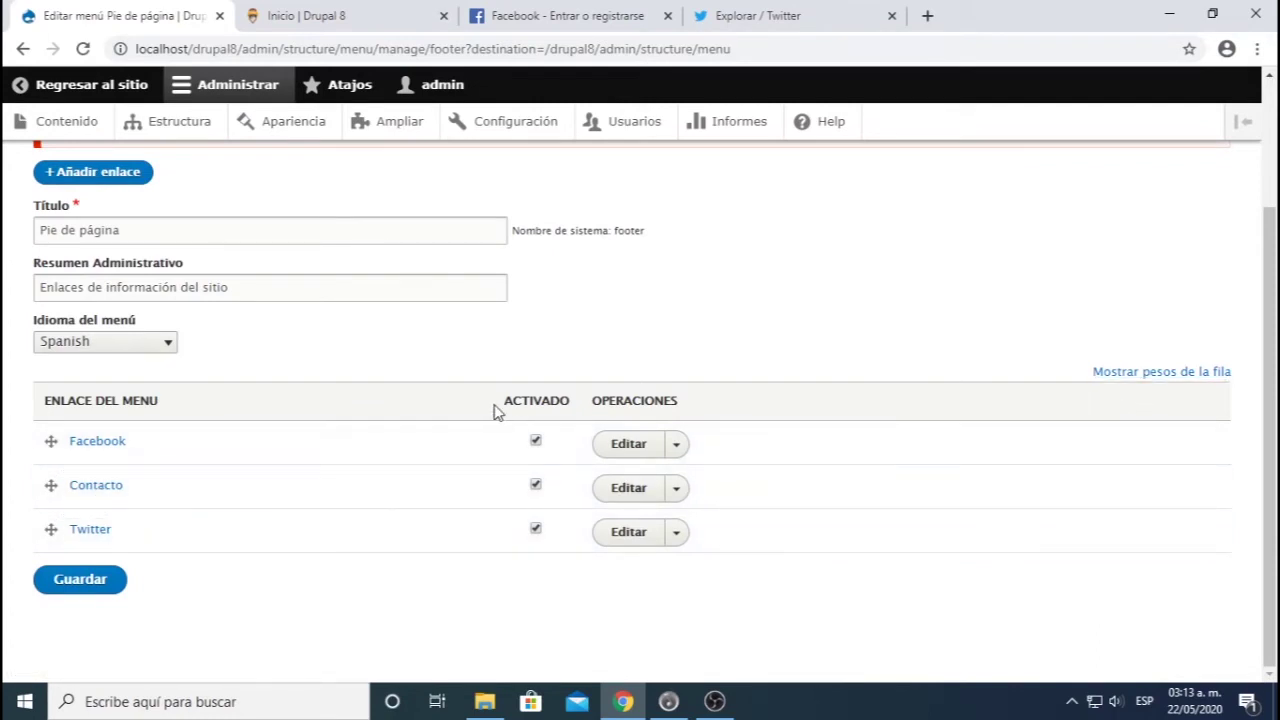
click(1134, 375)
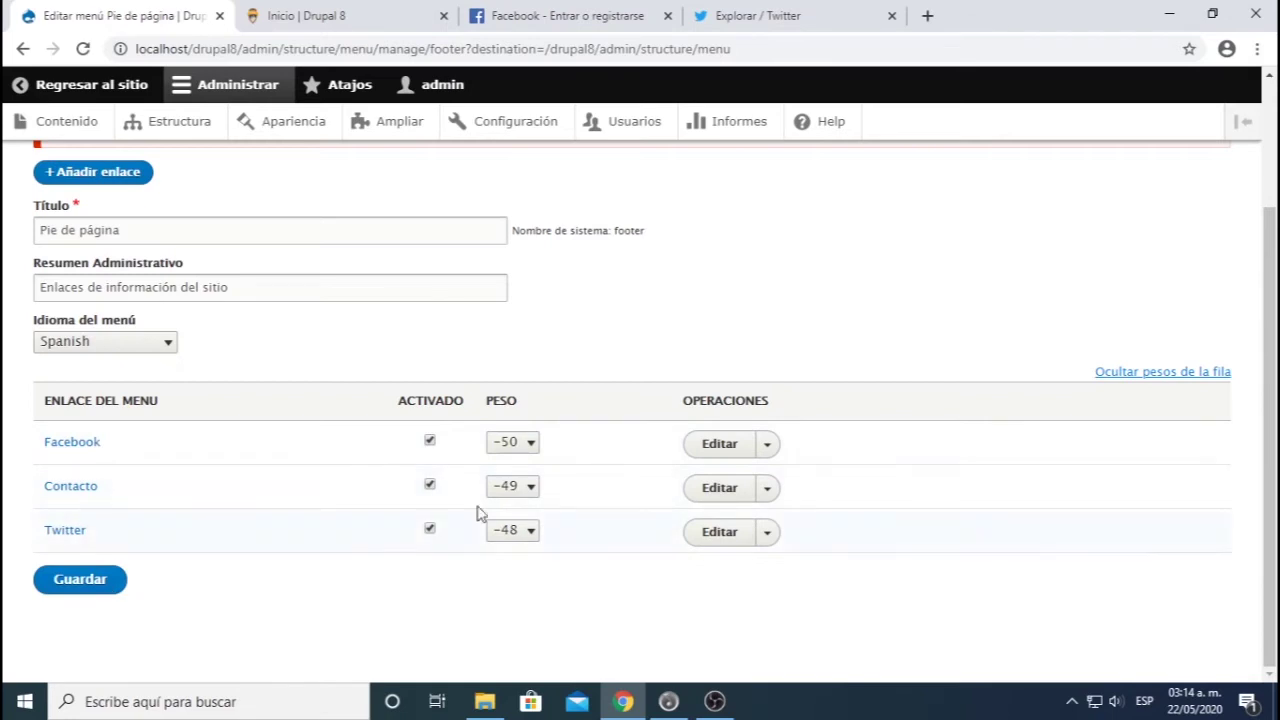
- Hide the row weights, reorder the Pie de página links as Contacto, Twitter, Facebook, and save the menu
click(1188, 374)
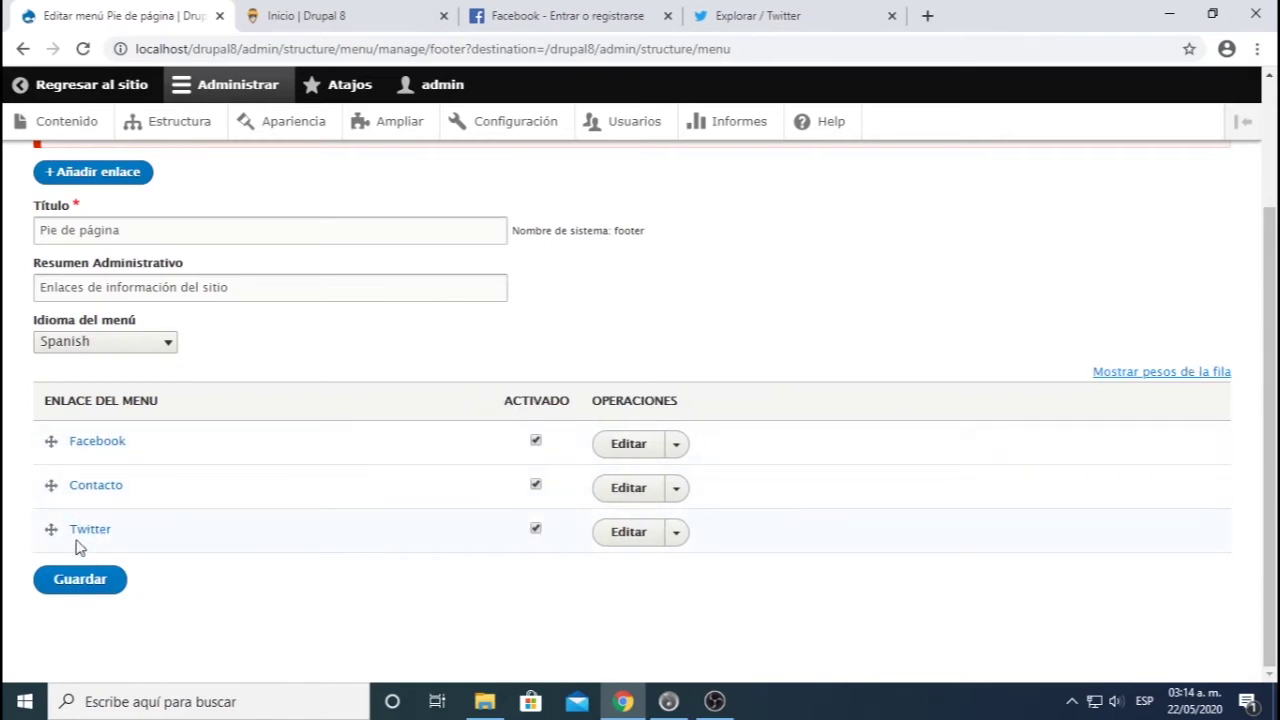
mouse_move(51, 528)
mouse_down()
mouse_move(51, 485)
mouse_move(52, 550)
mouse_move(50, 503)
mouse_up()
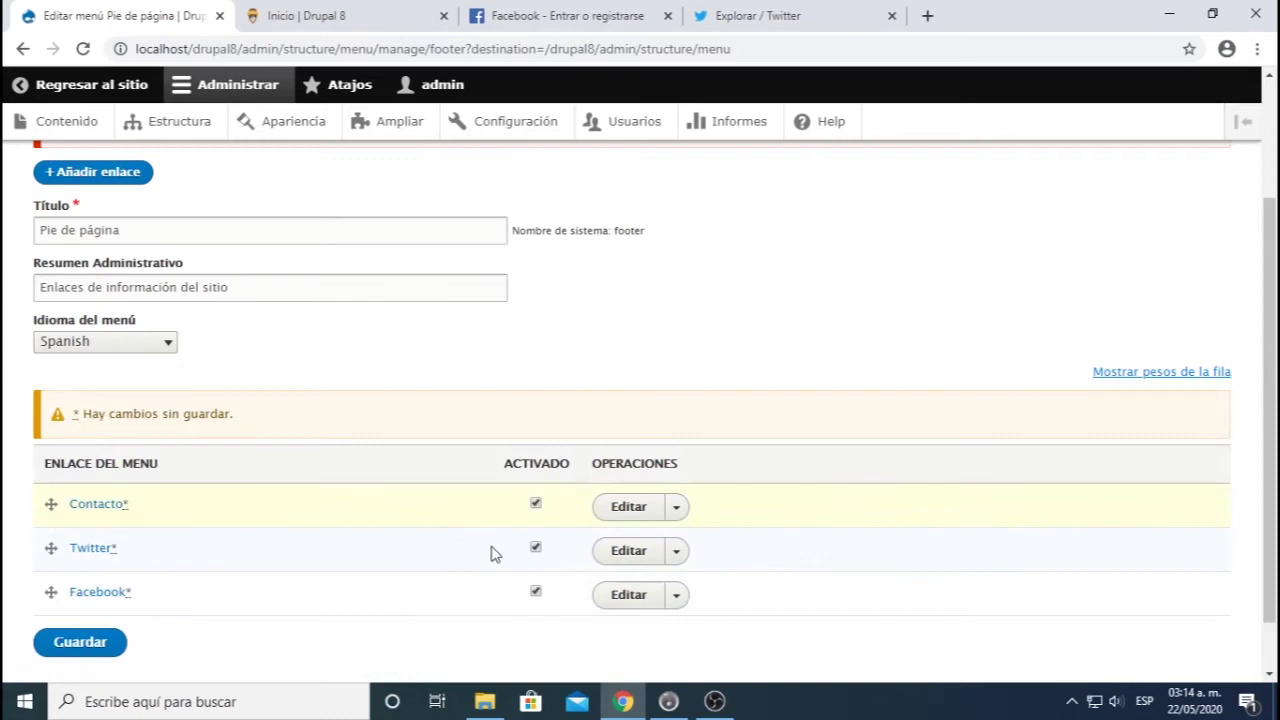
click(102, 641)
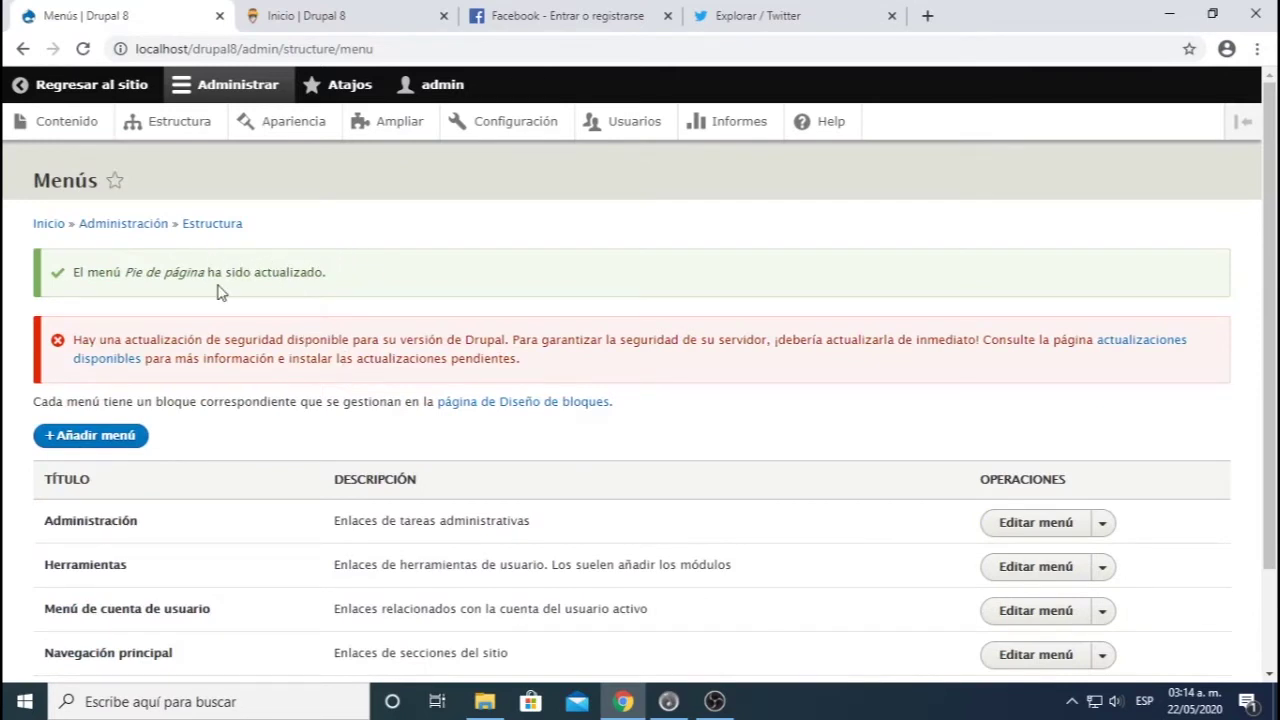
- Open the Navegación principal menu for editing
scroll(275, 486, down, 2)
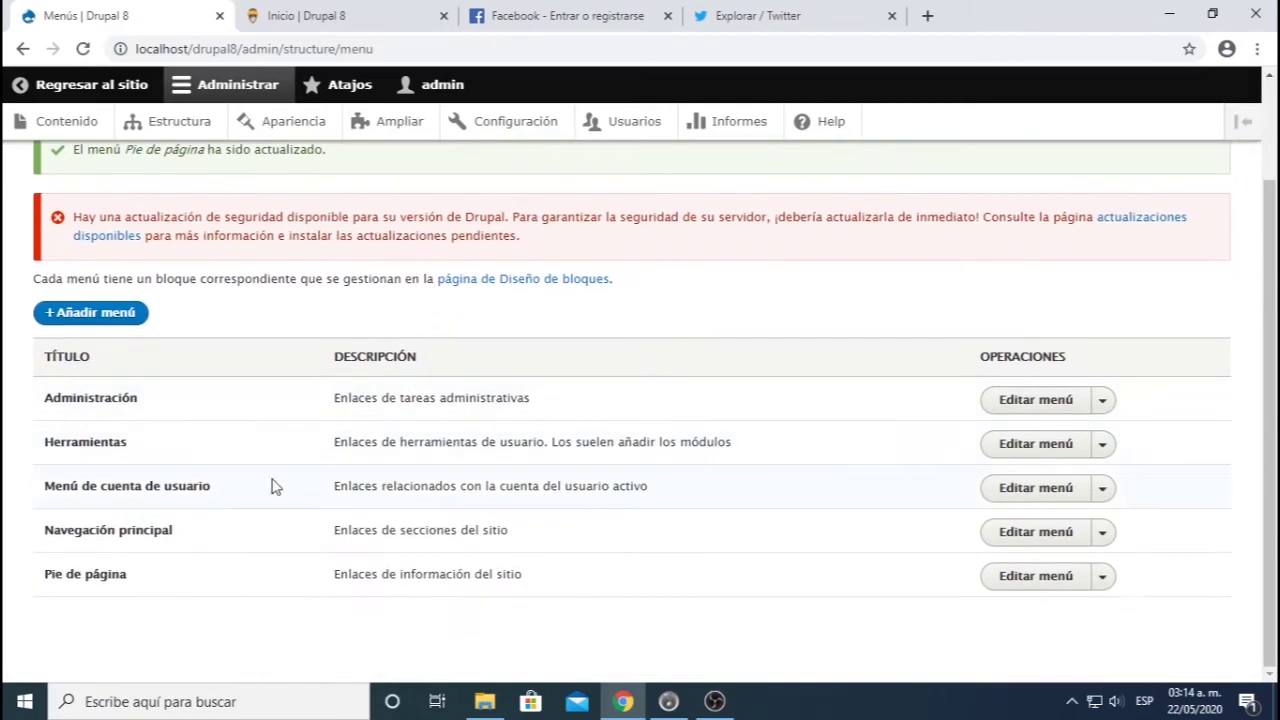
triple_click(151, 537)
click(1008, 532)
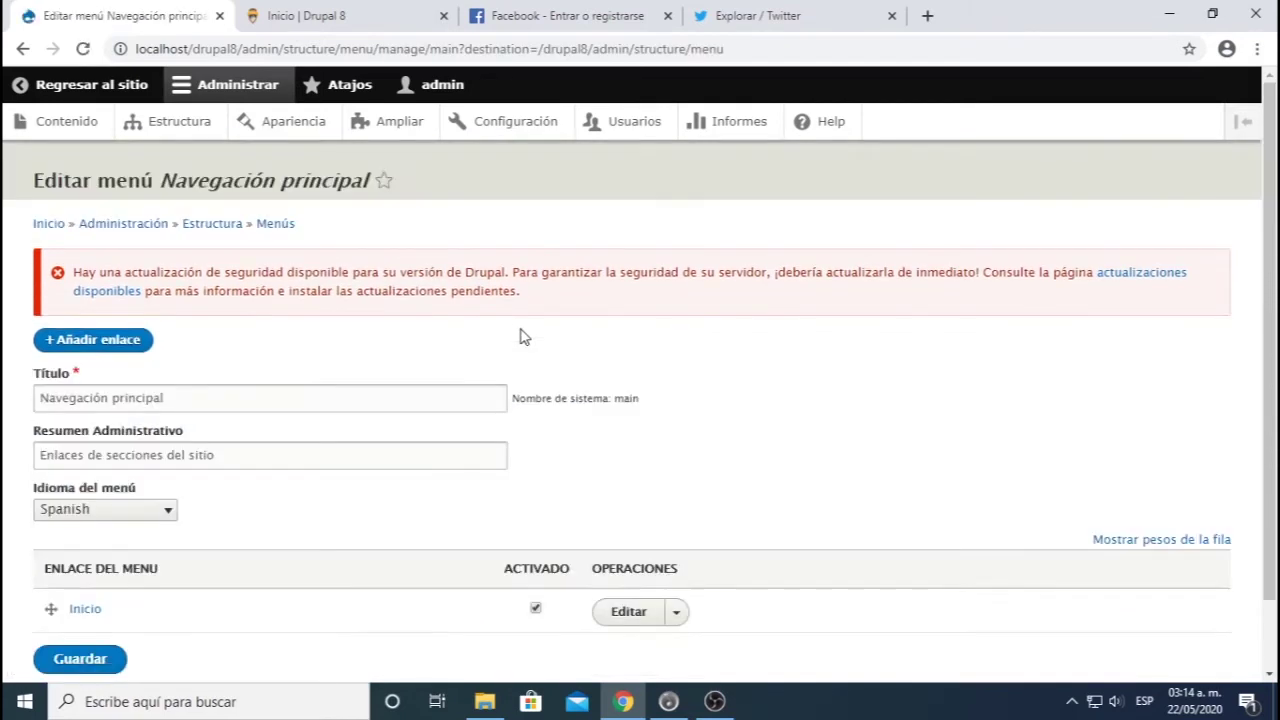
- Start adding a new link to the Navegación principal menu and look over the fields of its form
scroll(493, 348, down, 1)
click(130, 263)
scroll(330, 285, down, 3)
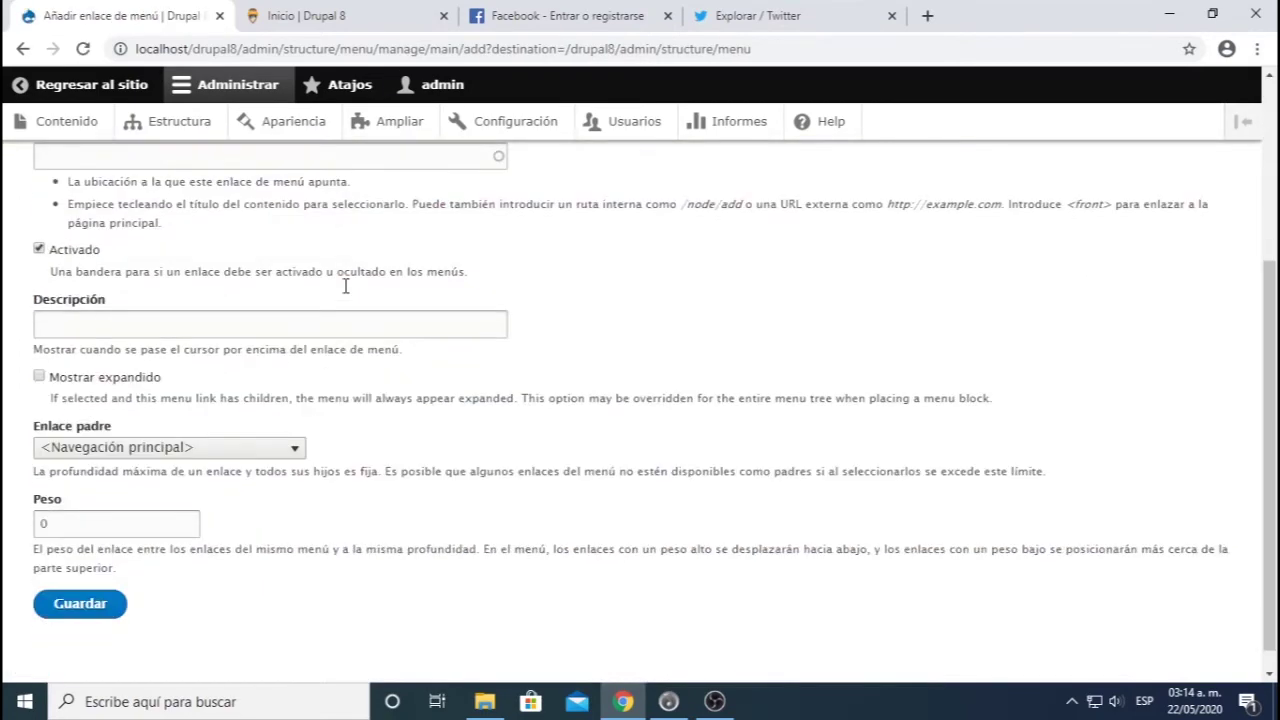
scroll(225, 346, up, 4)
click(197, 357)
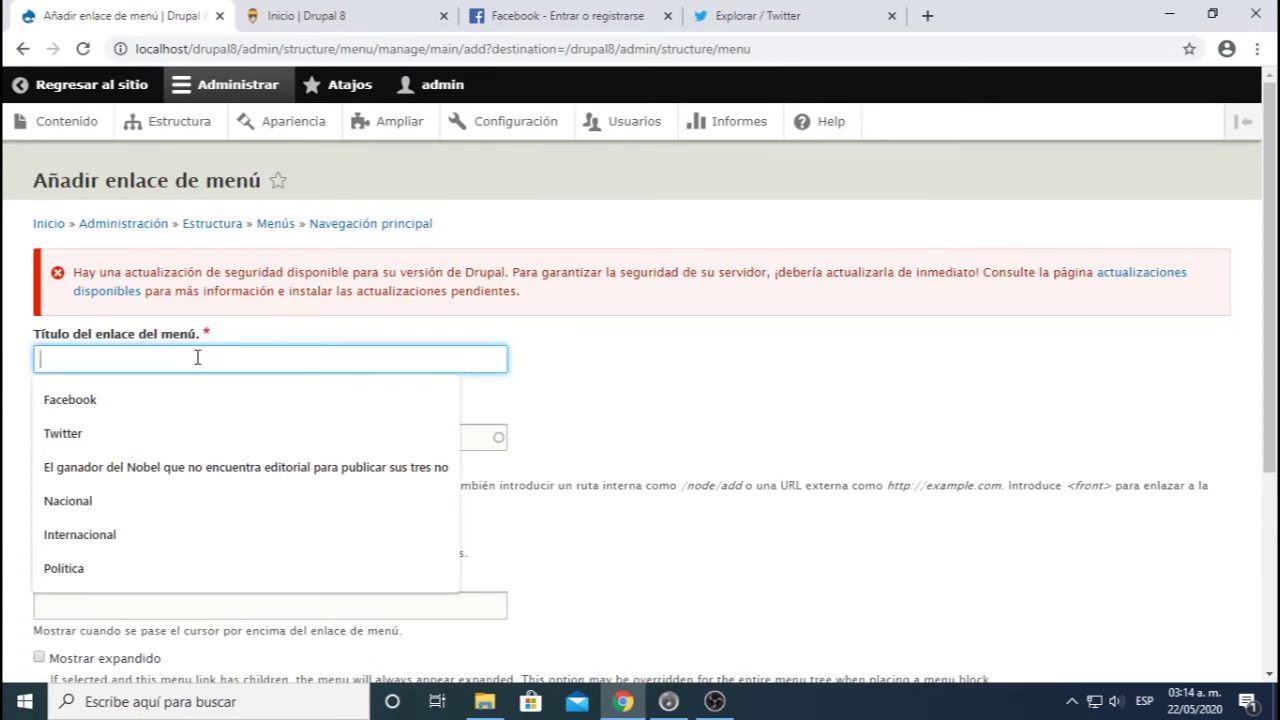
- Compare Facebook's full external web address with the internal path example /node/add in the link field's help text
click(560, 15)
click(237, 49)
click(297, 49)
drag(297, 49, 136, 55)
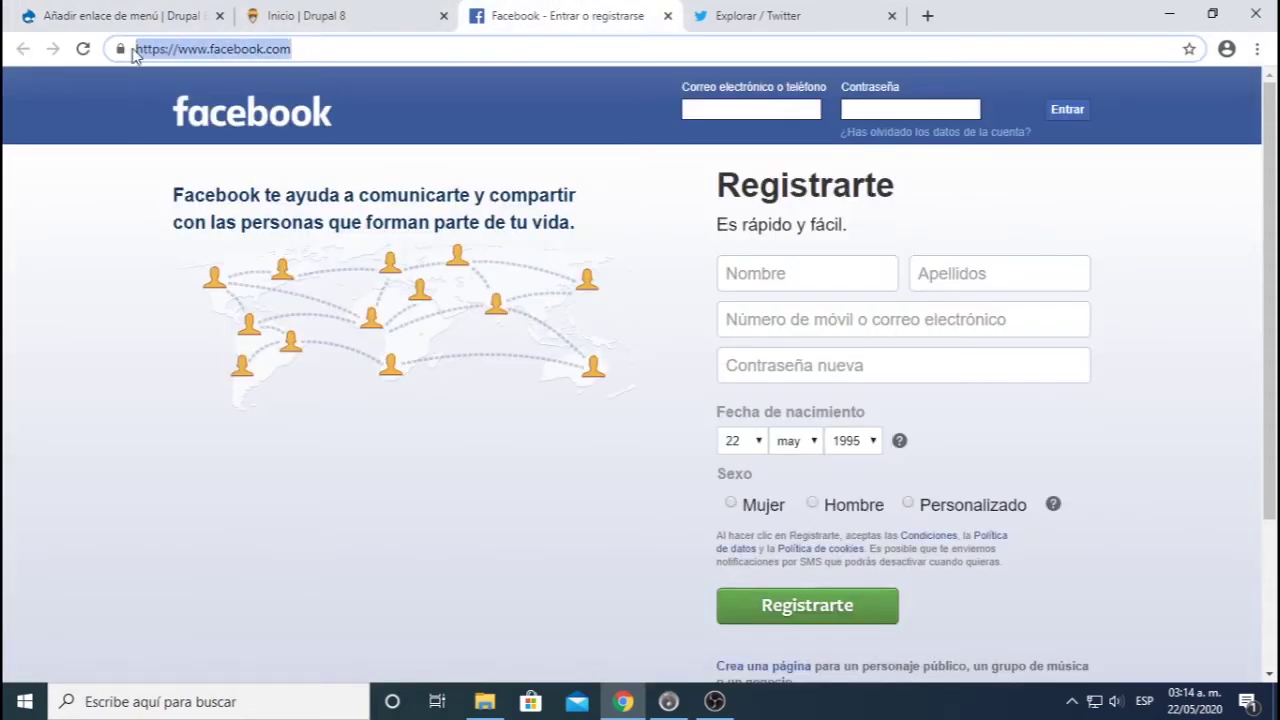
click(368, 47)
drag(137, 49, 335, 67)
click(421, 50)
drag(421, 50, 125, 71)
click(150, 17)
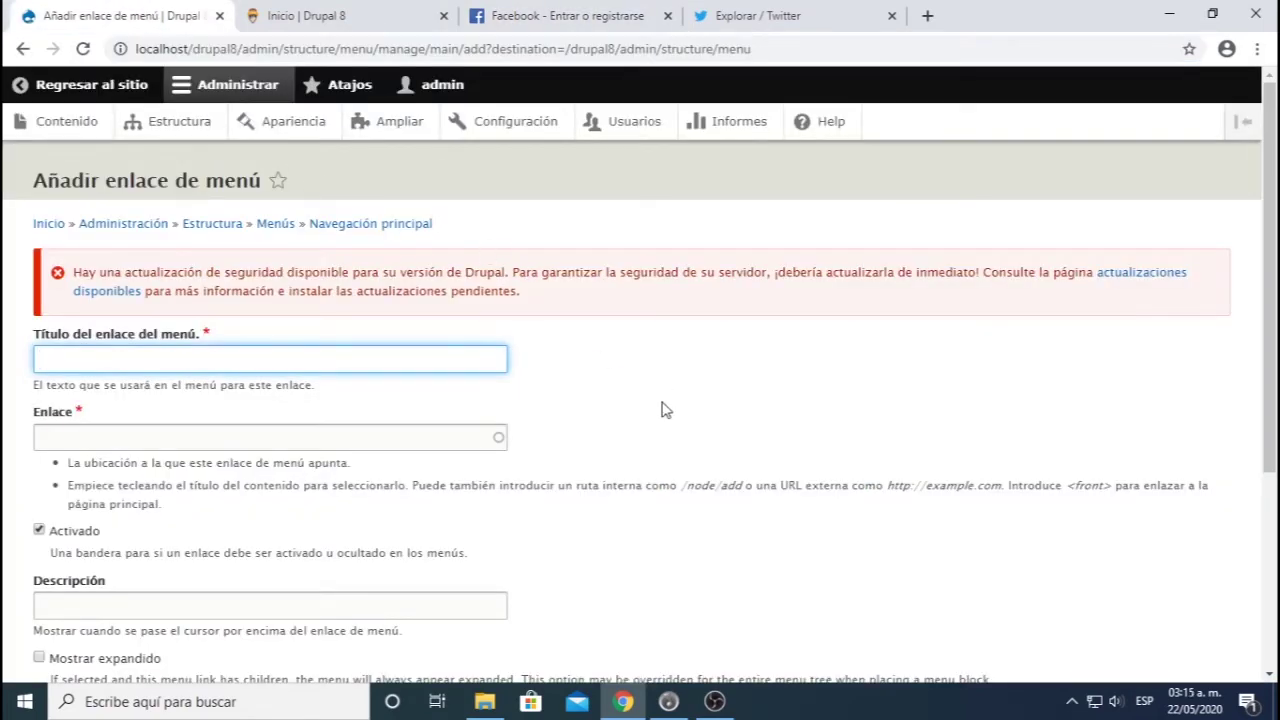
drag(681, 487, 687, 487)
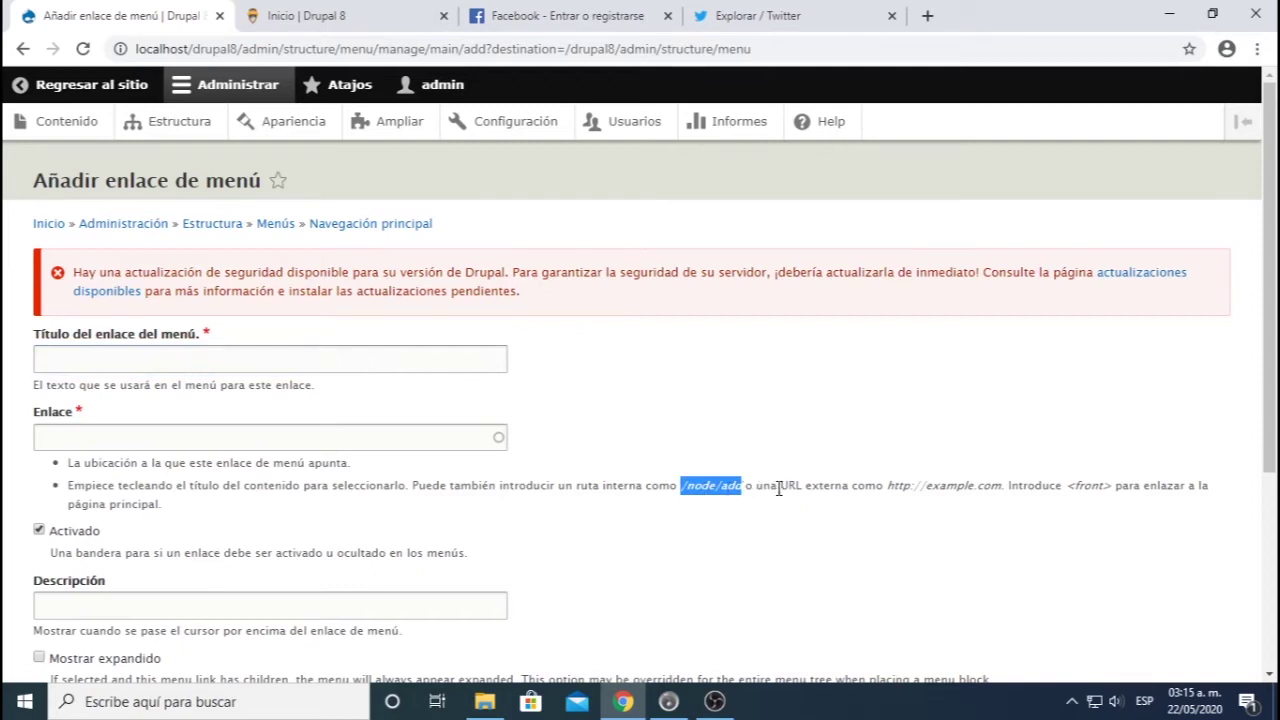
click(630, 434)
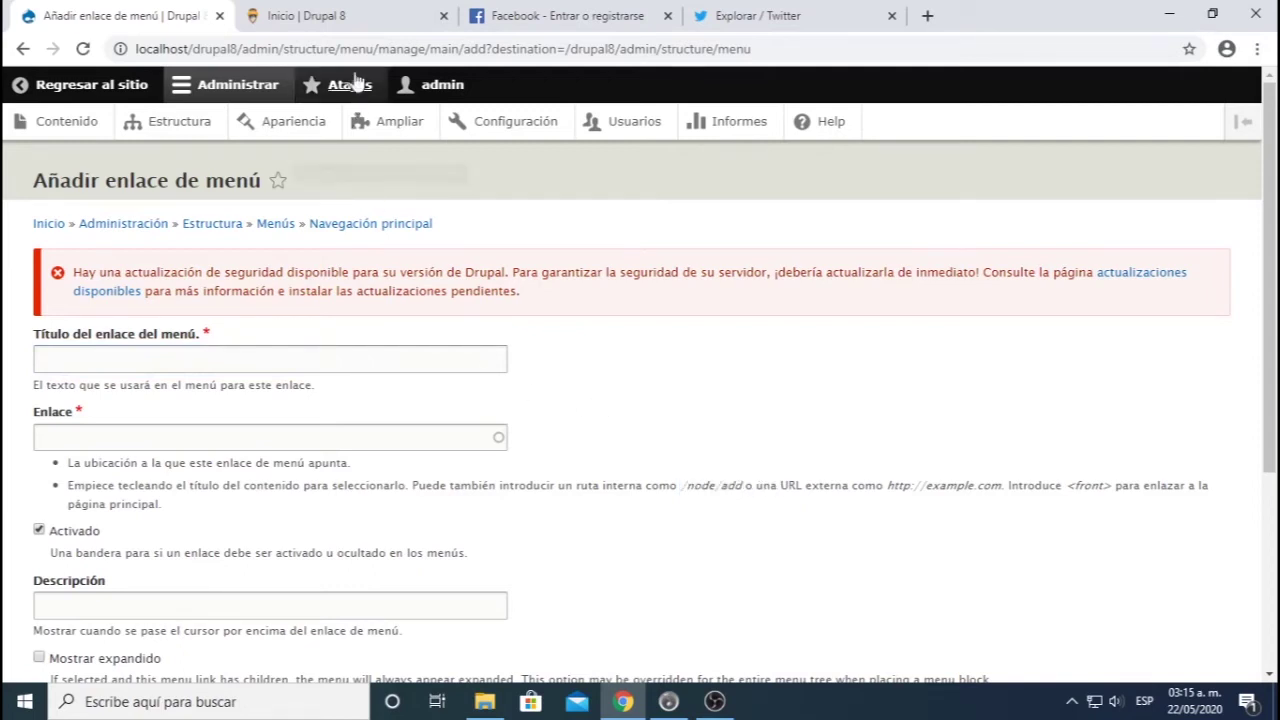
- Look through the articles on the site's home page and open "El ganador del Nobel que no encuentra editorial para publicar sus tres novelas"
click(353, 30)
scroll(460, 540, up, 15)
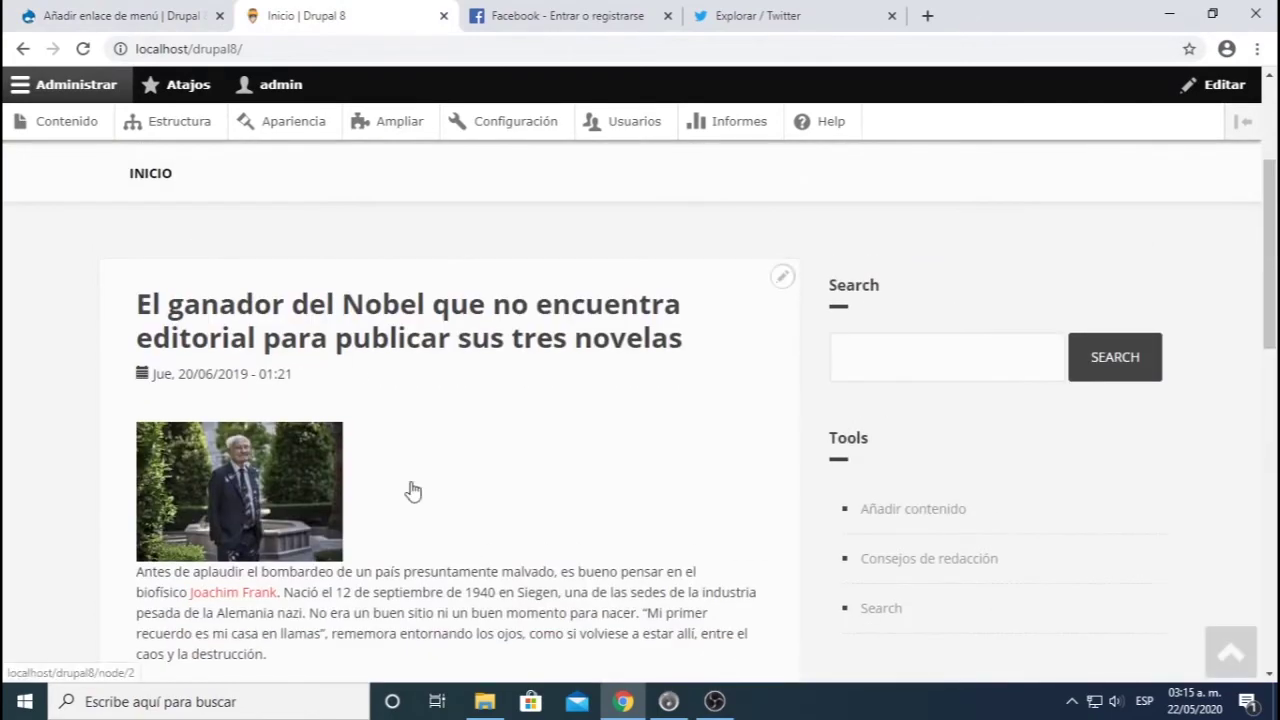
scroll(354, 374, down, 4)
scroll(358, 400, down, 1)
scroll(363, 434, up, 4)
scroll(373, 258, down, 3)
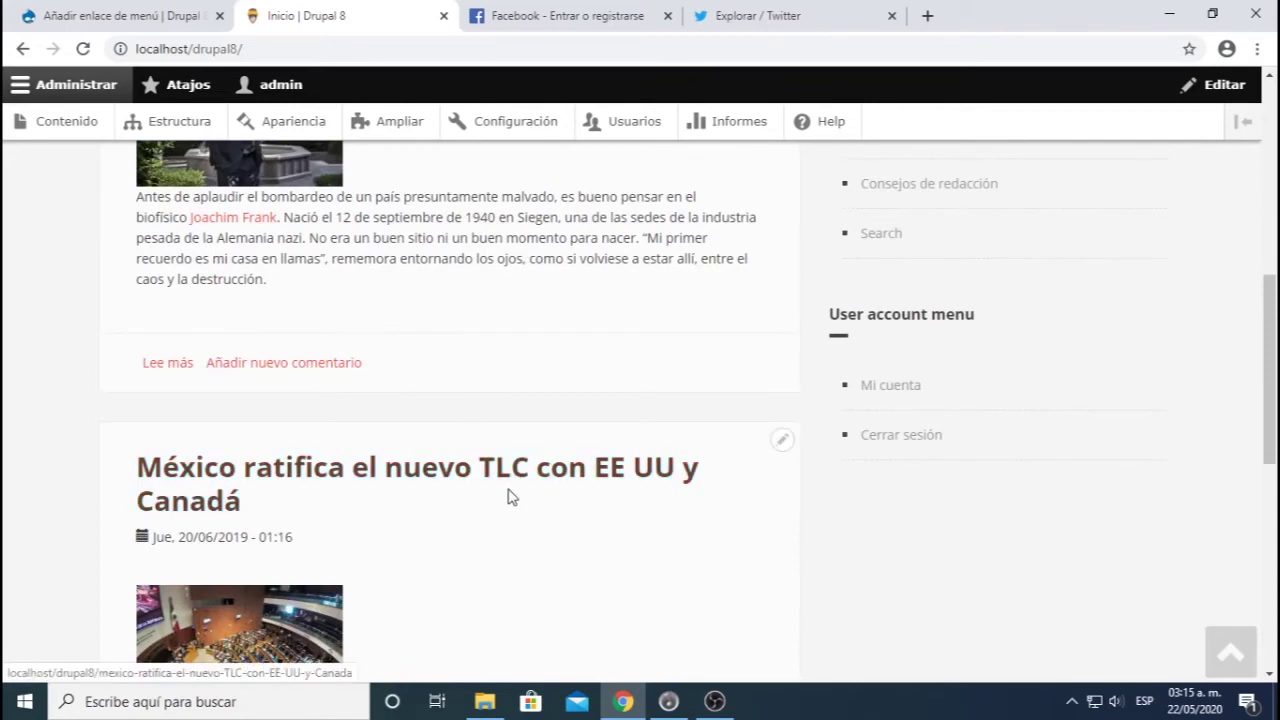
scroll(277, 206, up, 3)
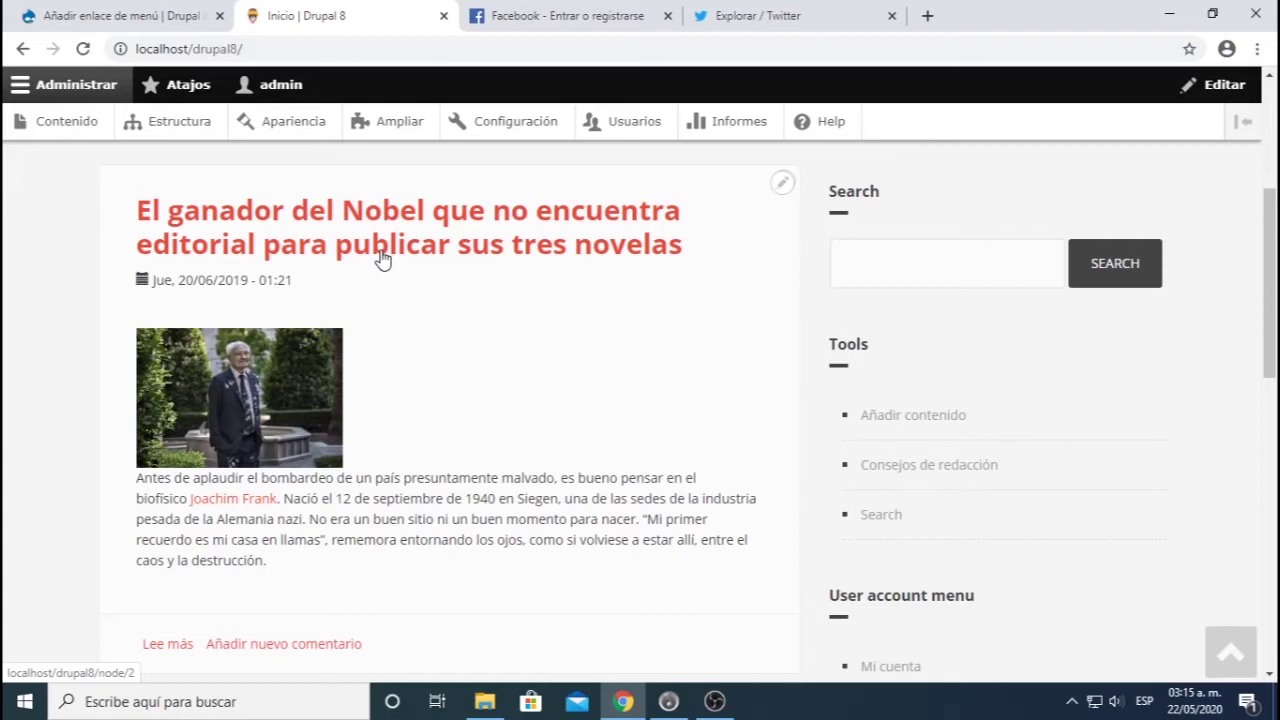
scroll(389, 331, down, 5)
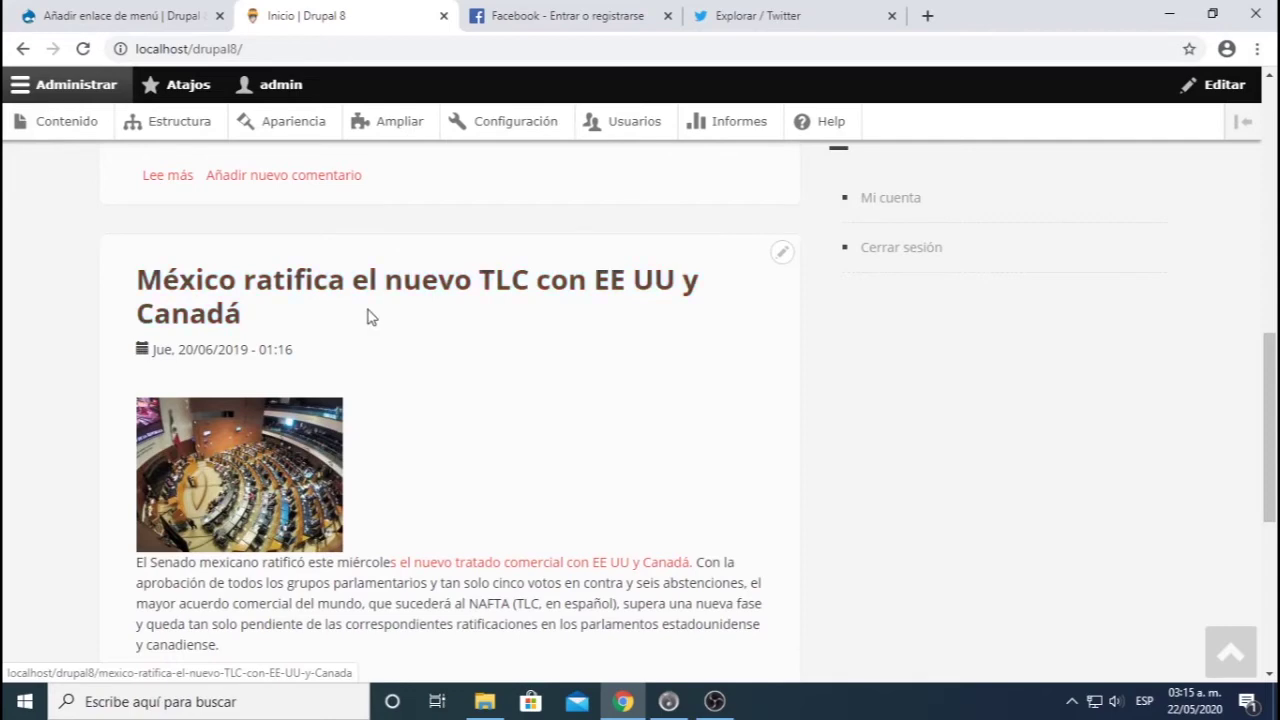
scroll(366, 312, up, 5)
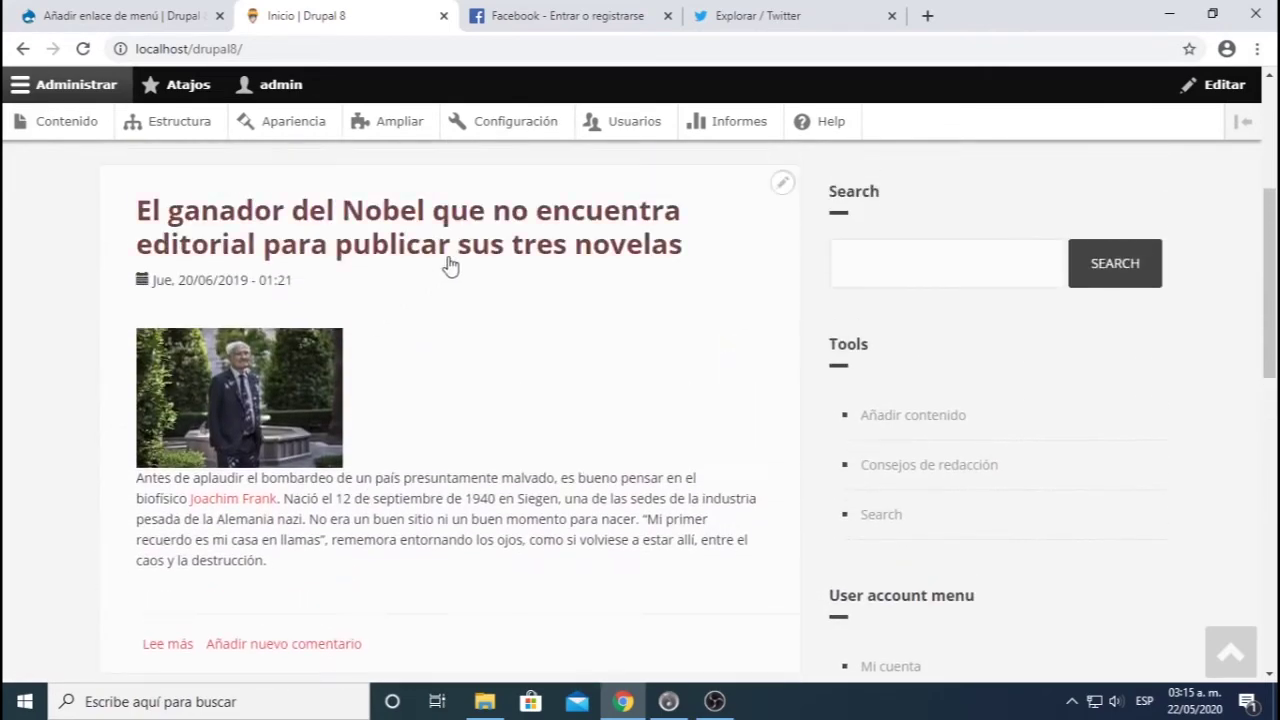
scroll(583, 400, down, 3)
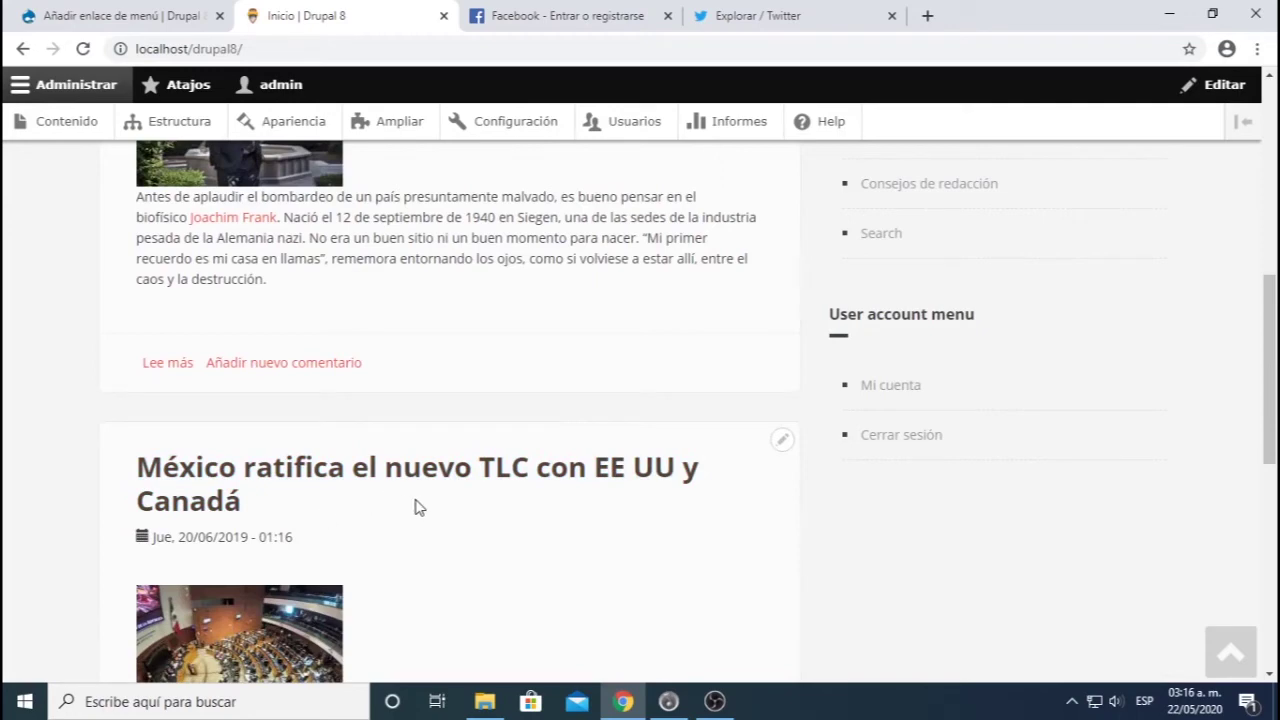
scroll(380, 460, up, 4)
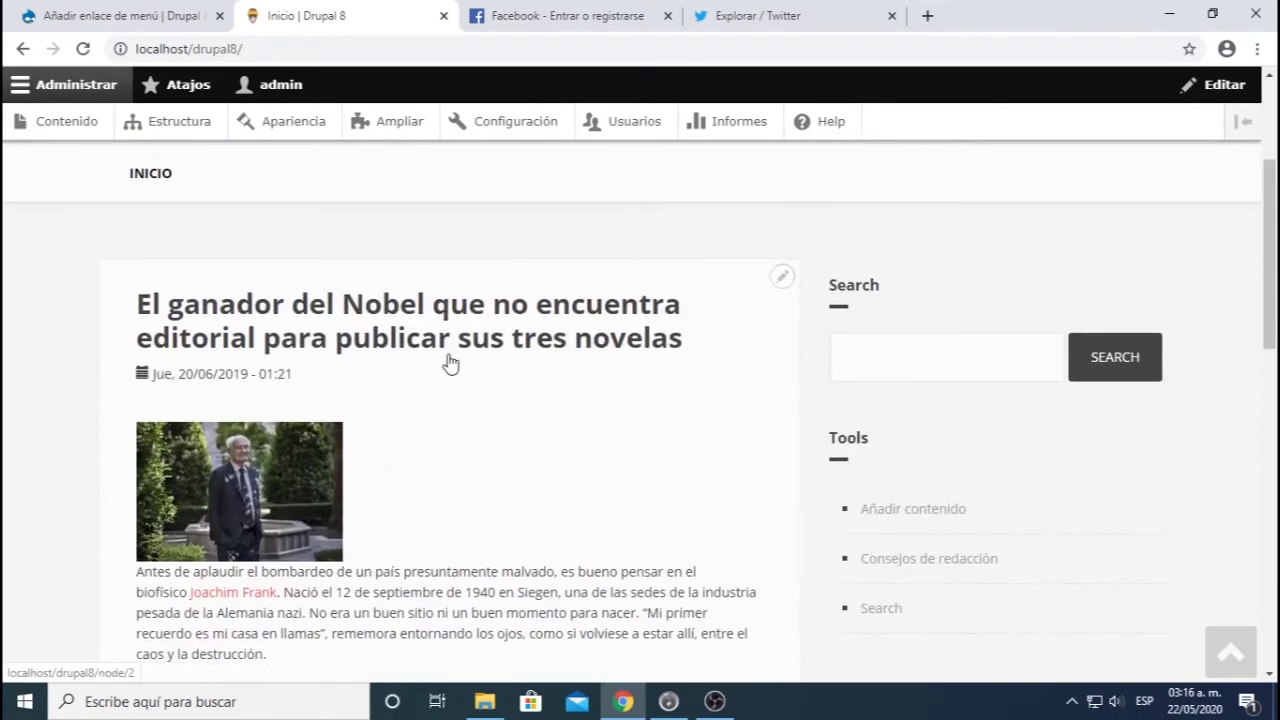
click(389, 312)
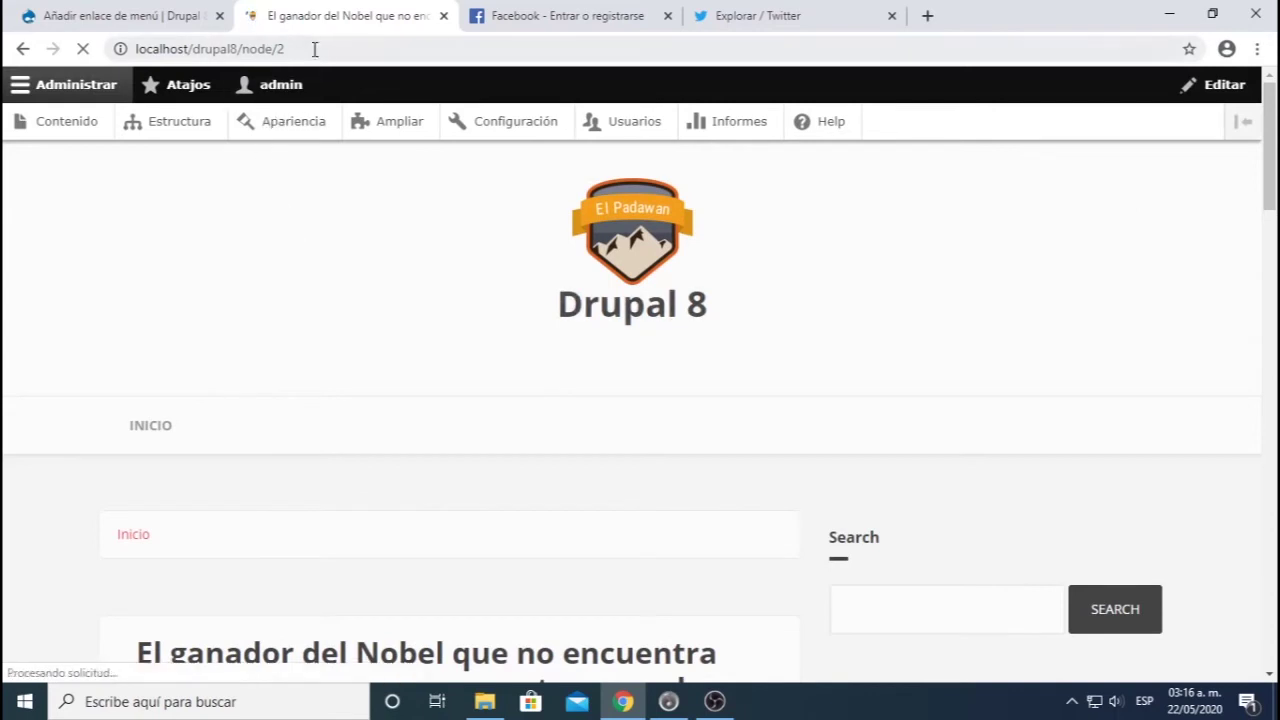
- Examine the article's address, distinguishing the localhost/drupal8 site base from the internal path /node/2
drag(334, 49, 125, 50)
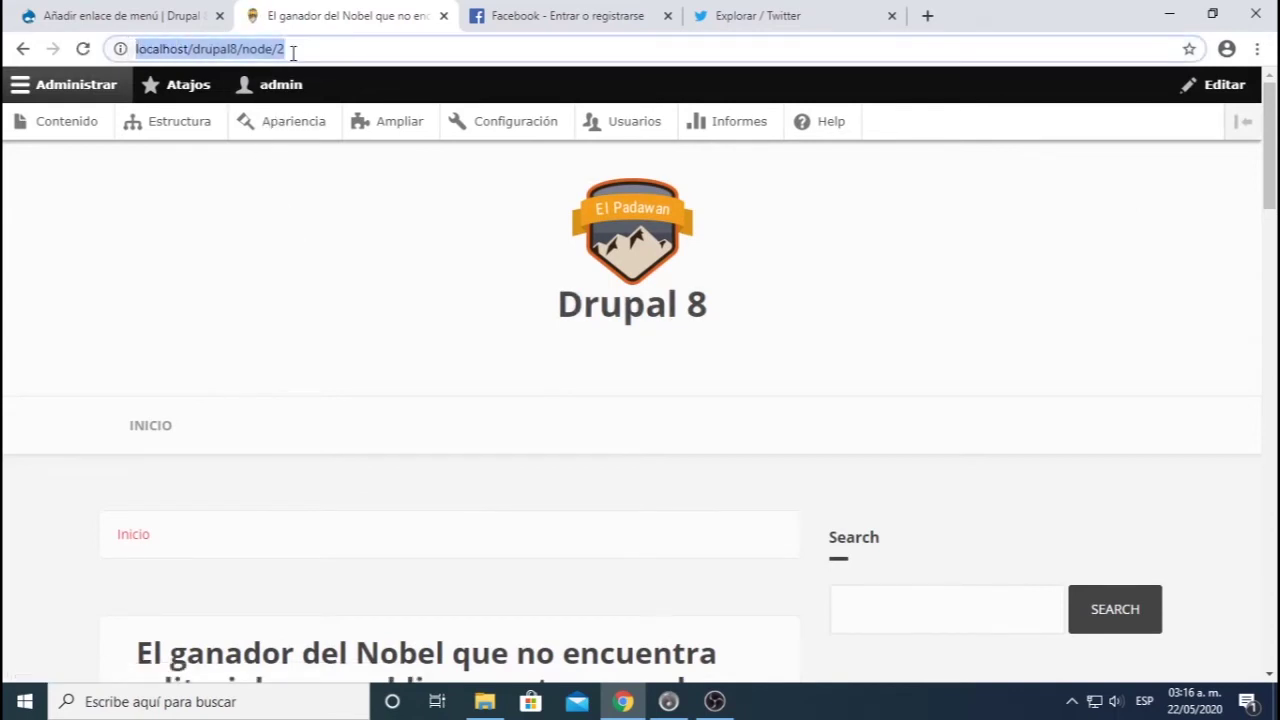
click(333, 49)
drag(297, 49, 120, 50)
click(323, 51)
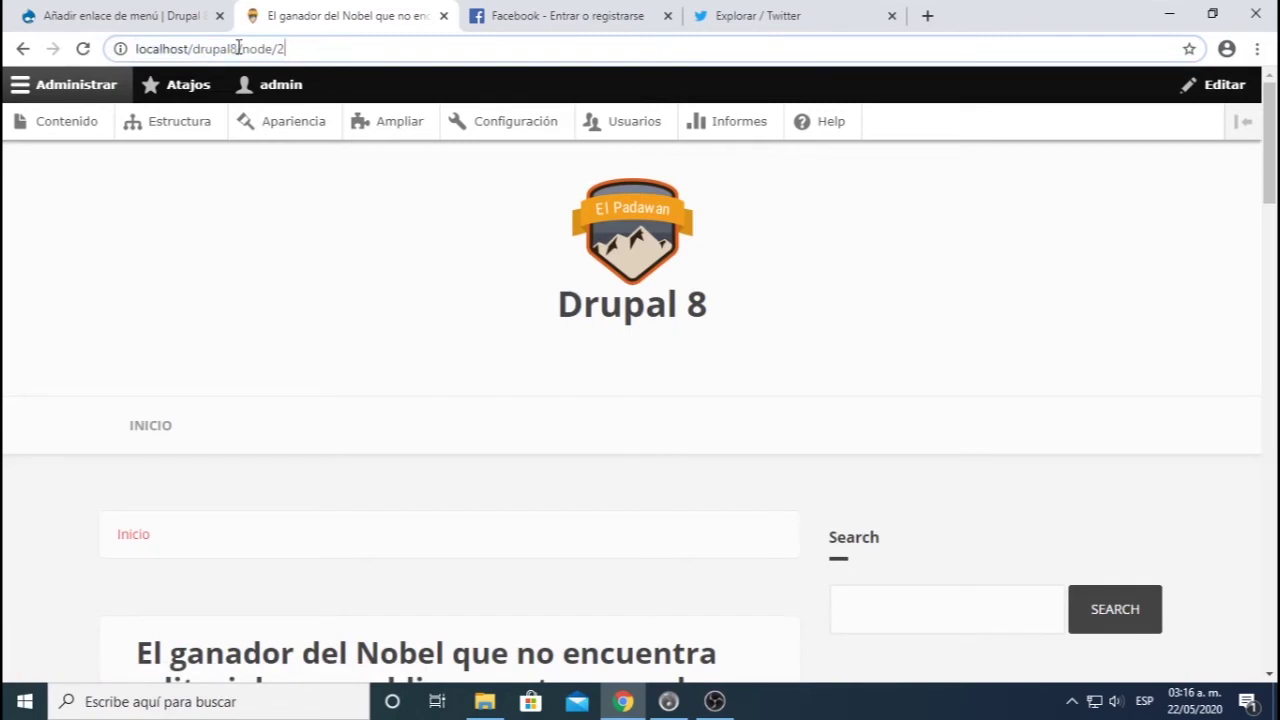
drag(240, 48, 312, 46)
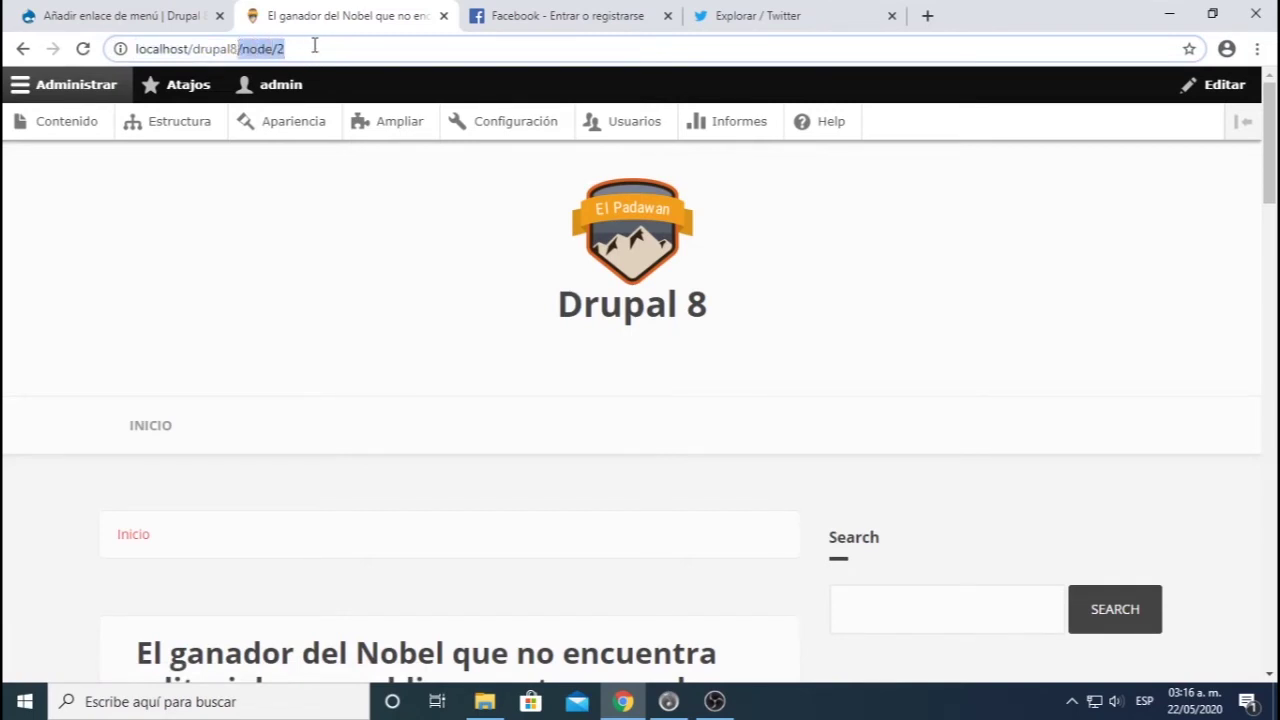
click(241, 49)
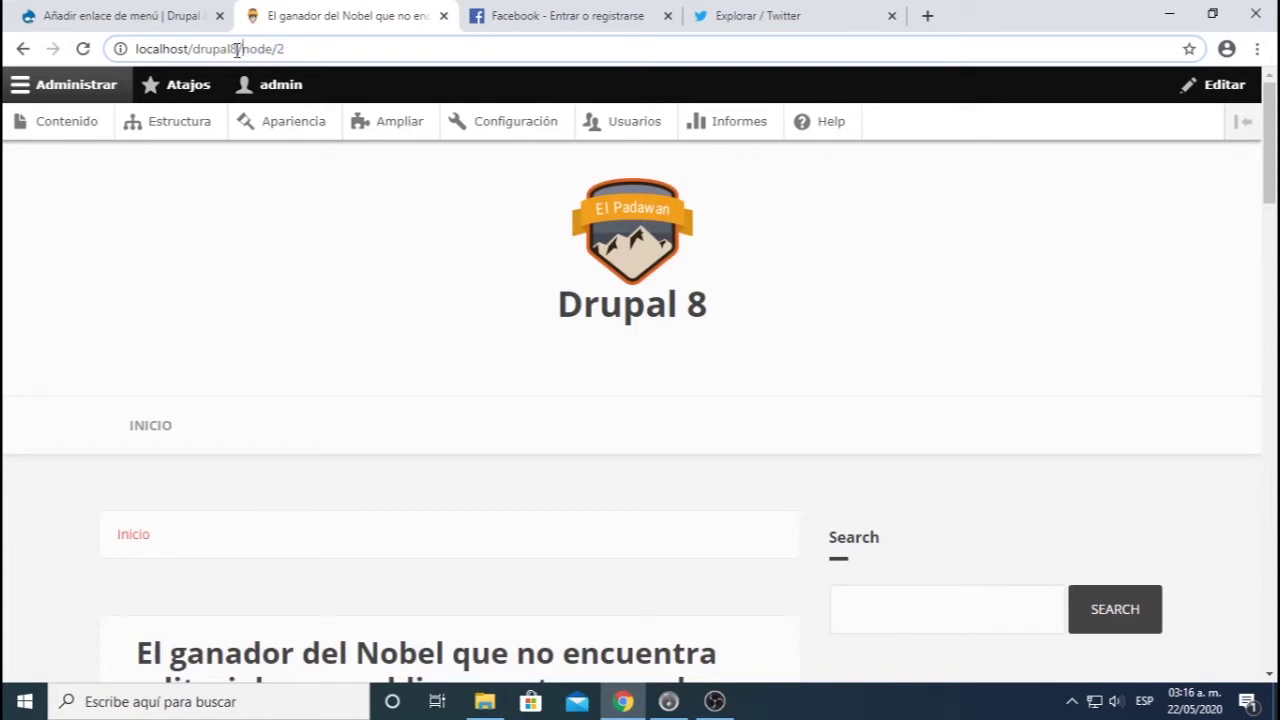
drag(240, 48, 305, 48)
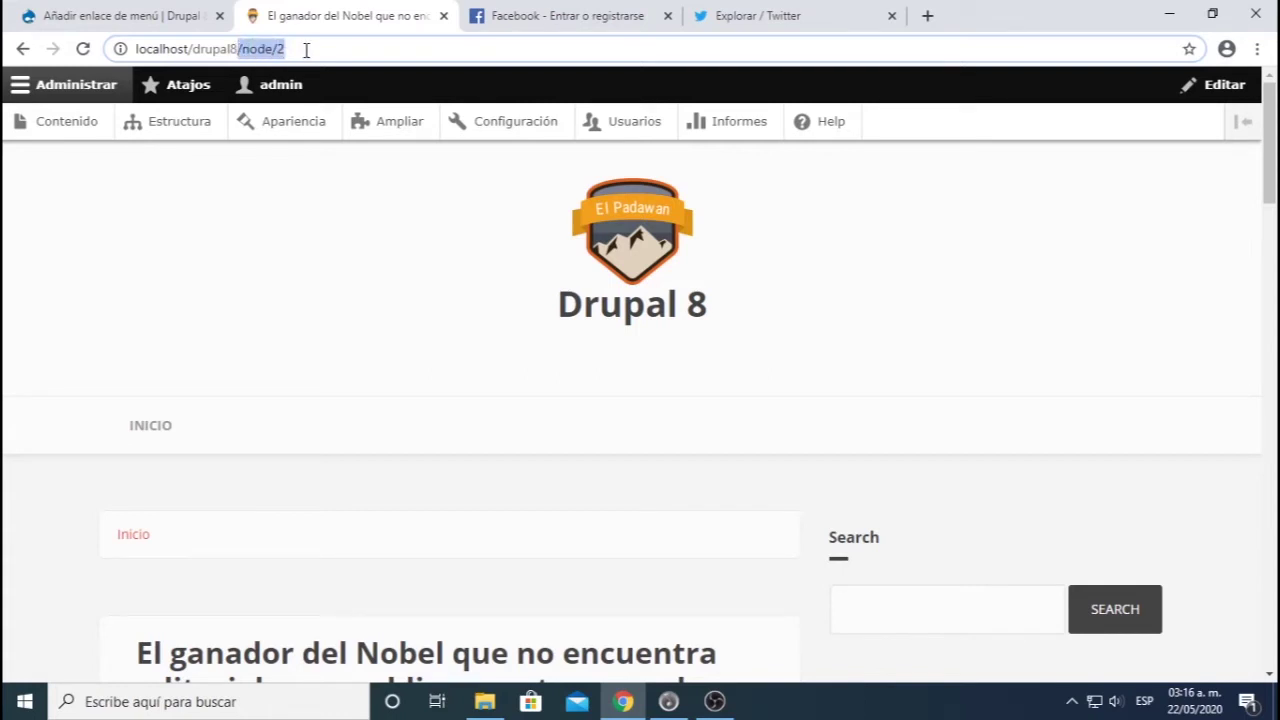
click(237, 49)
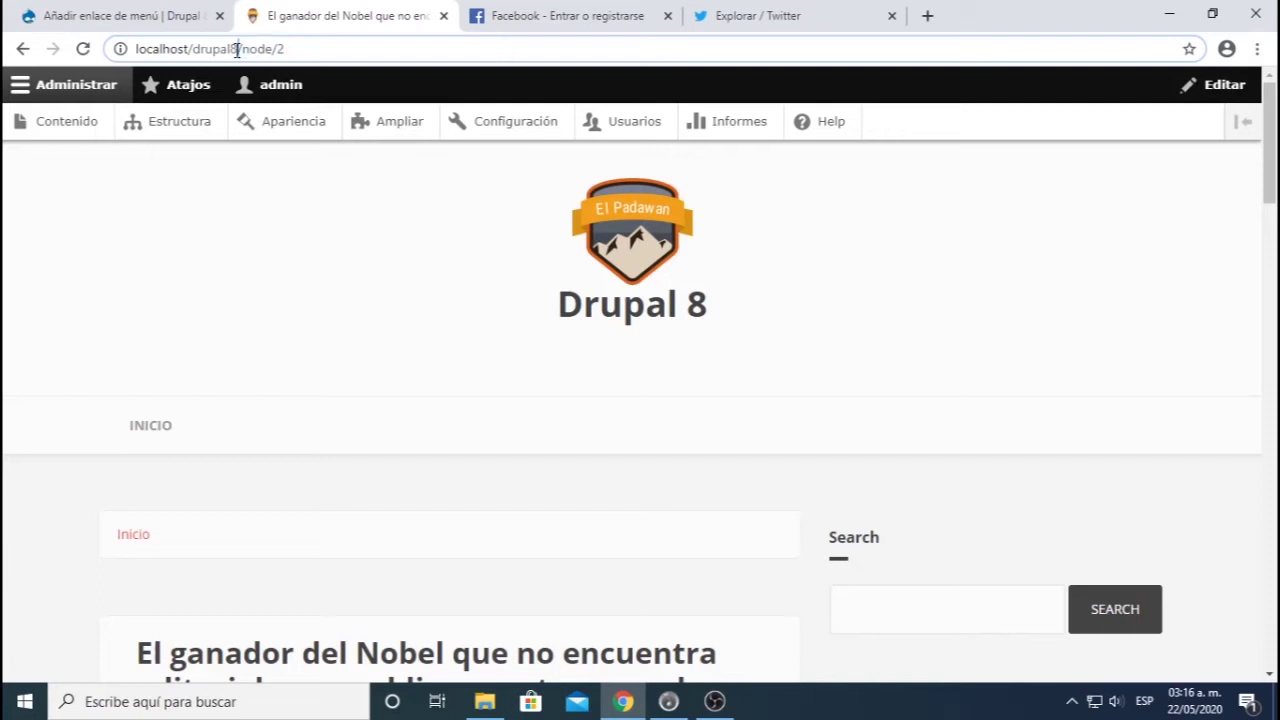
drag(237, 49, 133, 49)
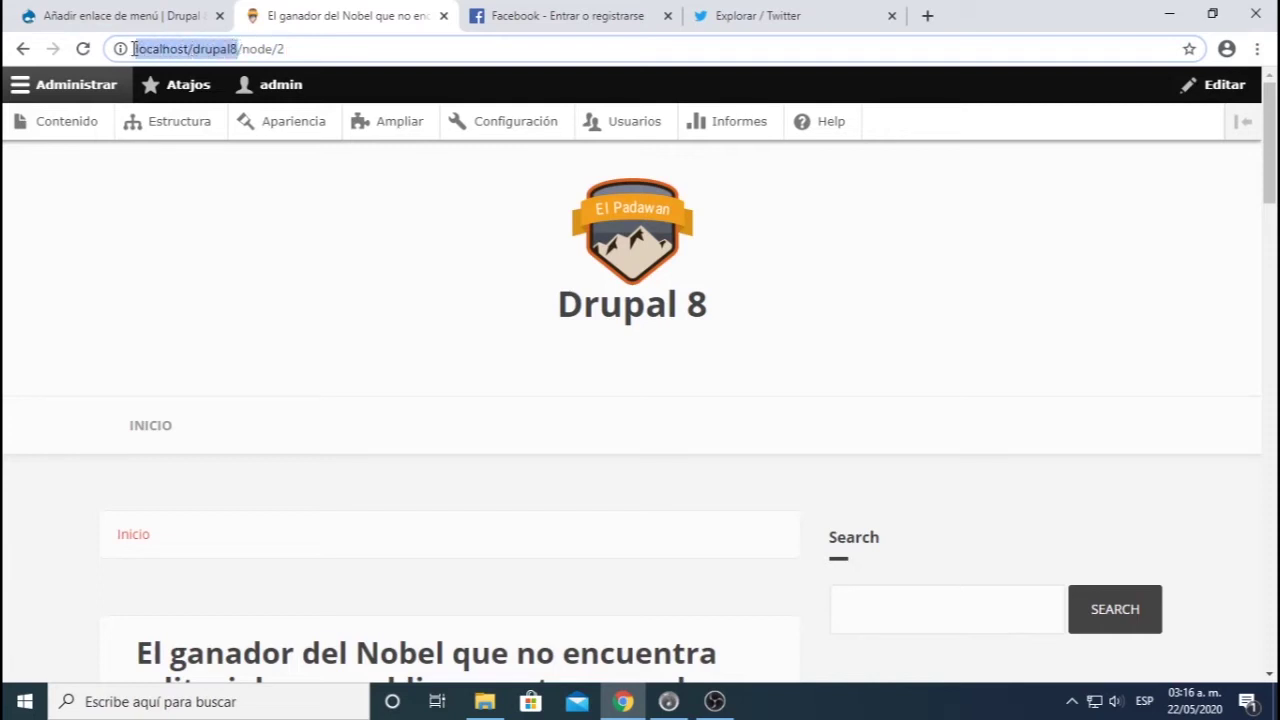
click(193, 49)
drag(237, 49, 120, 50)
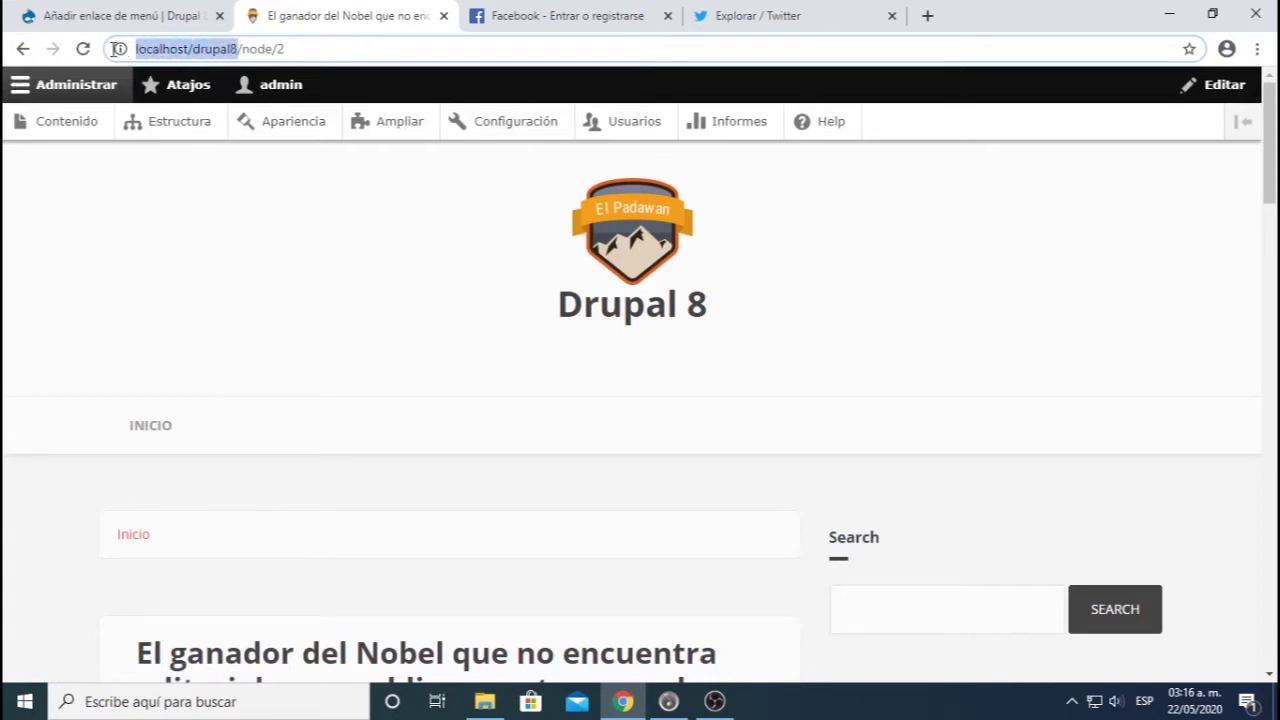
click(237, 50)
drag(238, 49, 302, 49)
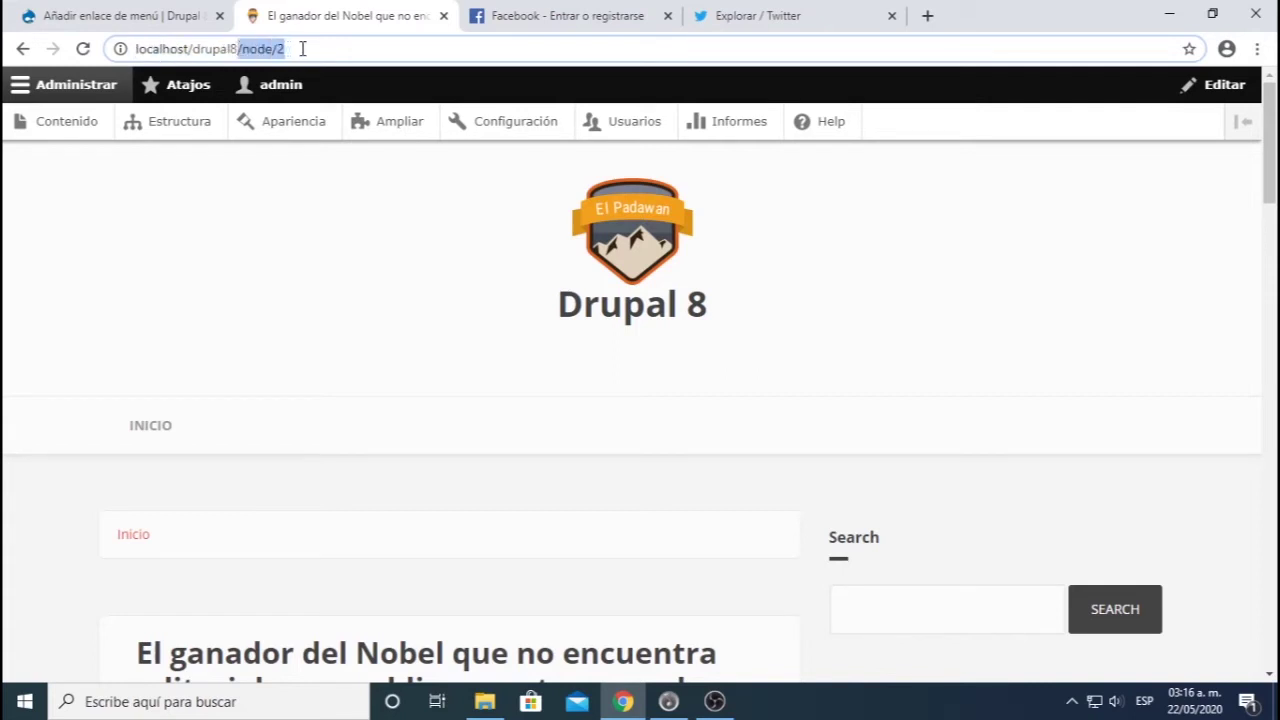
click(238, 52)
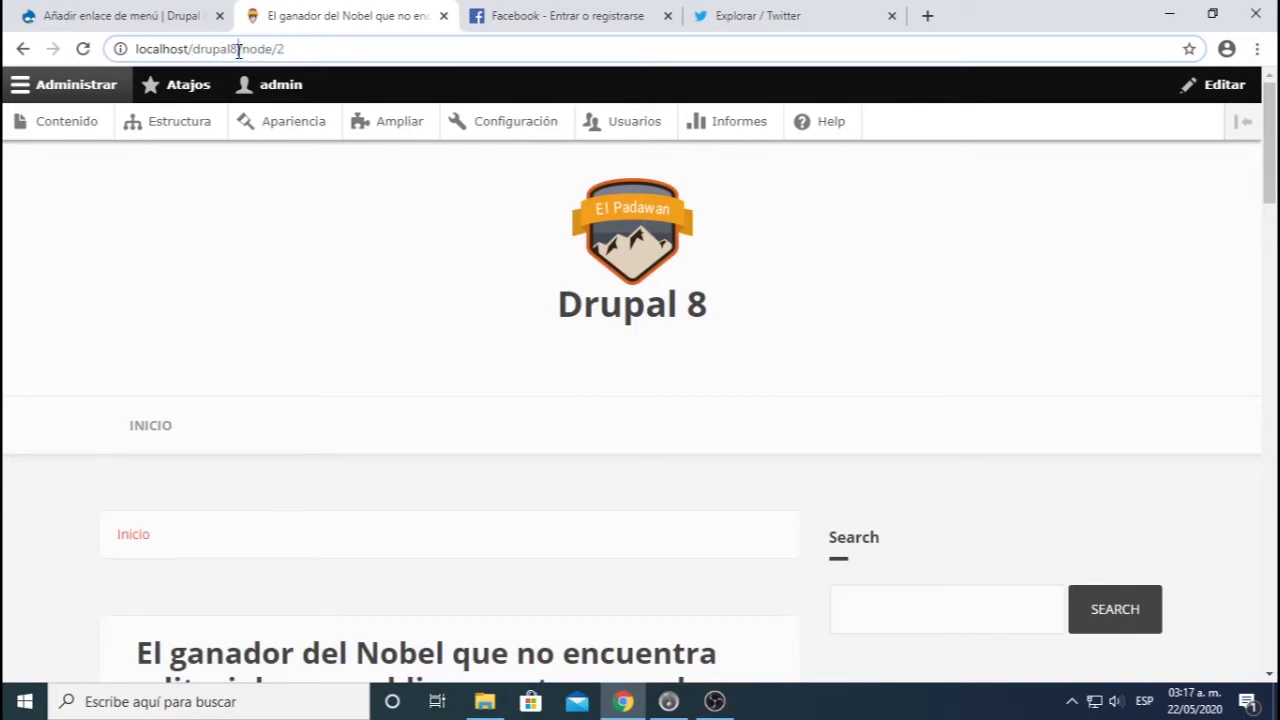
- Copy the internal path /node/2 from the article's address and enter it as the new menu link's target
drag(245, 48, 307, 48)
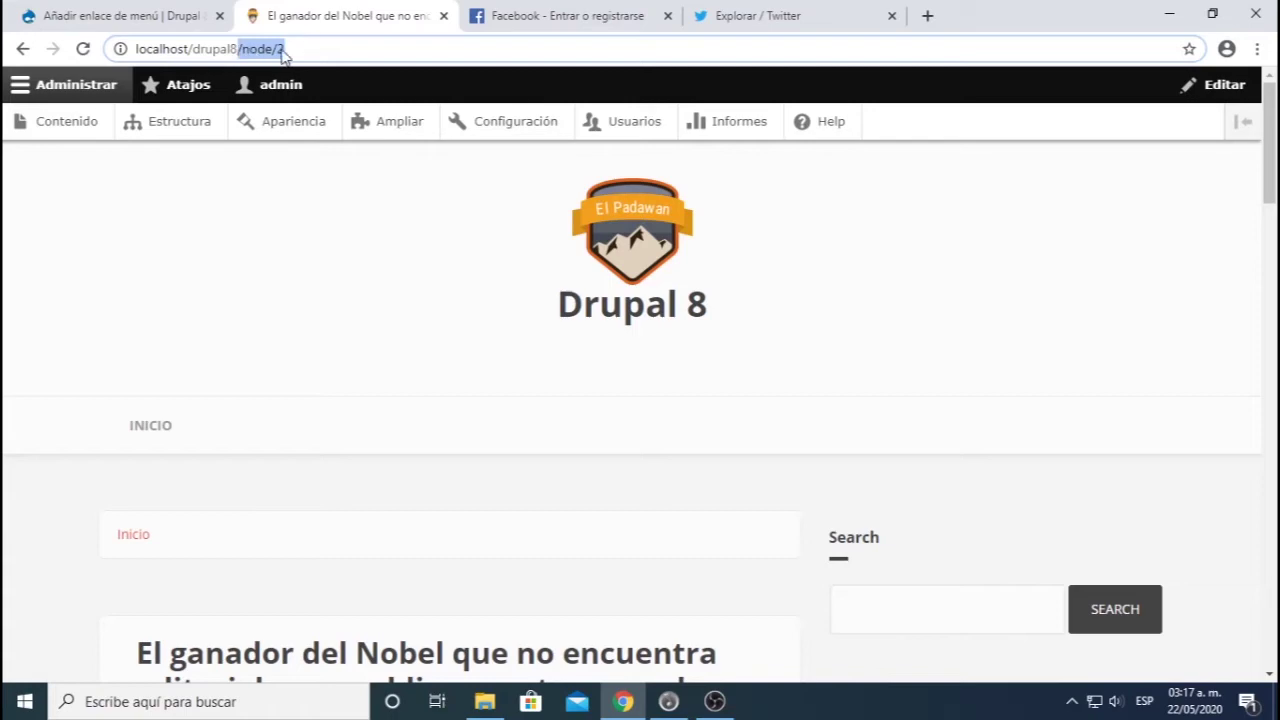
right_click(267, 49)
click(322, 153)
click(143, 16)
click(252, 441)
key(ctrl+v)
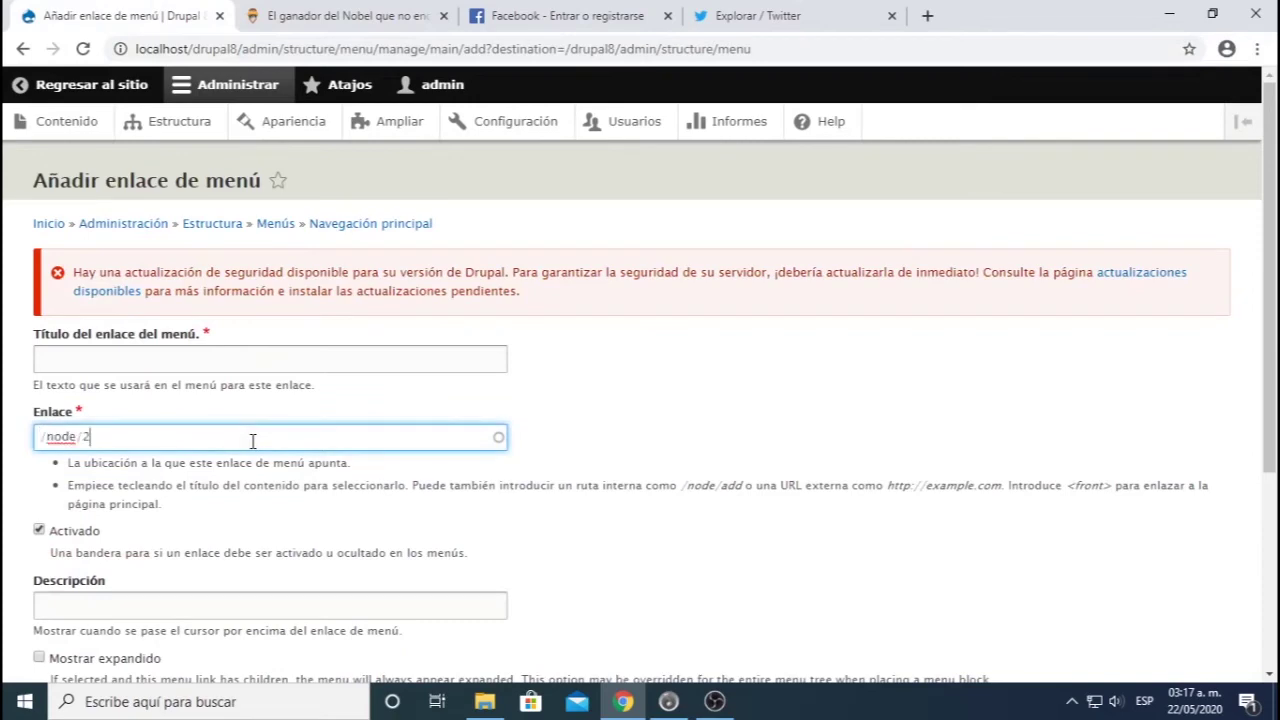
- Title the new menu link "El ganador del Nobel", copied from the article's heading, and save the link
click(317, 18)
scroll(534, 497, down, 3)
drag(137, 372, 452, 372)
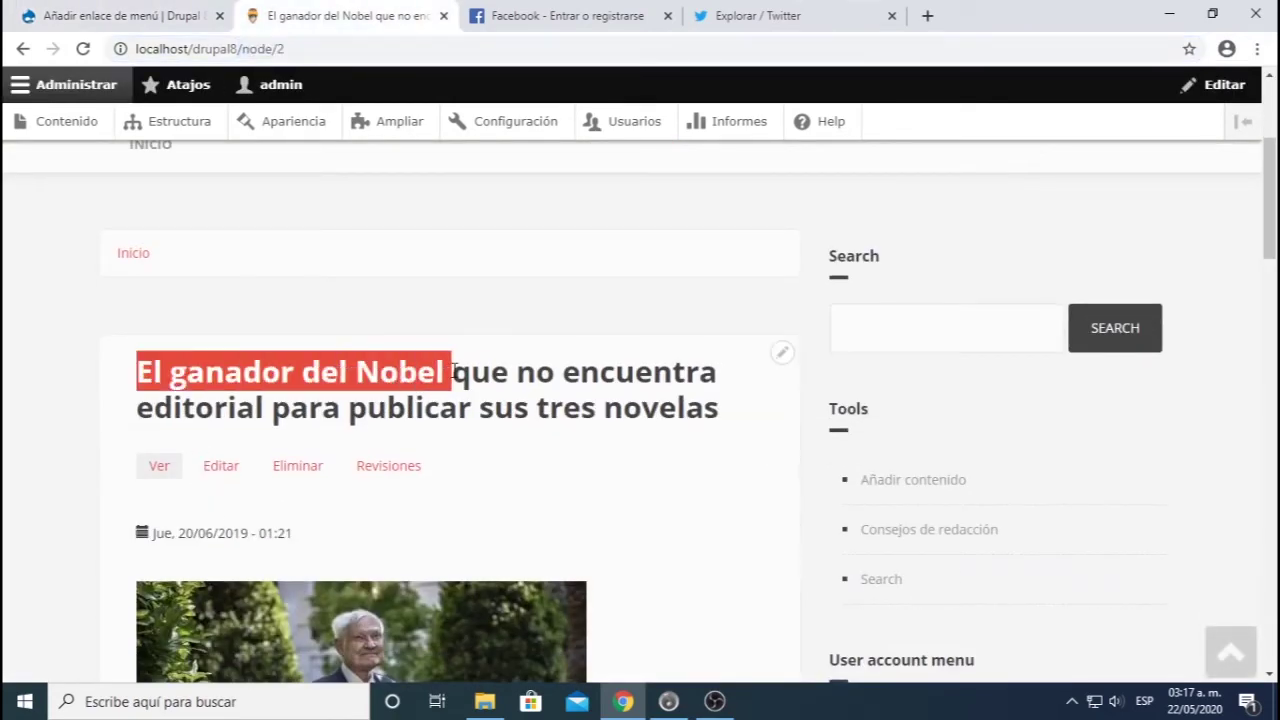
click(150, 12)
click(300, 362)
key(ctrl+v)
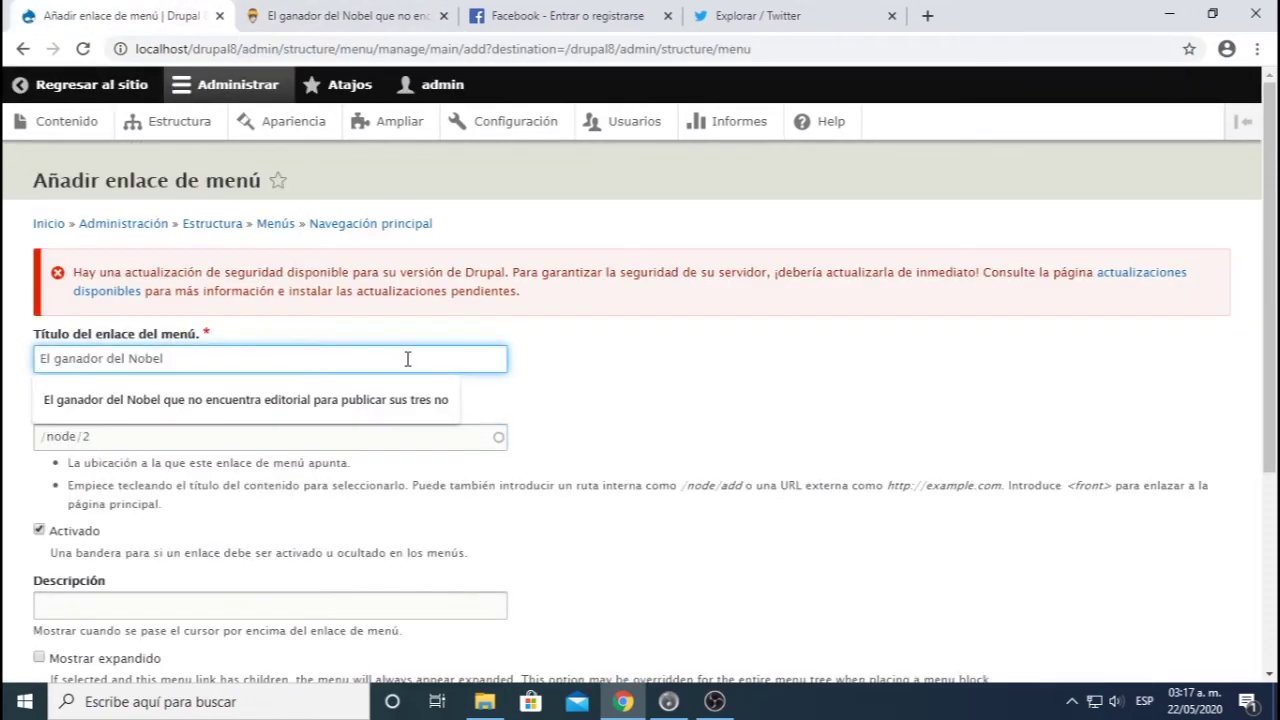
click(560, 373)
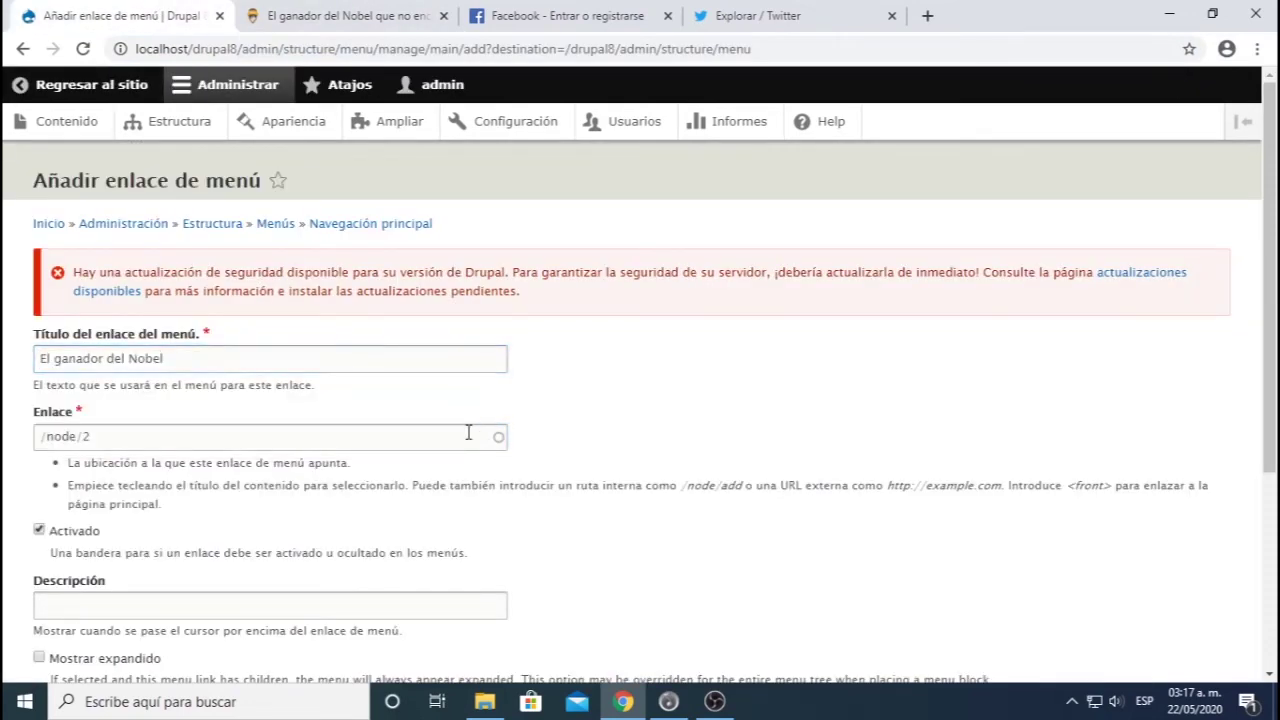
scroll(194, 406, down, 3)
click(76, 603)
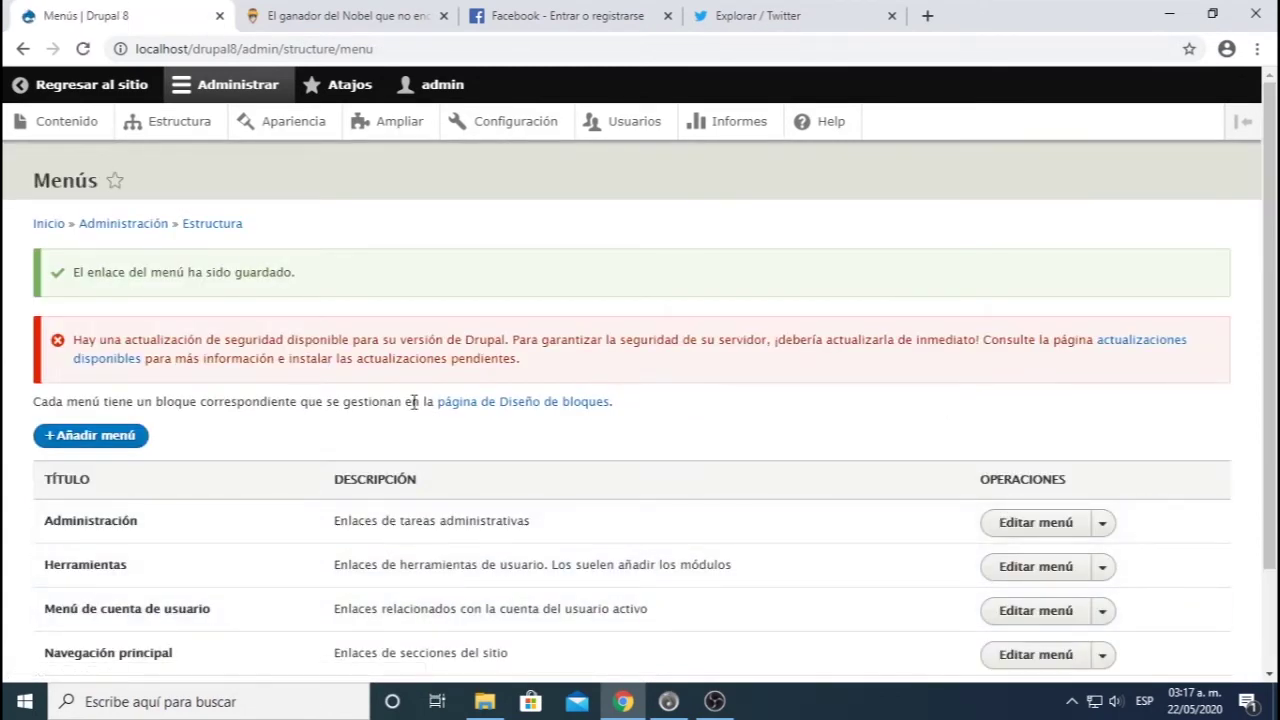
- Return to the site's home page and check its main navigation for the new El ganador del Nobel link
scroll(386, 394, down, 2)
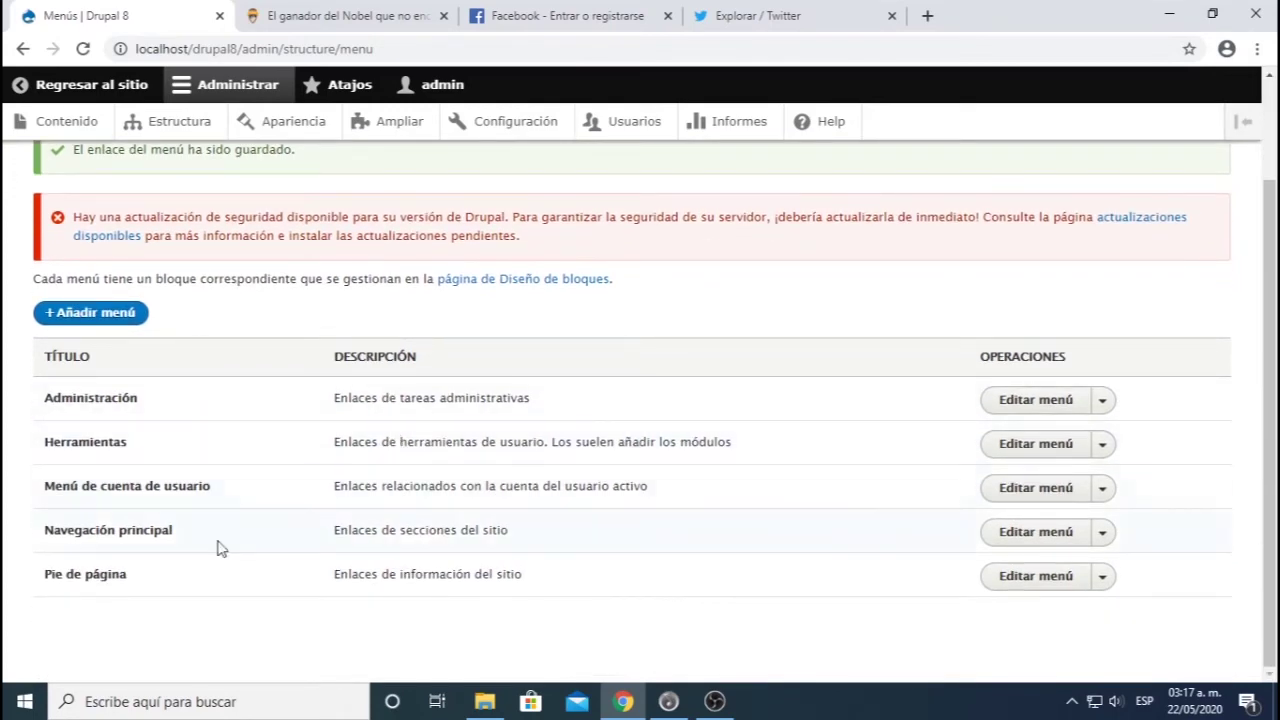
click(398, 17)
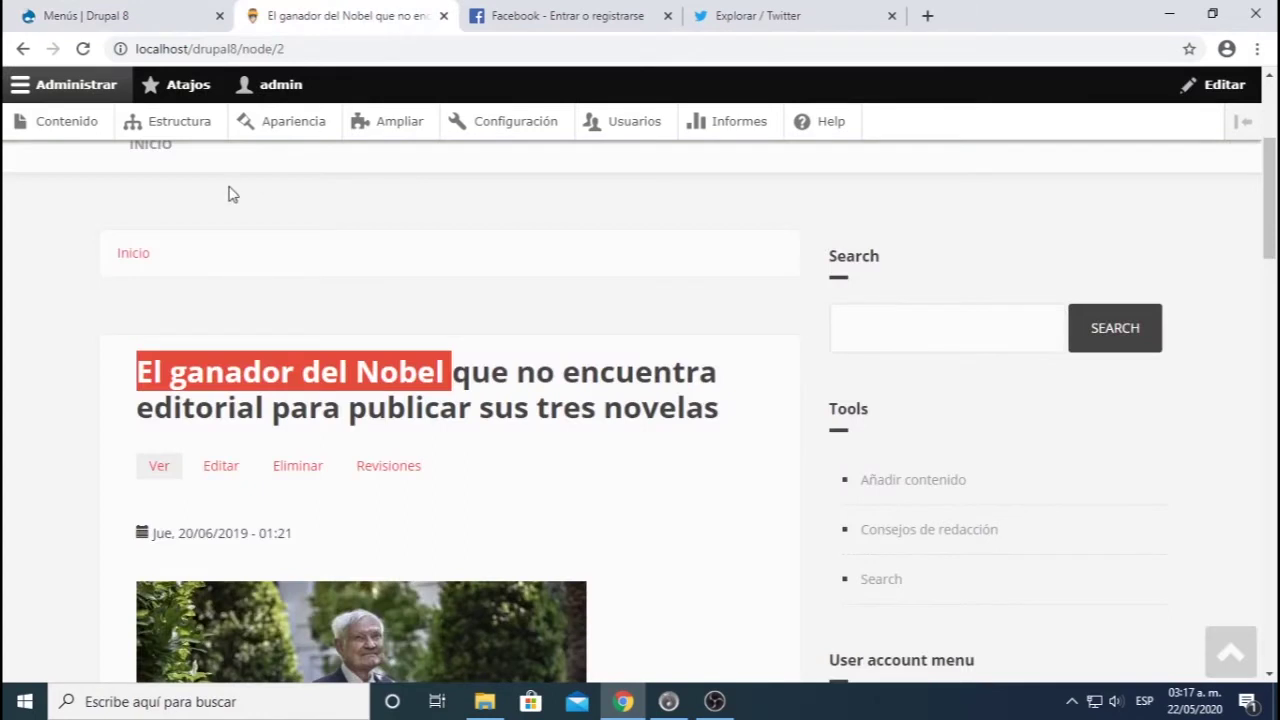
scroll(177, 276, up, 3)
click(700, 300)
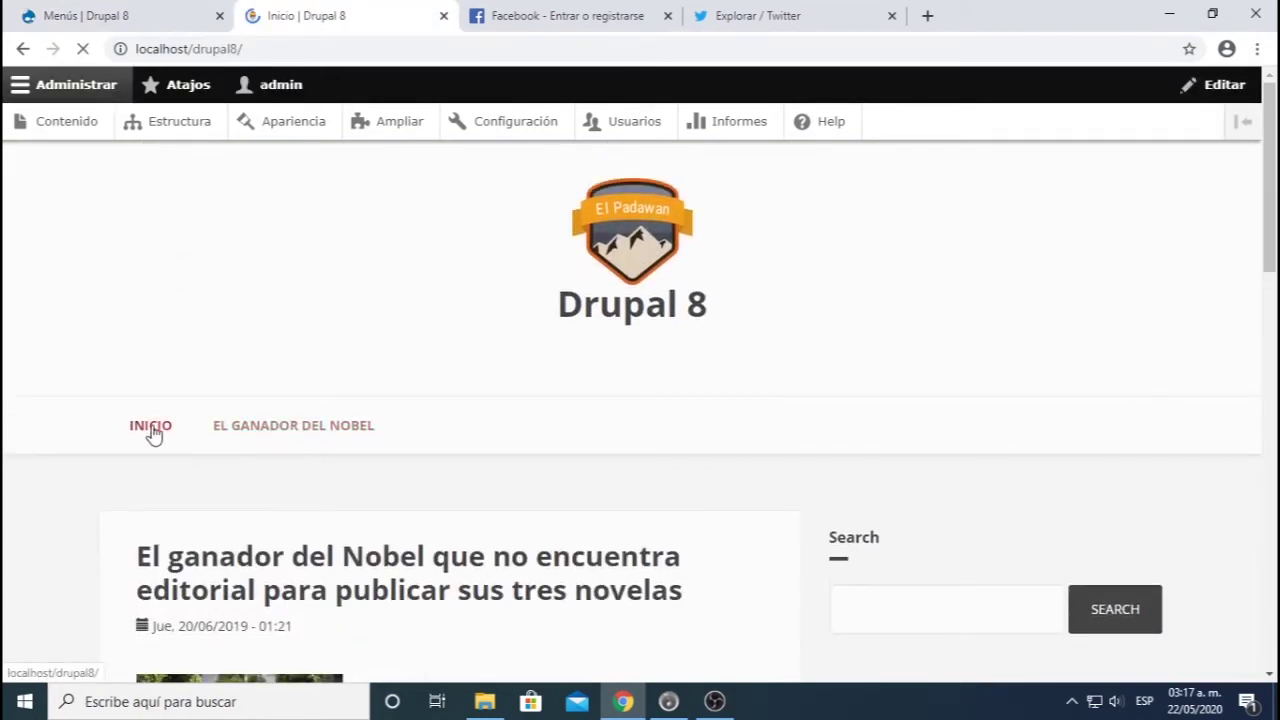
click(628, 243)
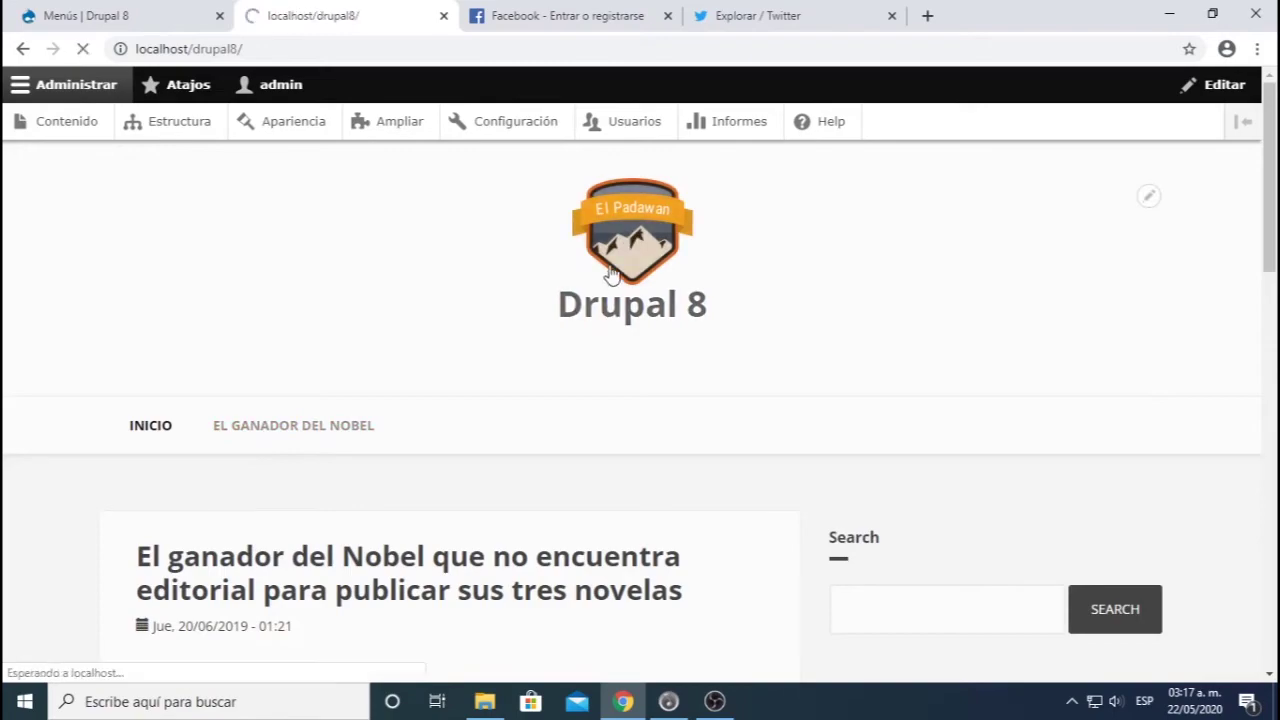
scroll(612, 277, down, 4)
scroll(612, 277, down, 5)
scroll(590, 320, up, 10)
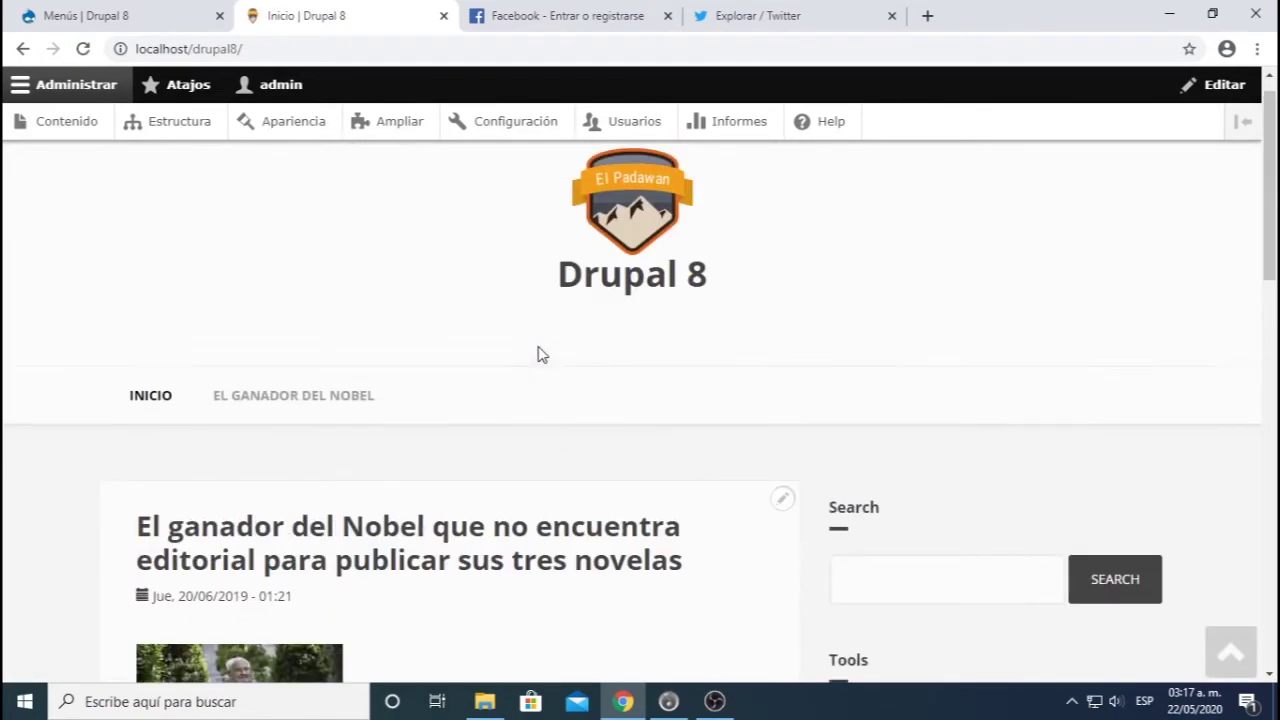
- Open the El ganador del Nobel link in the main navigation and check the article's heading and its internal path /node/2
click(260, 436)
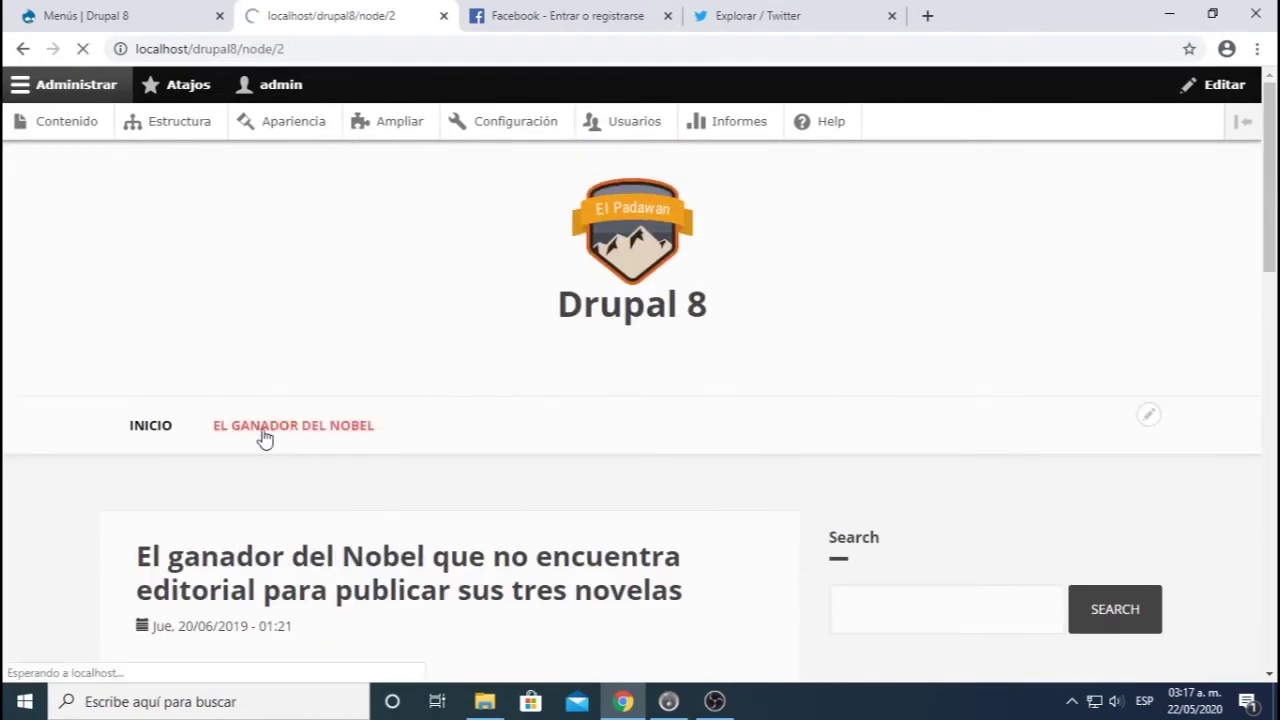
scroll(294, 430, down, 15)
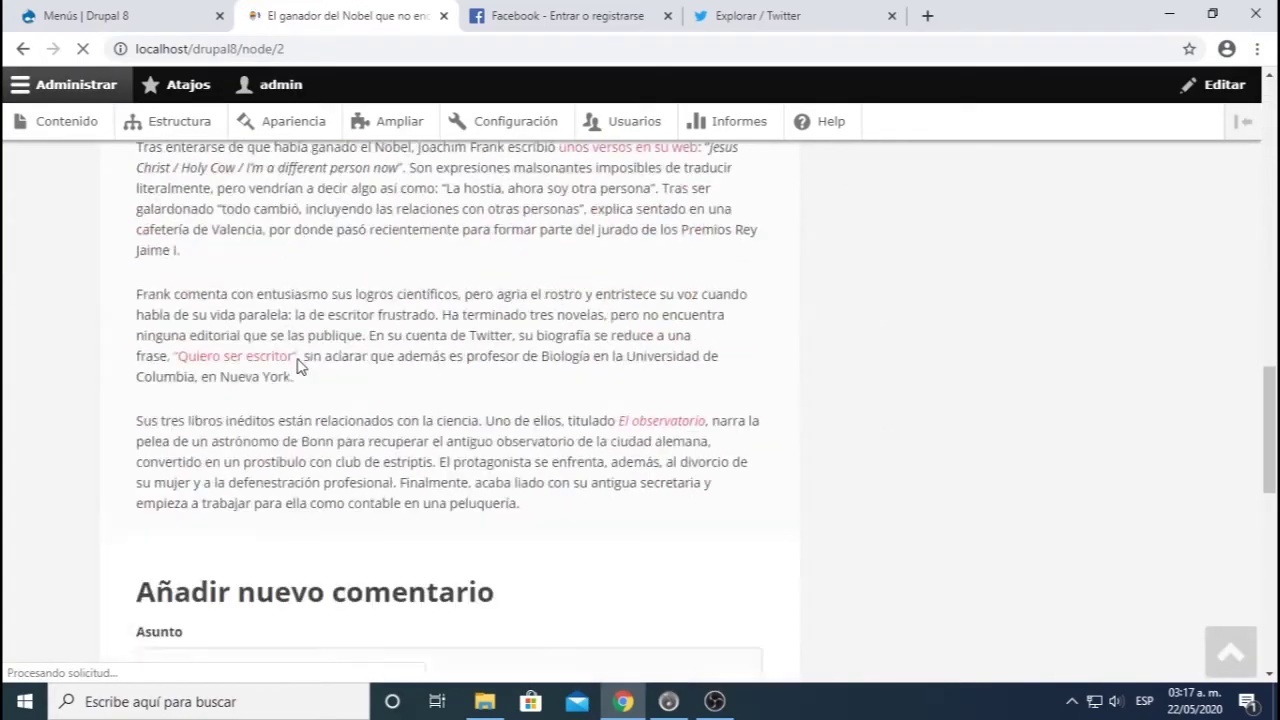
scroll(298, 364, up, 10)
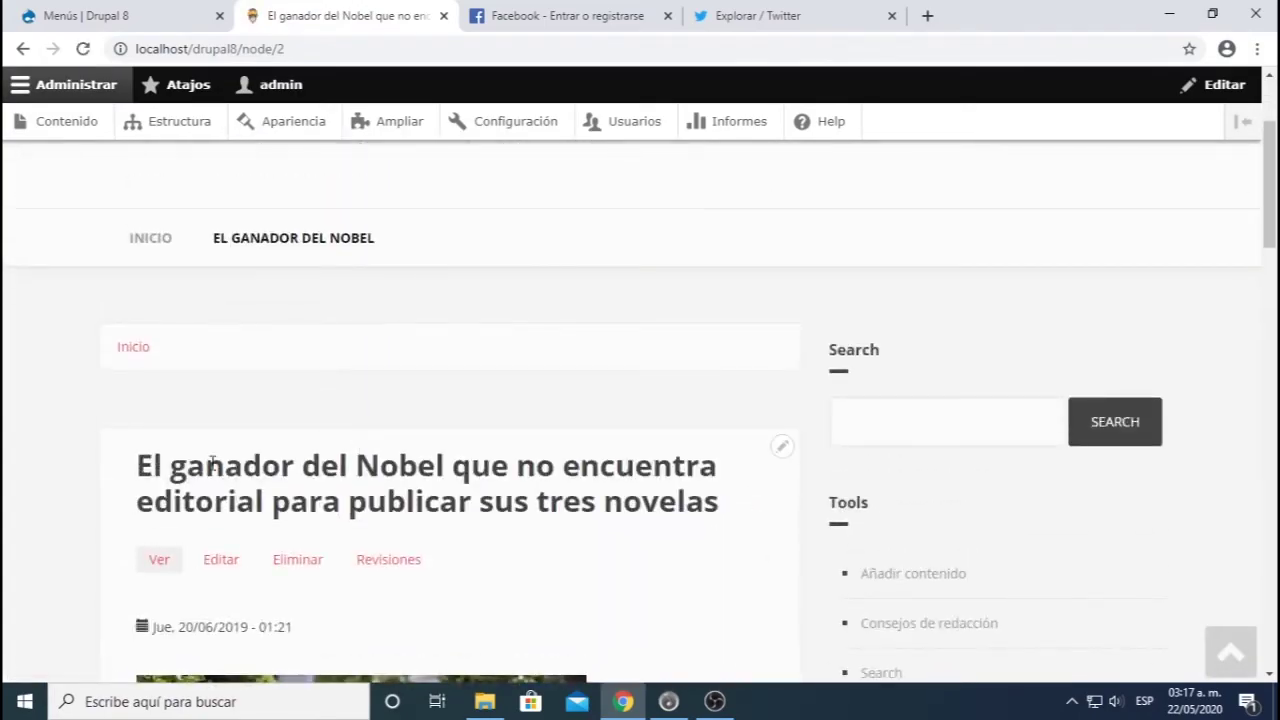
drag(146, 465, 729, 515)
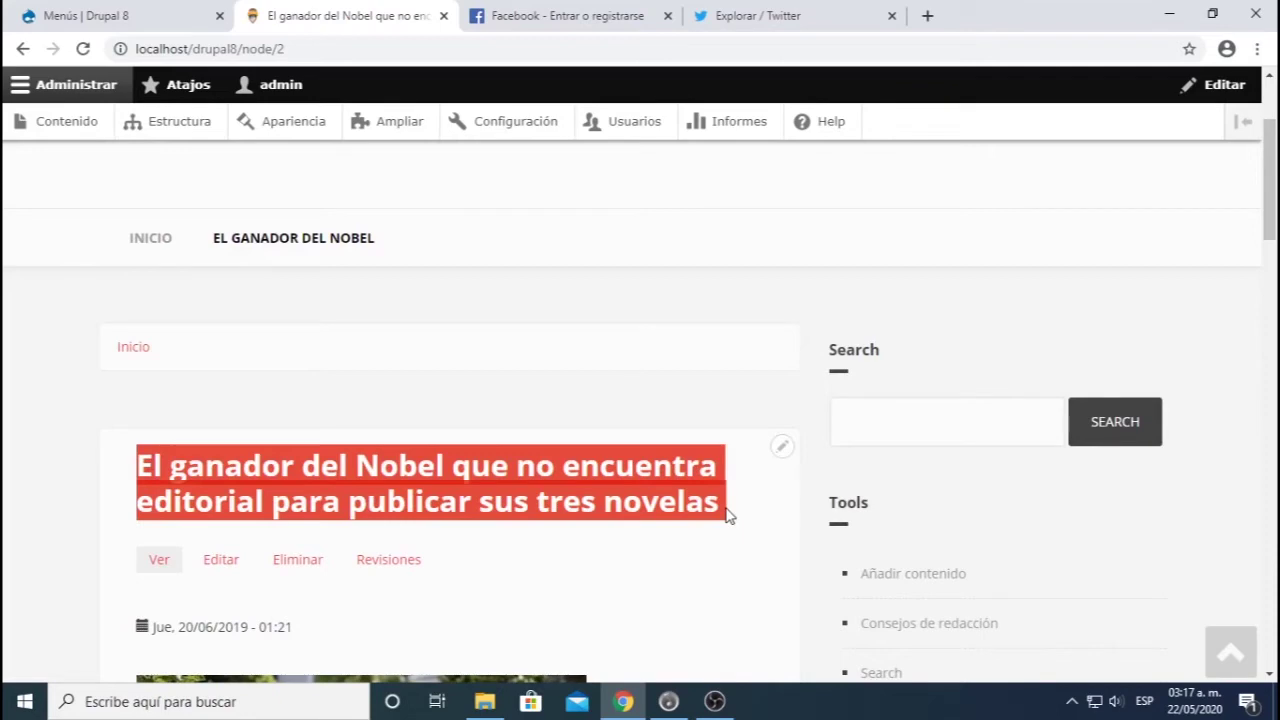
click(727, 515)
drag(240, 48, 486, 249)
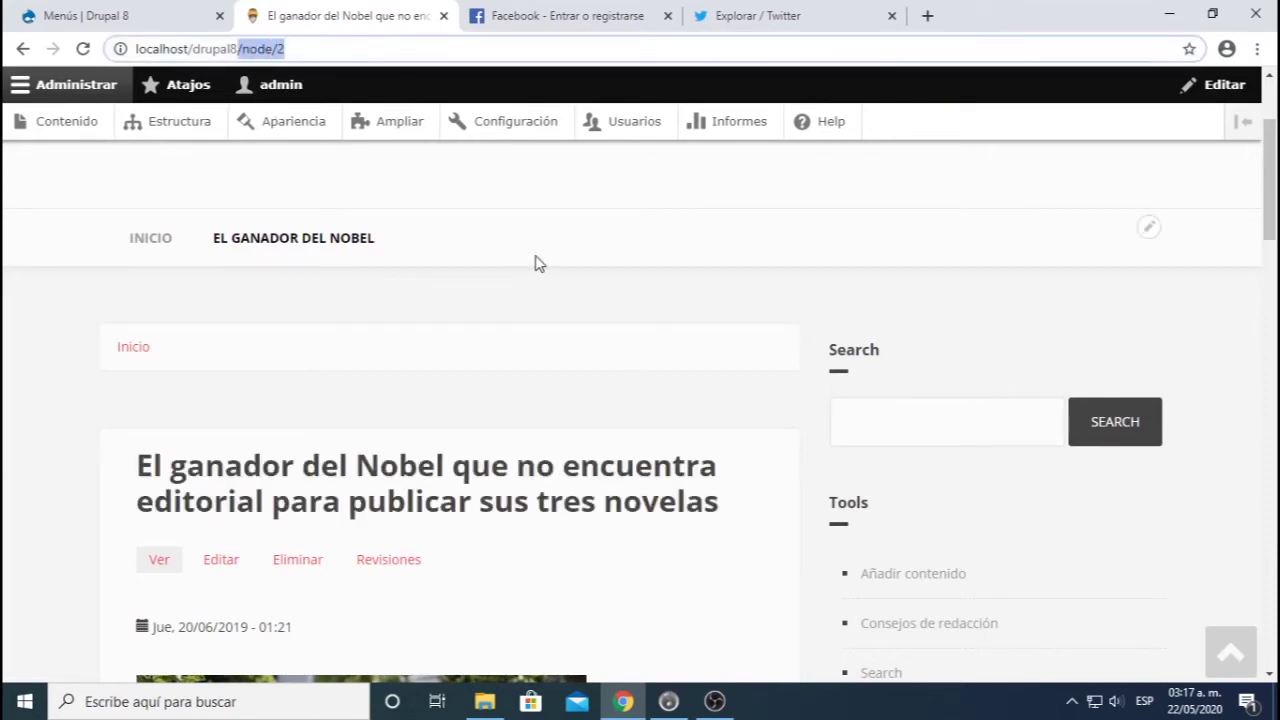
click(474, 207)
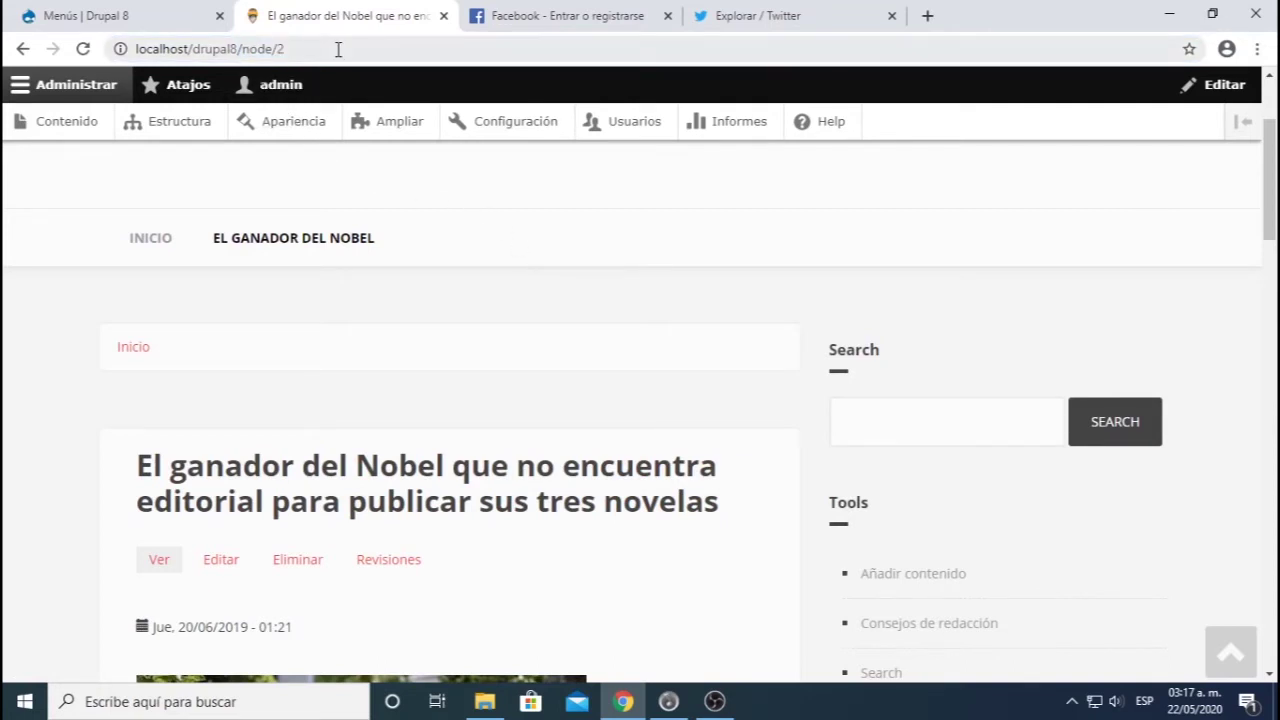
scroll(536, 376, up, 2)
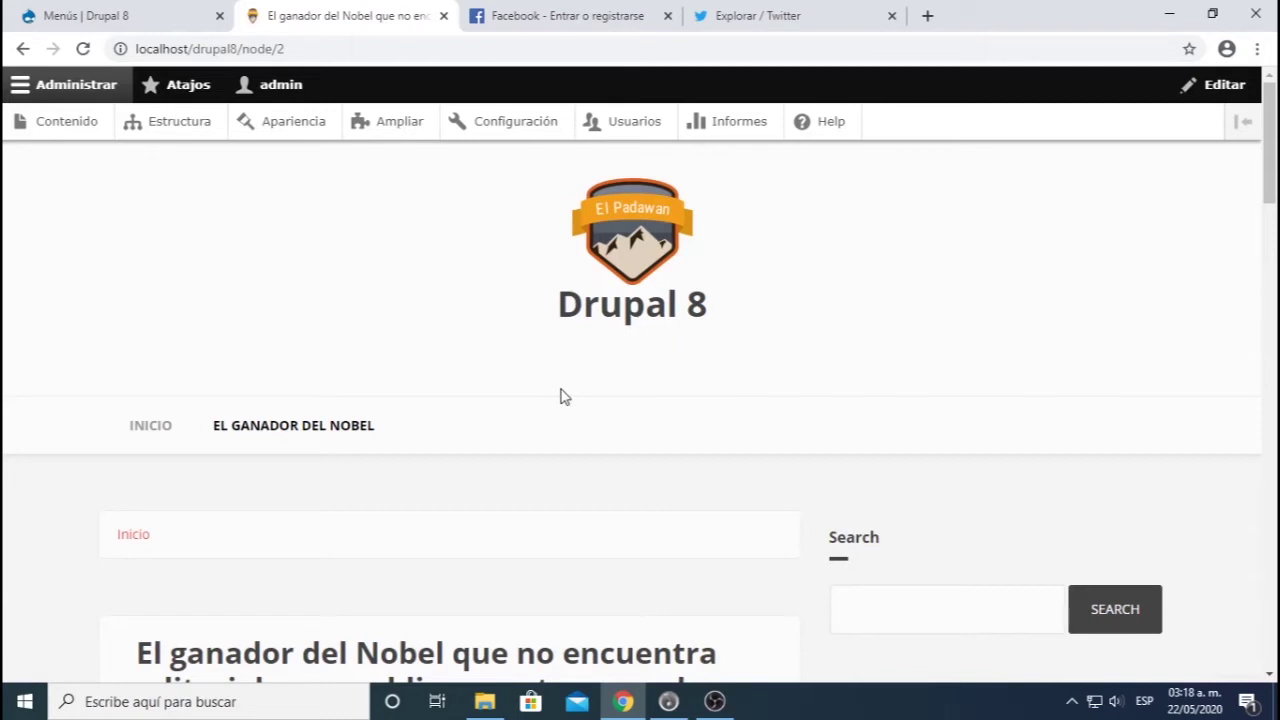
- Examine the article's address, distinguishing the localhost domain from the drupal8 site folder
double_click(186, 48)
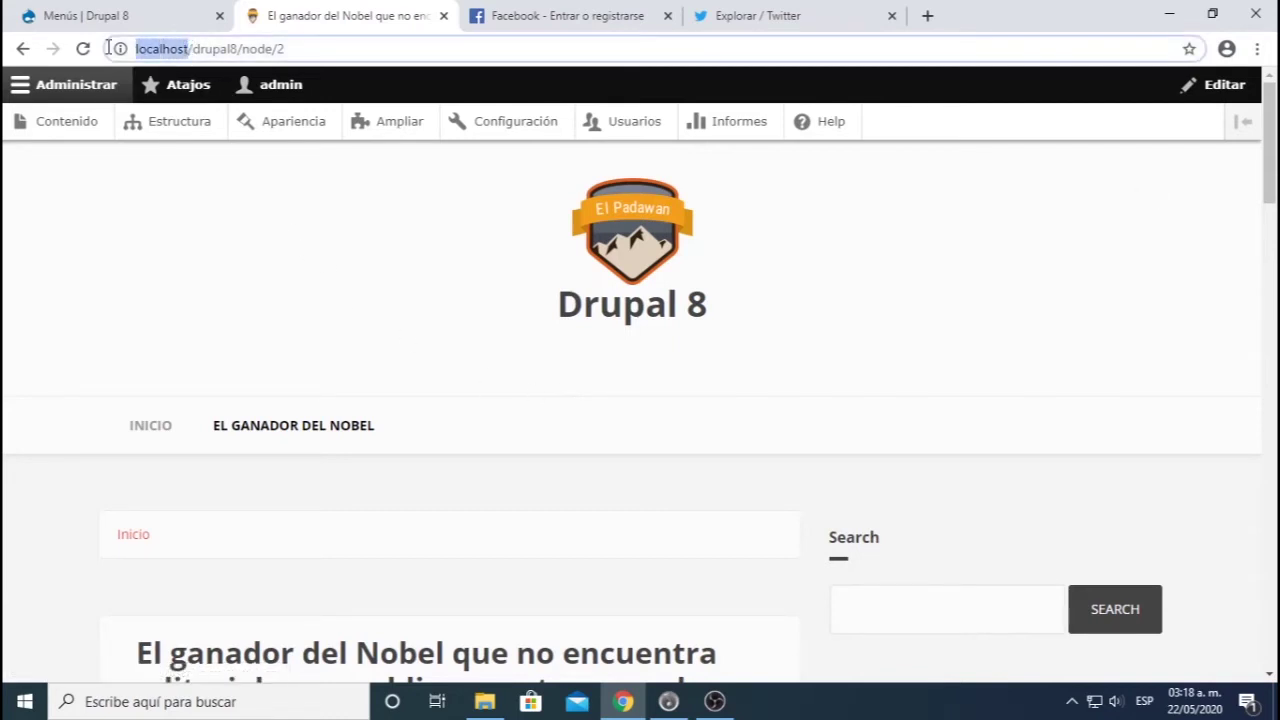
click(190, 48)
drag(190, 48, 127, 48)
click(195, 48)
drag(195, 48, 244, 48)
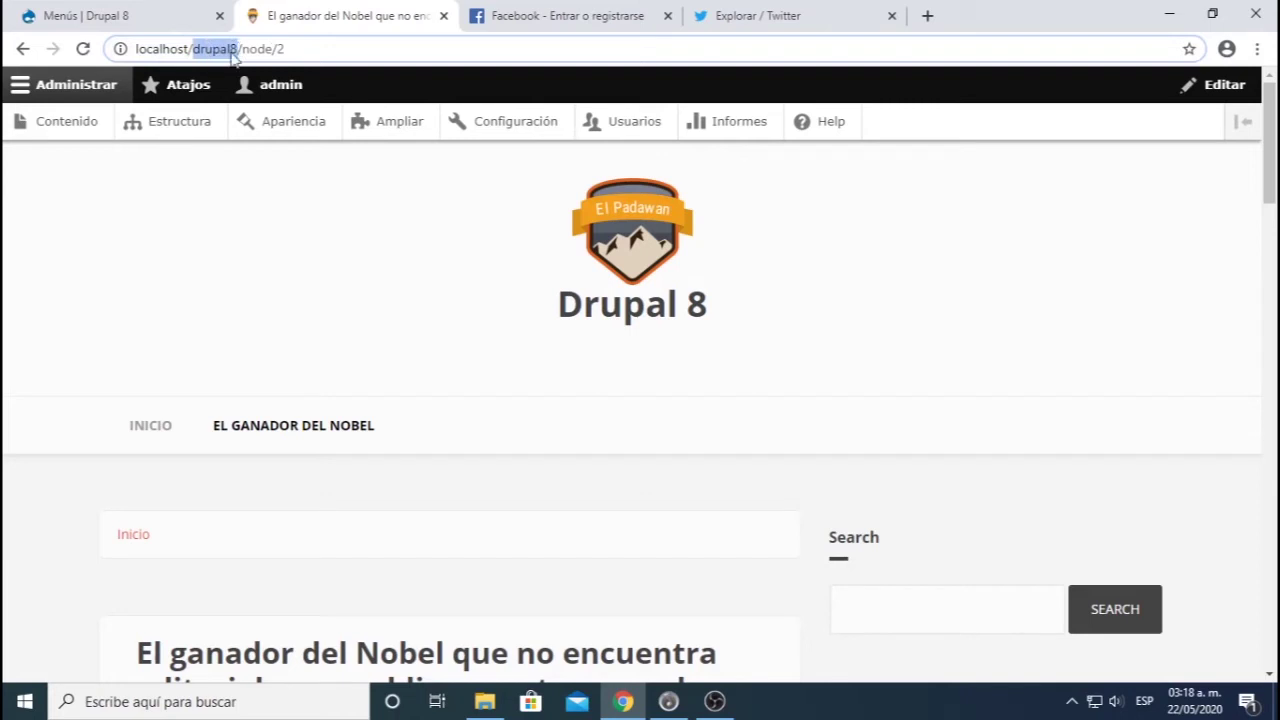
click(239, 48)
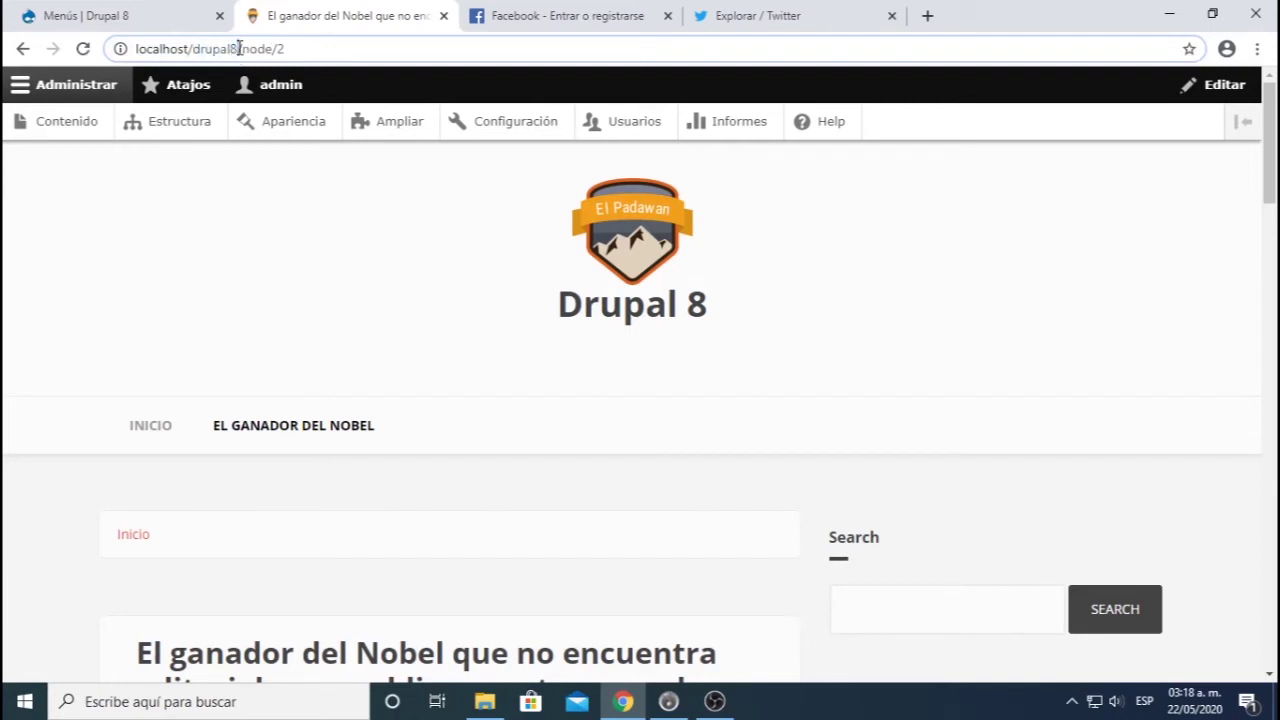
drag(243, 48, 192, 48)
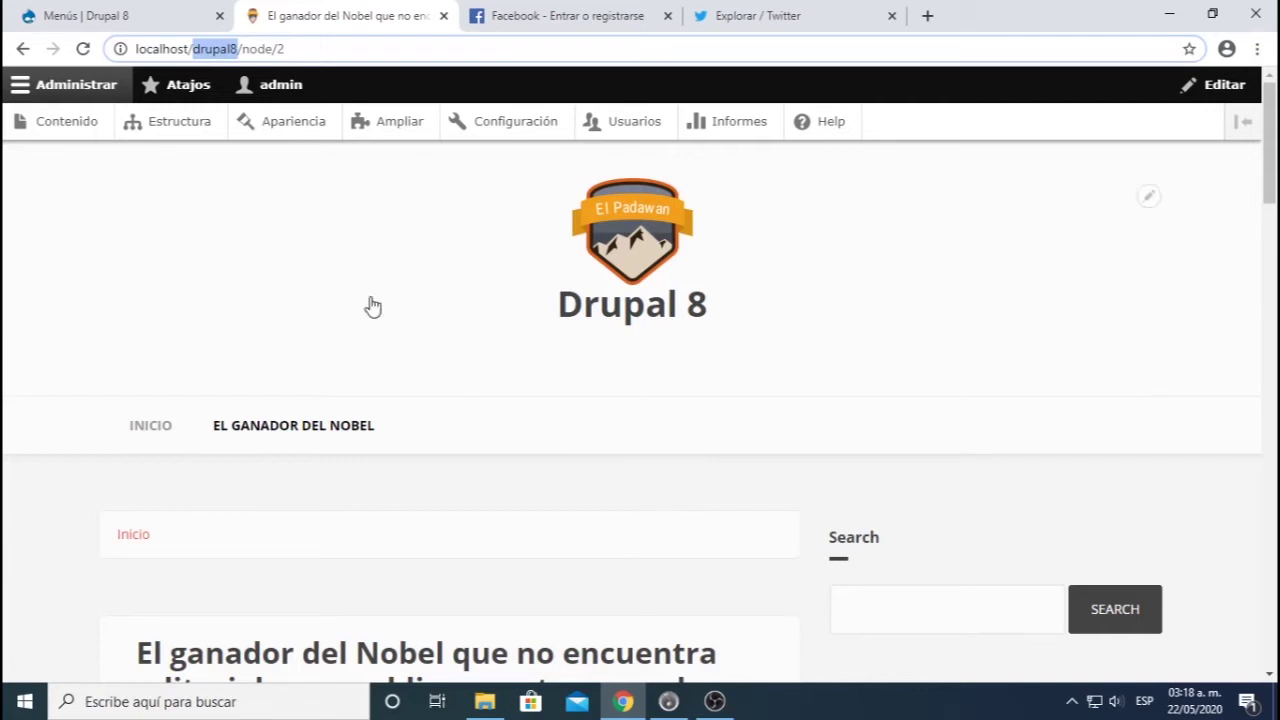
click(240, 48)
drag(190, 48, 72, 47)
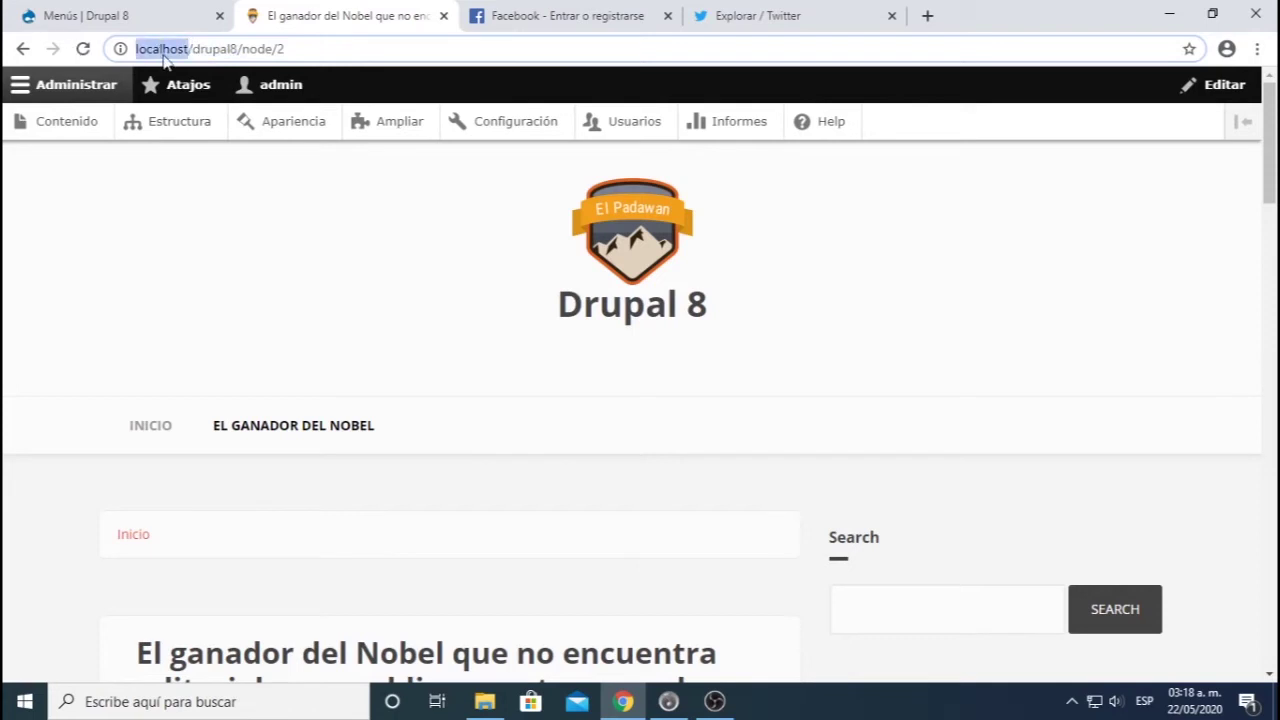
click(195, 48)
- Try removing the drupal8 segment from the article's address to get localhost/node/2, and restore the original address
drag(188, 48, 242, 48)
click(192, 48)
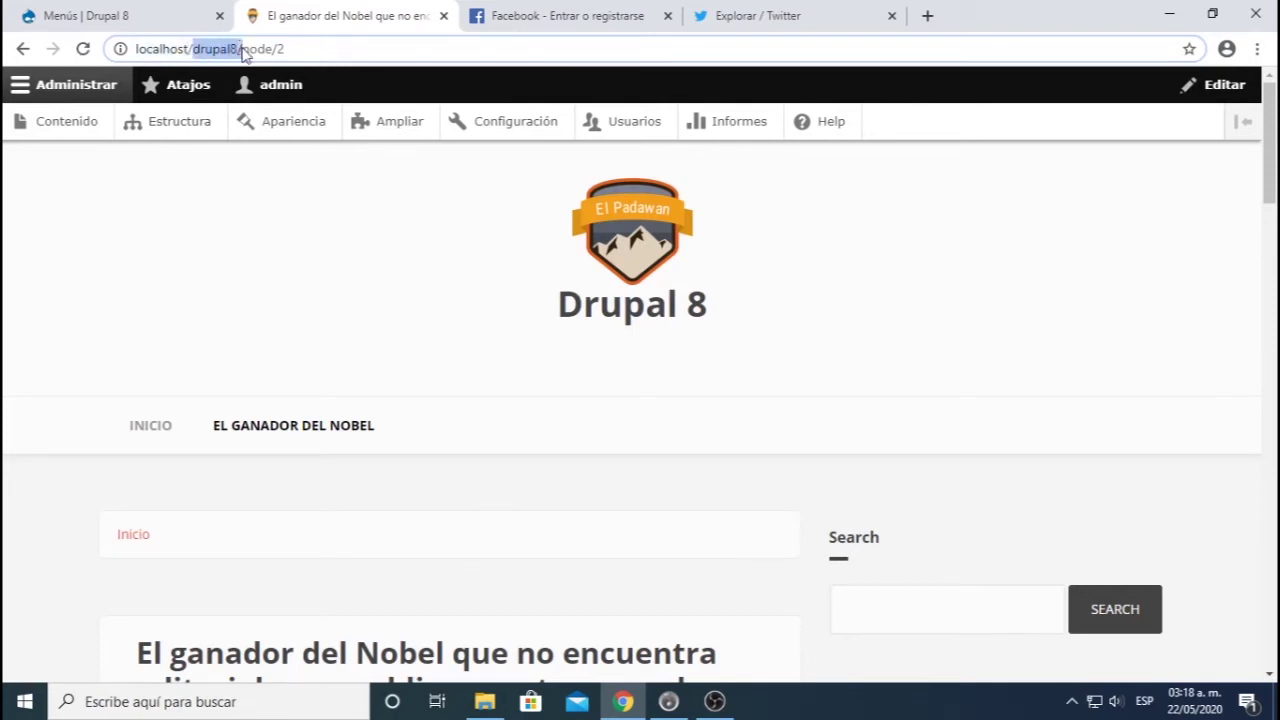
key(BackSpace)
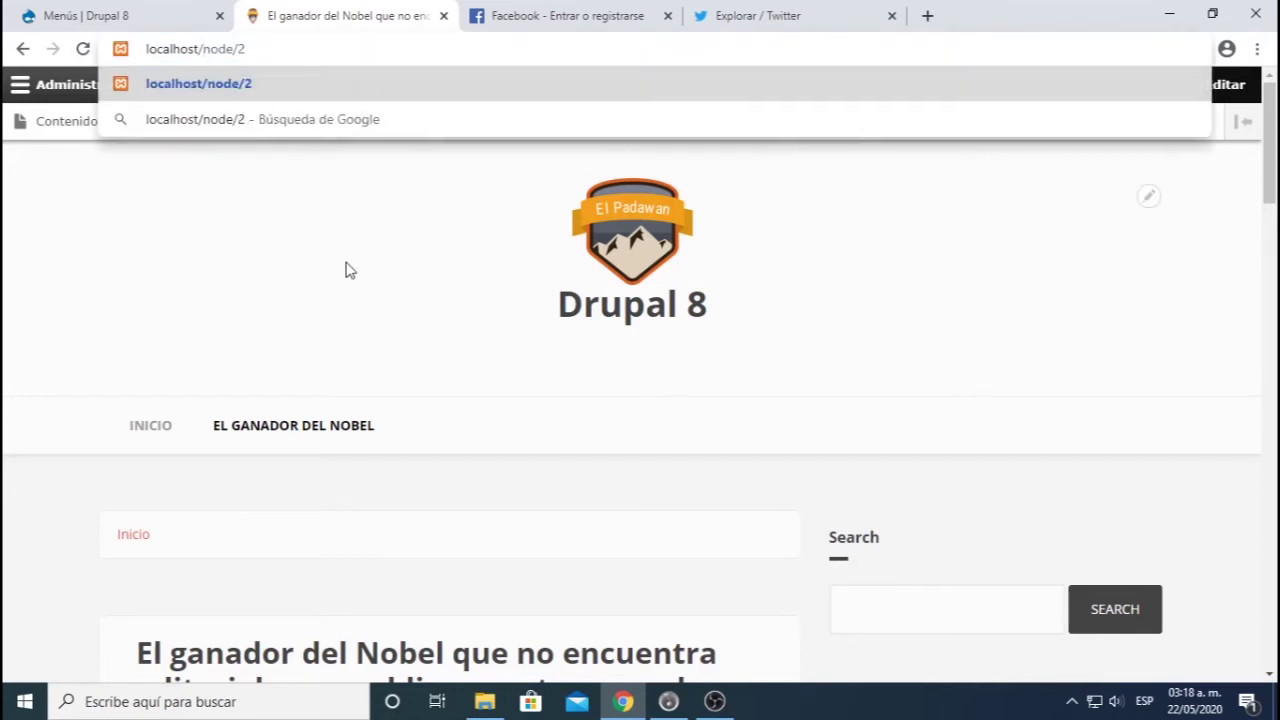
key(Return)
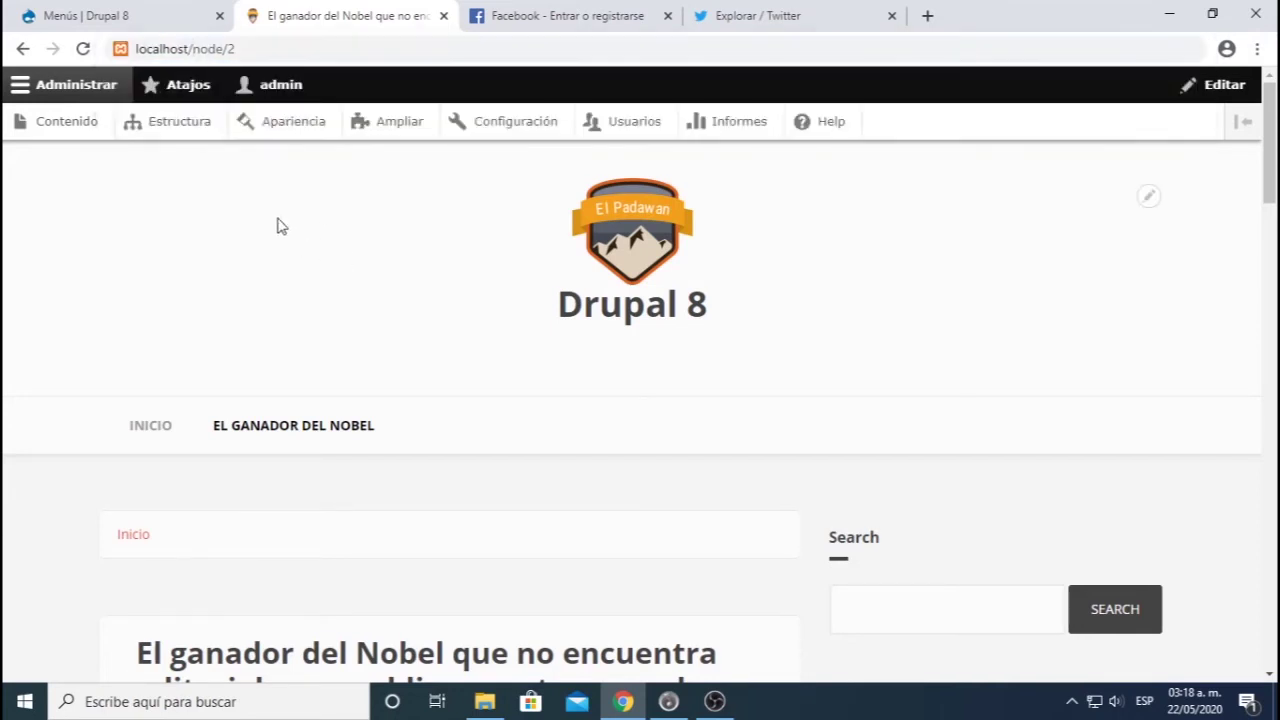
click(267, 55)
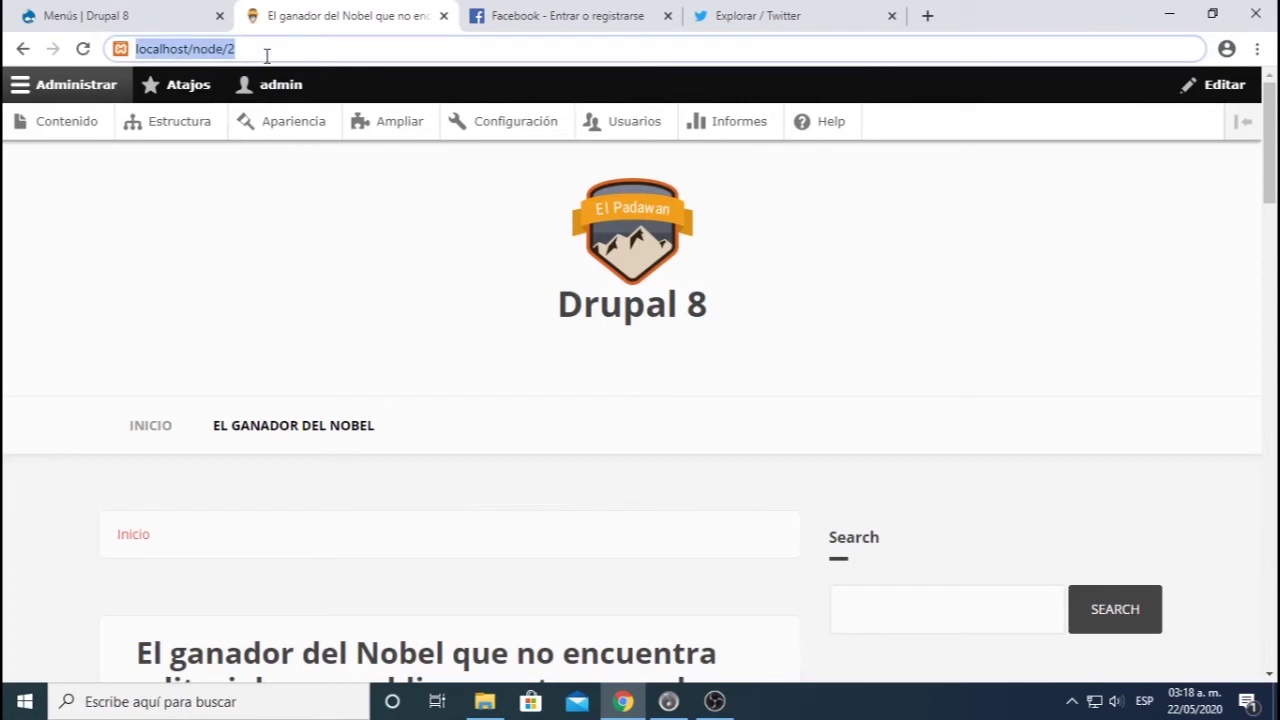
key(Escape)
- Review the localhost part of the restored address and look through the article's content
click(173, 48)
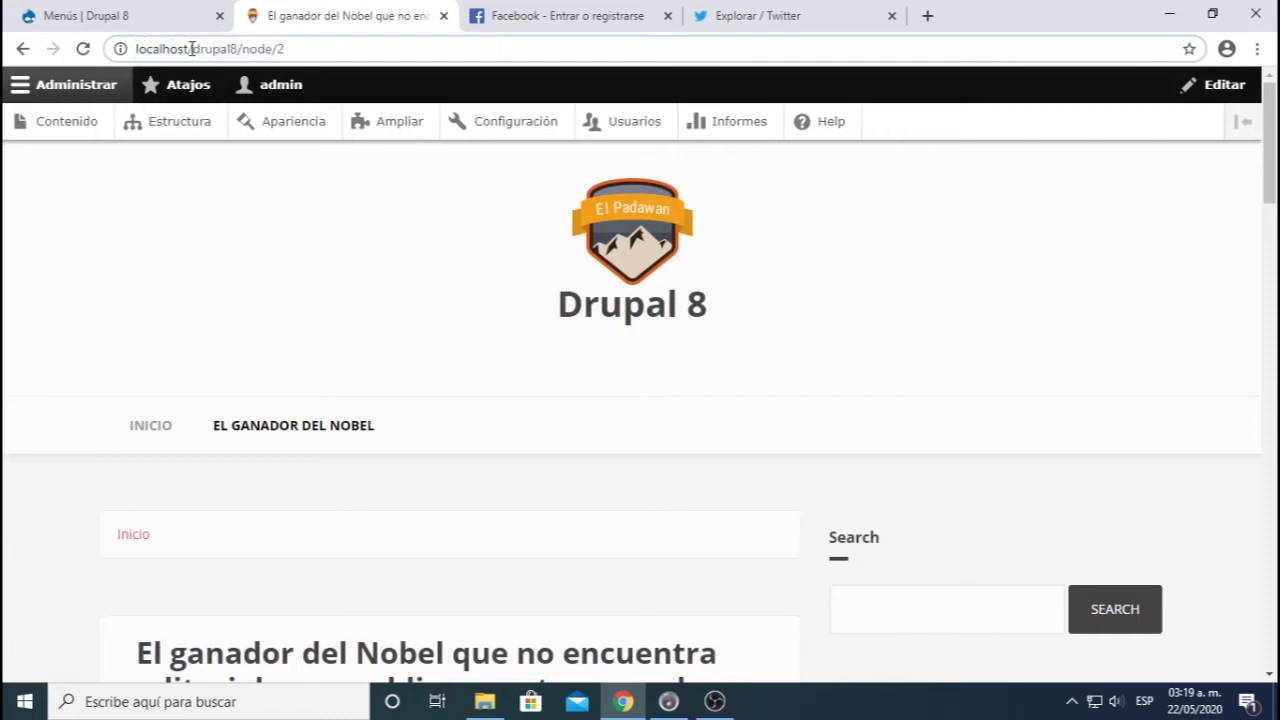
double_click(190, 48)
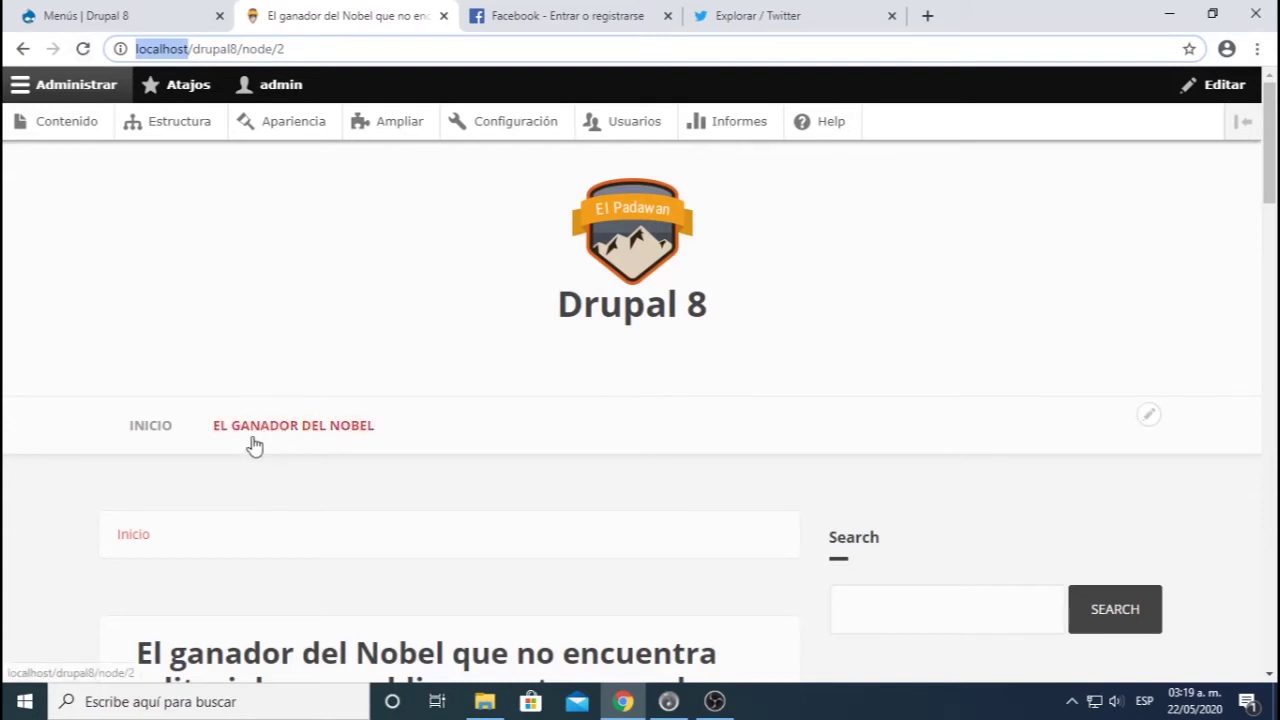
scroll(255, 446, down, 2)
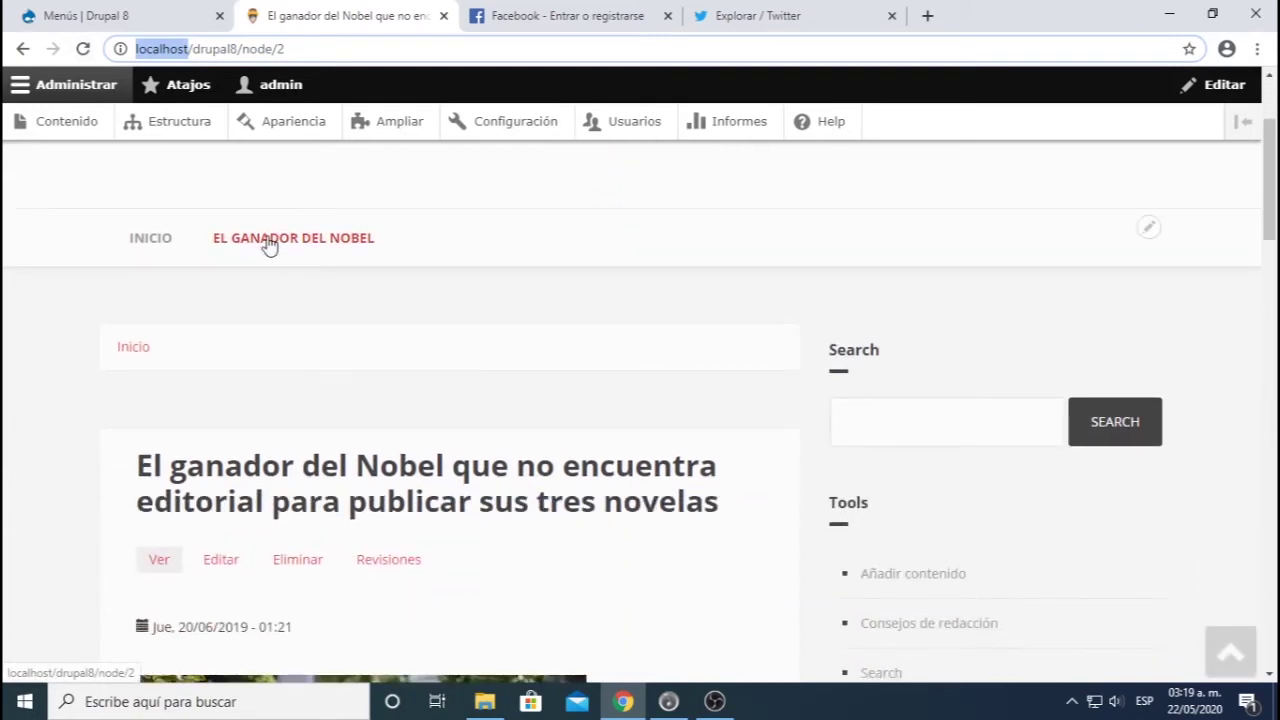
scroll(269, 271, down, 10)
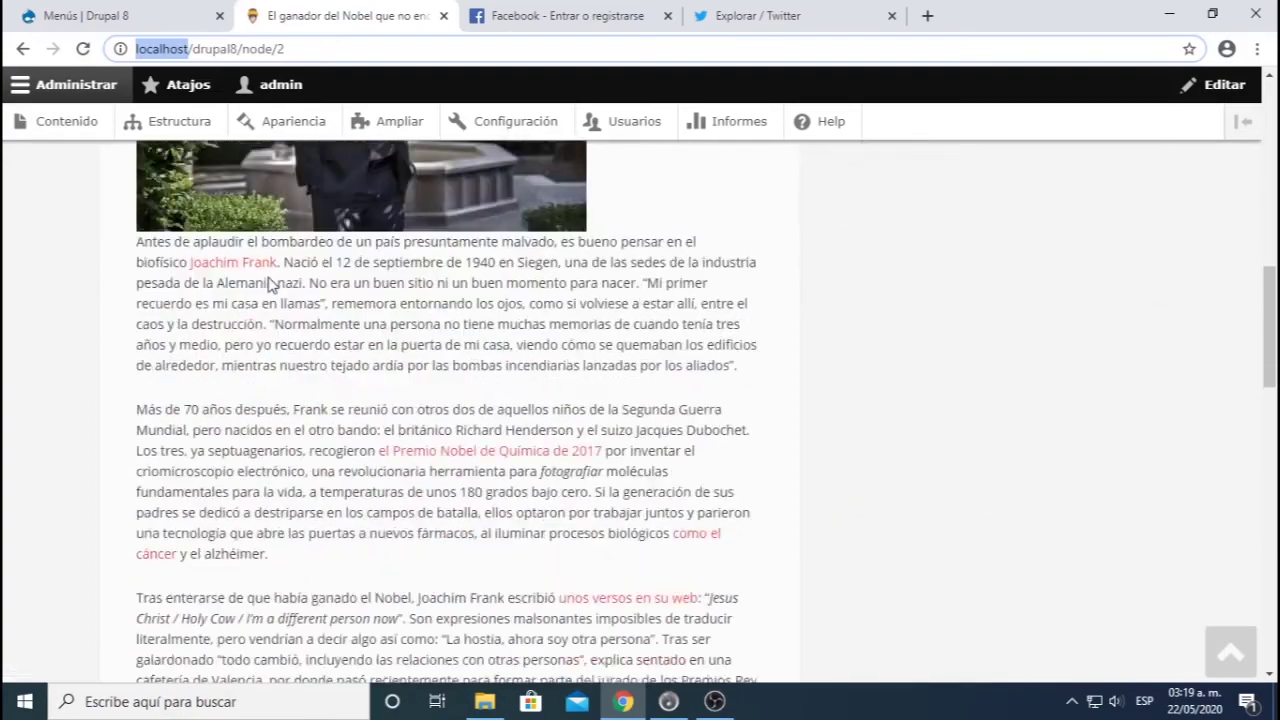
scroll(335, 460, down, 7)
scroll(335, 466, up, 15)
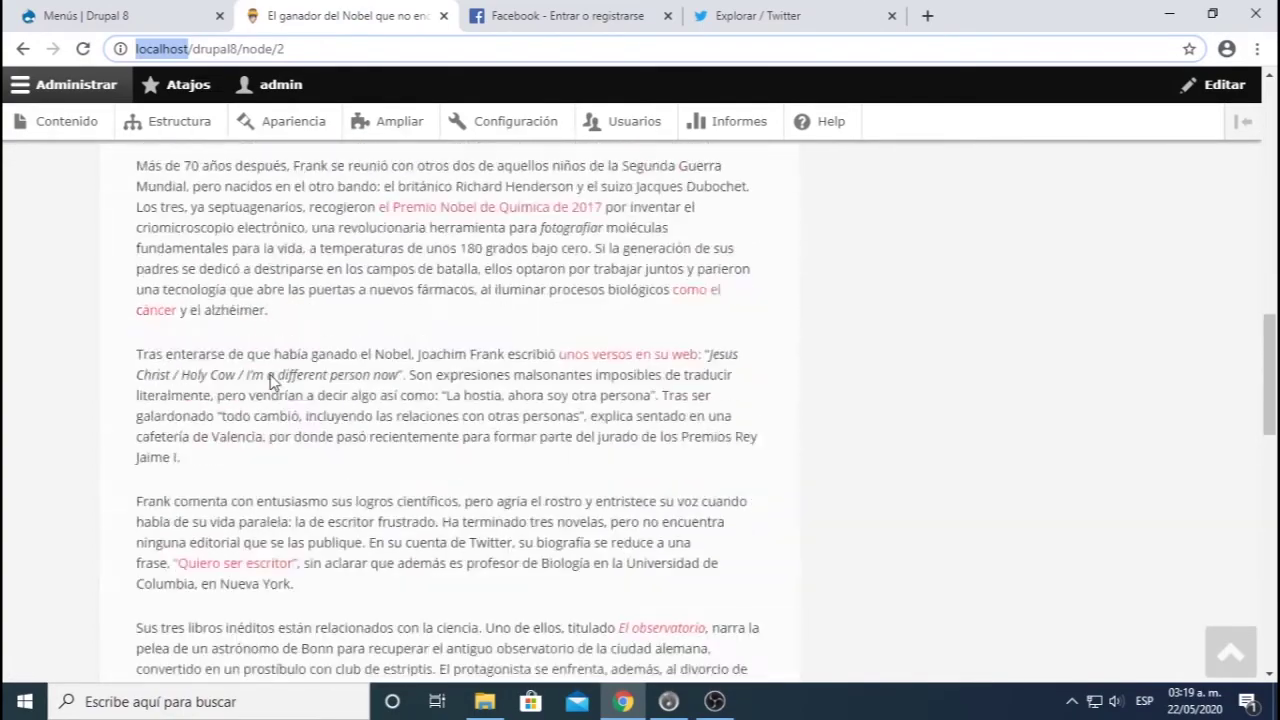
- Return to the site's home page and open the article "México ratifica el nuevo TLC con EE UU y Canadá"
click(638, 204)
scroll(403, 427, down, 5)
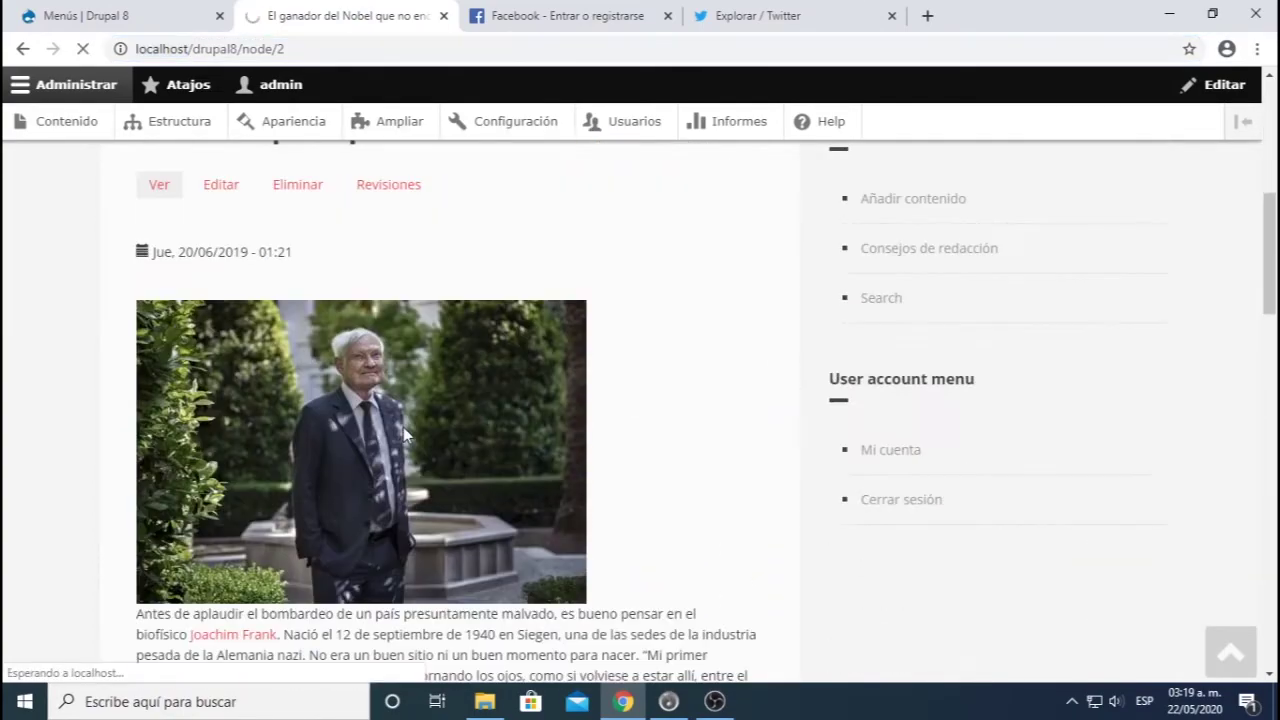
scroll(403, 435, down, 15)
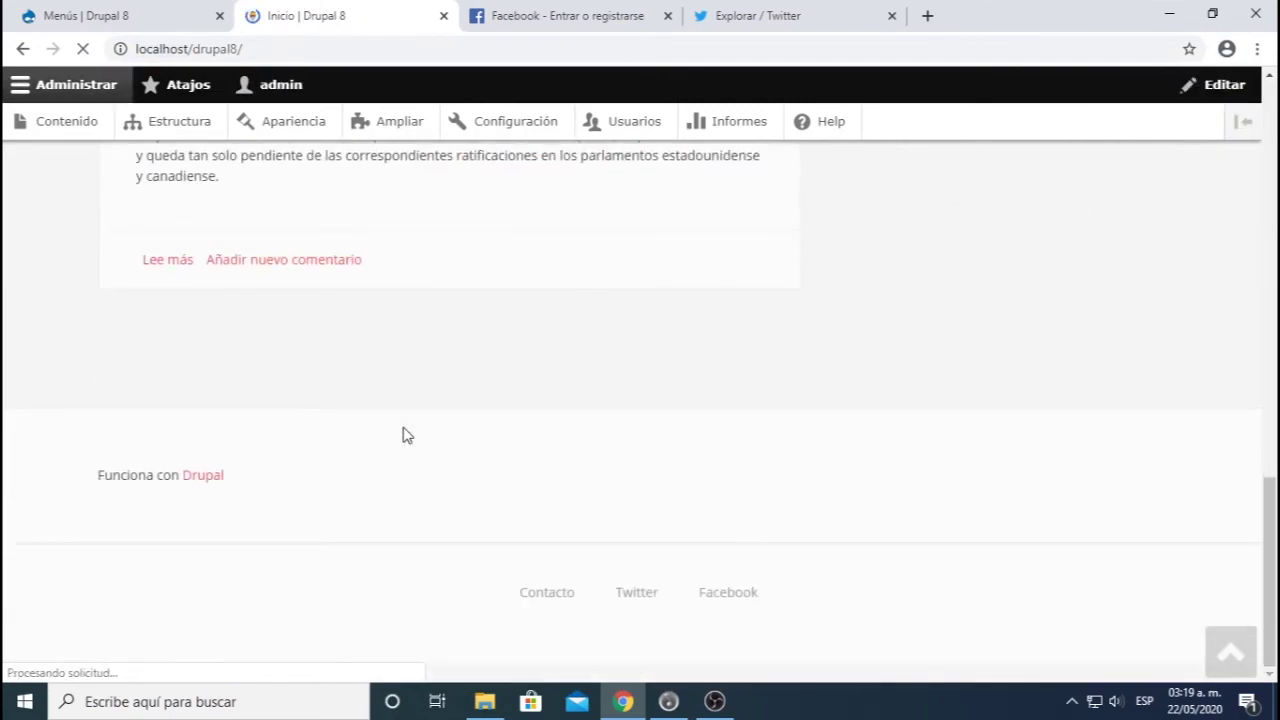
scroll(406, 435, up, 7)
scroll(406, 500, down, 3)
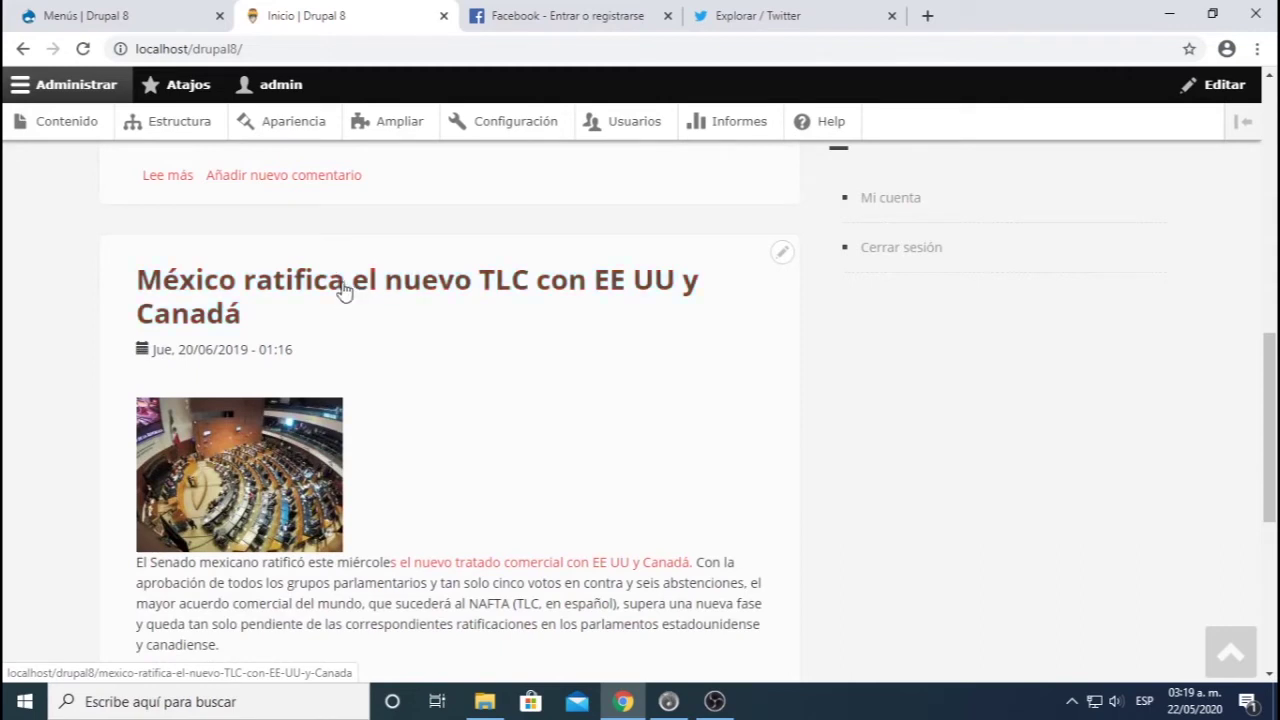
click(259, 291)
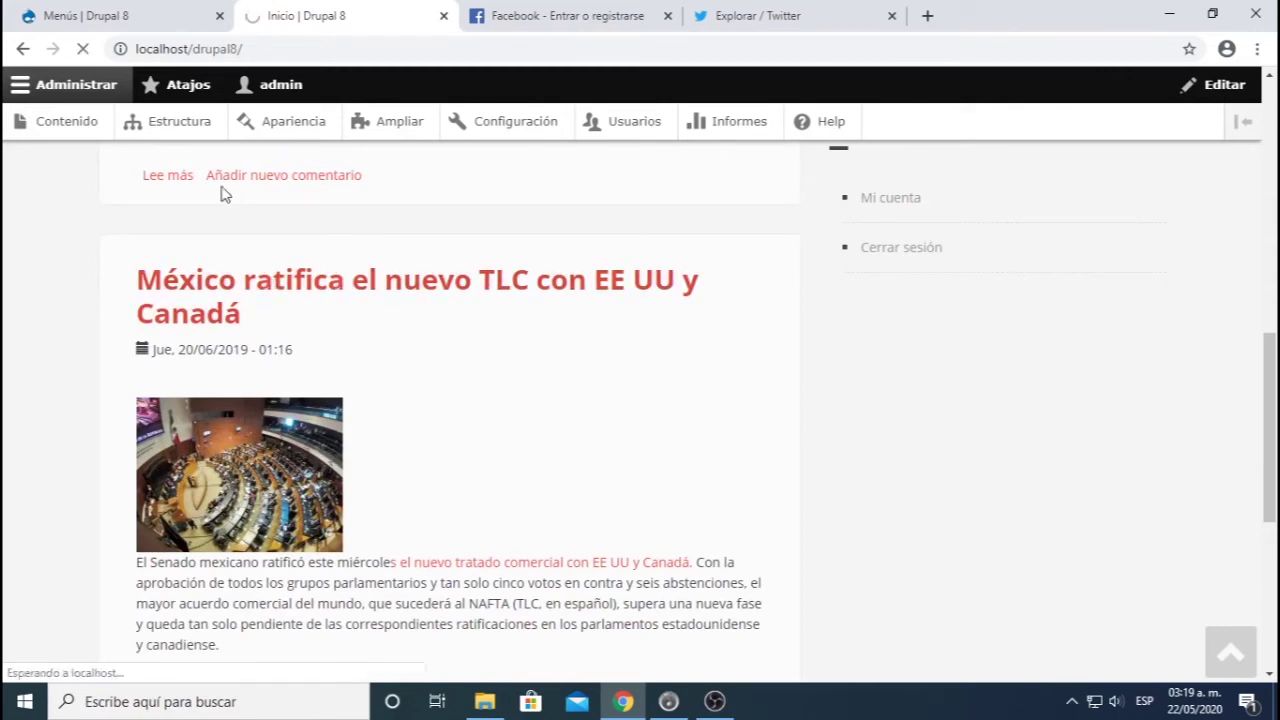
- Examine the México article's readable internal address and compare it with the external Twitter and Facebook links in the footer
click(551, 49)
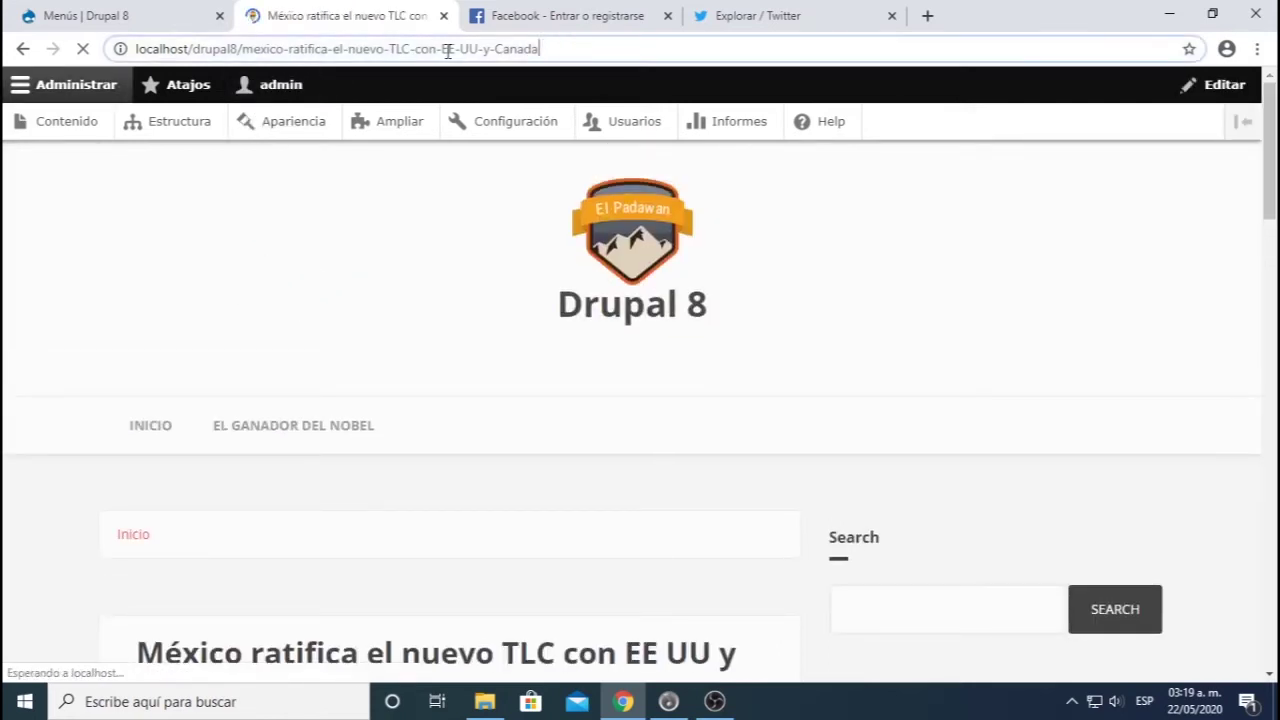
click(152, 50)
triple_click(157, 49)
click(158, 49)
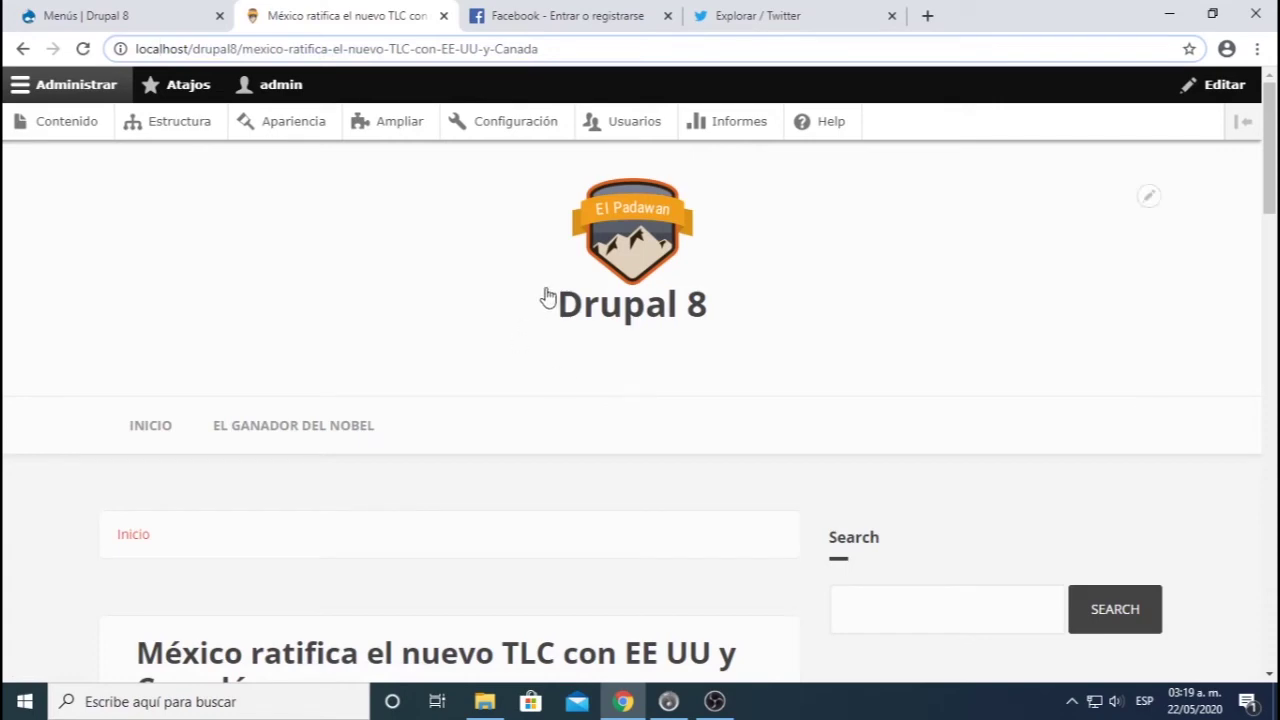
scroll(543, 400, down, 10)
scroll(547, 400, down, 6)
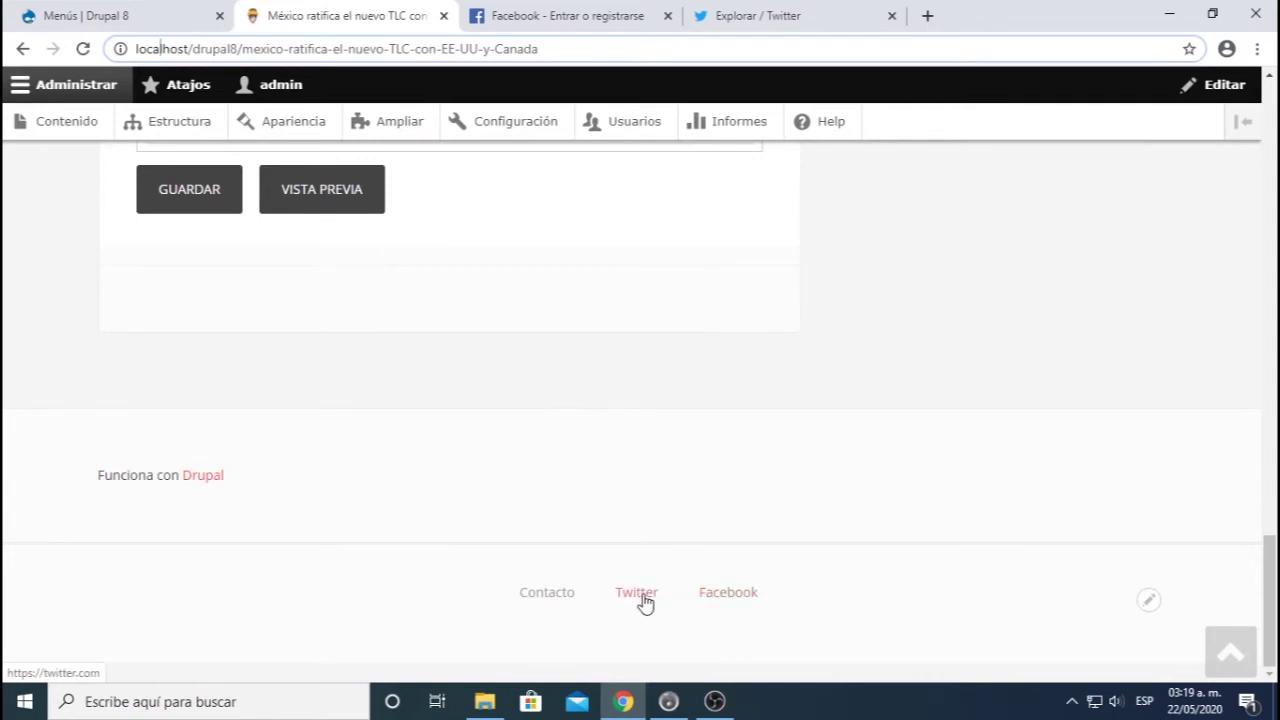
scroll(645, 600, up, 20)
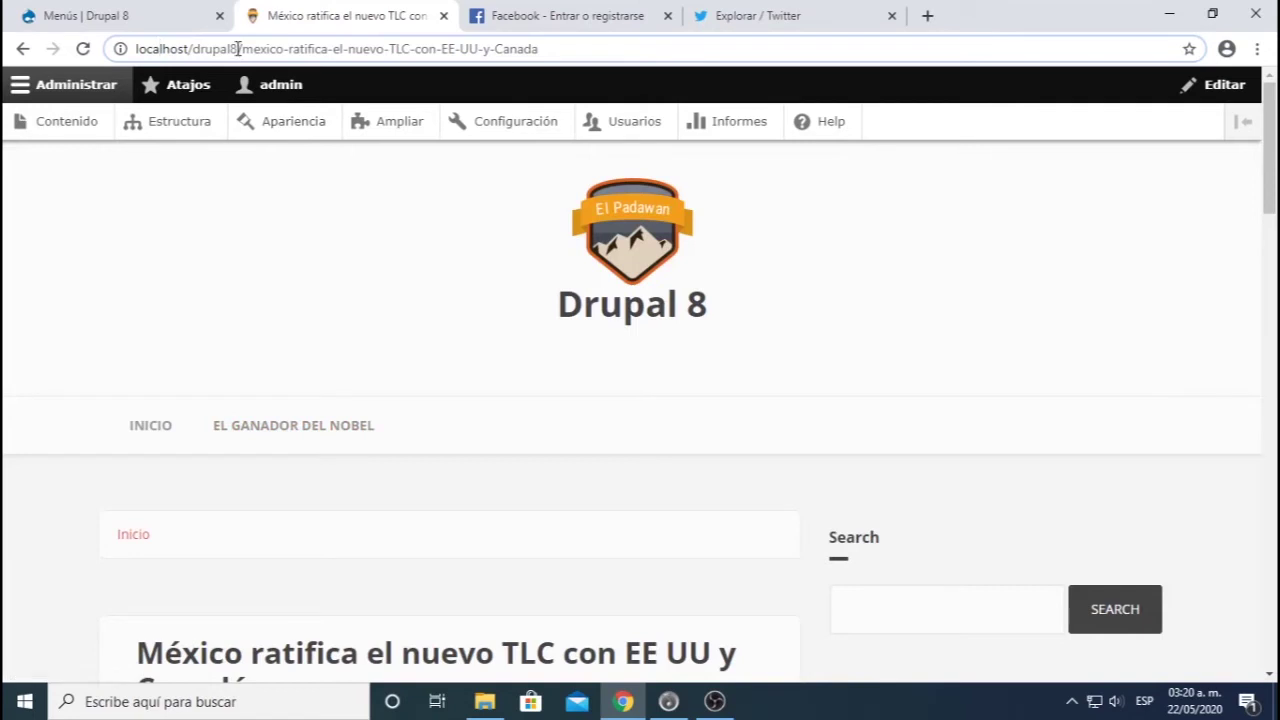
- Reopen El ganador del Nobel from the main navigation and compare the localhost/drupal8 base with the internal path /node/2 in its address
click(341, 427)
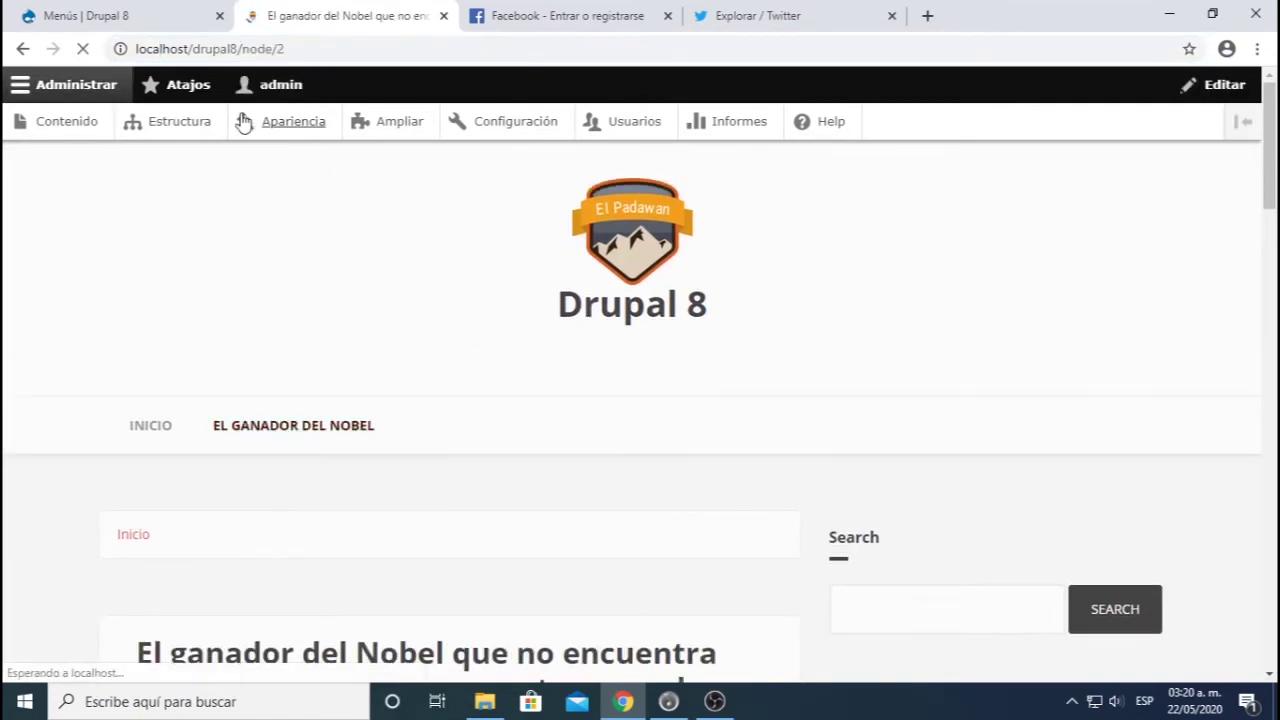
drag(238, 49, 134, 49)
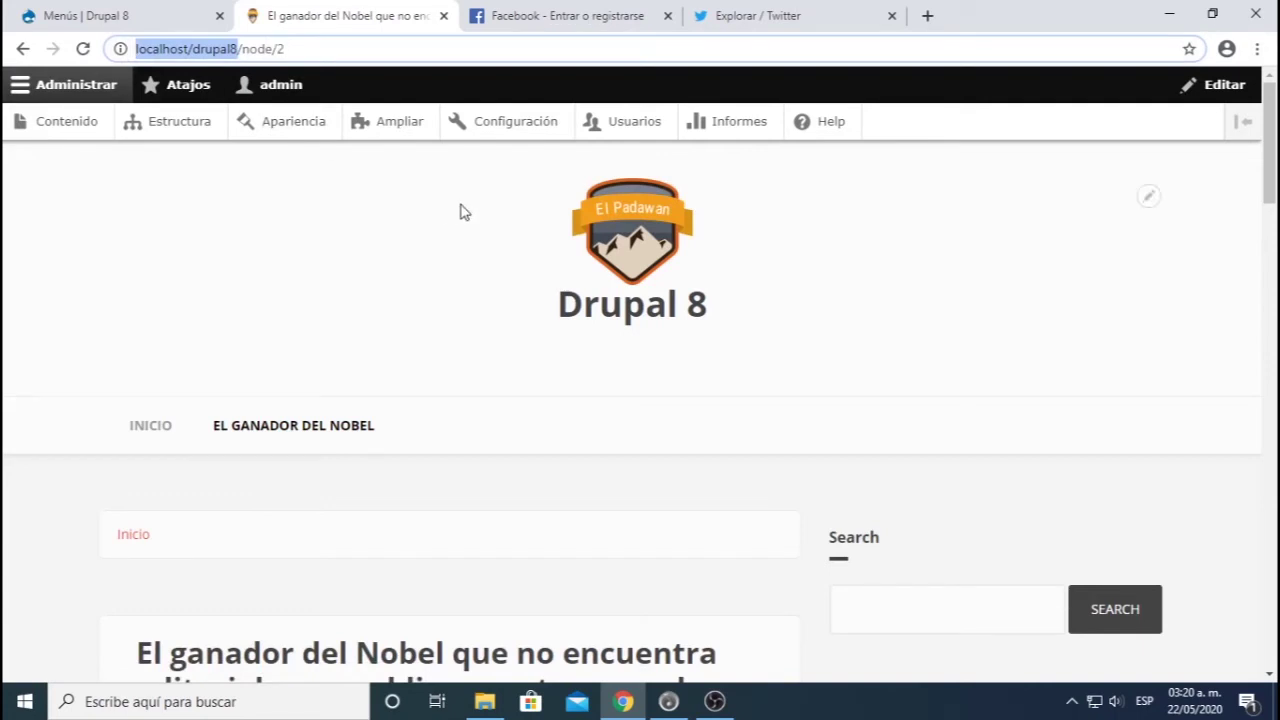
click(273, 49)
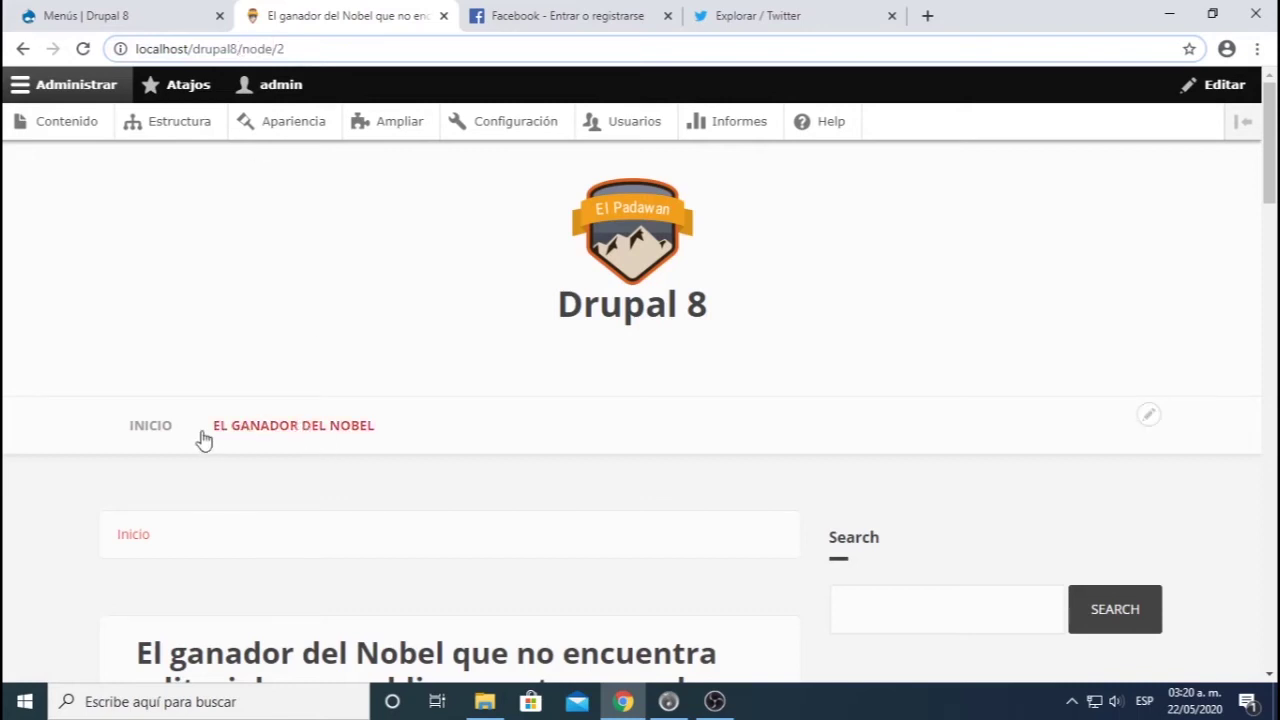
scroll(325, 437, down, 1)
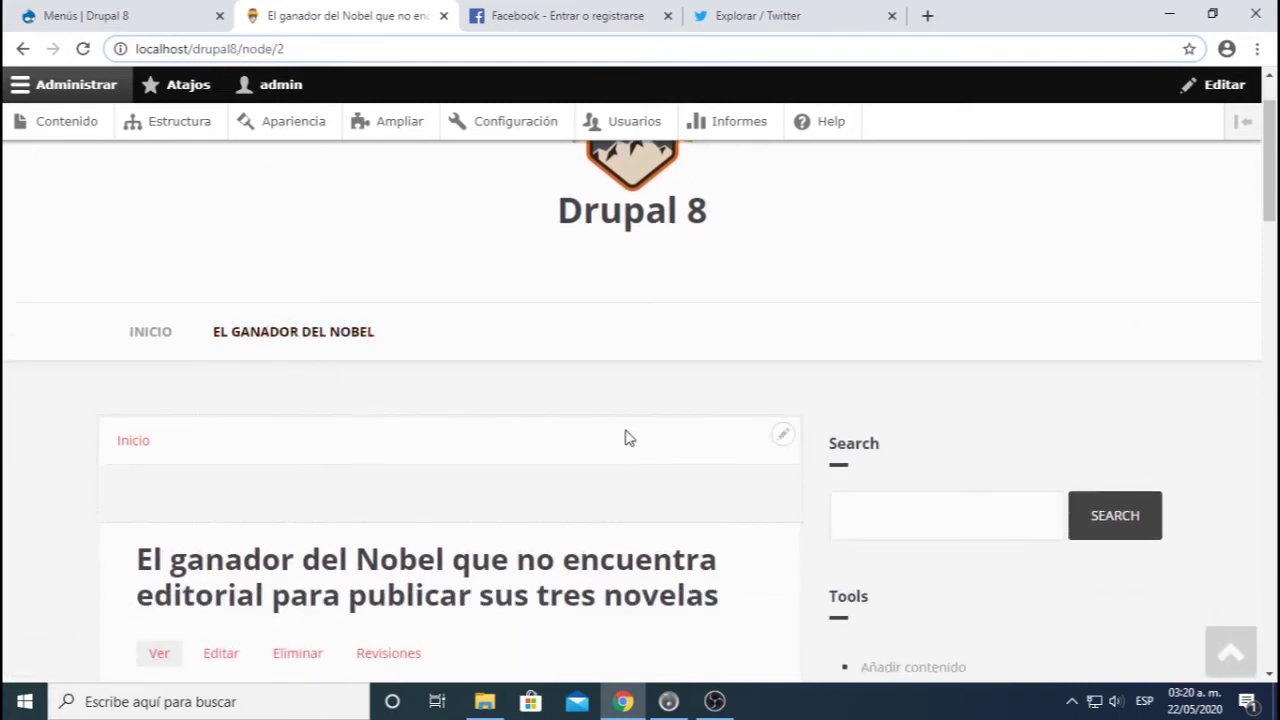
click(411, 459)
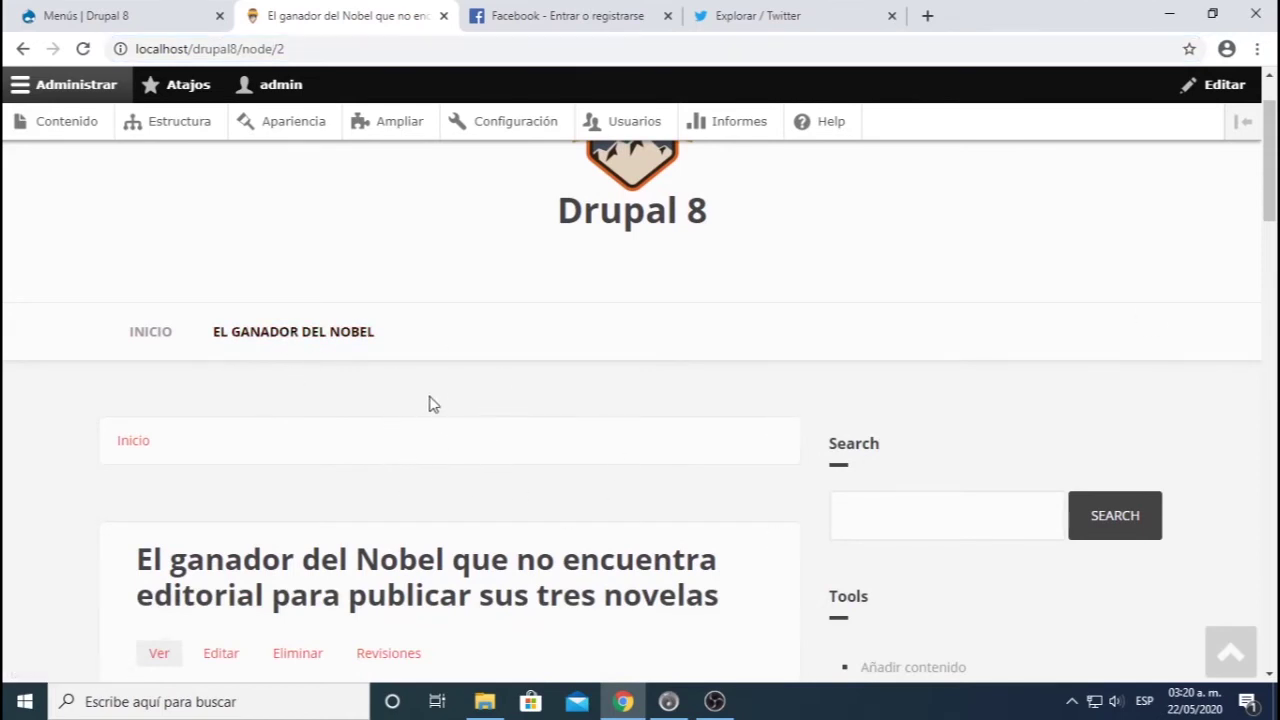
drag(237, 47, 325, 55)
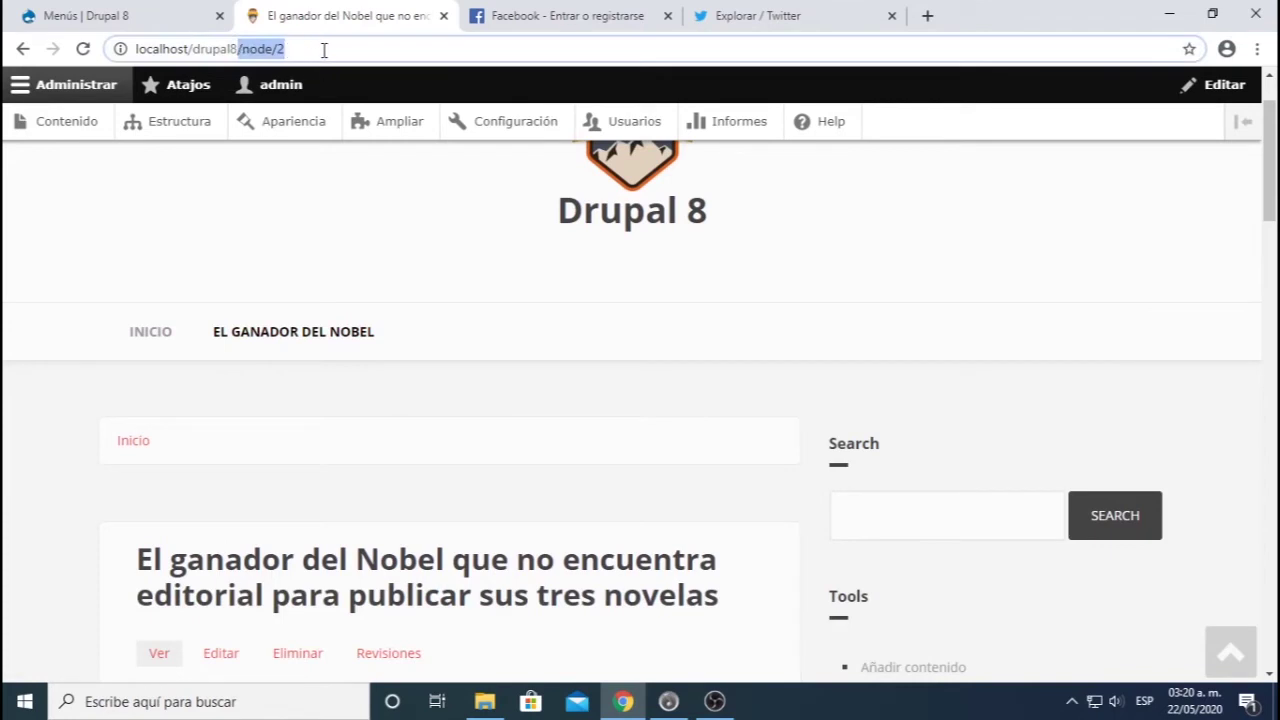
- Re-examine the internal path /node/2 in the Nobel article's address and compare it with the menu administration page's address
click(430, 293)
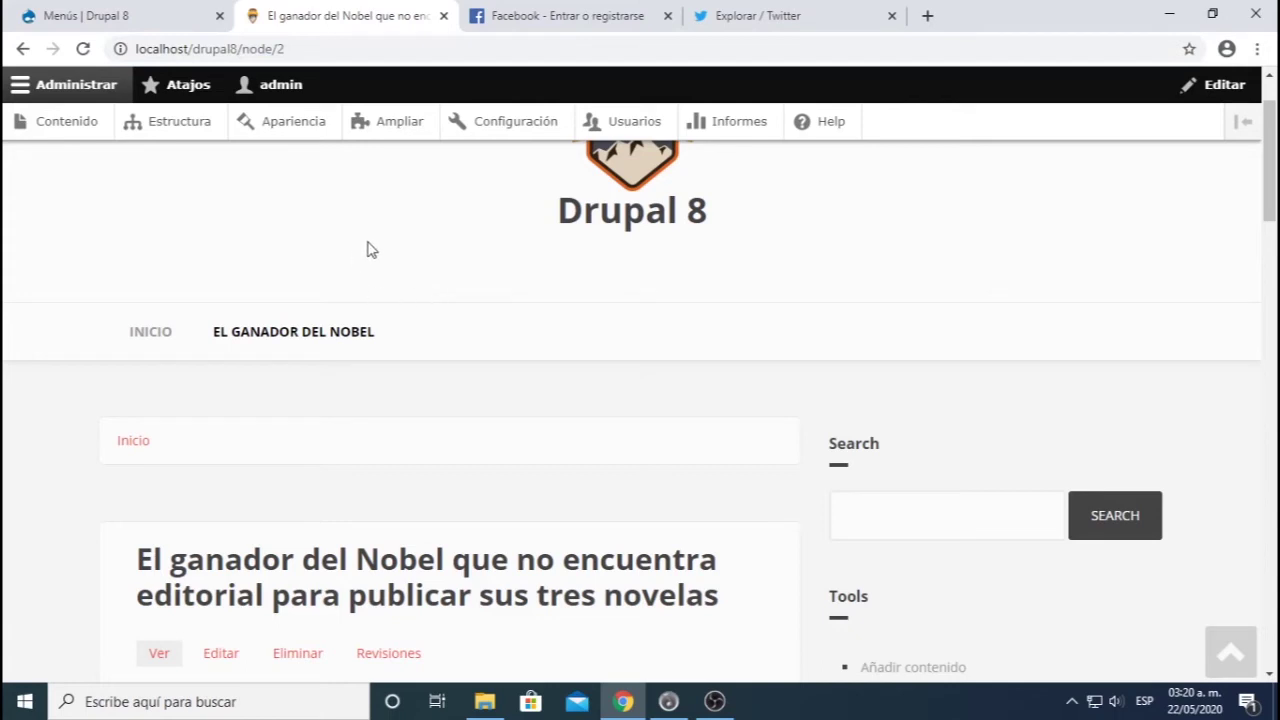
drag(240, 47, 314, 47)
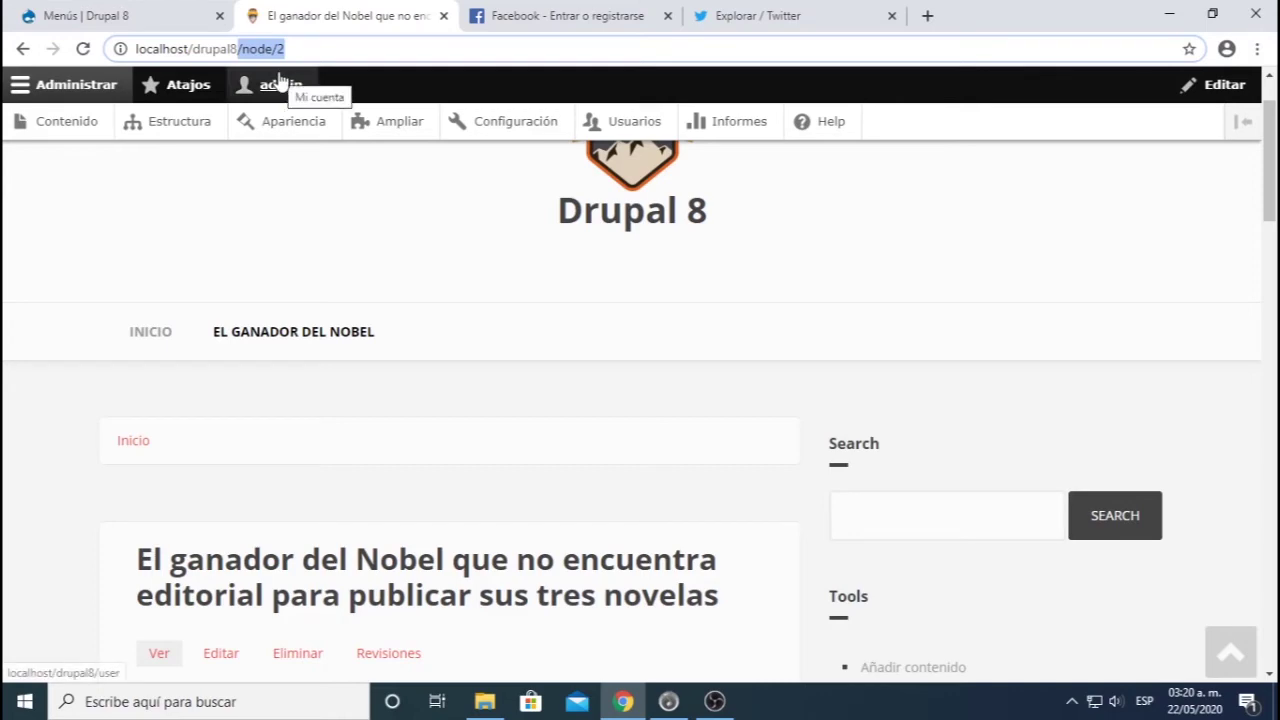
click(110, 16)
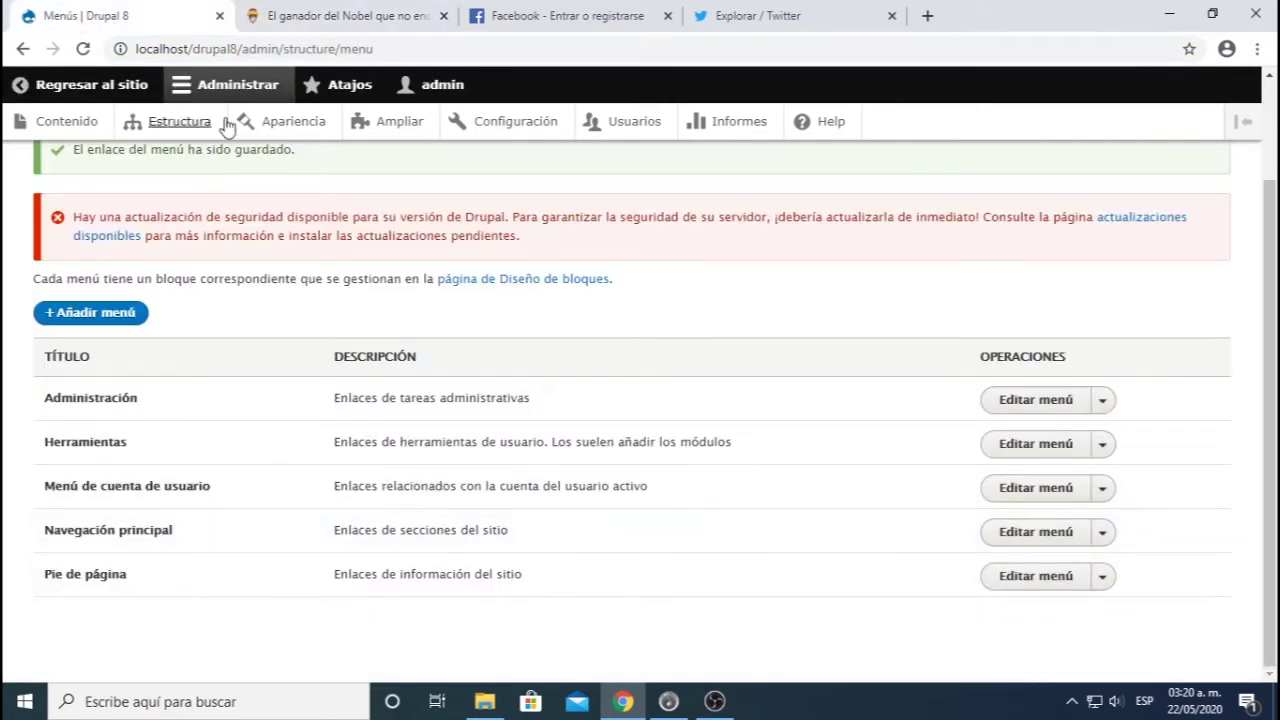
click(323, 13)
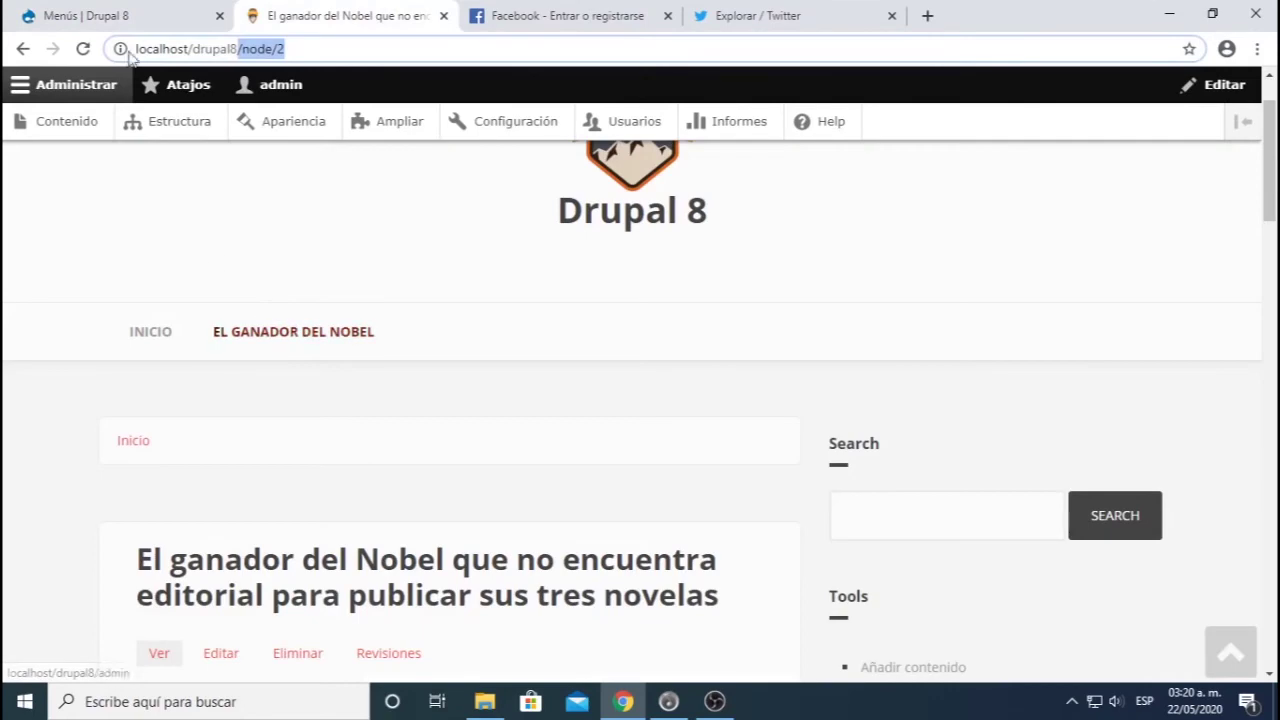
- Delete the El ganador del Nobel link from the Navegación principal menu
click(134, 18)
click(1030, 540)
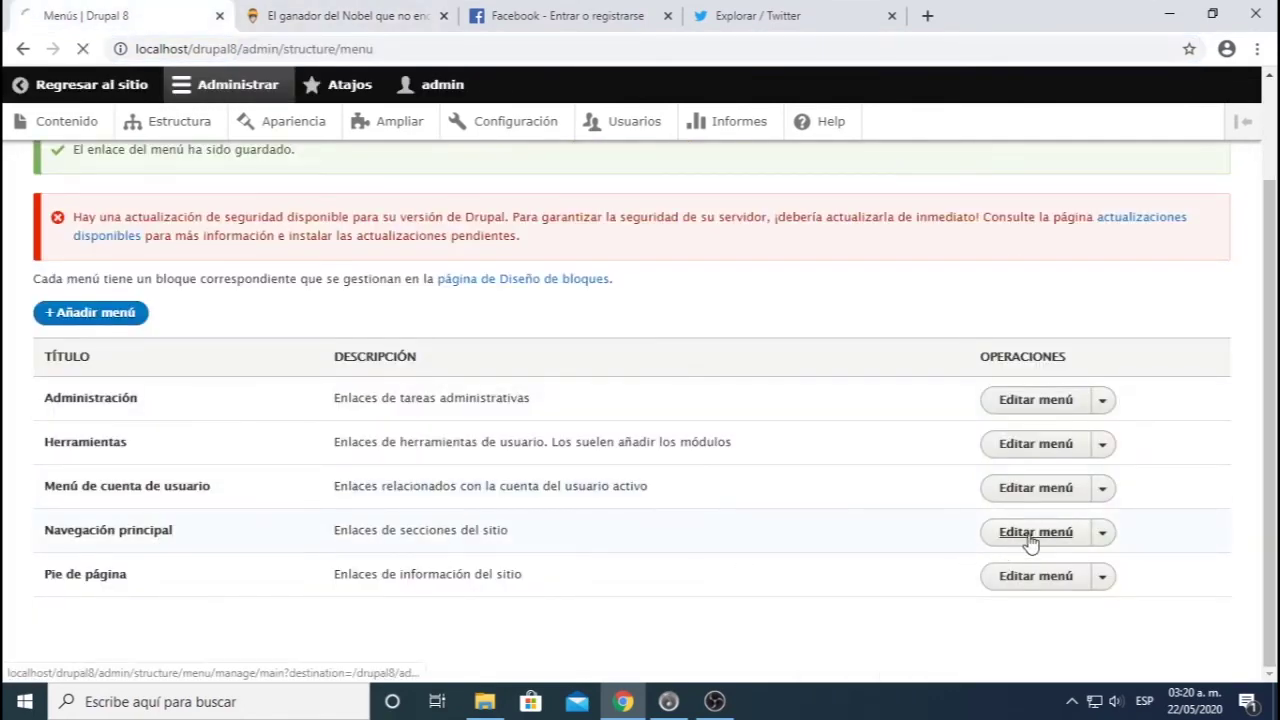
scroll(322, 566, down, 2)
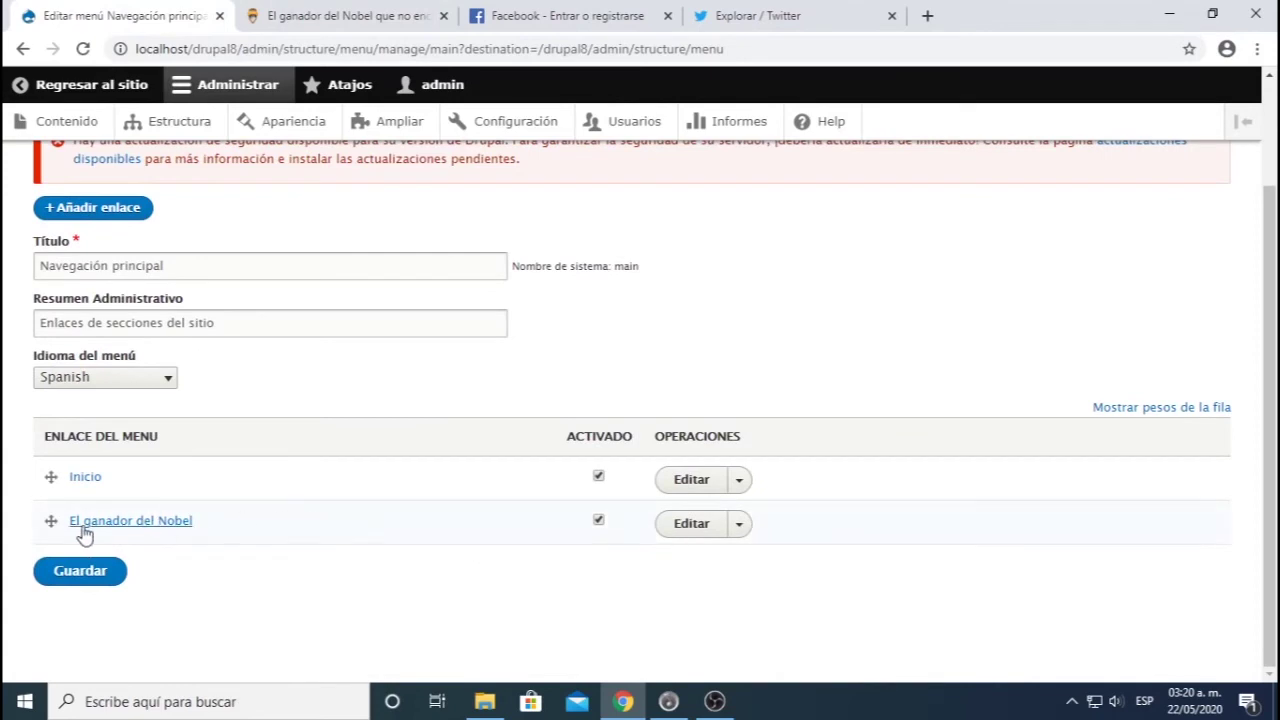
click(739, 526)
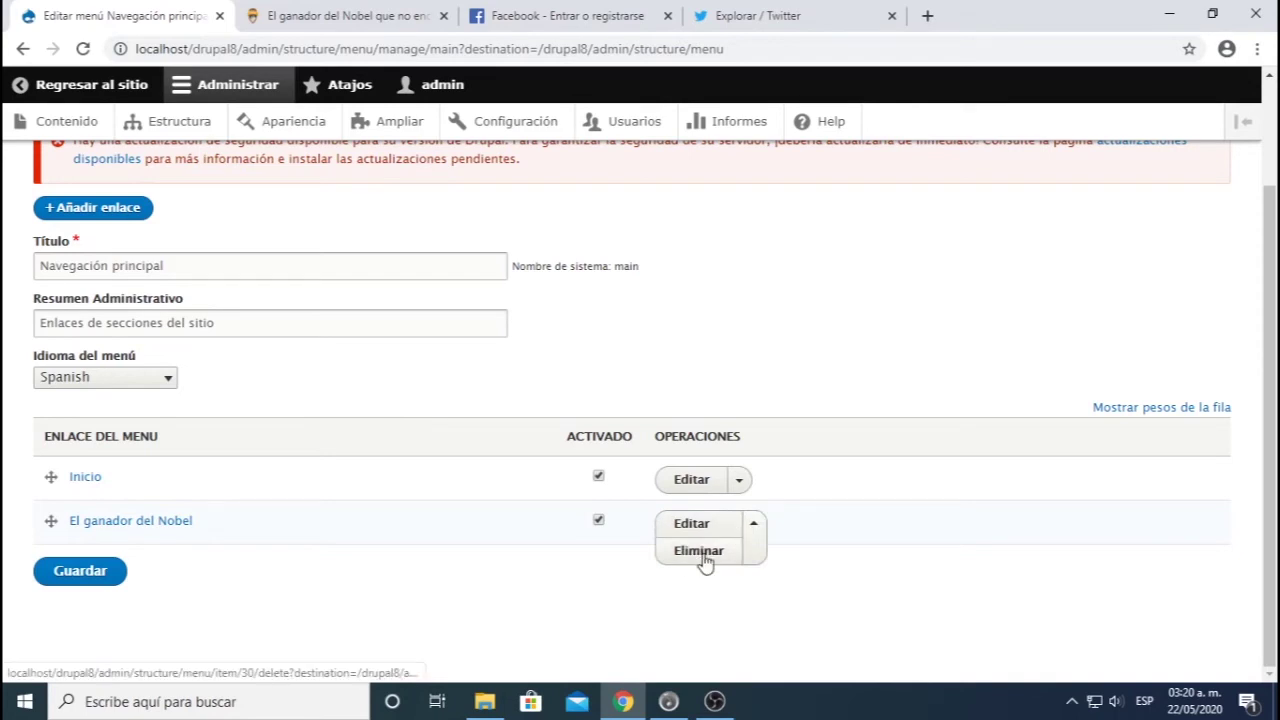
click(702, 556)
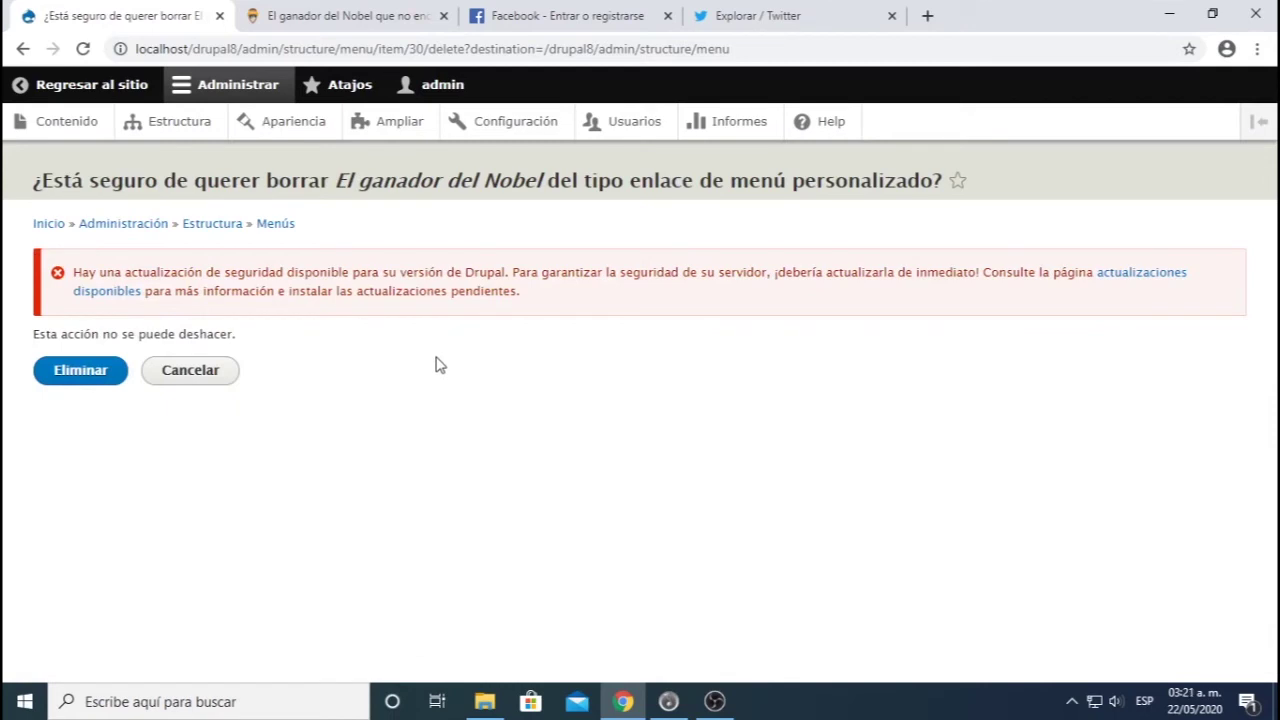
drag(351, 180, 556, 180)
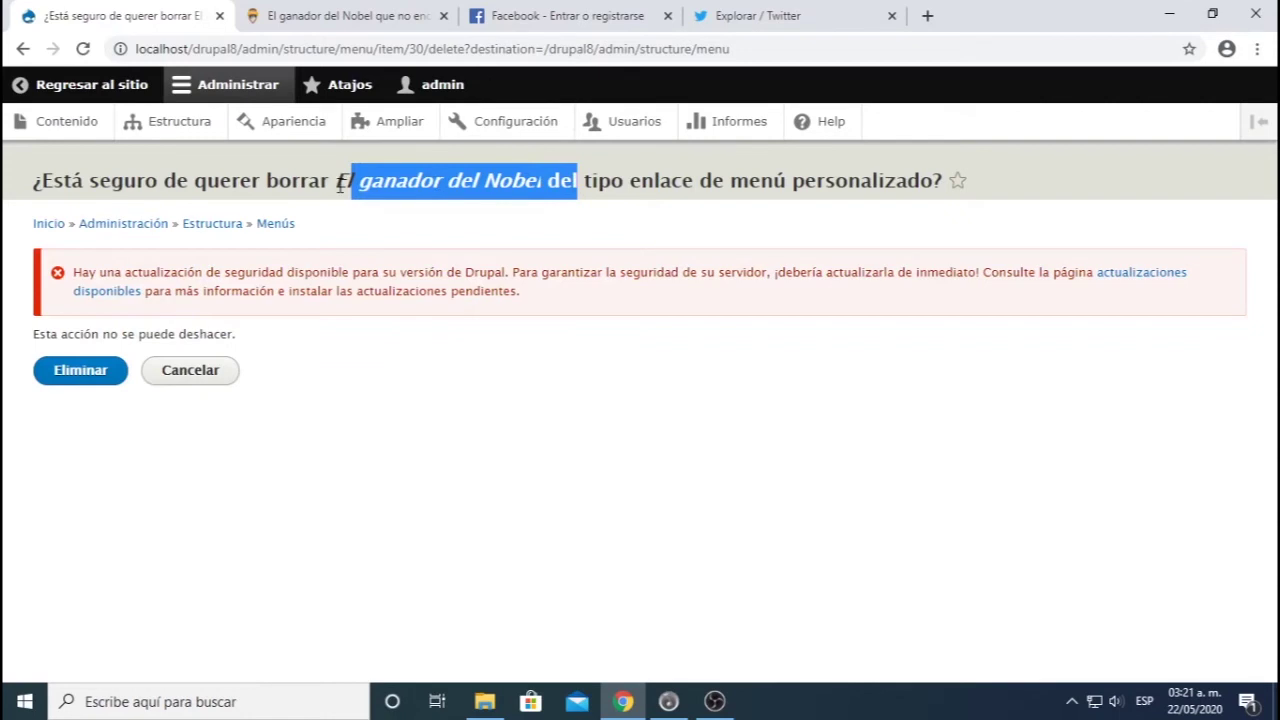
click(100, 372)
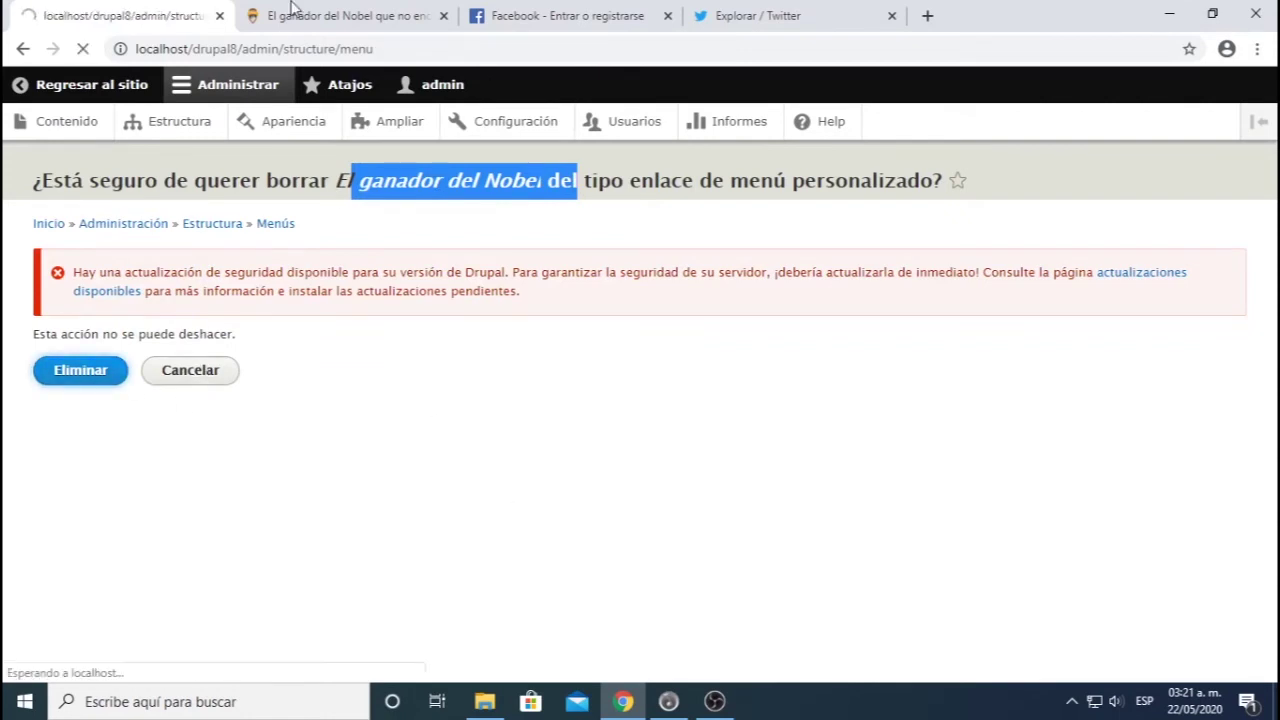
- Check the main navigation on the site's home page and return to the menus overview
click(290, 15)
click(662, 222)
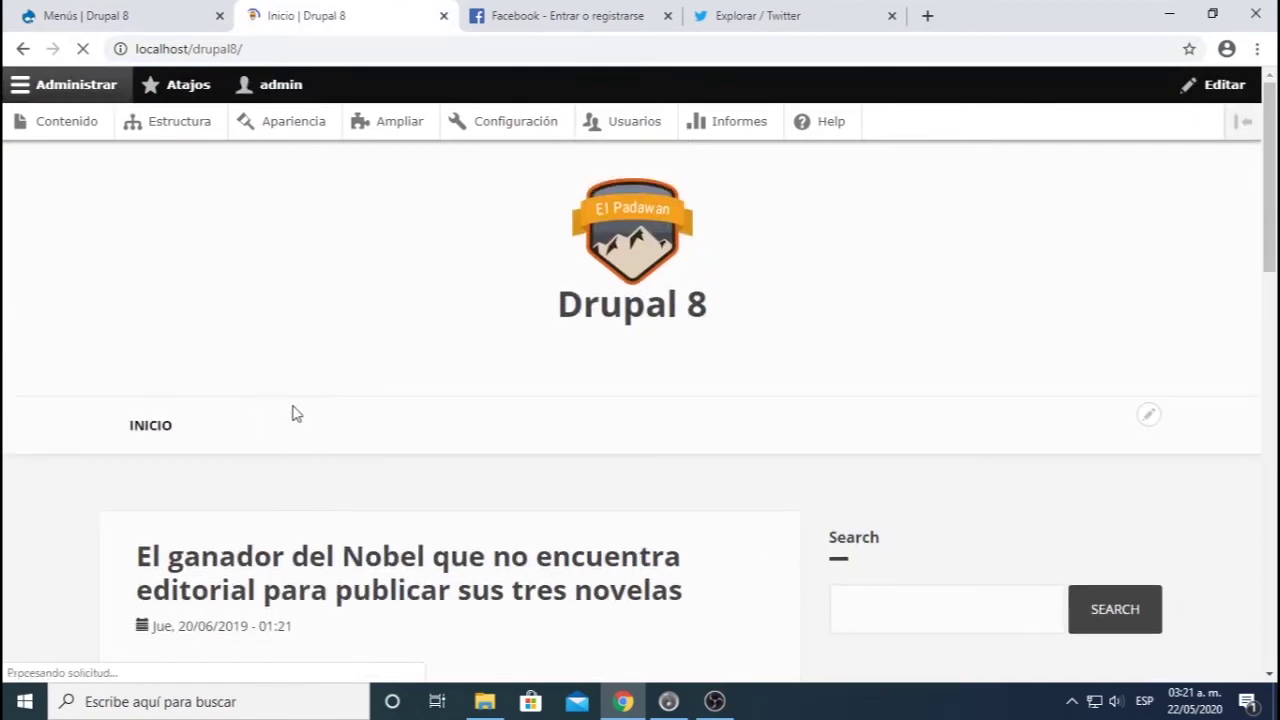
click(143, 23)
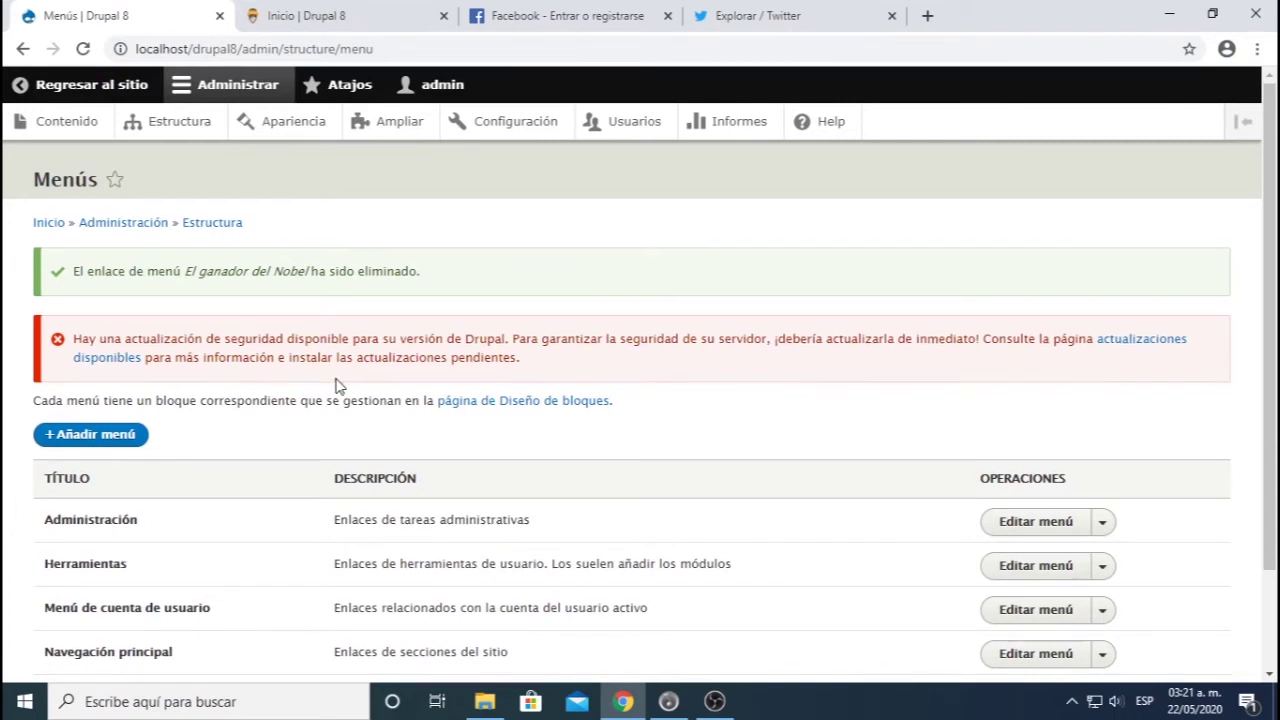
scroll(336, 386, down, 1)
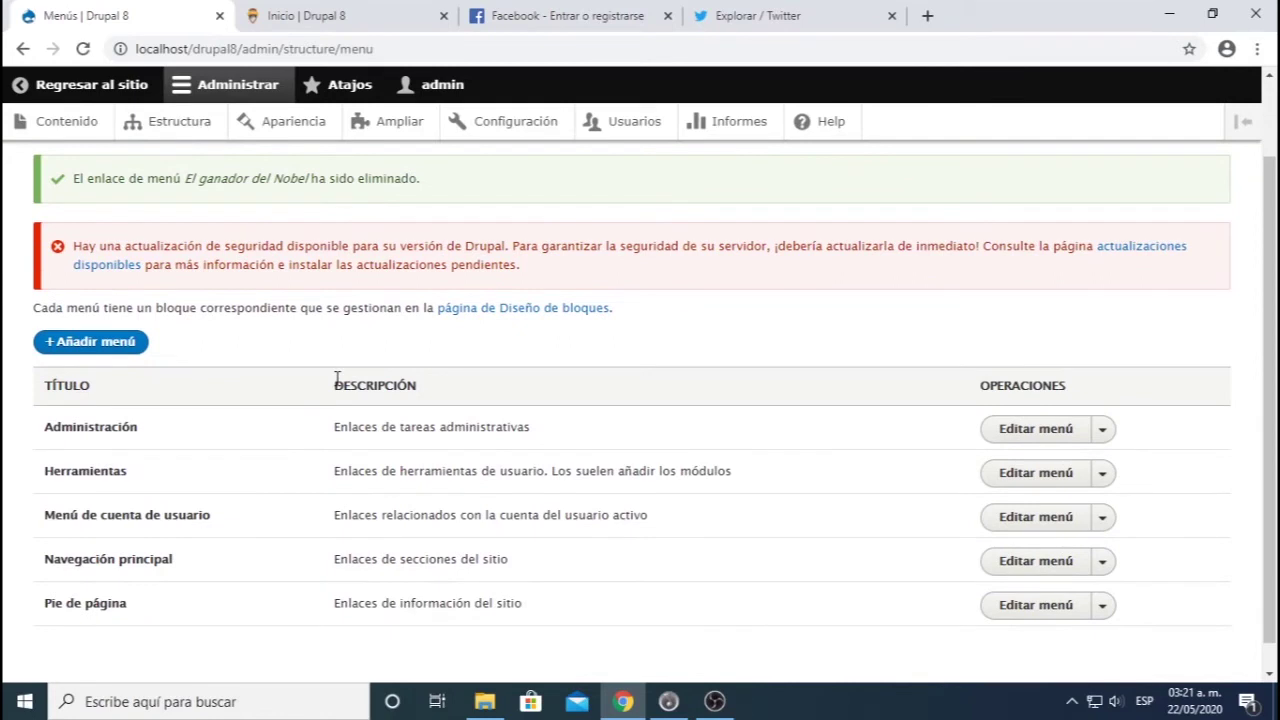
scroll(336, 380, up, 1)
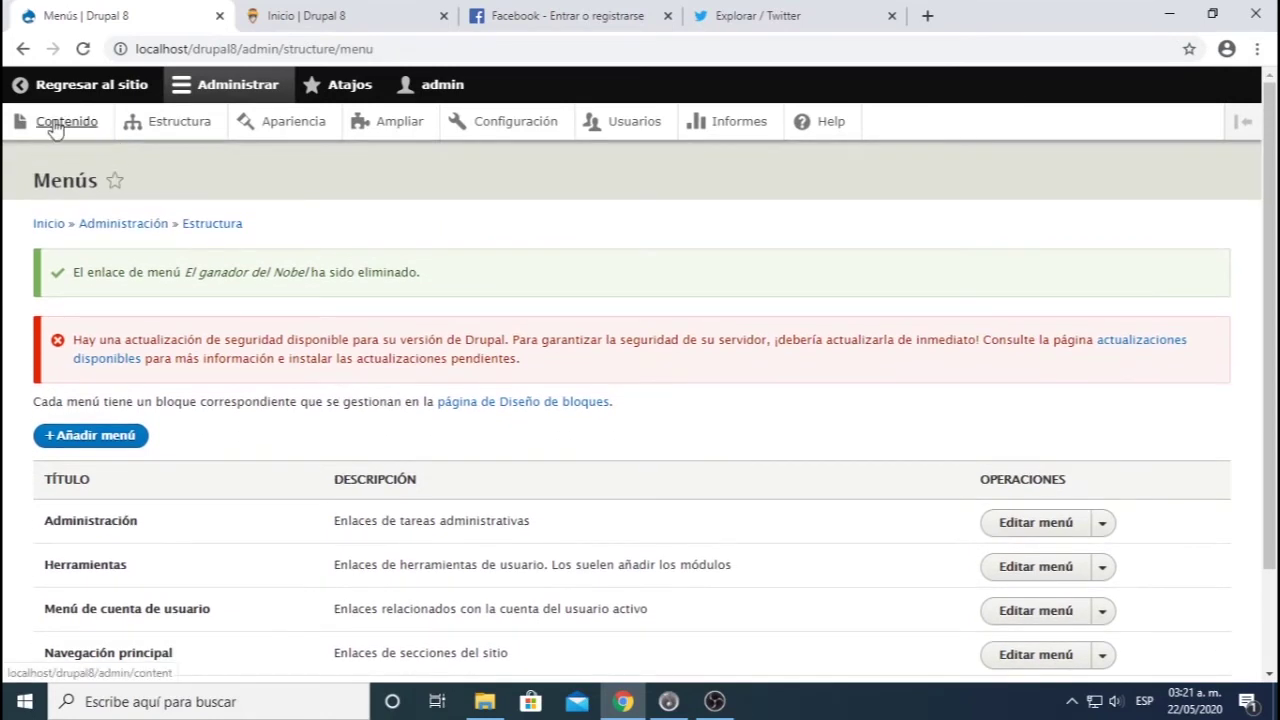
- Open the content administration page and bring up the list of section names in Notepad++
click(54, 129)
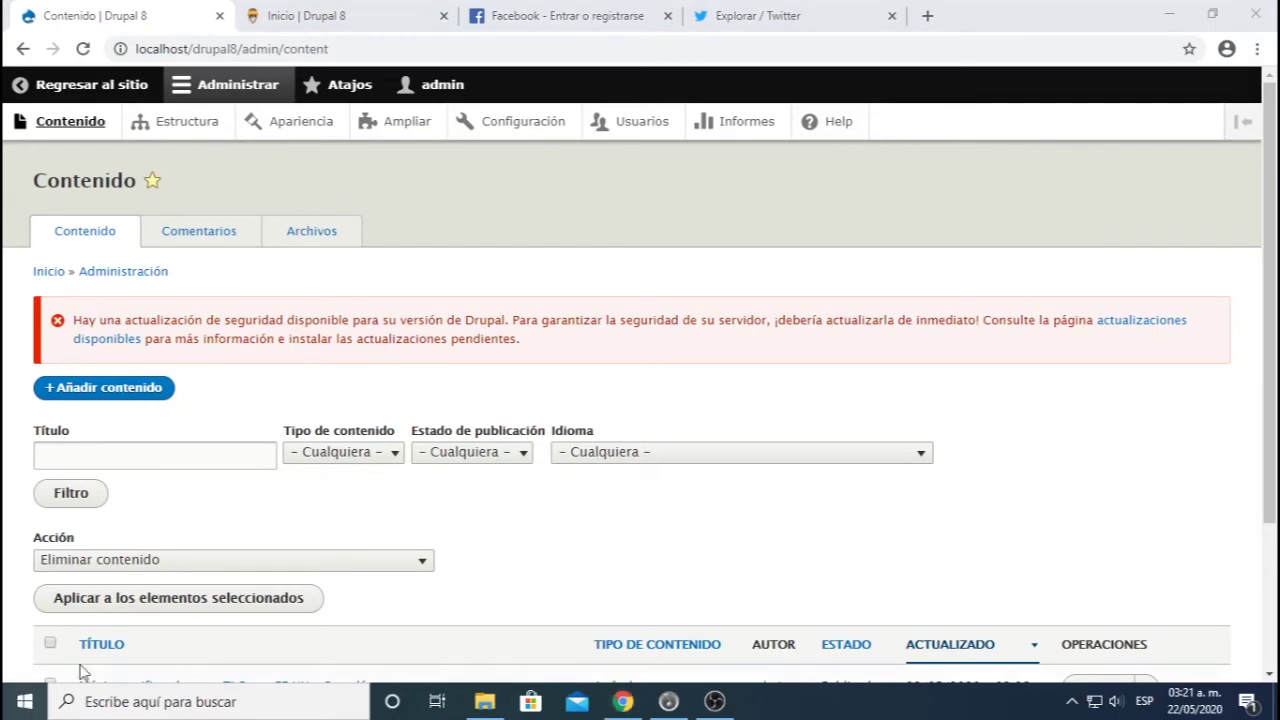
click(24, 701)
click(815, 178)
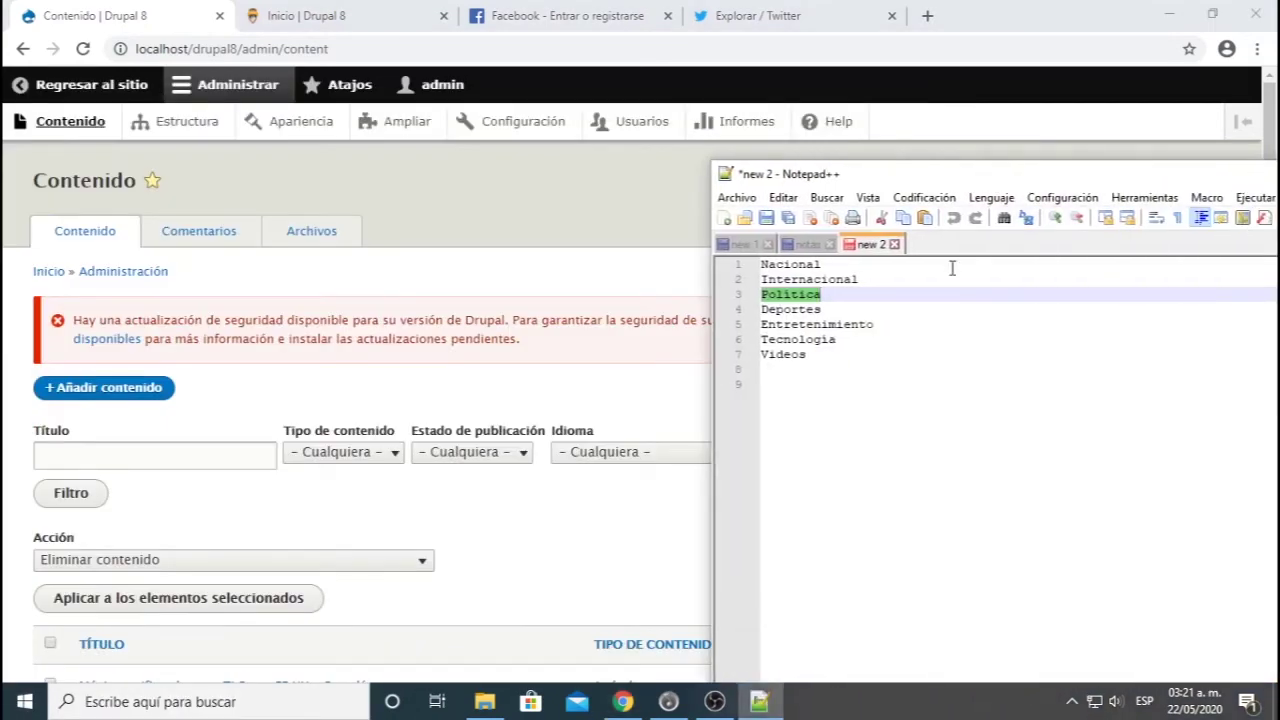
click(798, 324)
drag(760, 264, 823, 373)
click(823, 370)
- Copy the section name Nacional from the list and move the Notepad++ window aside
double_click(778, 266)
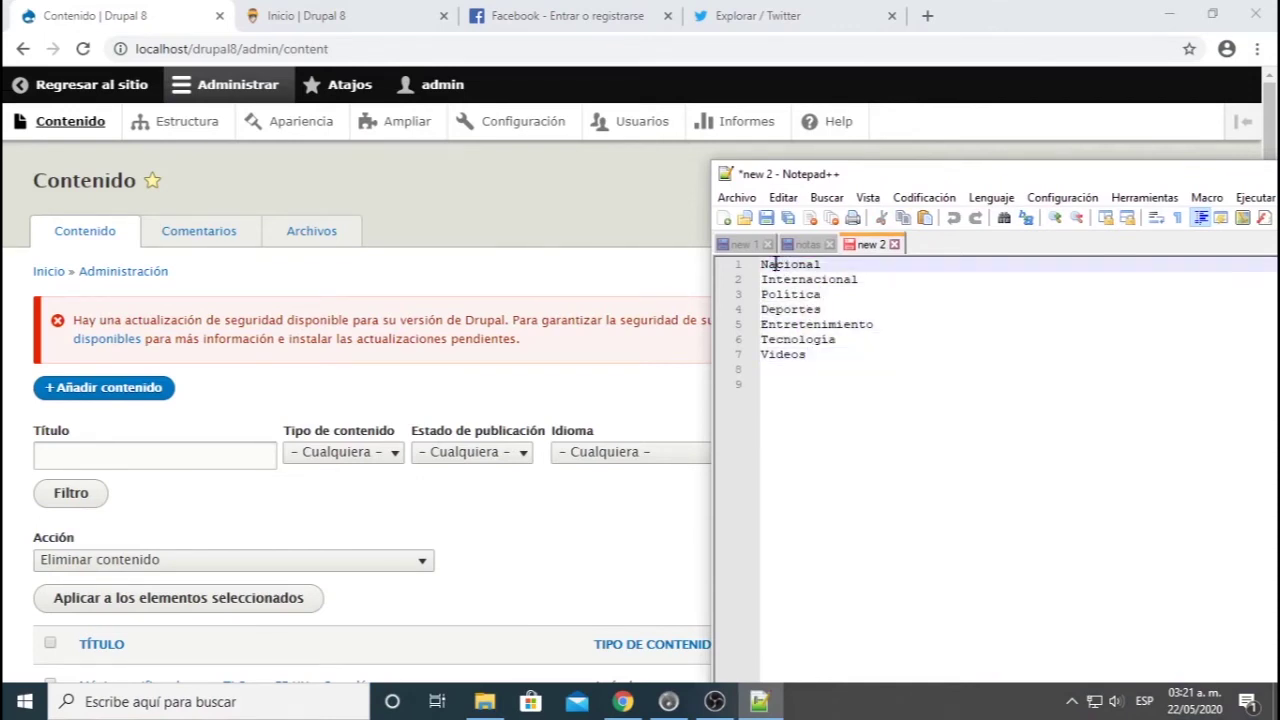
right_click(778, 268)
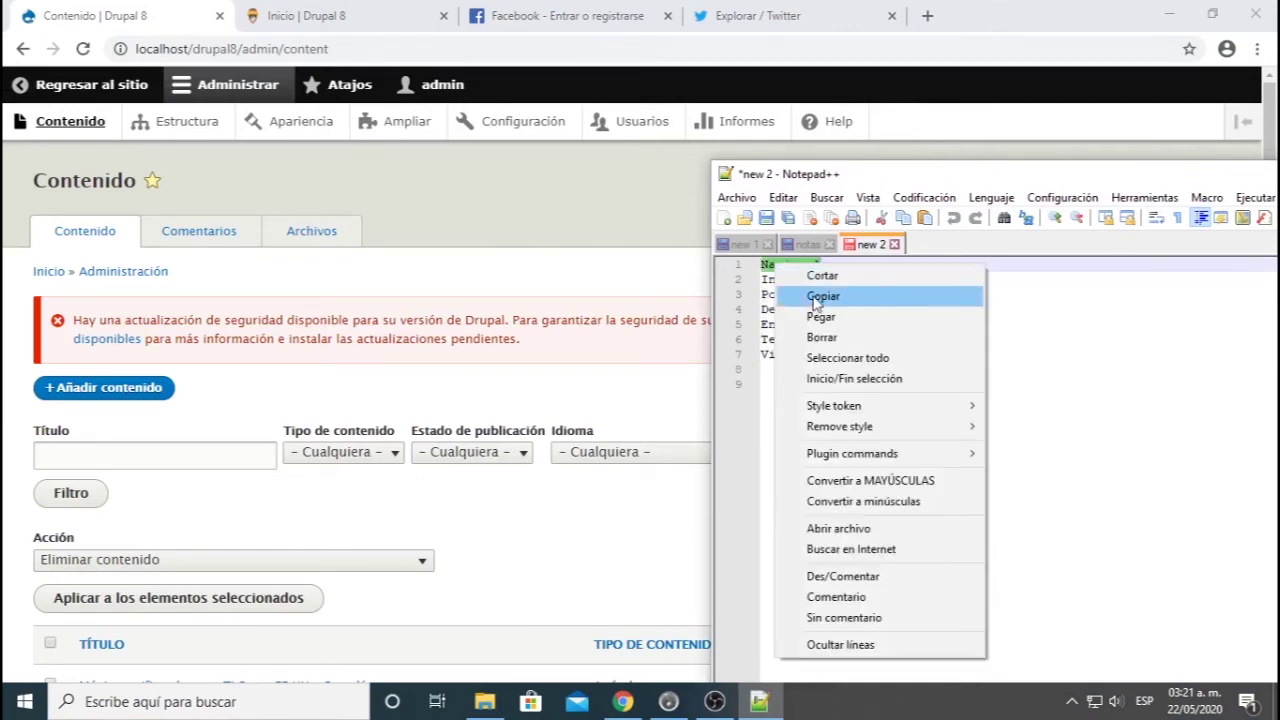
click(806, 297)
drag(770, 177, 1128, 156)
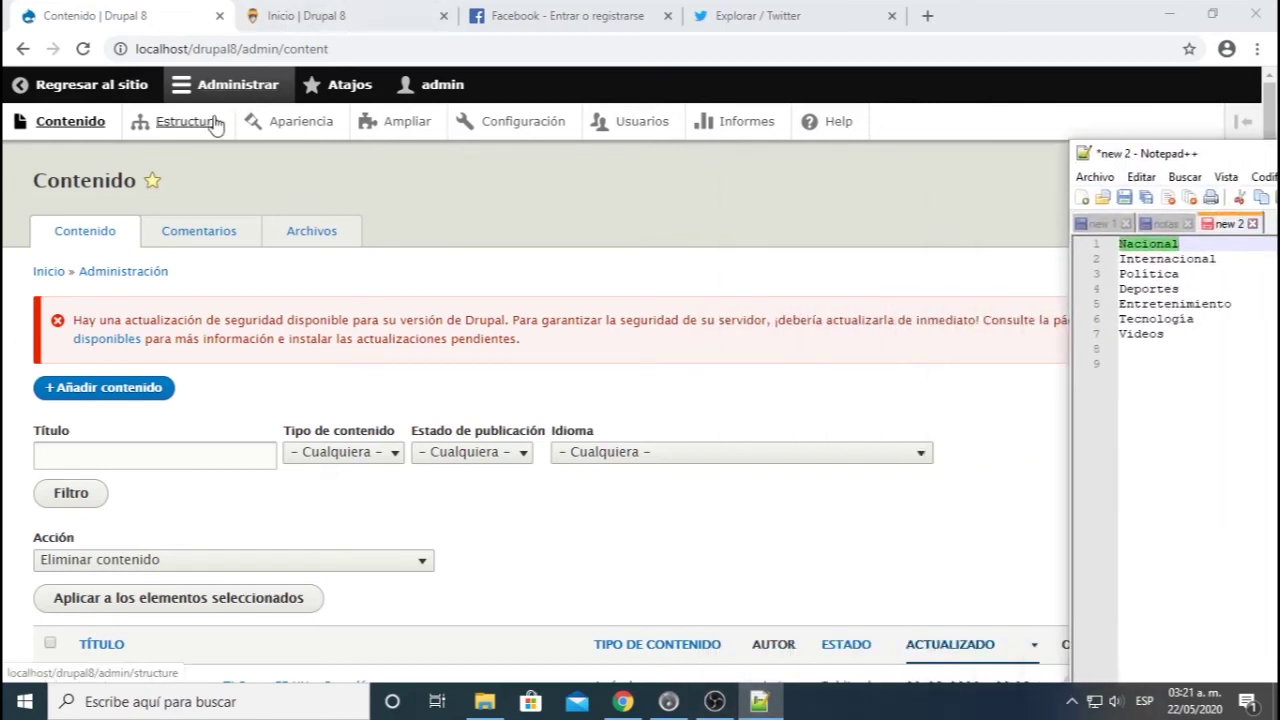
- Switch to the browser tab with the home page, start a new Página básica and title it Nacional
click(310, 28)
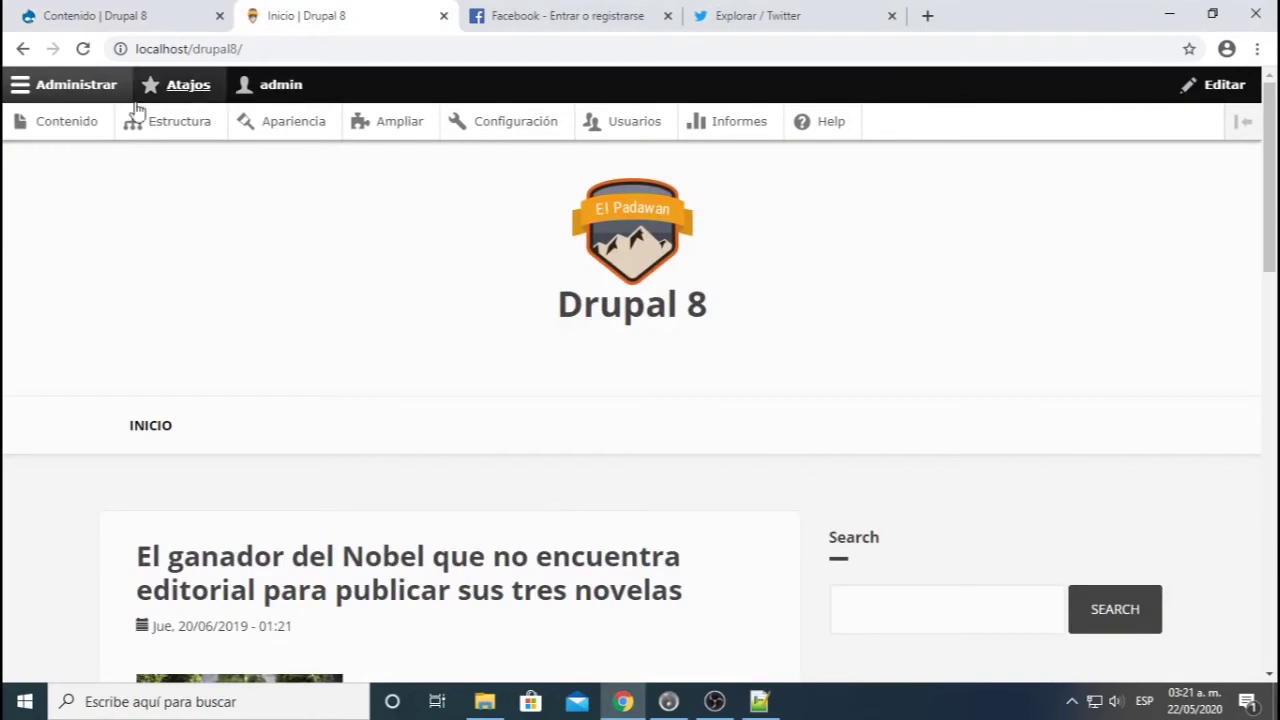
click(66, 124)
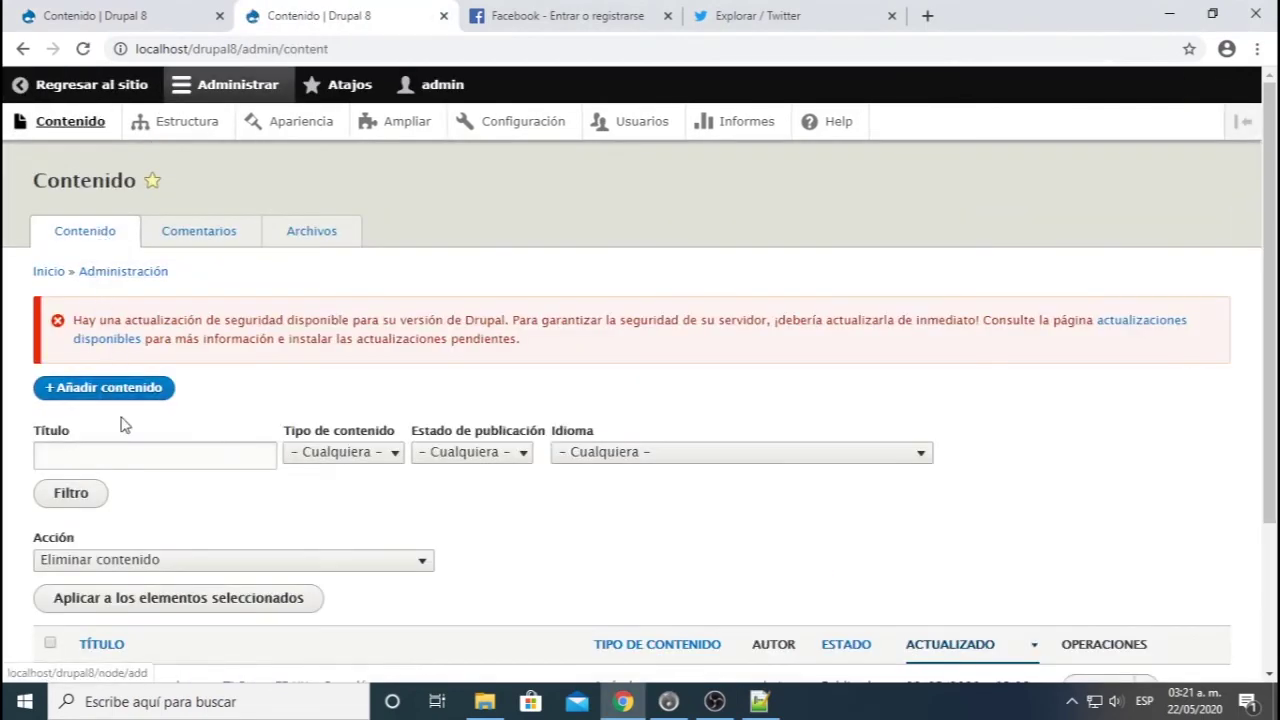
click(131, 390)
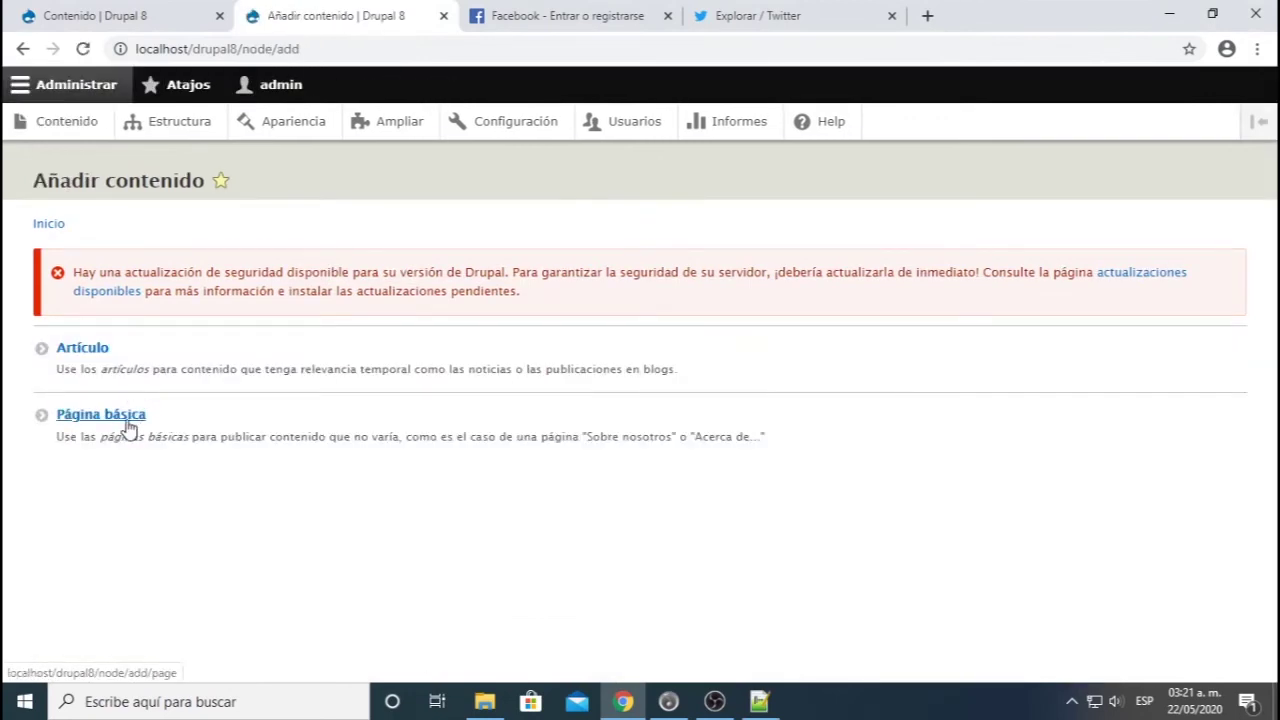
click(128, 422)
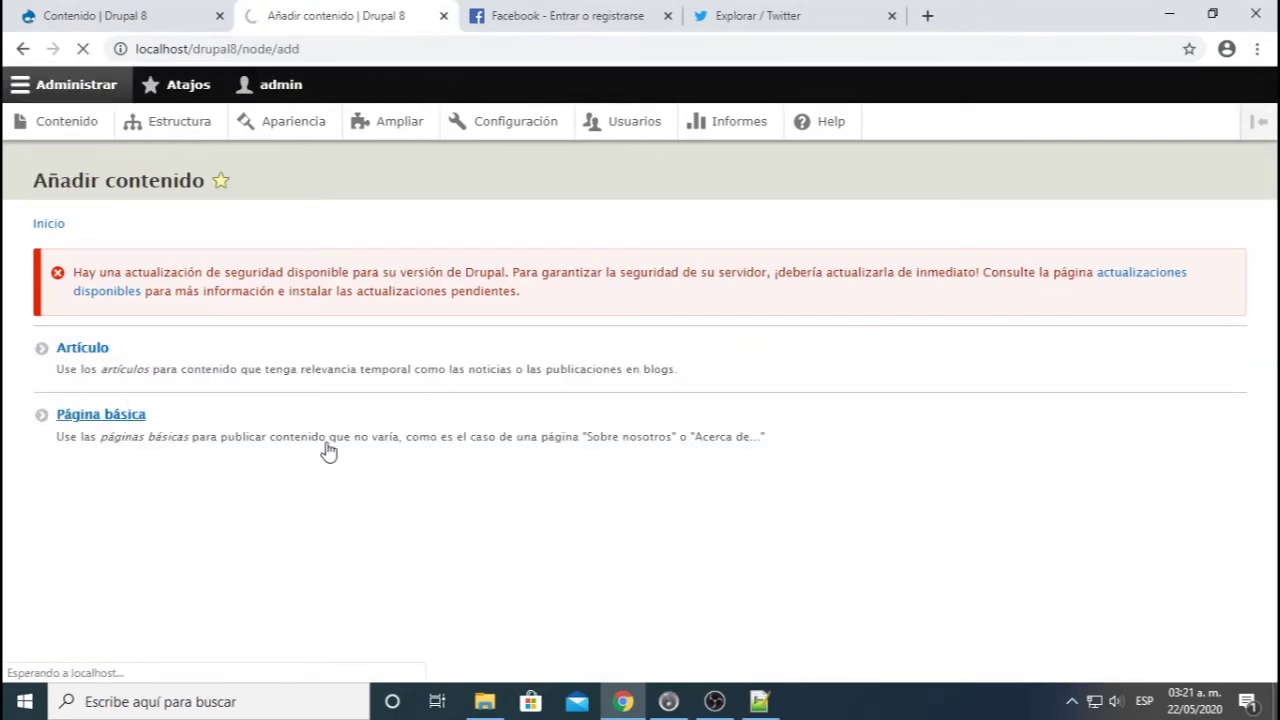
scroll(313, 463, down, 2)
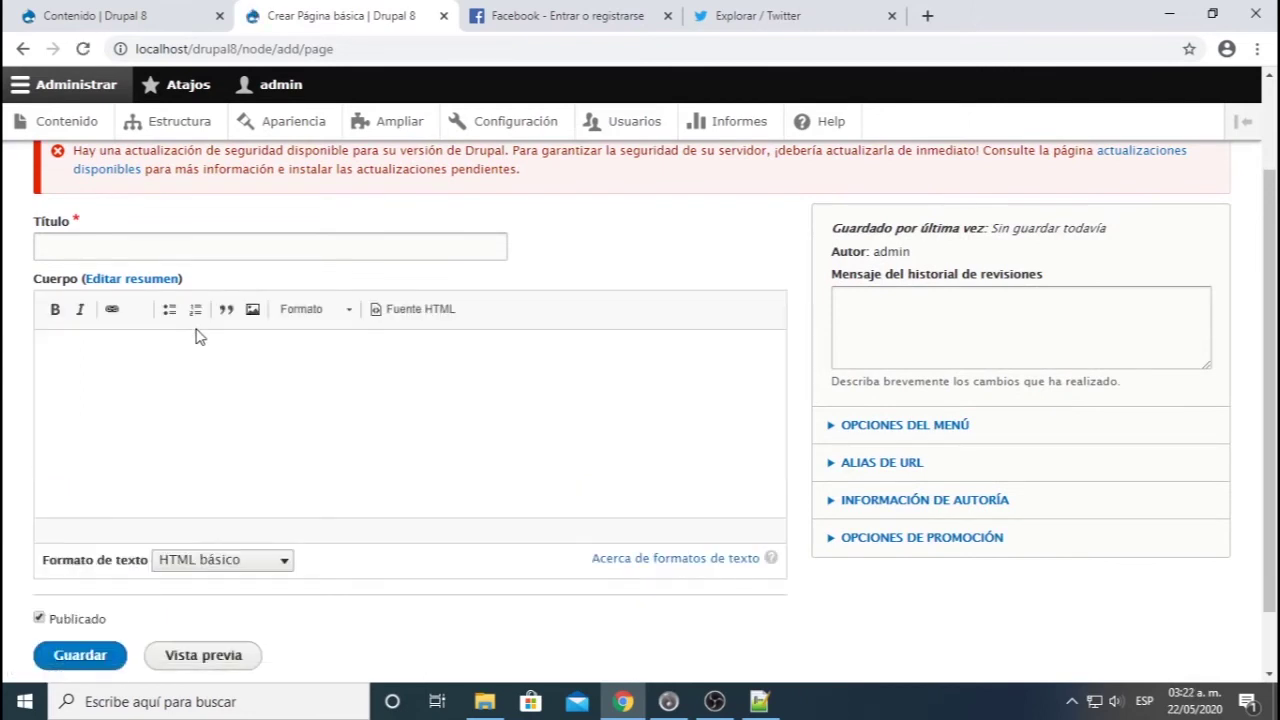
click(166, 243)
click(63, 386)
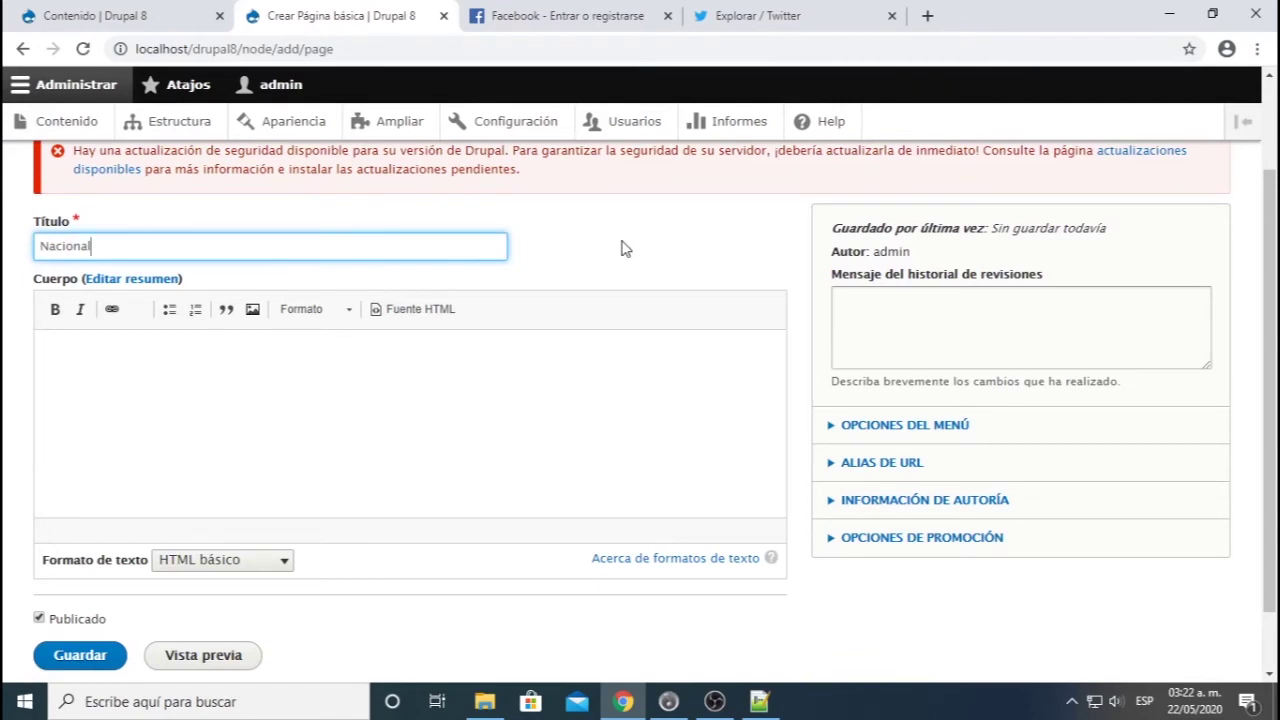
- Provide a menu link titled Nacional for the page, with Navegación principal as its parent
scroll(621, 250, down, 1)
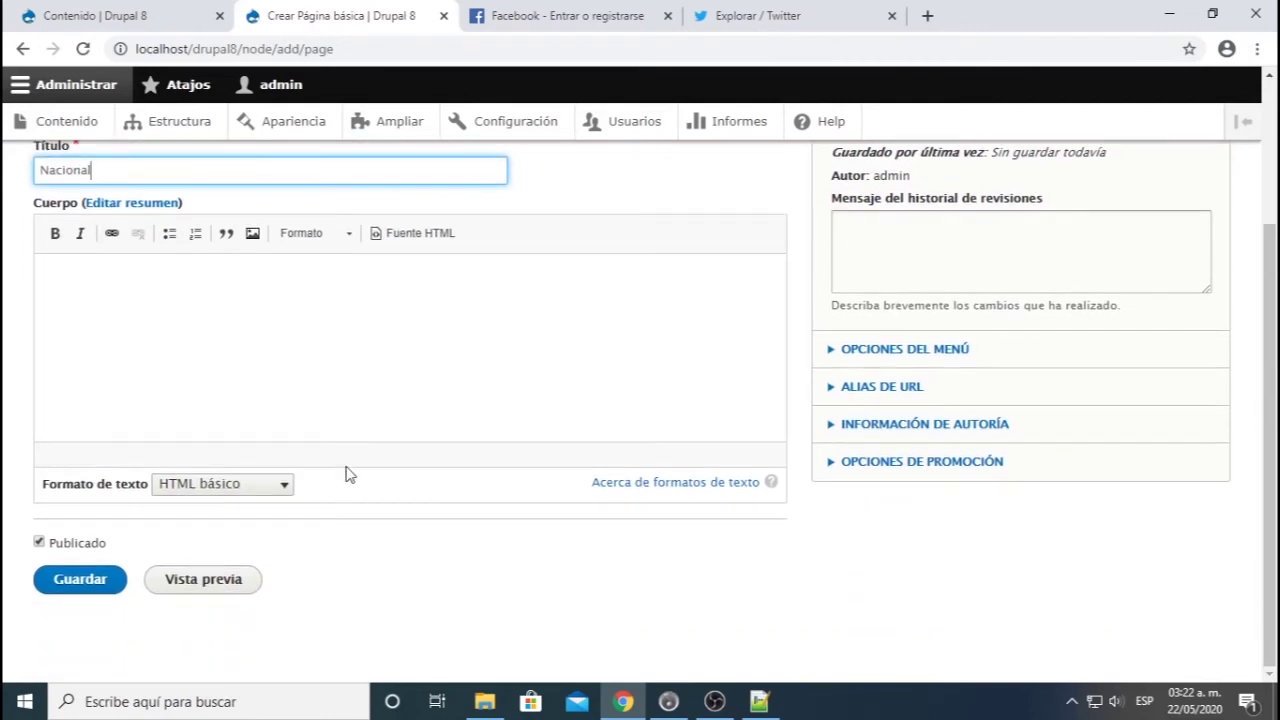
click(956, 355)
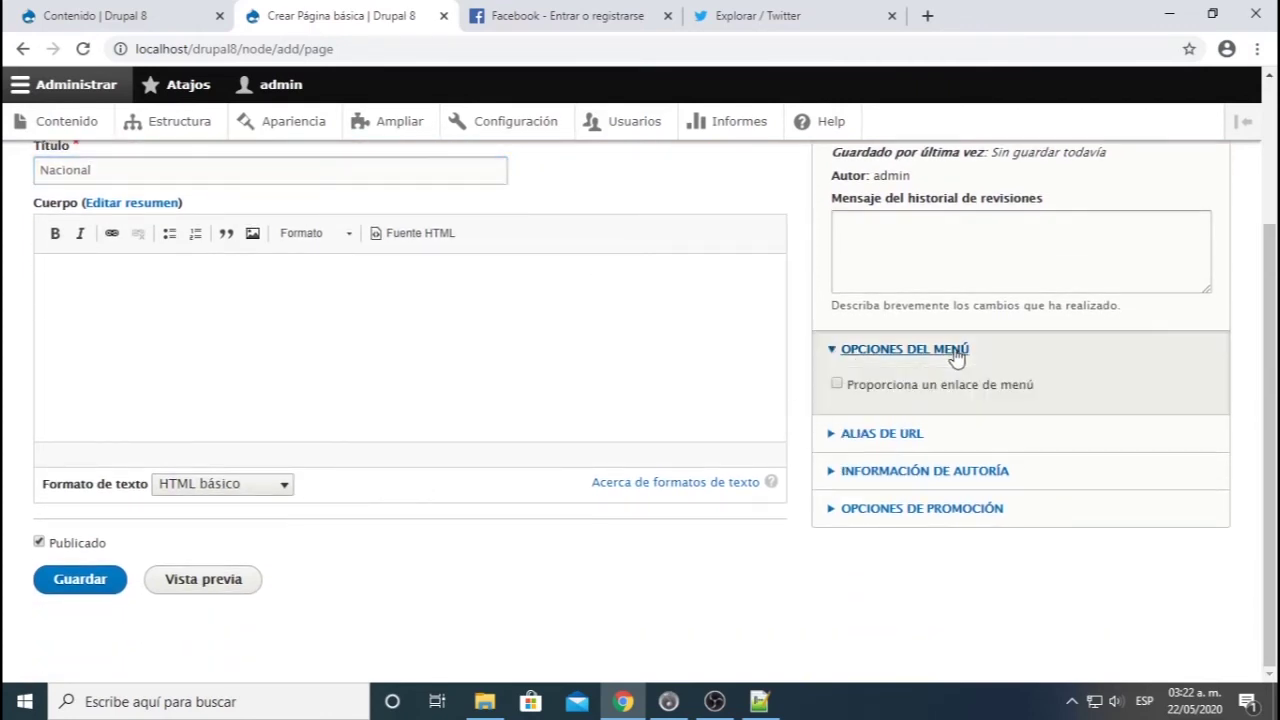
click(878, 390)
click(935, 430)
drag(935, 430, 828, 436)
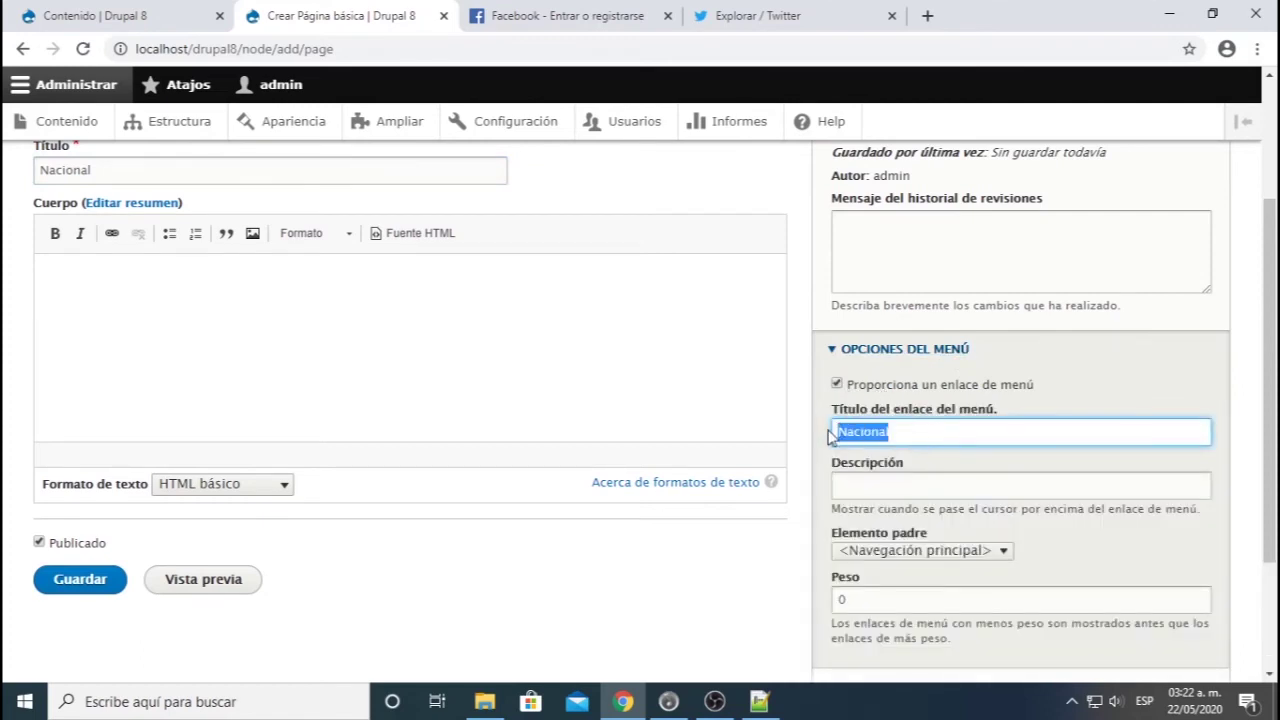
- Compare the page title with the menu link title in the menu options
click(155, 178)
drag(149, 177, 30, 183)
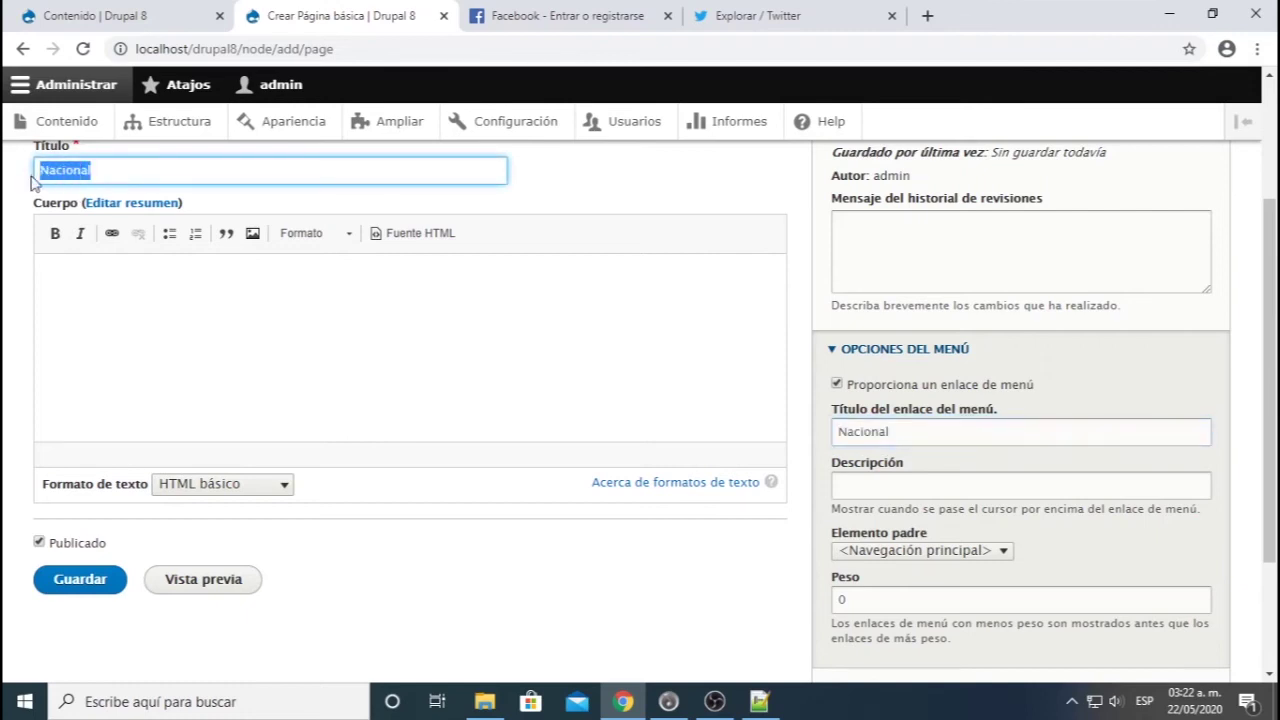
click(139, 175)
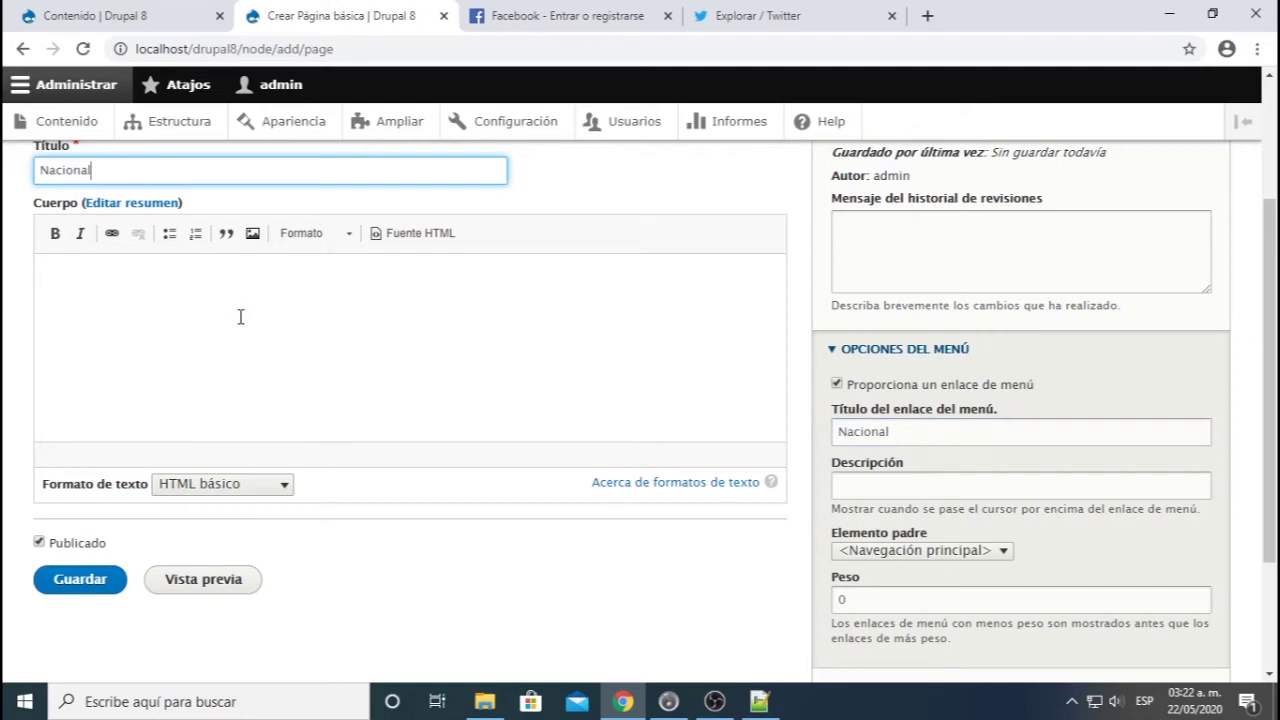
click(884, 386)
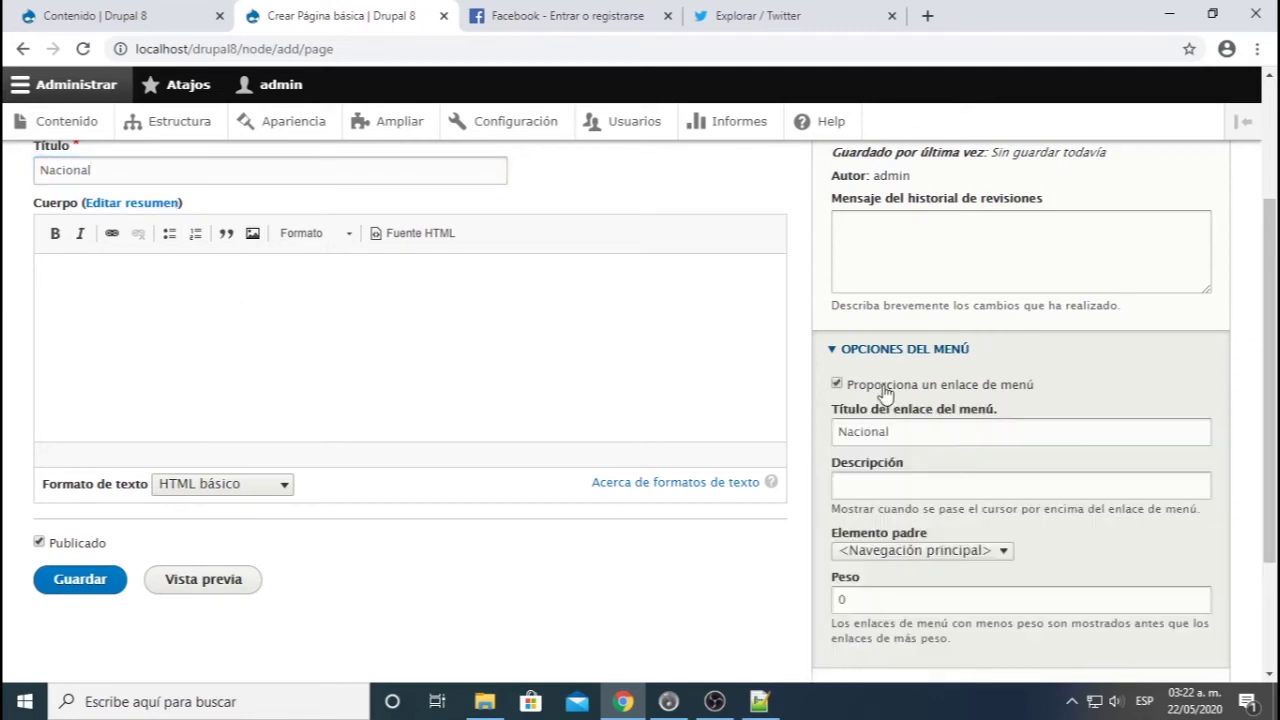
click(931, 434)
- Append asasds to the page title so the menu link title follows, save the page and reopen it for editing
click(201, 171)
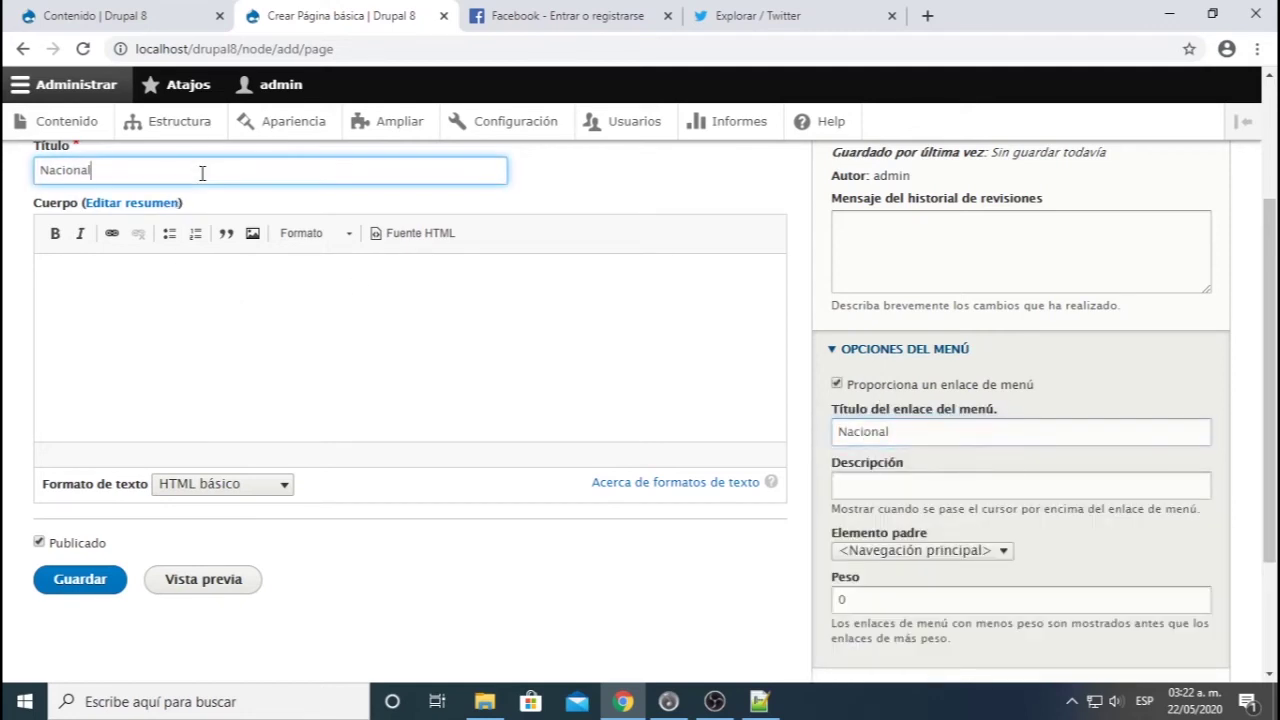
text(asasds)
double_click(925, 431)
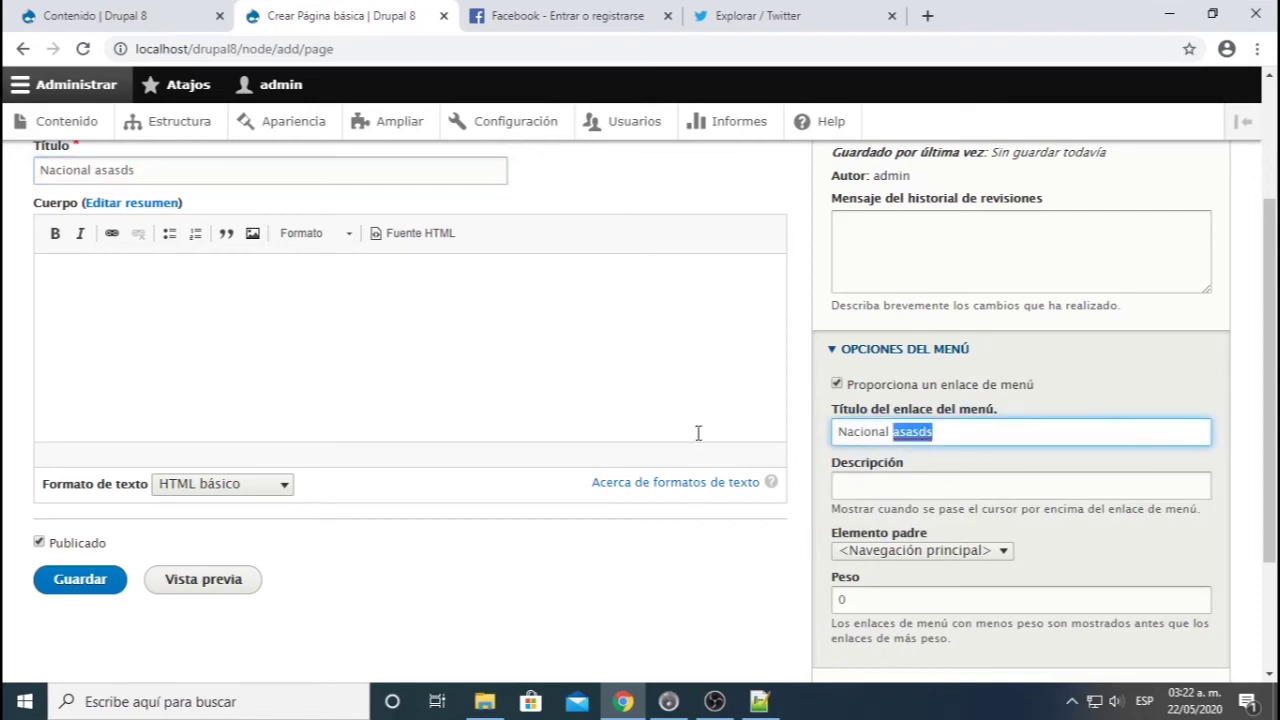
click(80, 580)
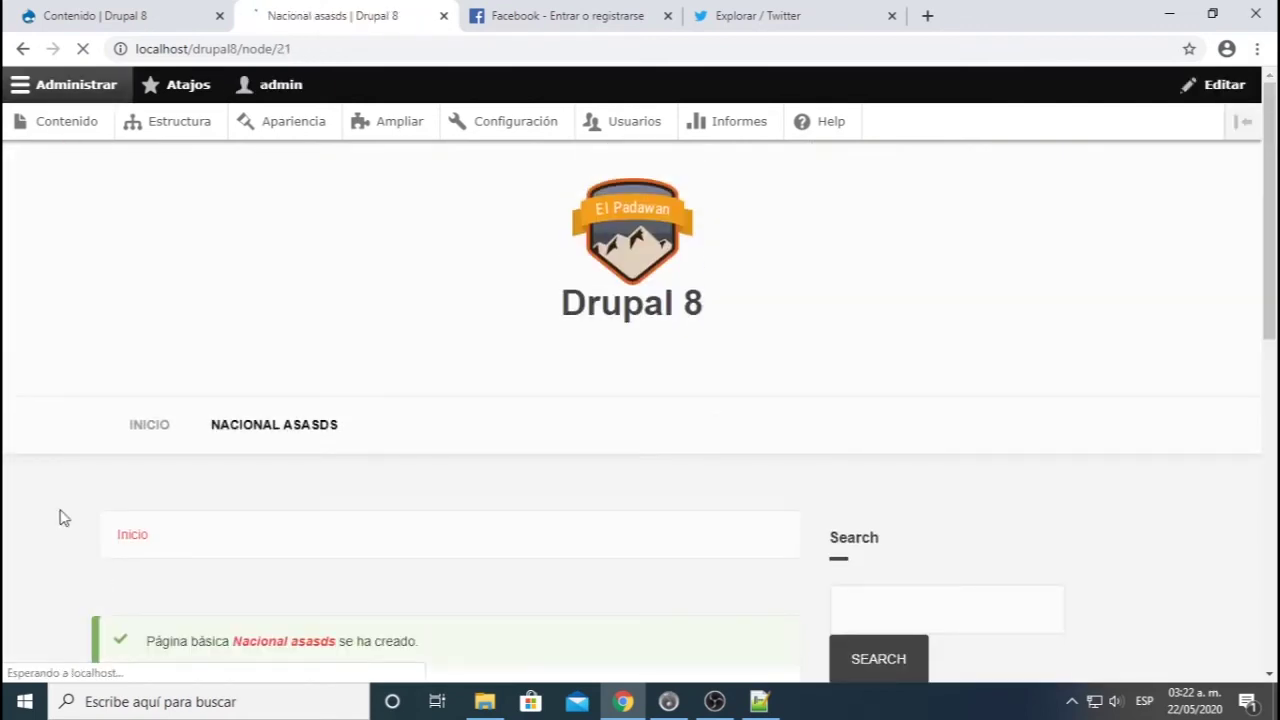
scroll(194, 531, down, 3)
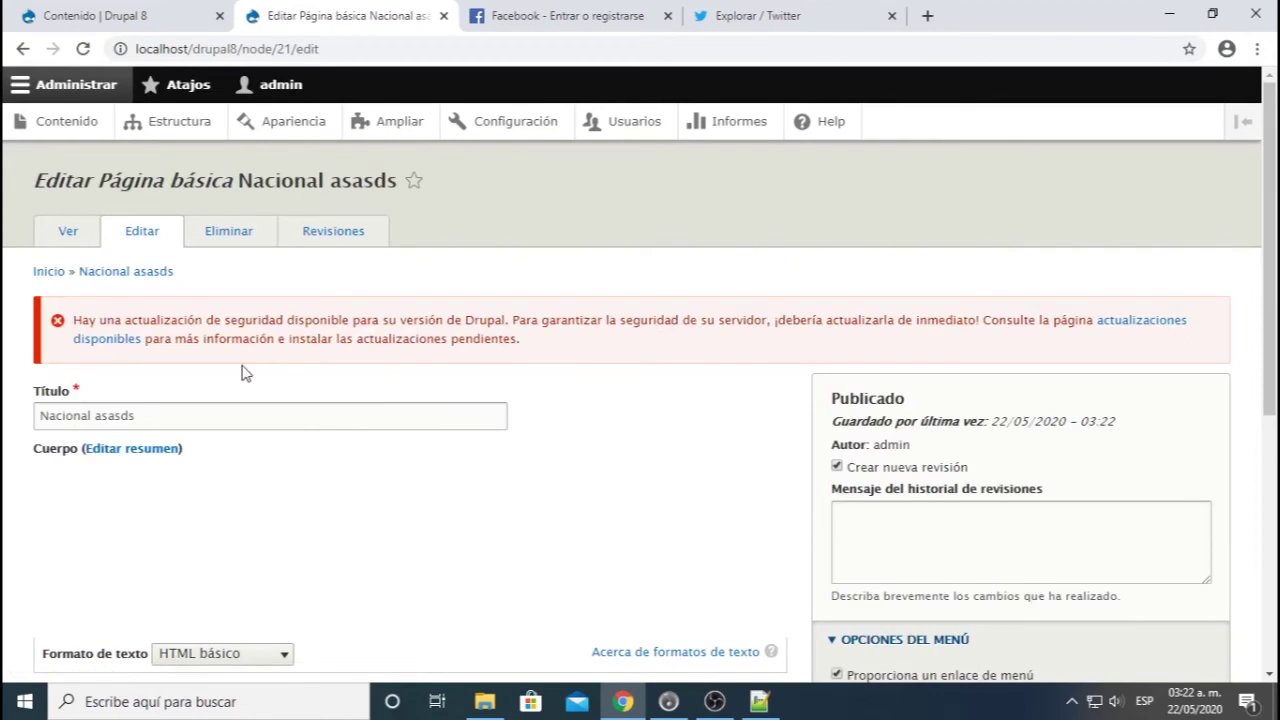
- Remove asasds from the page title so it reads Nacional, leave the menu link title untouched, and save the page
scroll(846, 498, down, 2)
scroll(846, 498, down, 2)
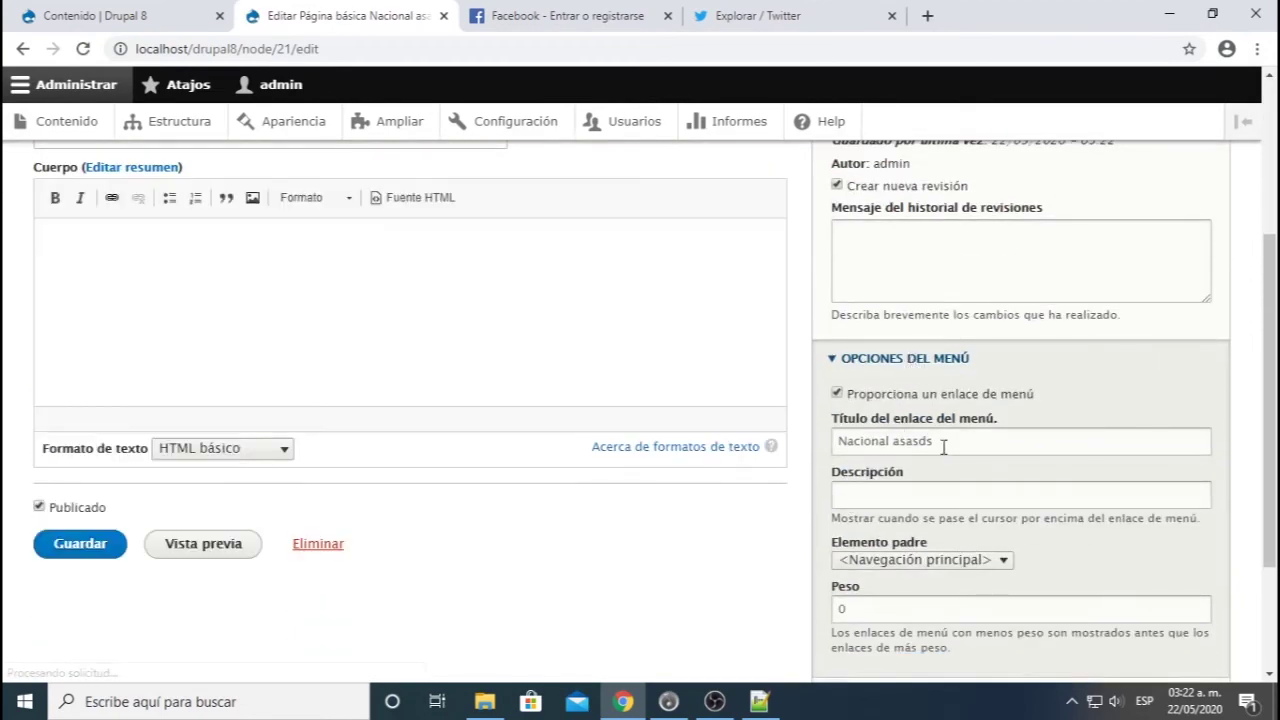
drag(935, 443, 786, 457)
click(766, 564)
scroll(282, 368, up, 3)
double_click(126, 414)
key(BackSpace)
key(BackSpace)
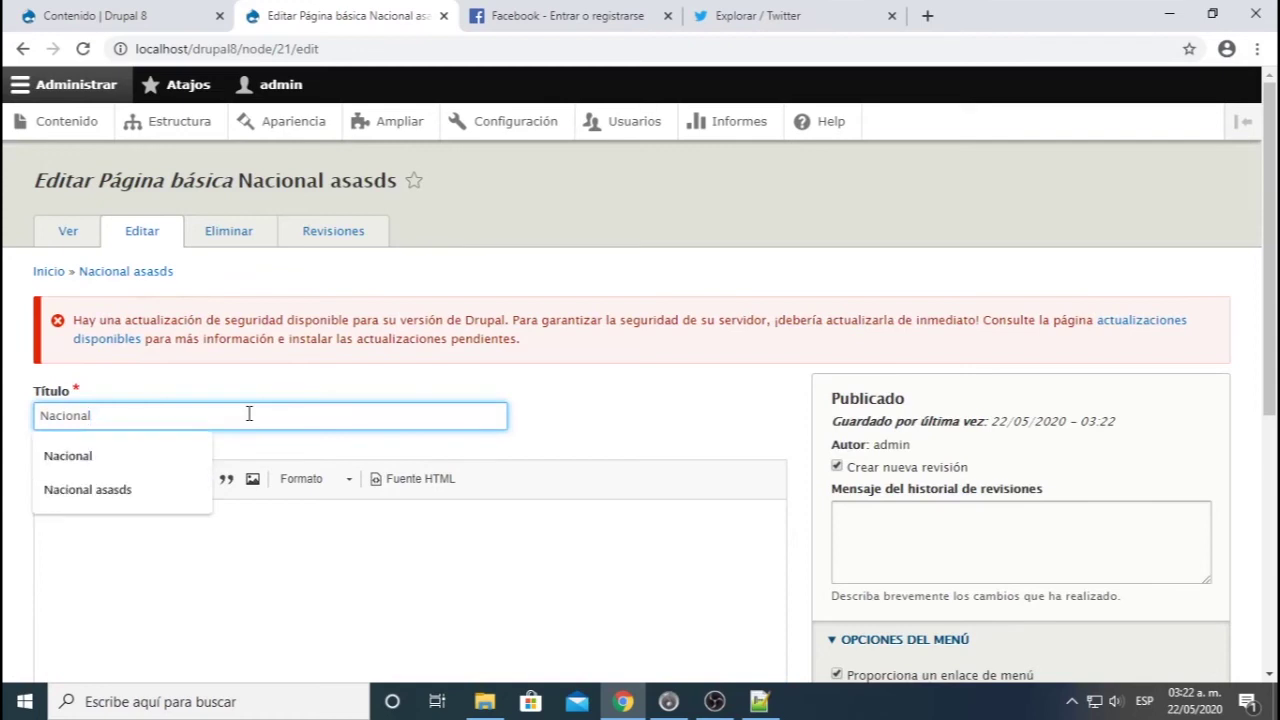
scroll(349, 334, down, 2)
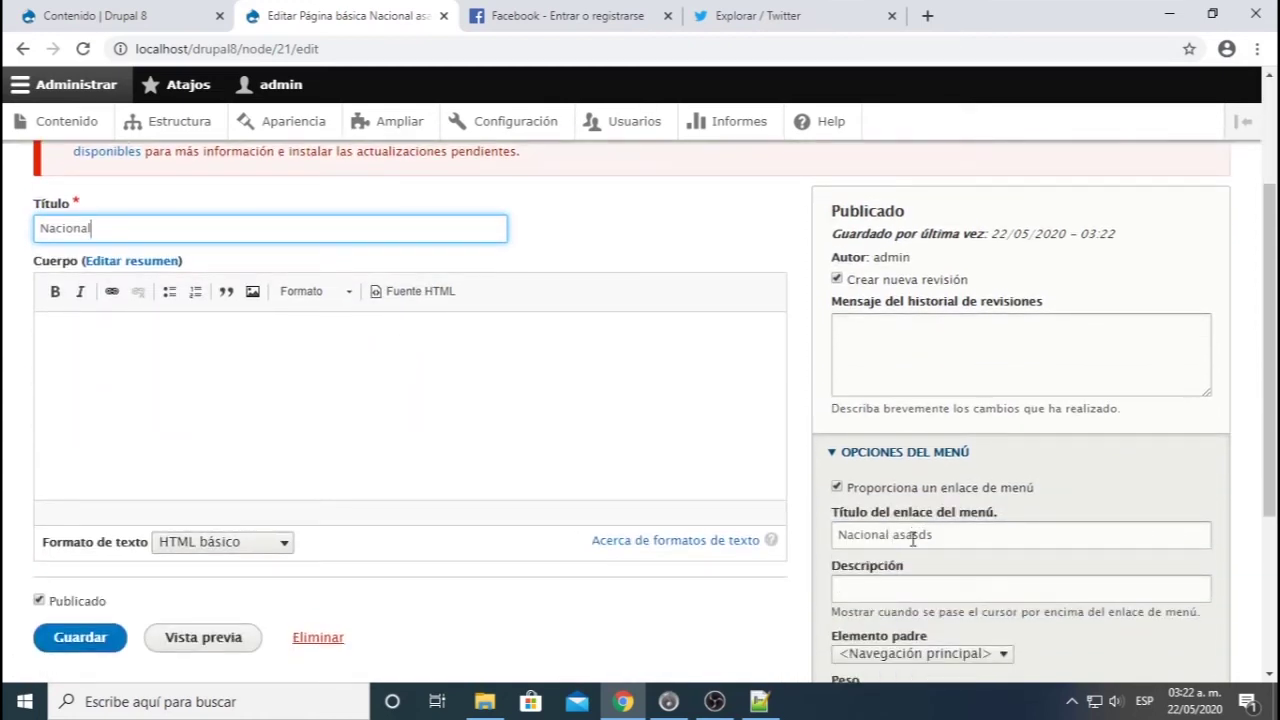
click(160, 638)
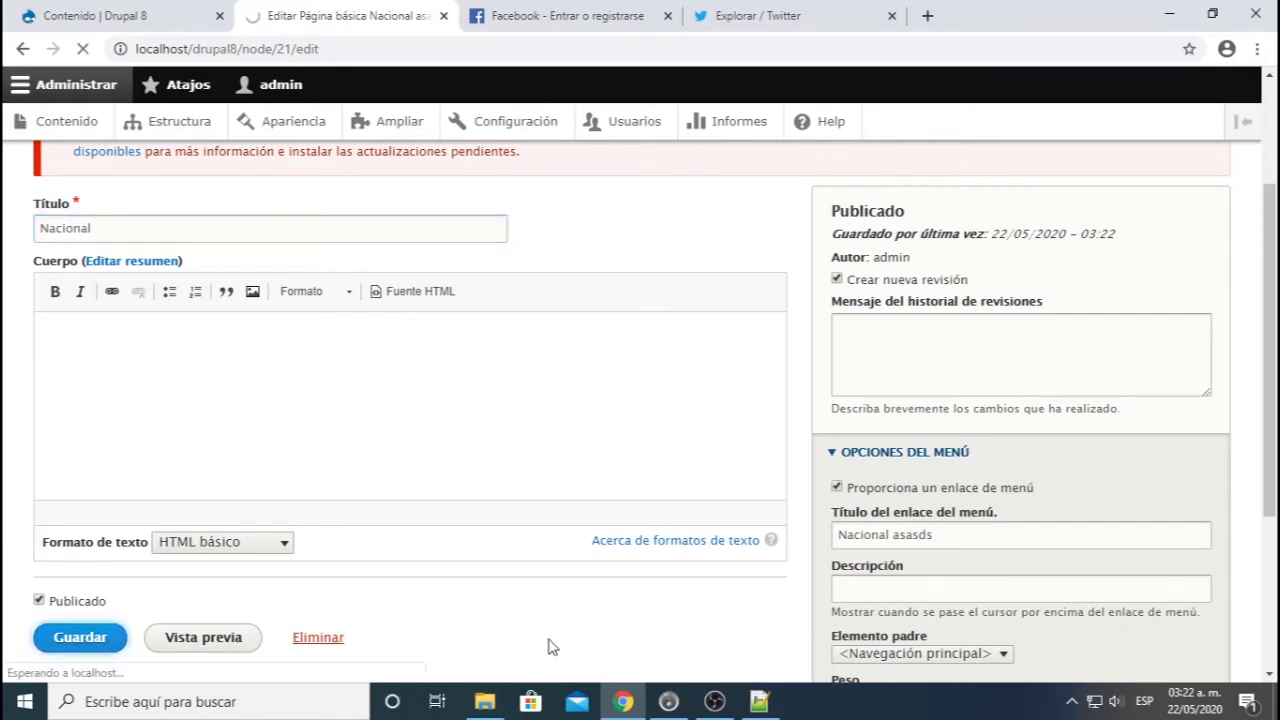
- Compare the saved page's heading with its link in the main navigation, and reopen the page for editing
scroll(549, 647, down, 4)
click(211, 414)
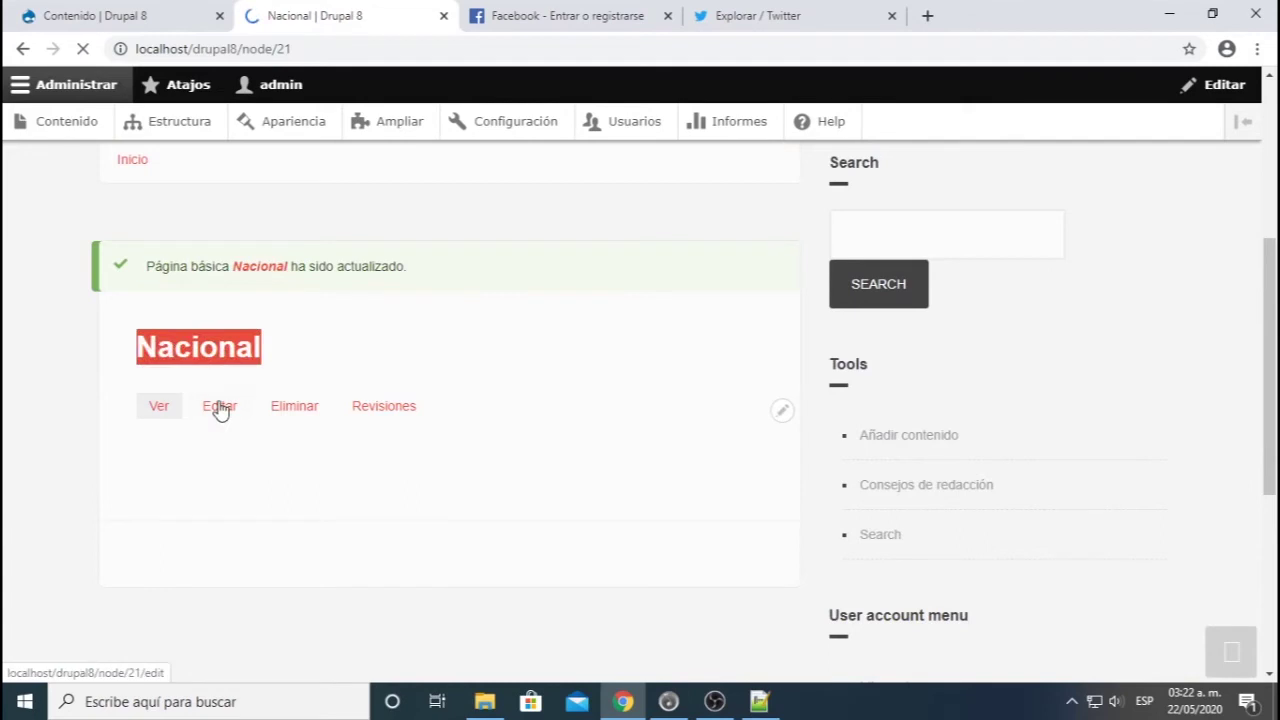
scroll(223, 423, up, 2)
drag(337, 238, 220, 242)
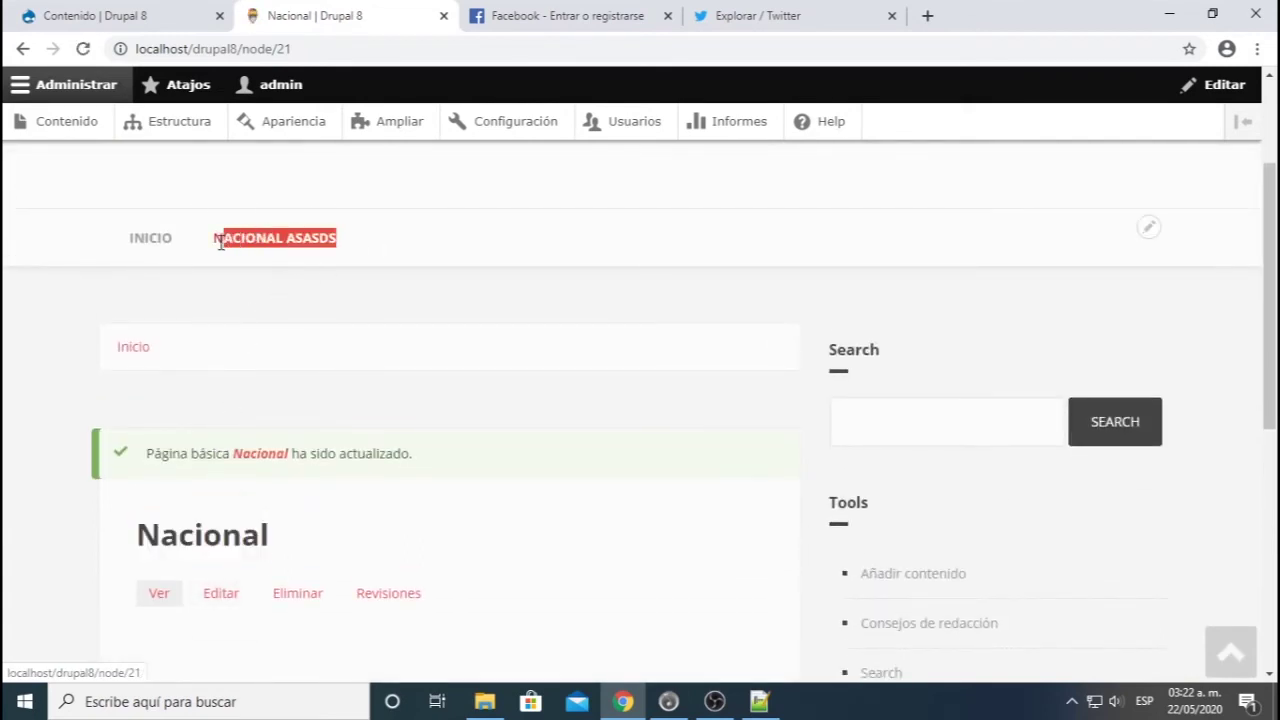
click(227, 594)
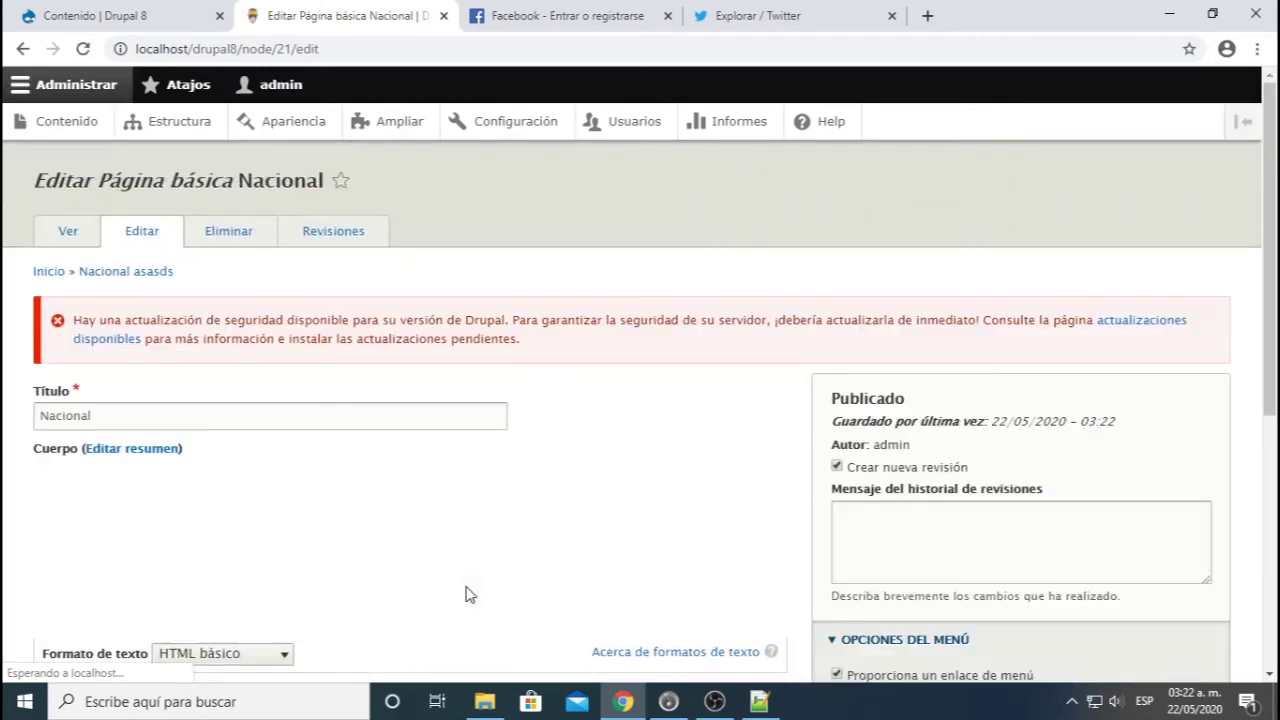
- Remove asasds from the menu link title so it reads Nacional
scroll(800, 549, down, 4)
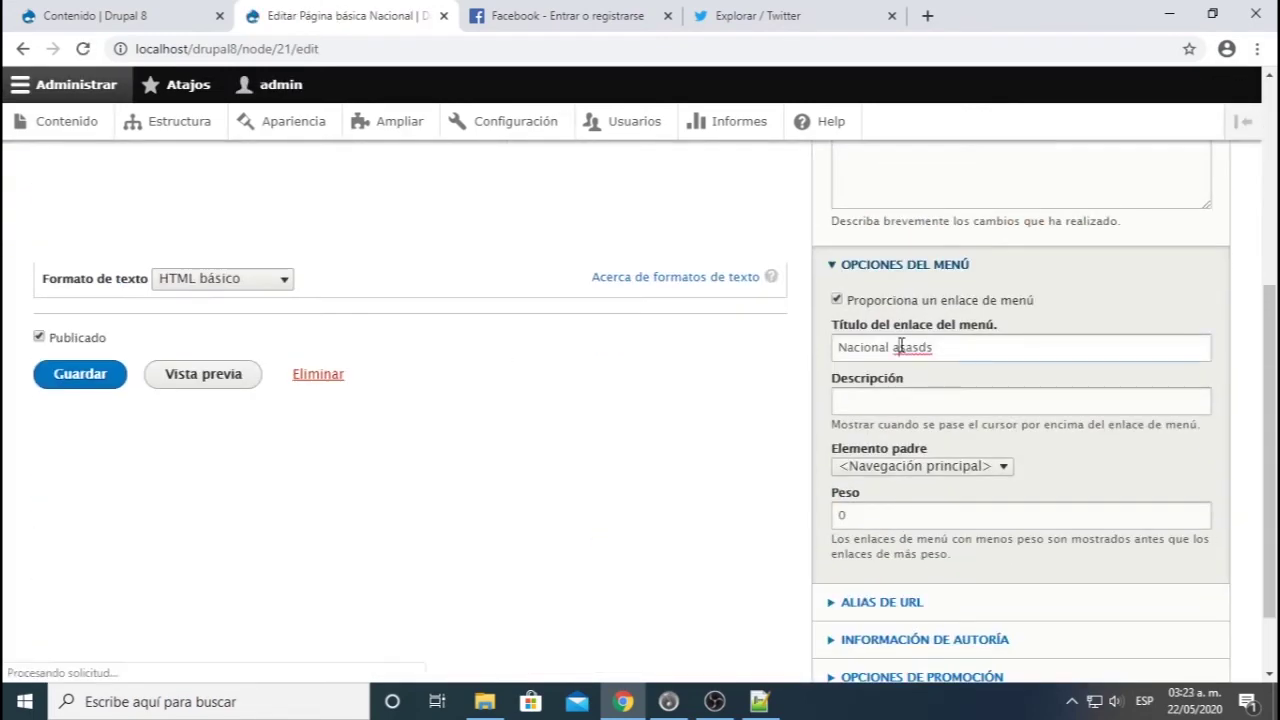
double_click(896, 348)
key(BackSpace)
click(808, 502)
scroll(808, 502, up, 3)
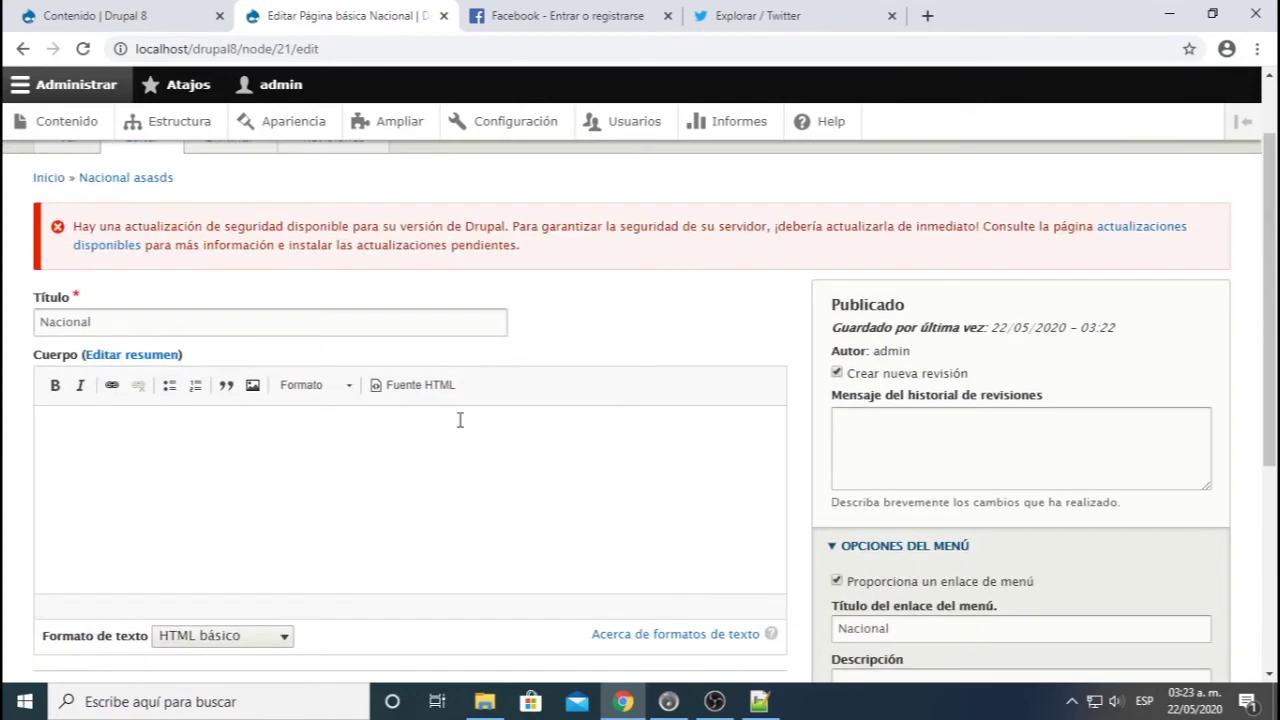
- Compare the page title with the menu link title and save the Nacional page
click(264, 327)
drag(145, 330, 25, 333)
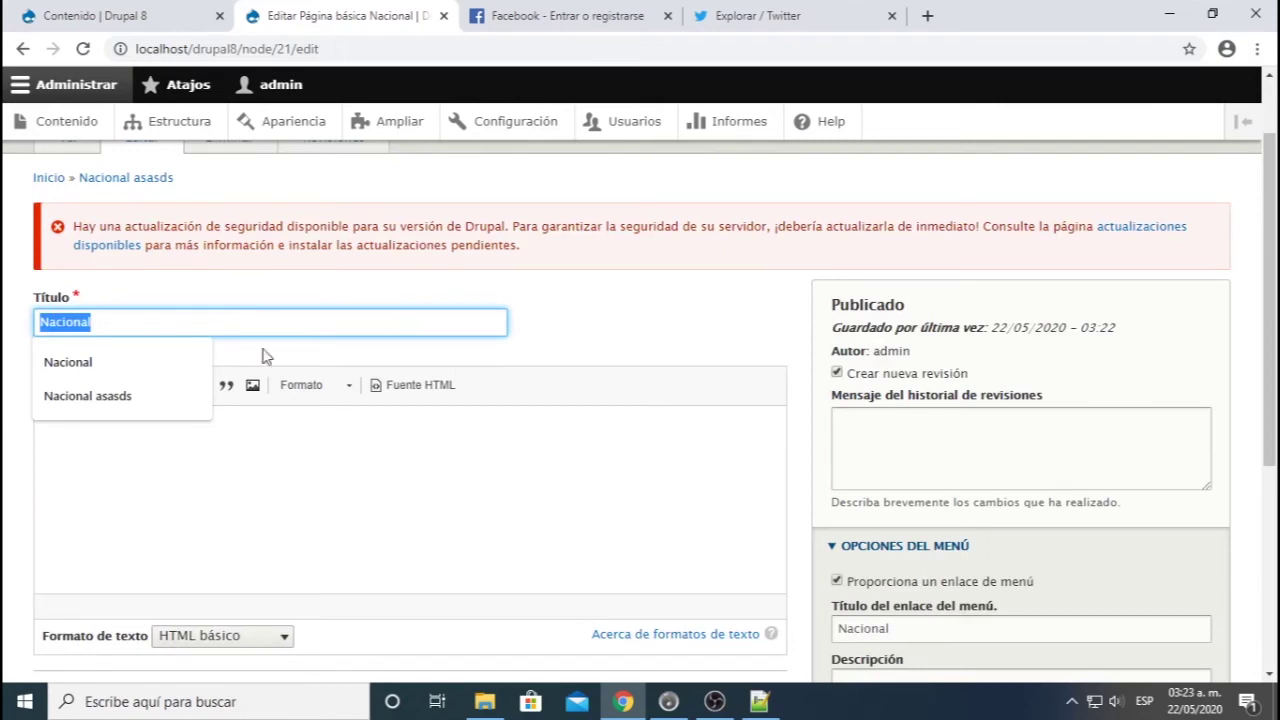
scroll(850, 525, down, 2)
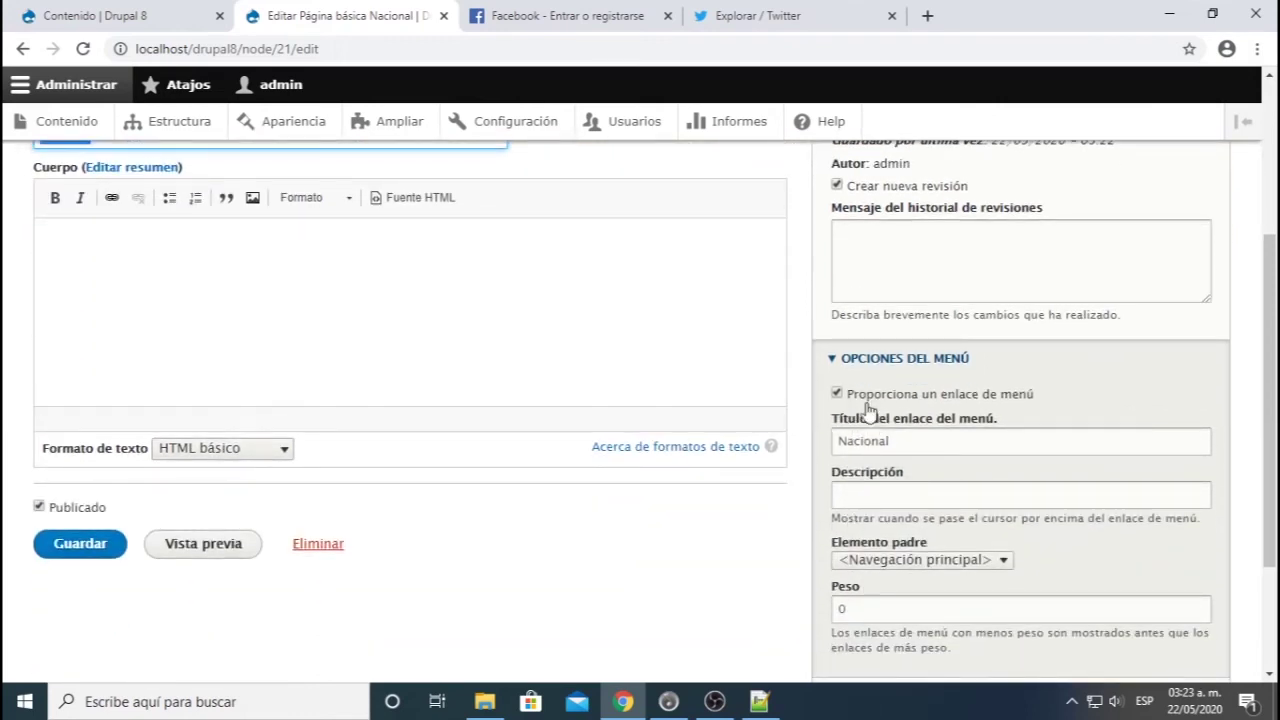
drag(926, 441, 828, 446)
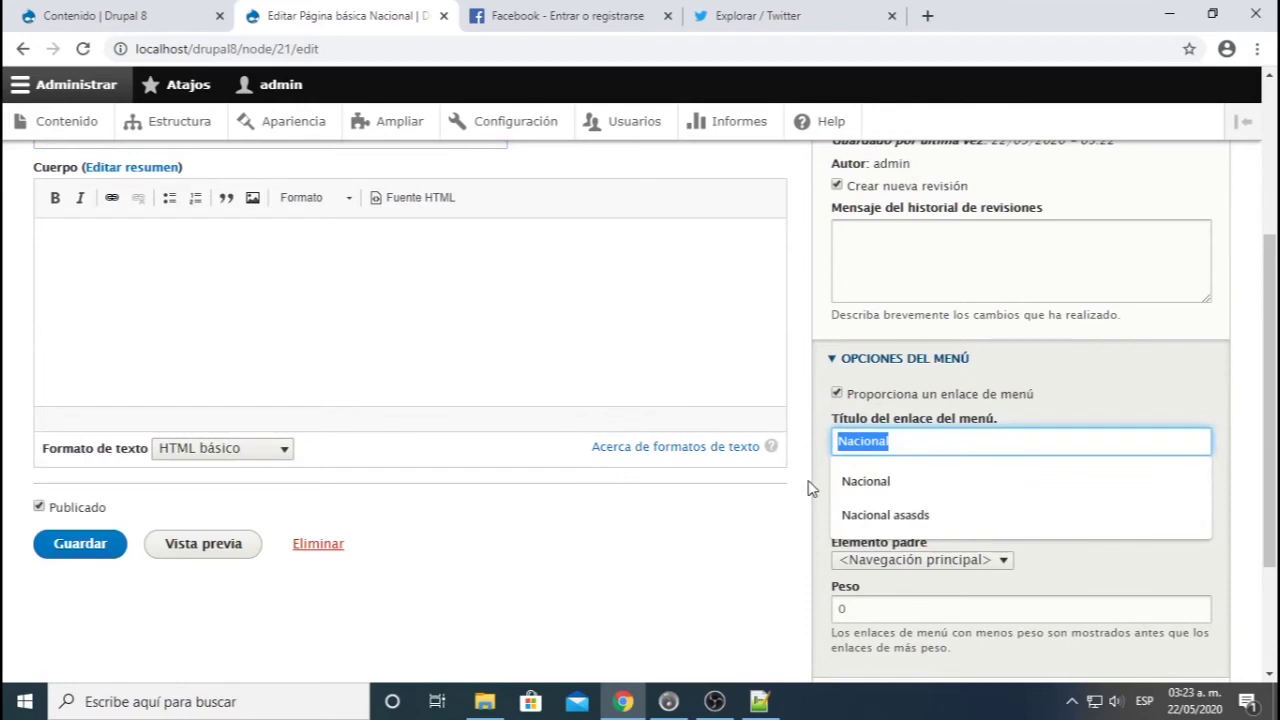
click(811, 488)
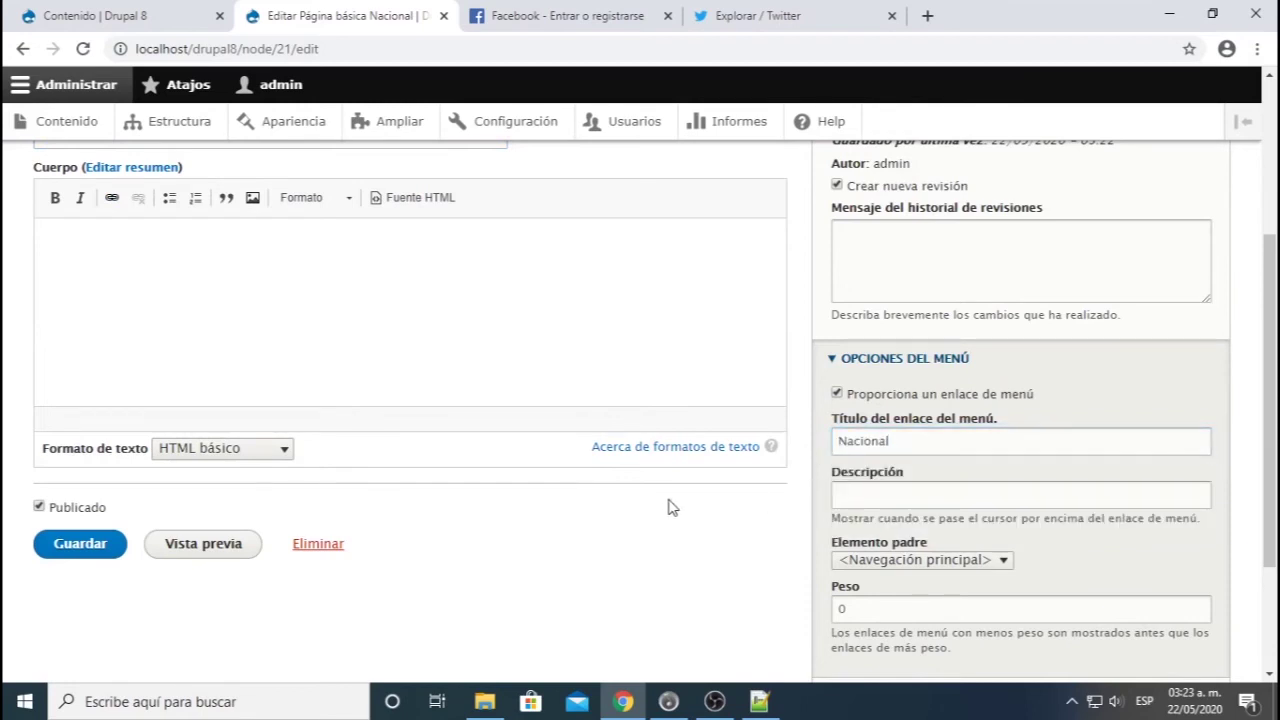
scroll(875, 480, up, 2)
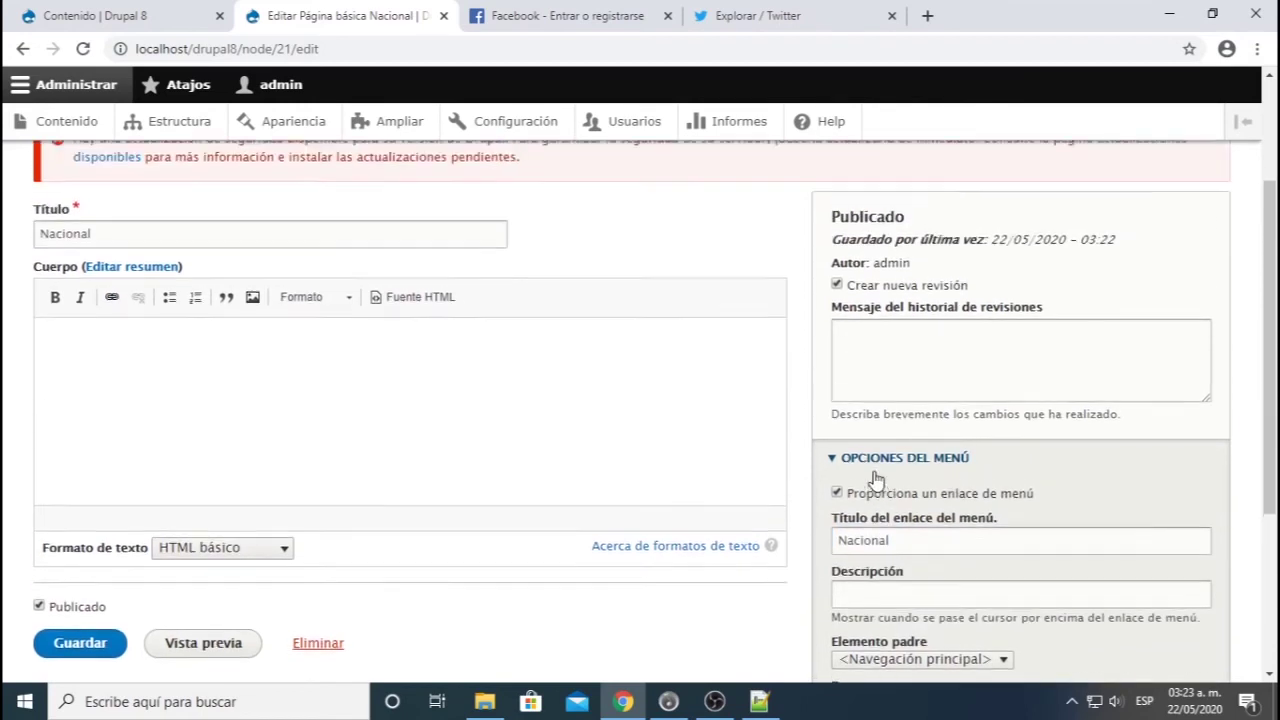
scroll(668, 390, down, 3)
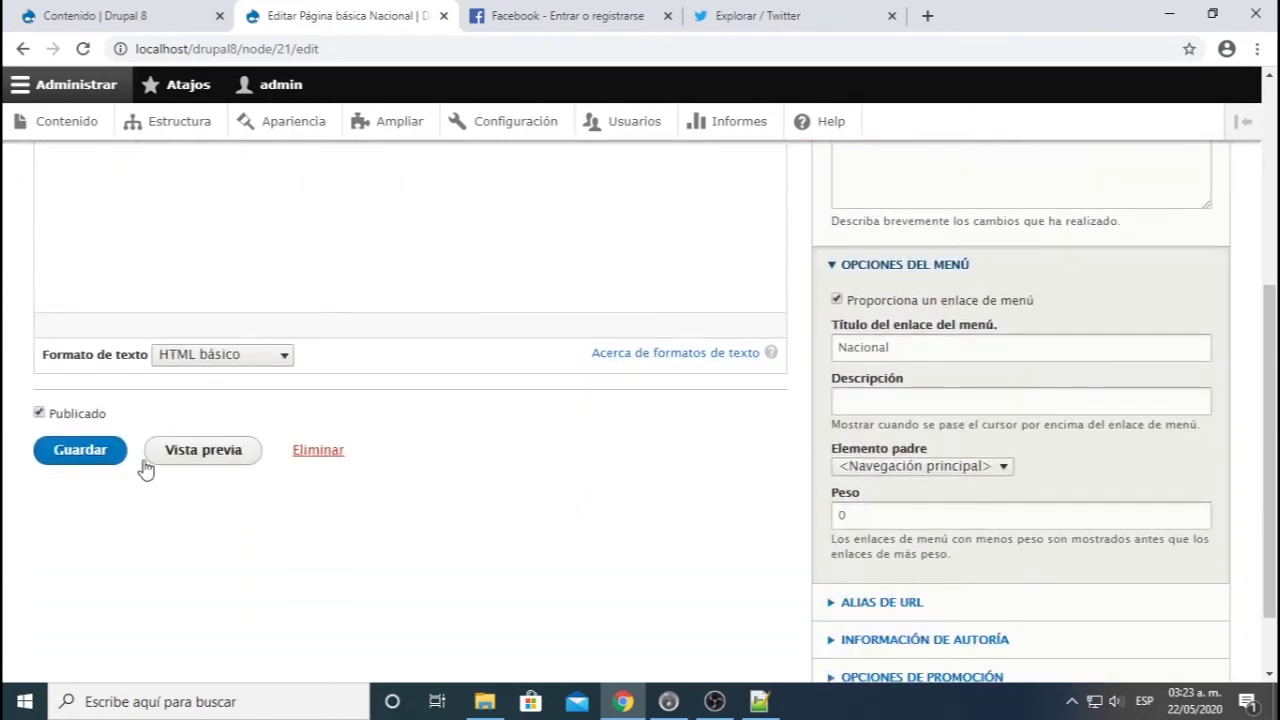
click(95, 450)
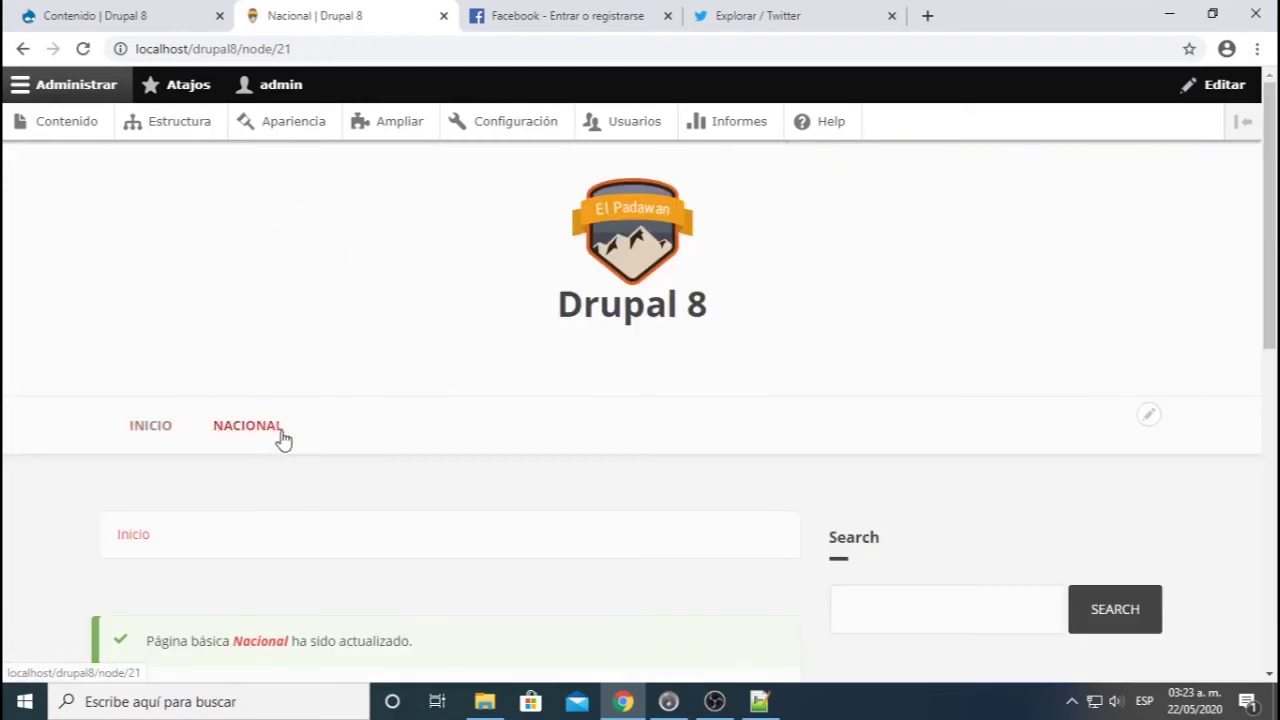
- Copy Internacional from the section list in Notepad++ and use it as the title of a new Página básica in the browser
click(760, 701)
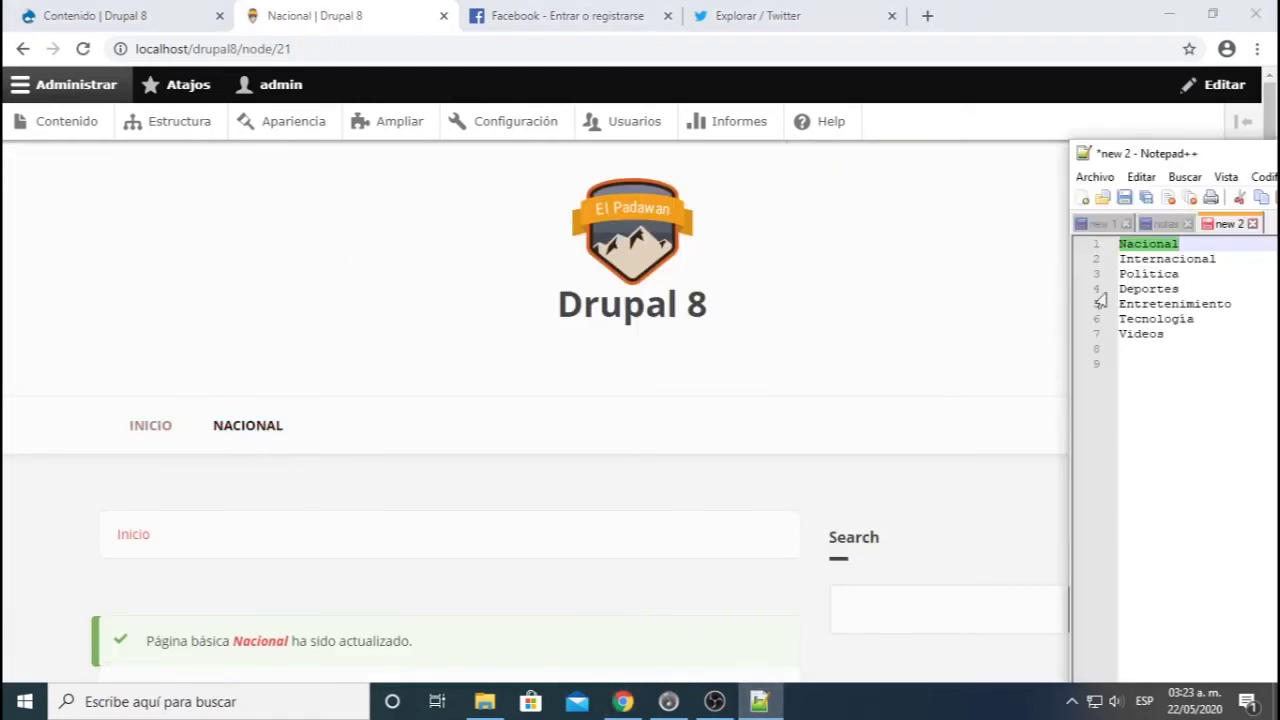
double_click(1155, 260)
key(ctrl+c)
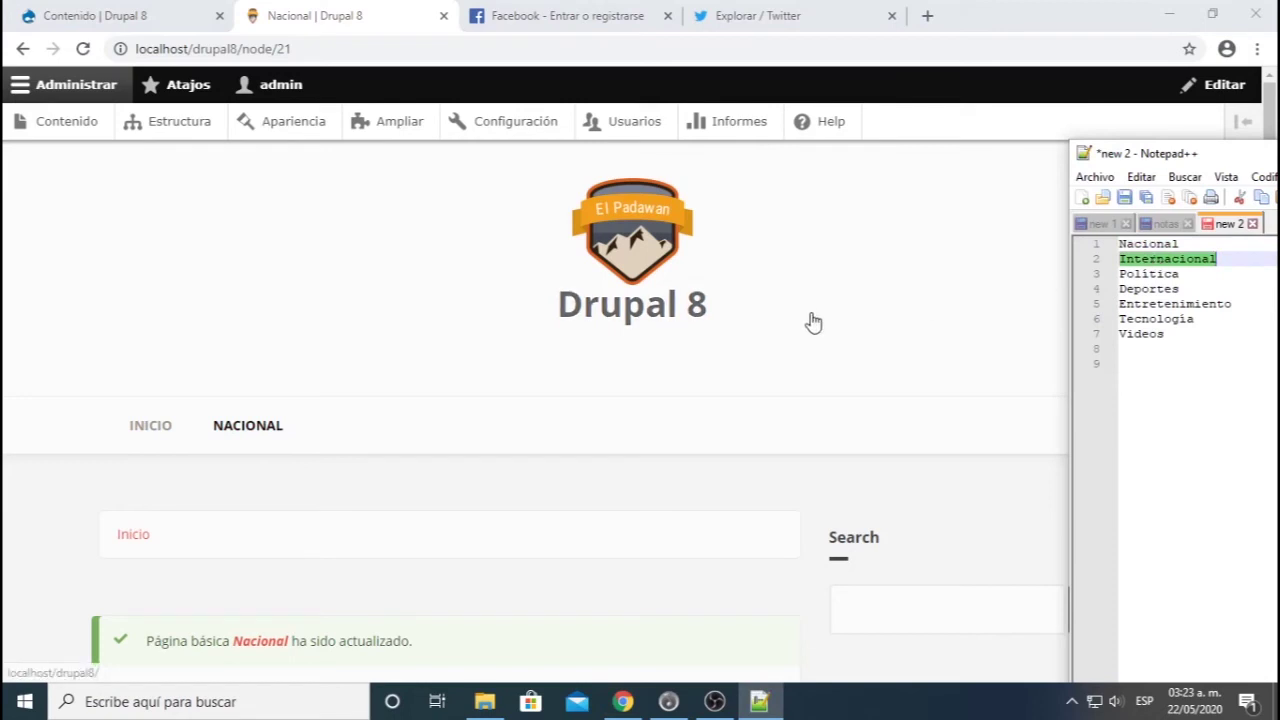
click(86, 124)
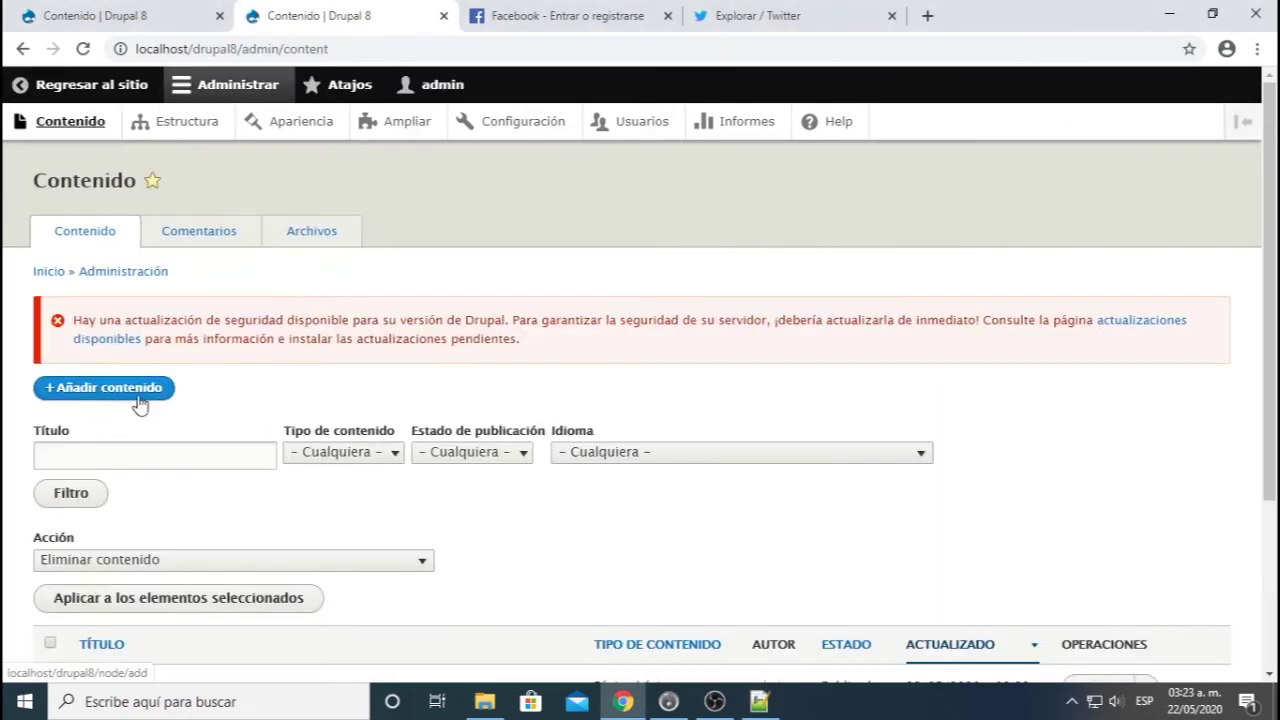
click(152, 389)
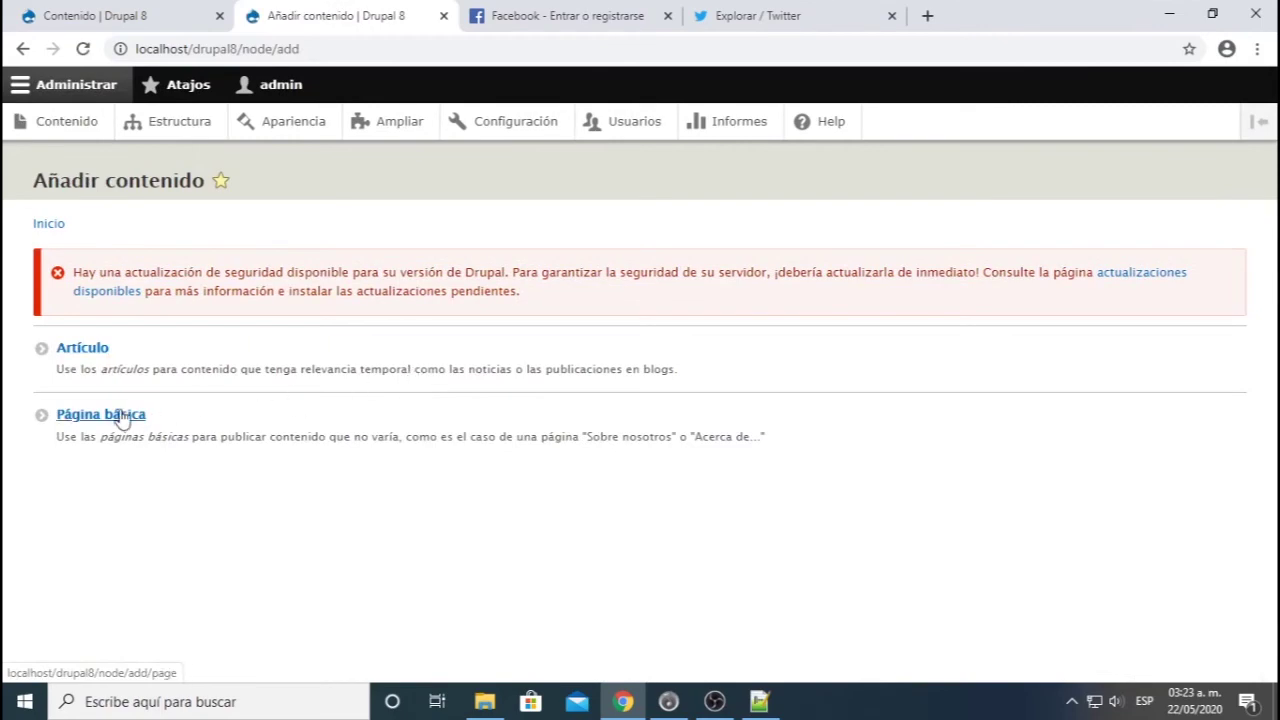
click(122, 416)
click(290, 368)
key(ctrl+v)
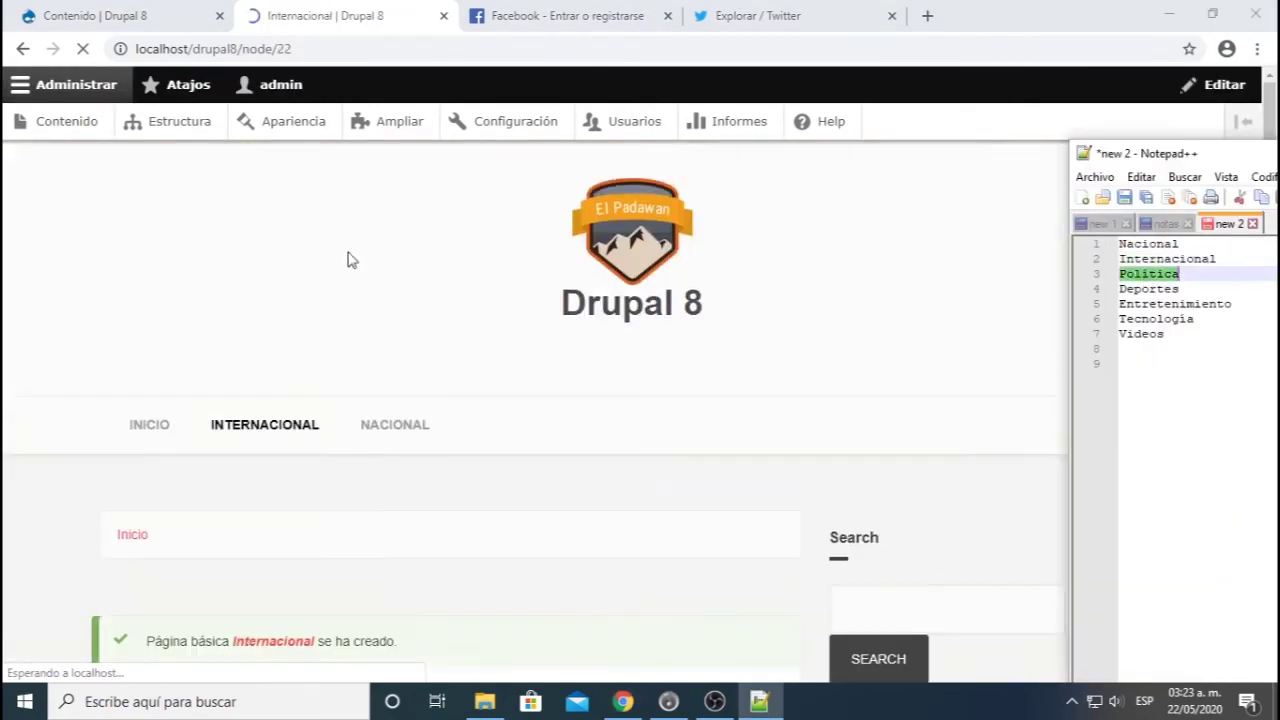
- Create basic pages for the remaining listed sections, including Deportes, Entretenimiento, Tecnología and Videos, each with a menu link in Navegación principal
double_click(1148, 289)
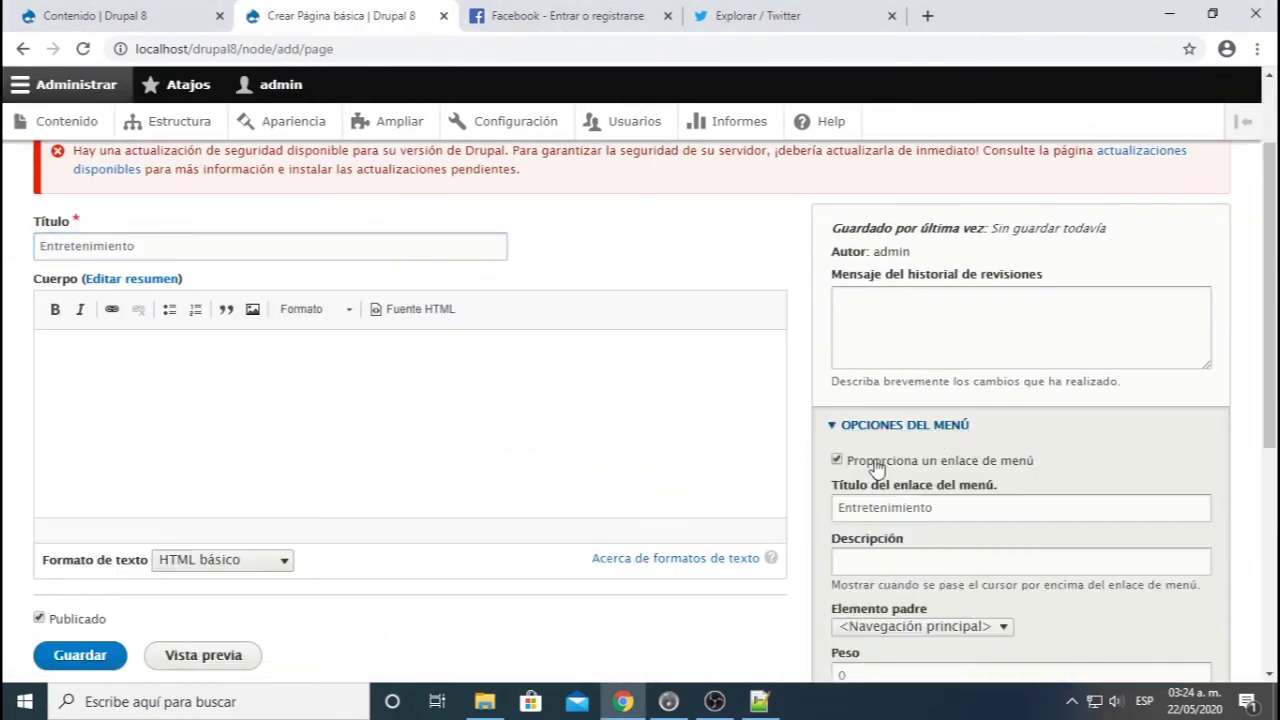
key(alt+Tab)
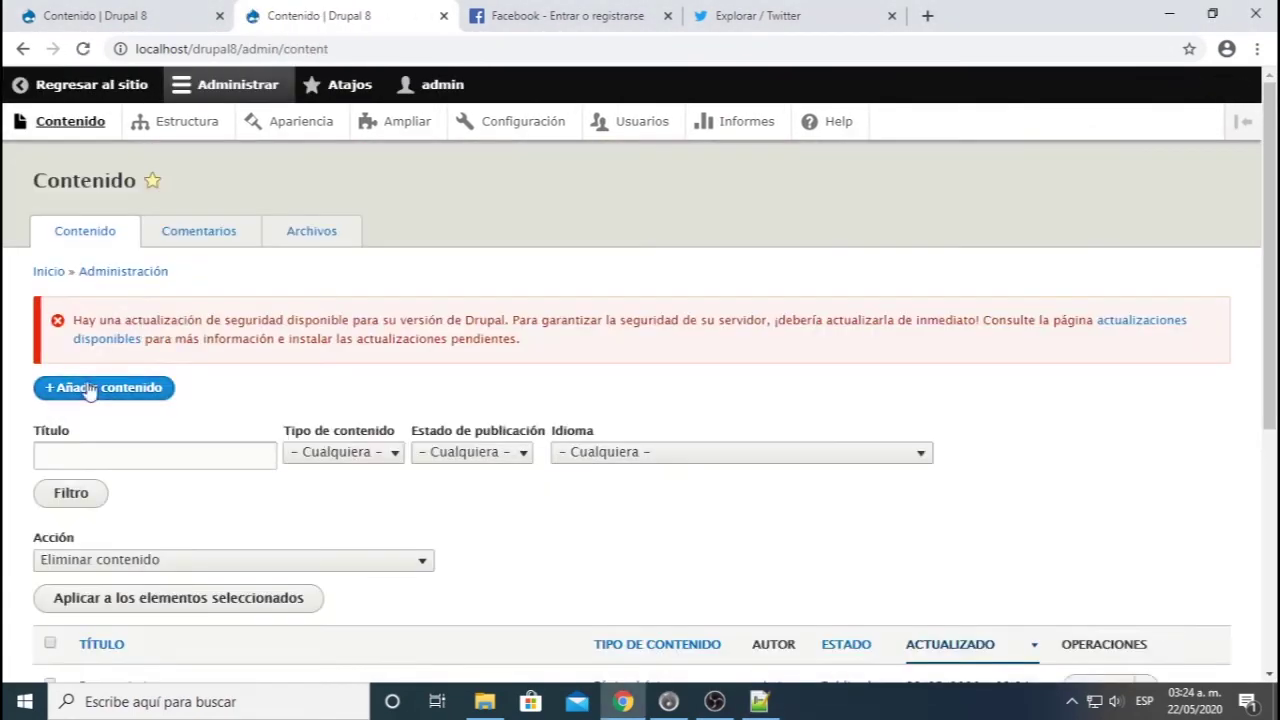
click(89, 386)
click(286, 423)
click(232, 367)
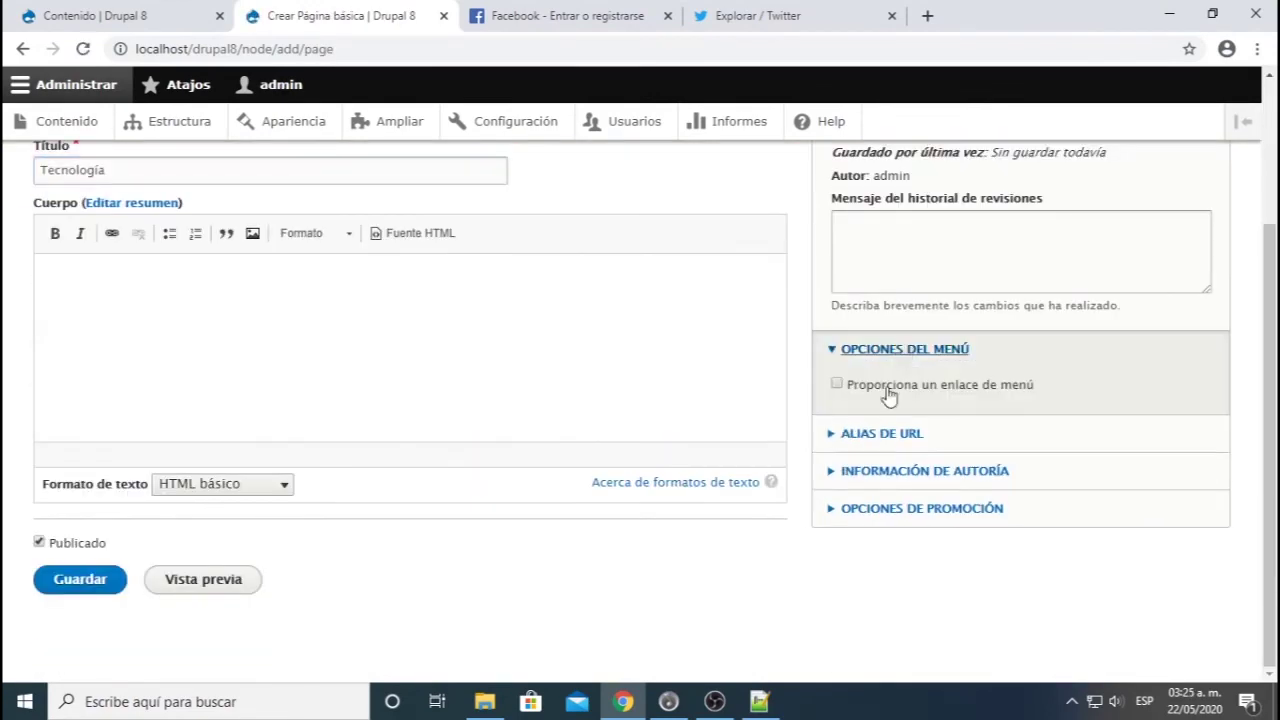
click(889, 397)
key(alt+Tab)
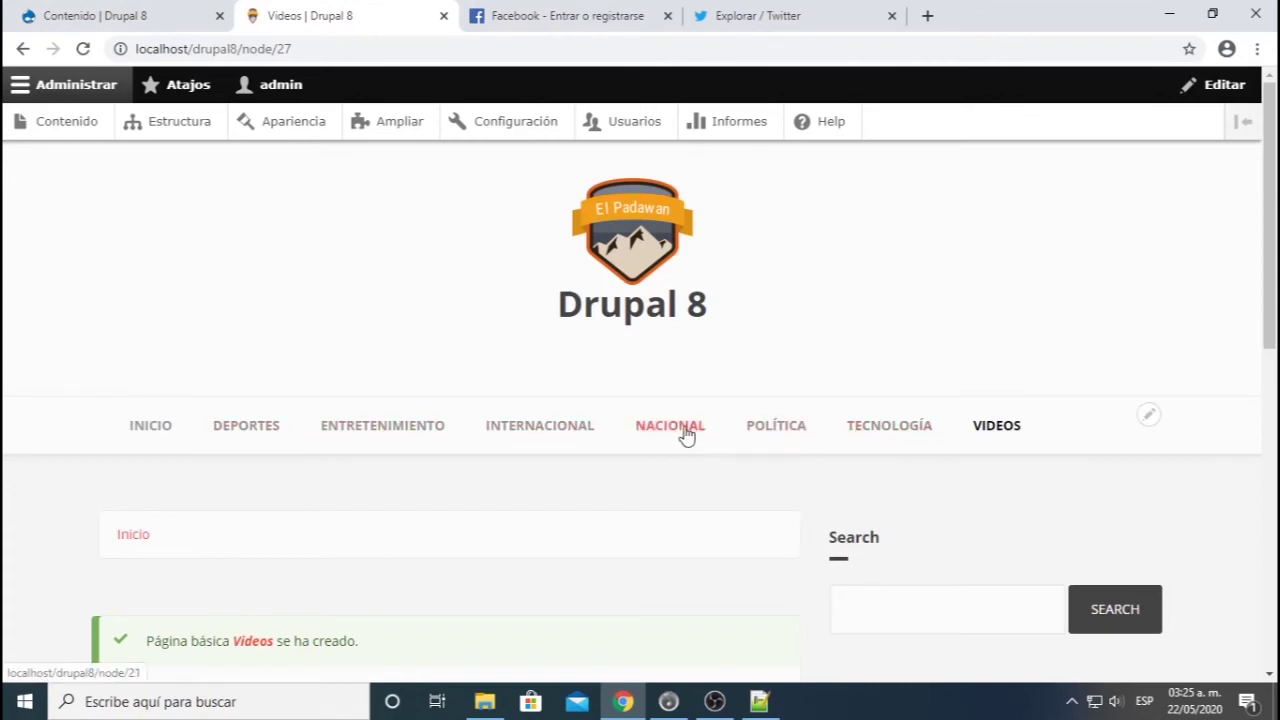
- Open the Navegación principal menu for editing from the site's navigation block and review its list of links
key(alt+Tab)
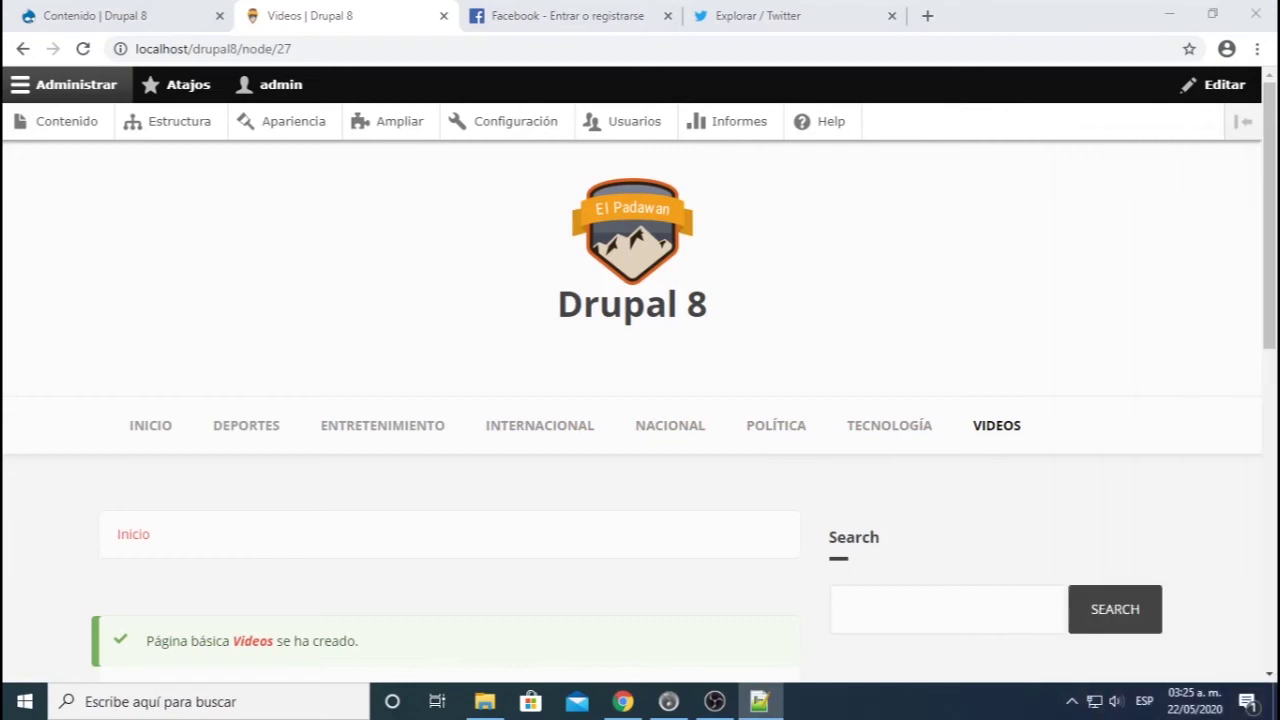
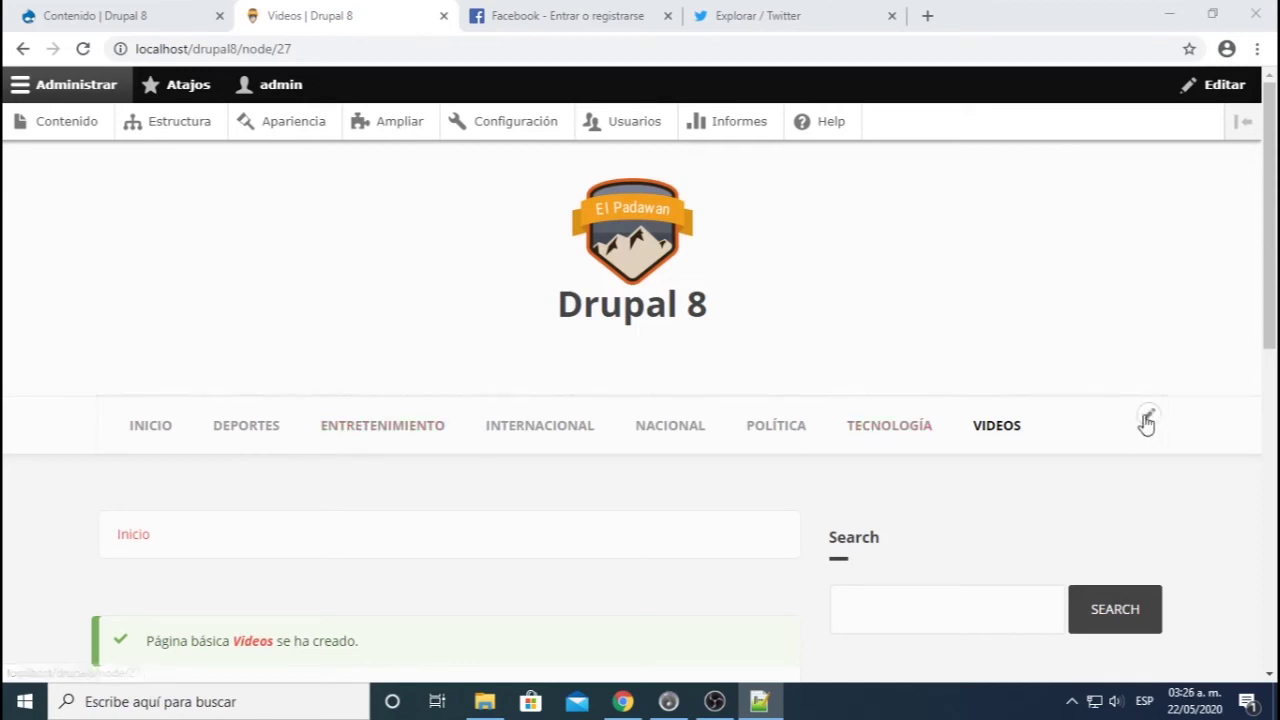
click(1150, 424)
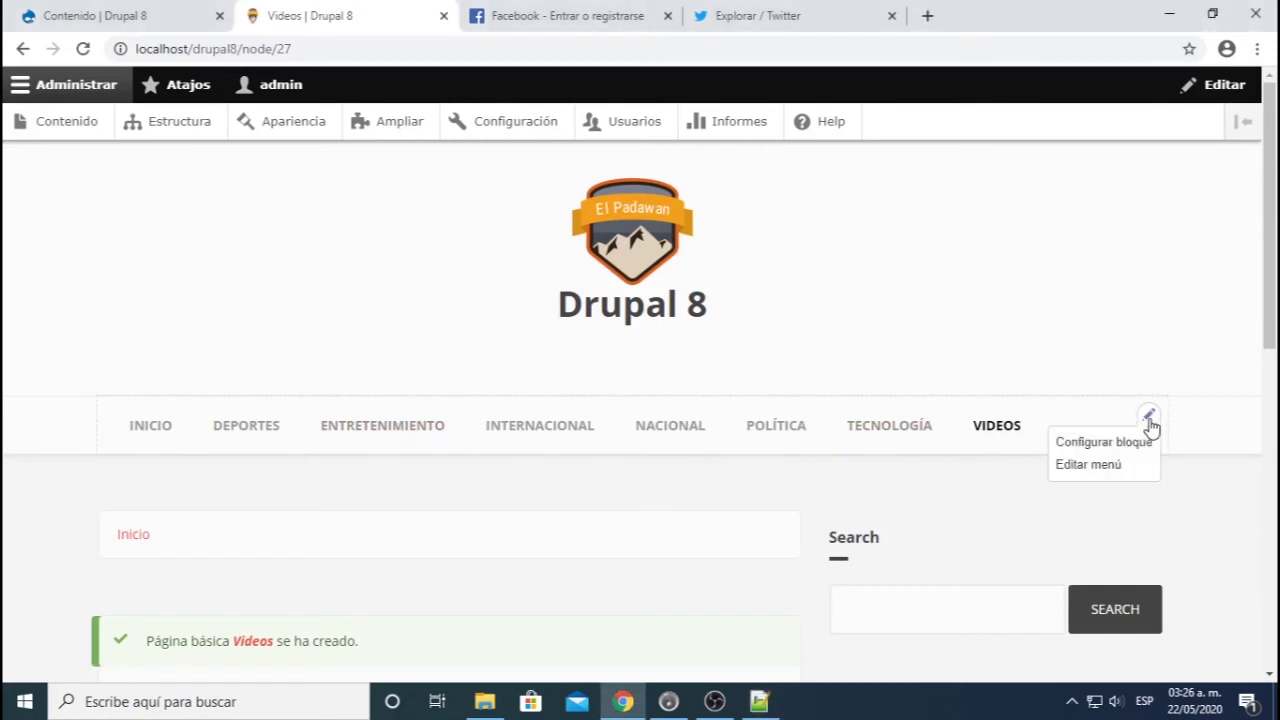
click(1094, 468)
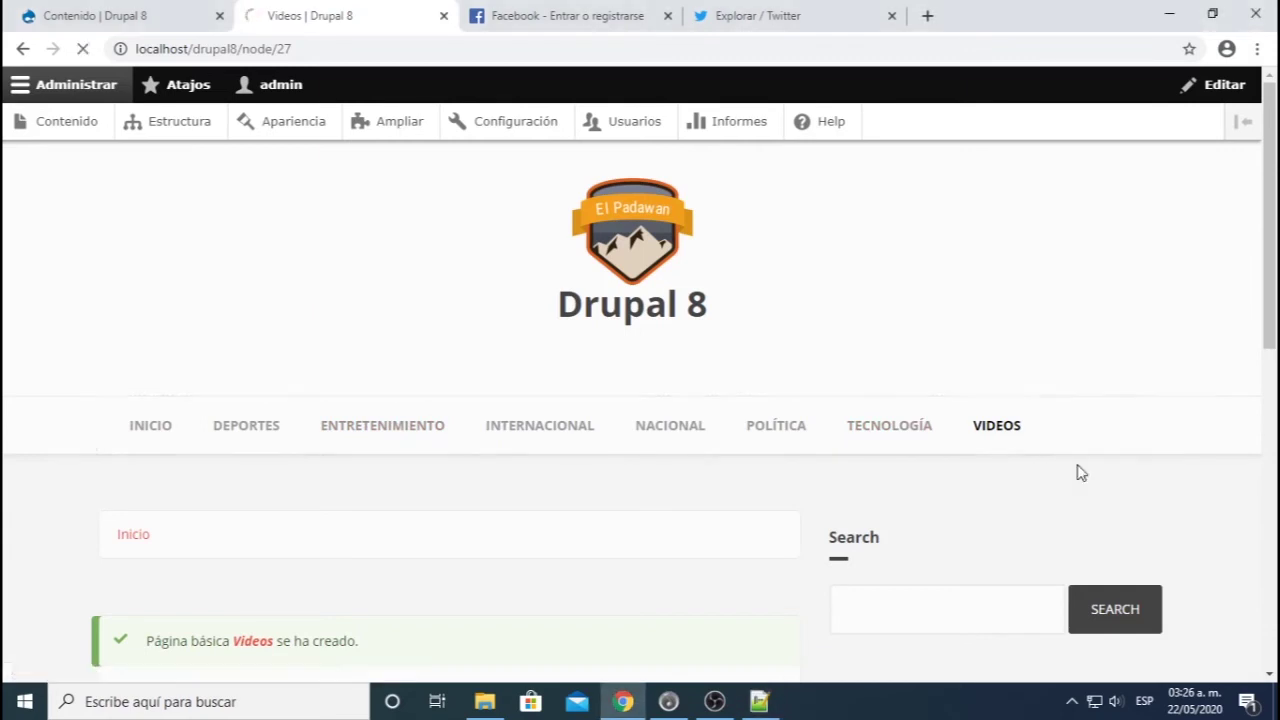
scroll(565, 354, down, 3)
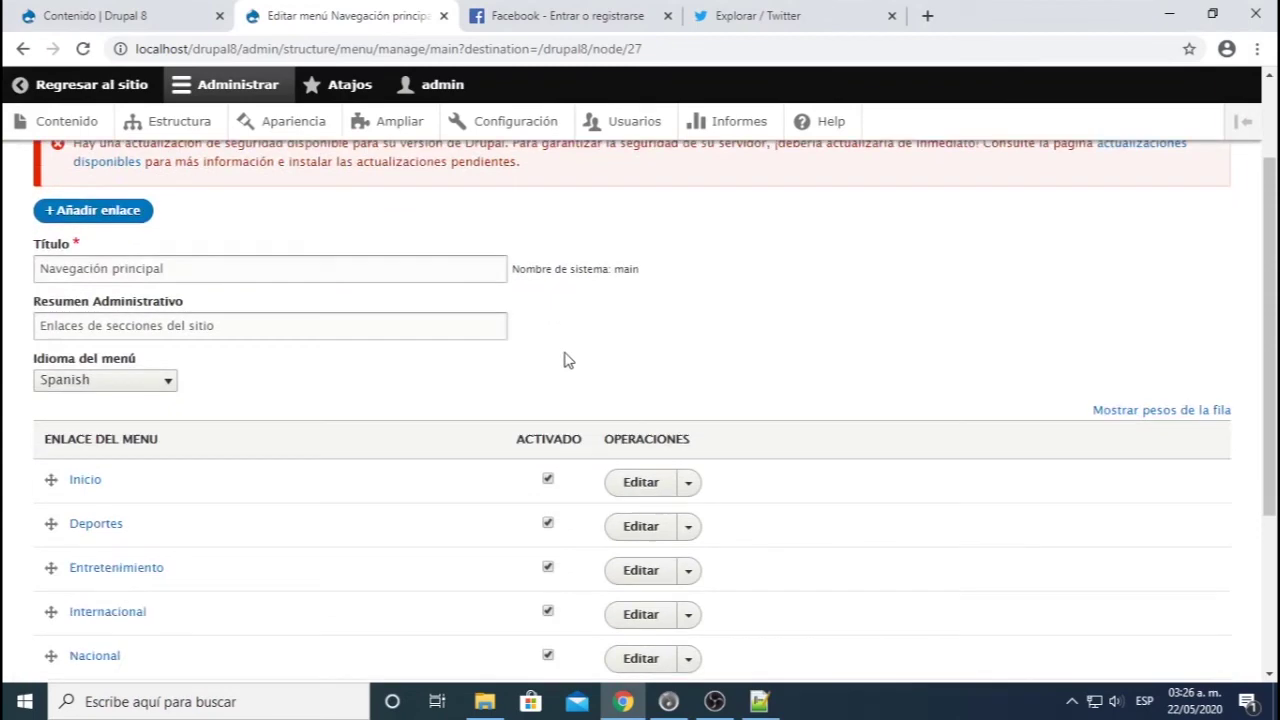
scroll(316, 340, down, 1)
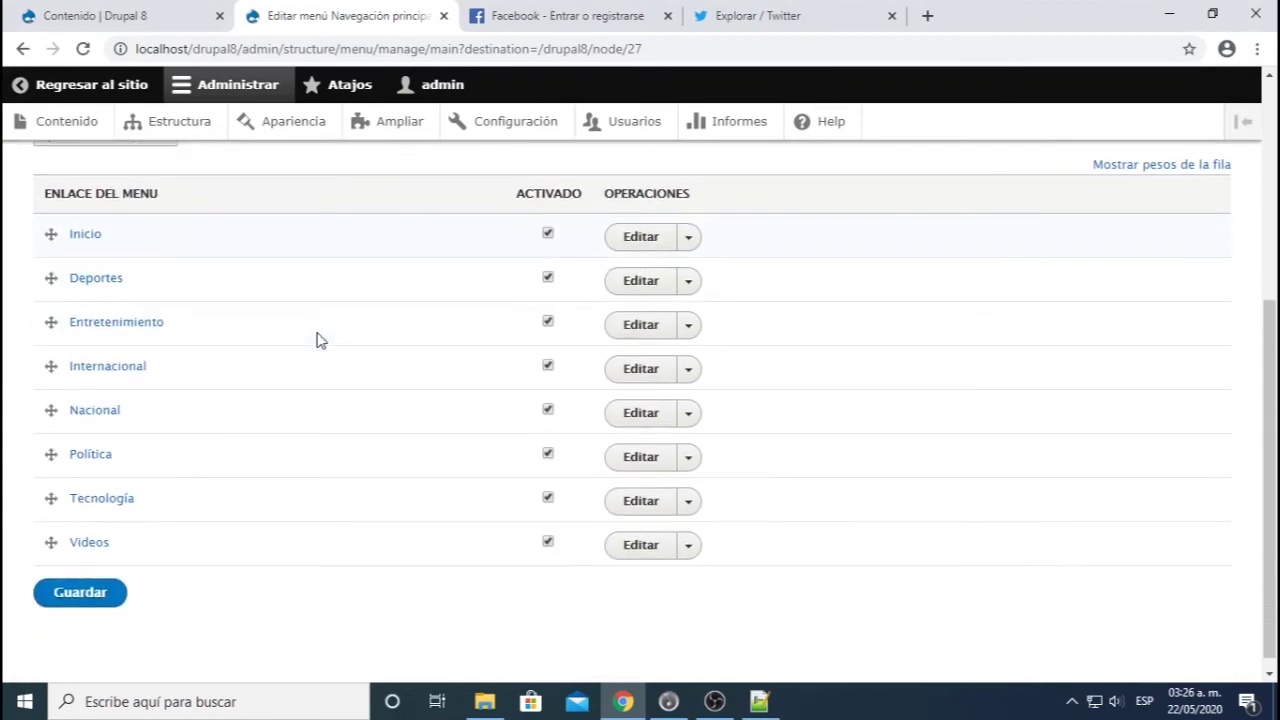
scroll(1011, 318, up, 1)
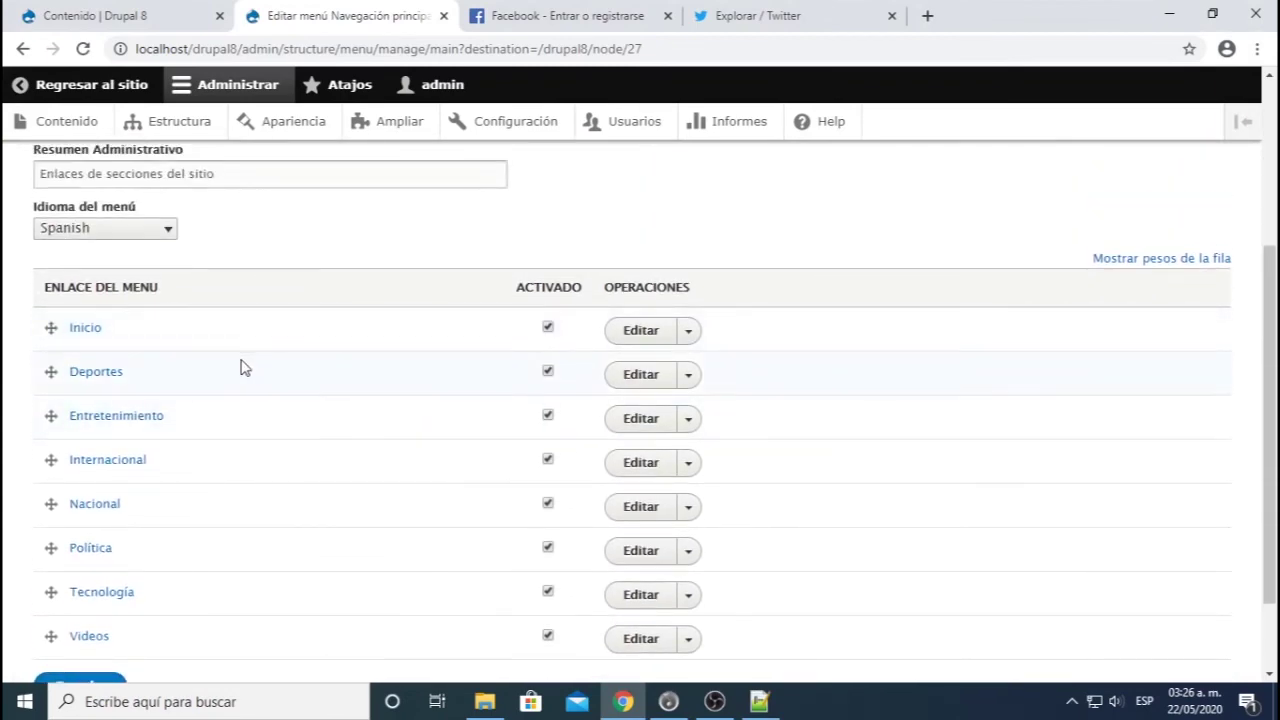
- Show the row weights of the menu links, examine them, and hide them again
click(1108, 260)
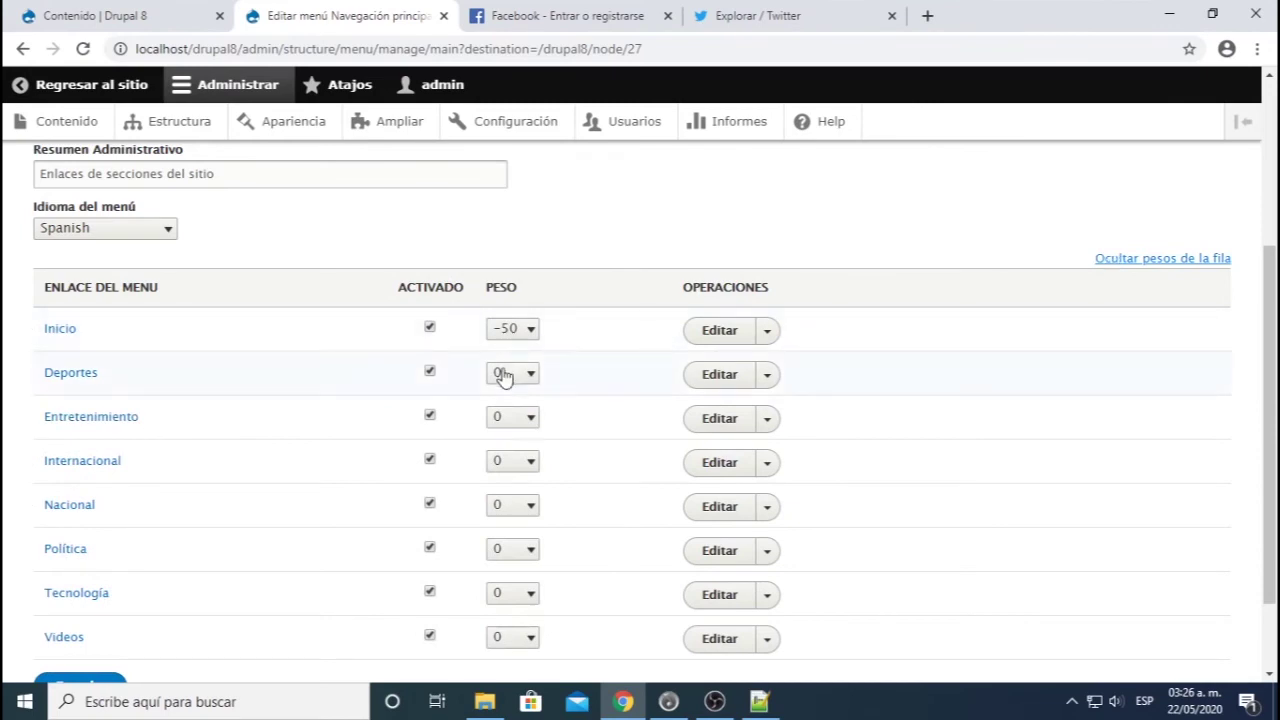
scroll(500, 371, down, 1)
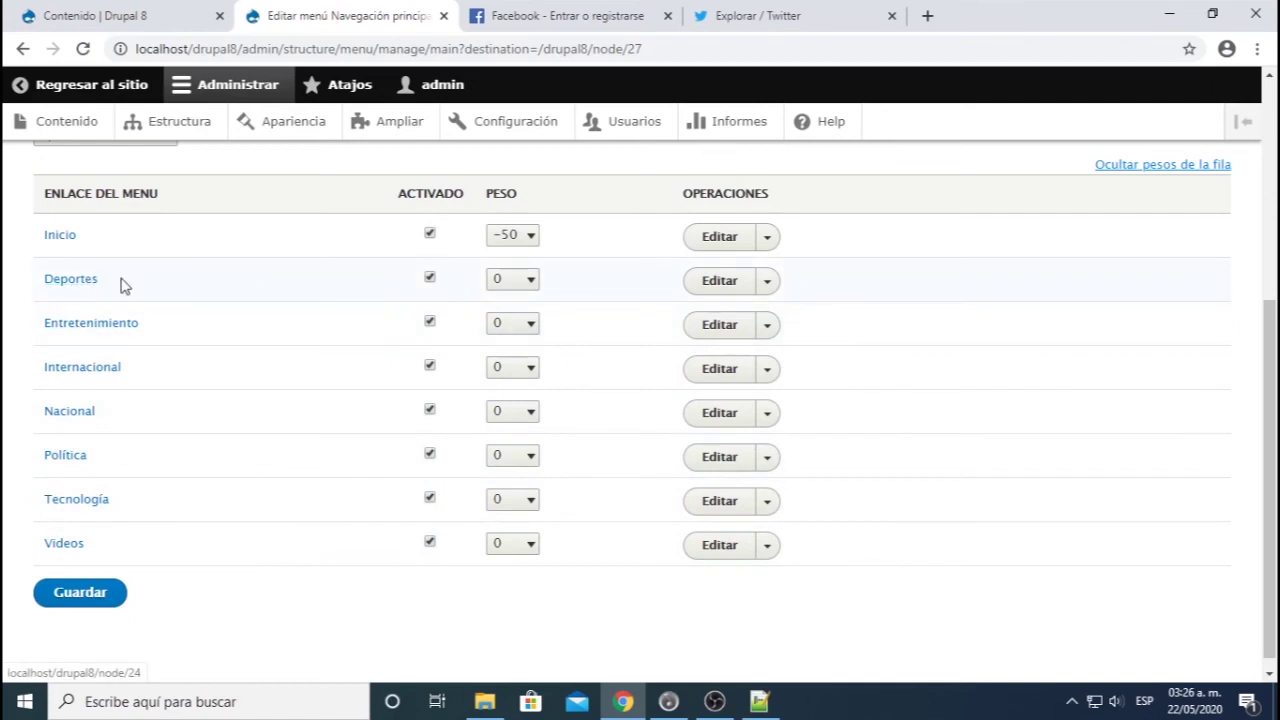
click(1130, 165)
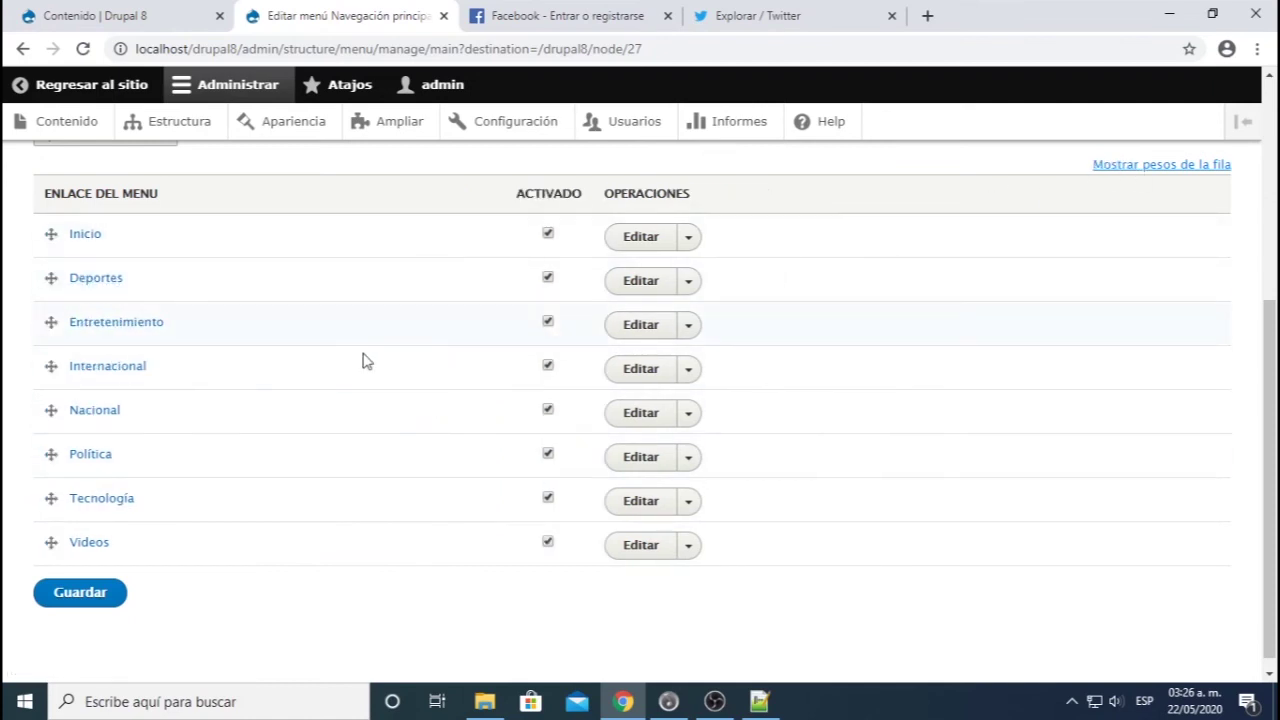
- Reorder the menu links to Inicio, Nacional, Internacional, Política, Deportes, Entretenimiento, Tecnología, Videos and save the menu
drag(51, 410, 54, 294)
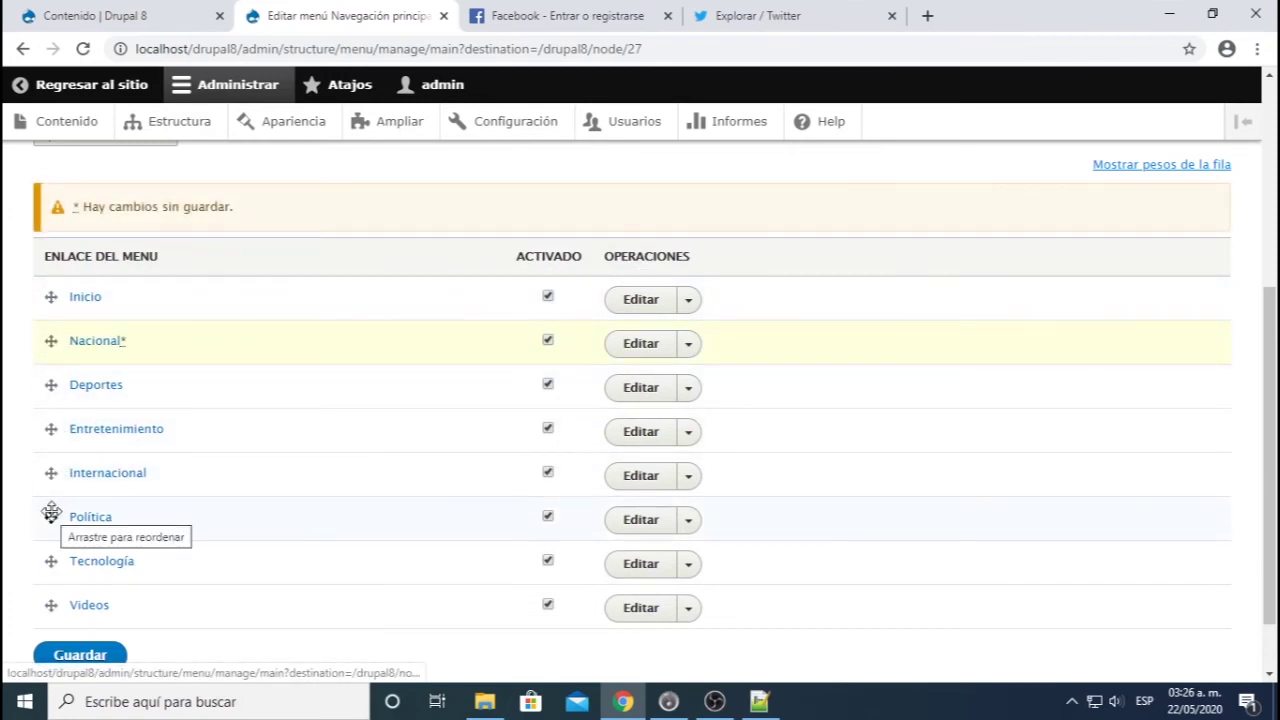
drag(49, 474, 50, 385)
drag(52, 516, 49, 430)
drag(51, 520, 49, 478)
click(82, 656)
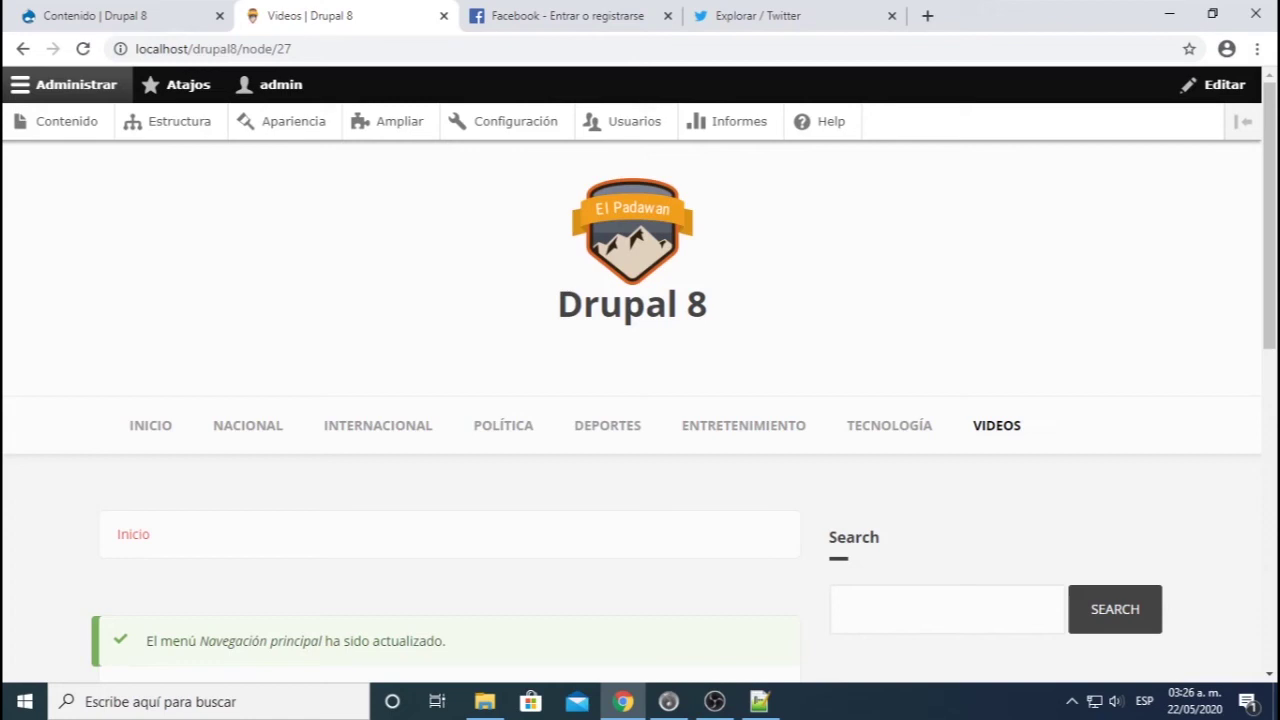
- Compare the site's navigation order with the section list in Notepad++ and move that window out of the way
click(760, 702)
key(ctrl+a)
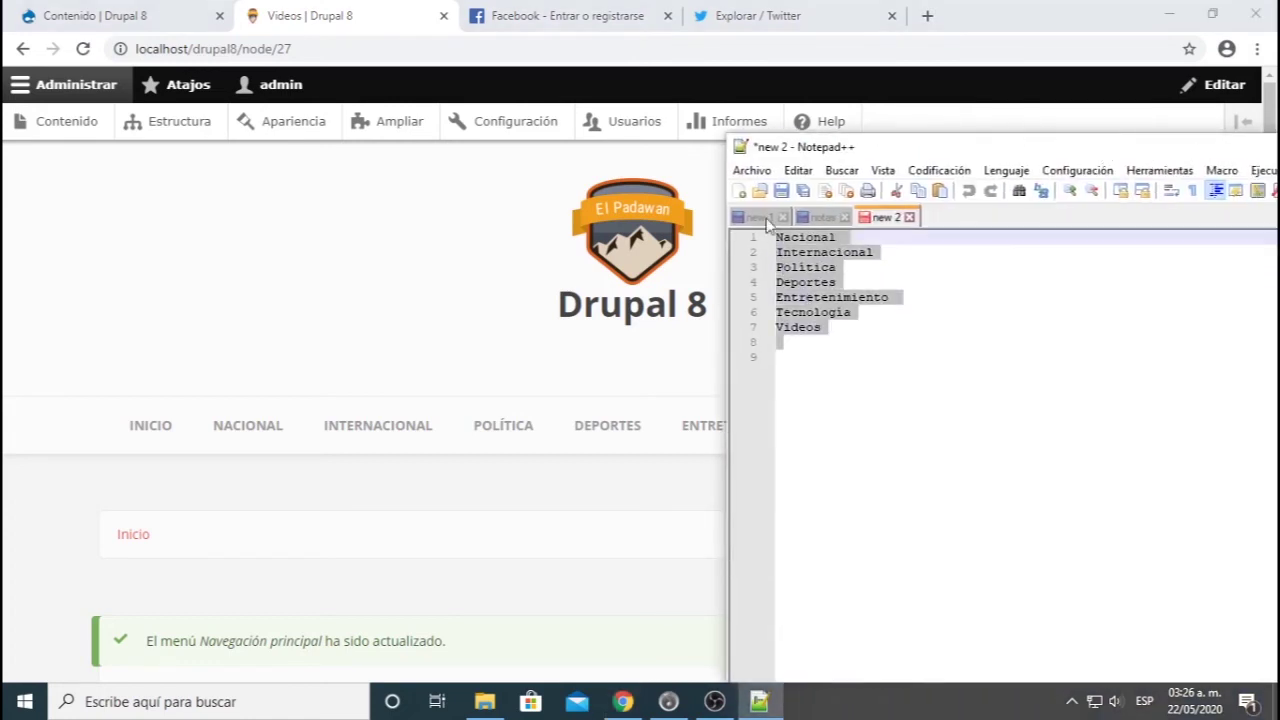
drag(820, 150, 1279, 150)
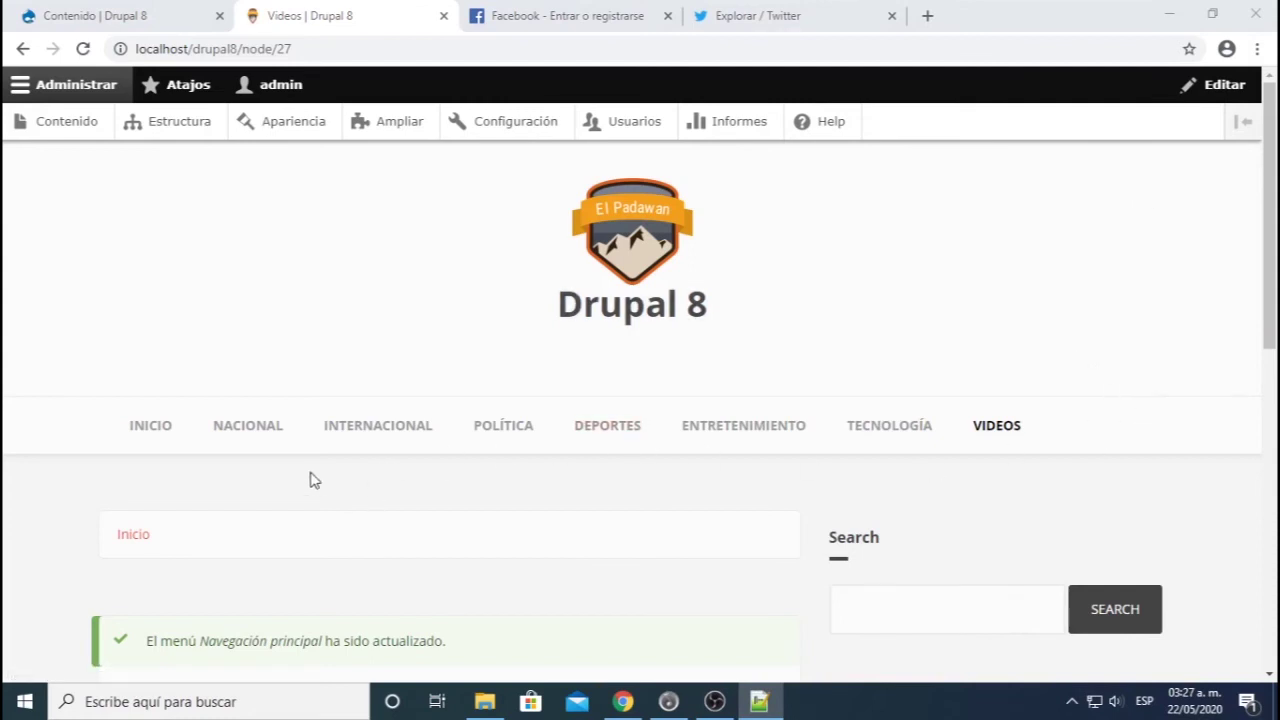
scroll(310, 481, down, 1)
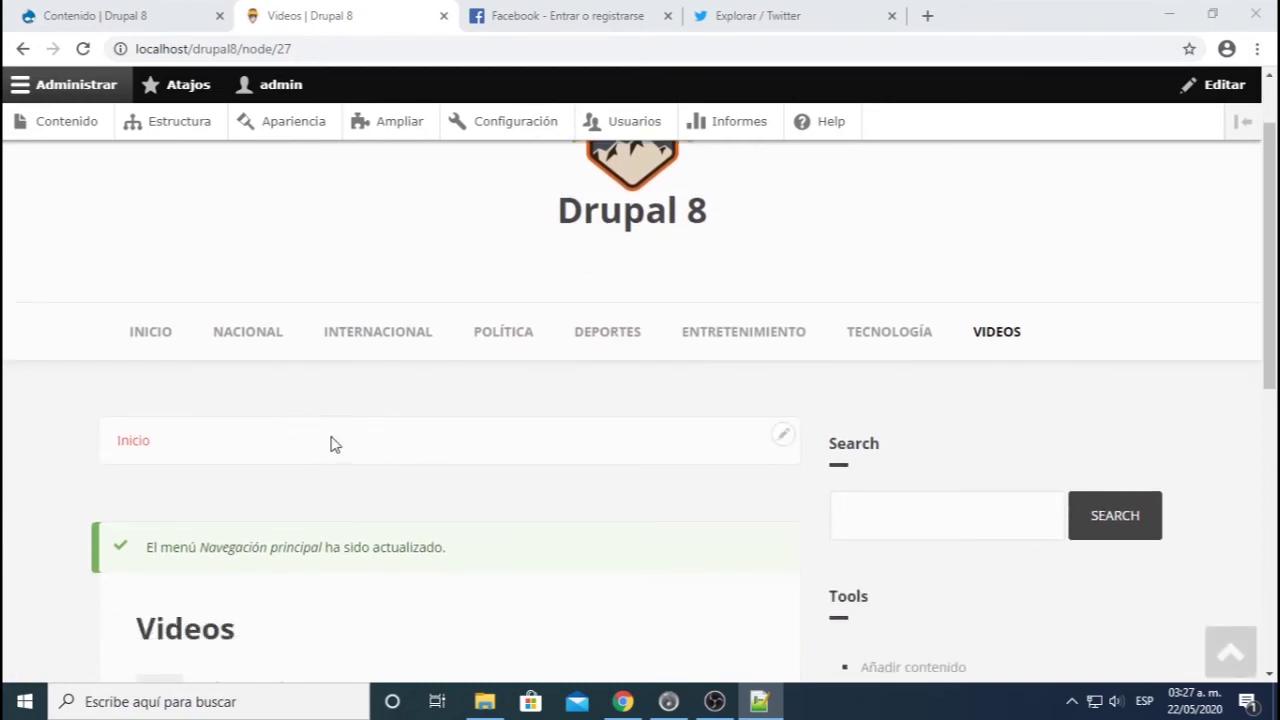
- Refresh the Contenido list and compare its basic pages with the links in the site's main navigation
click(163, 16)
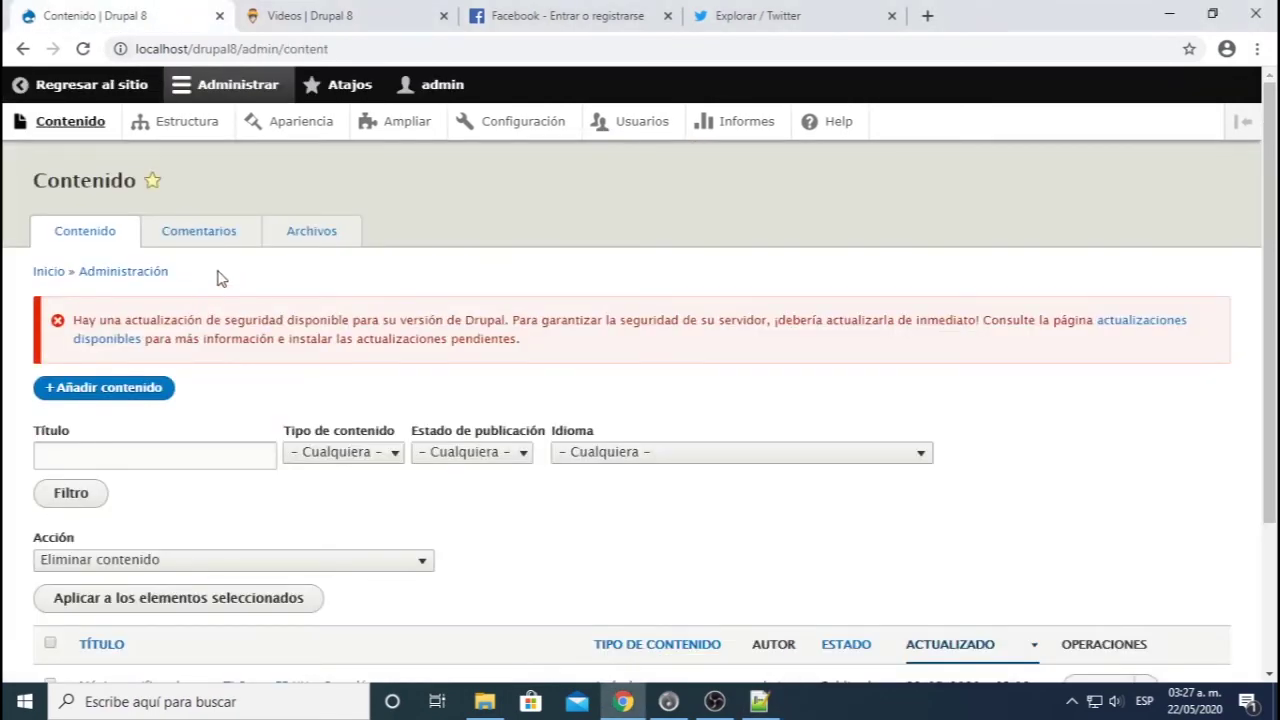
scroll(180, 275, down, 2)
scroll(160, 228, up, 2)
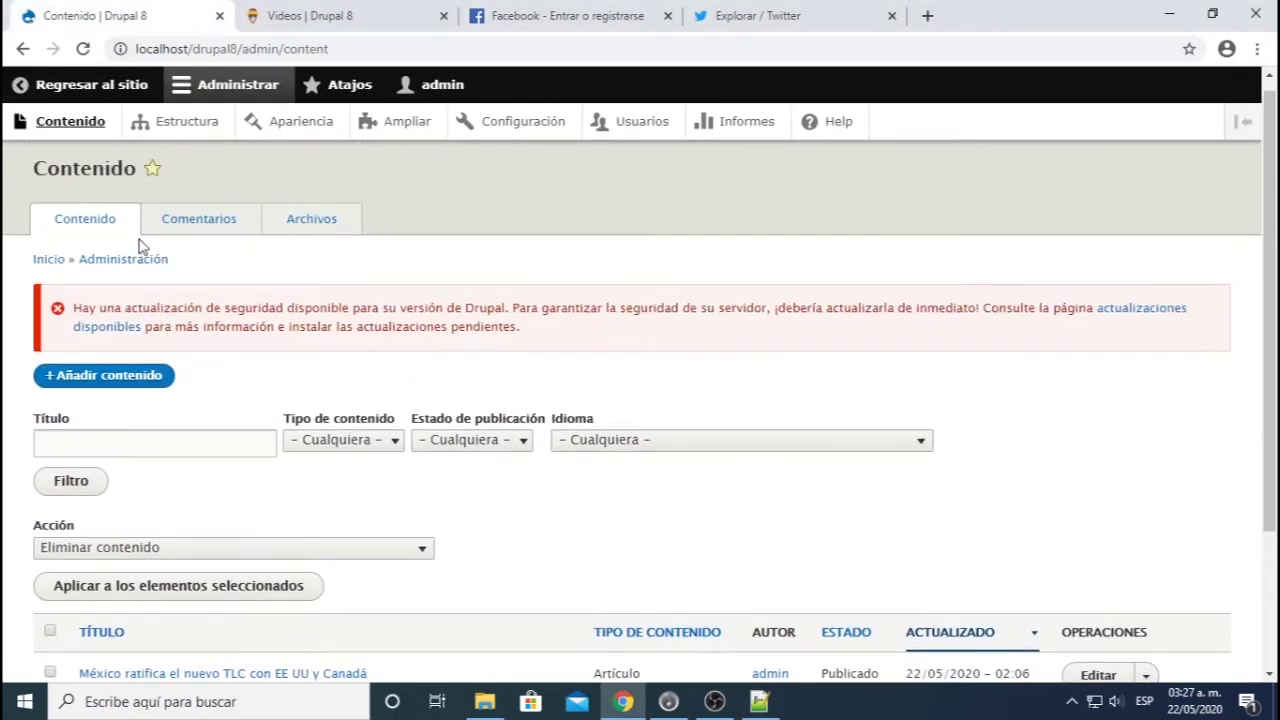
click(101, 230)
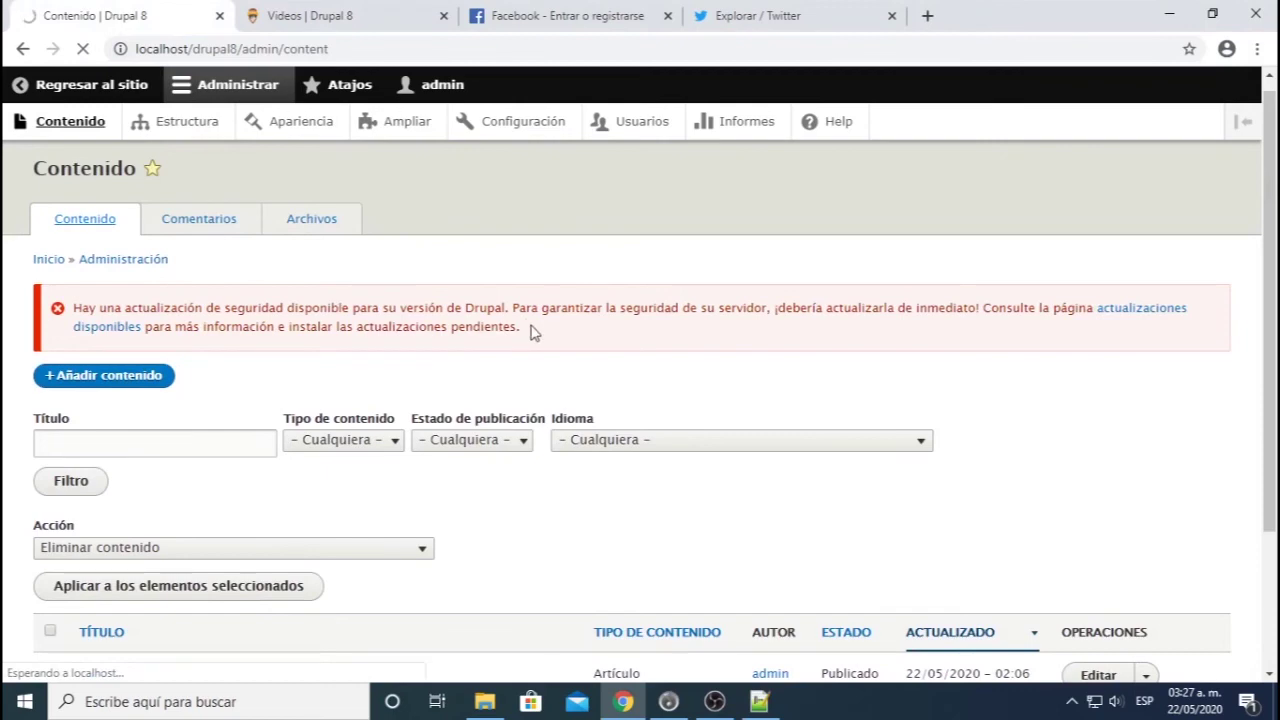
scroll(529, 331, down, 5)
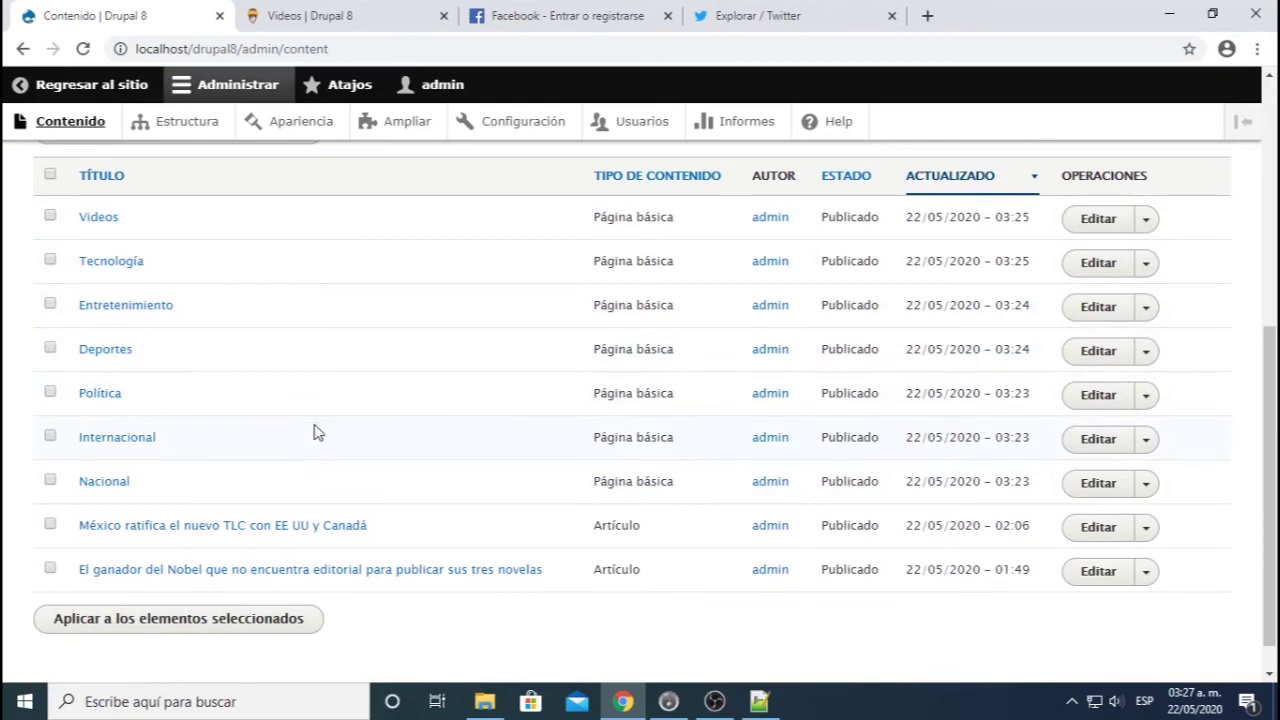
scroll(313, 432, up, 4)
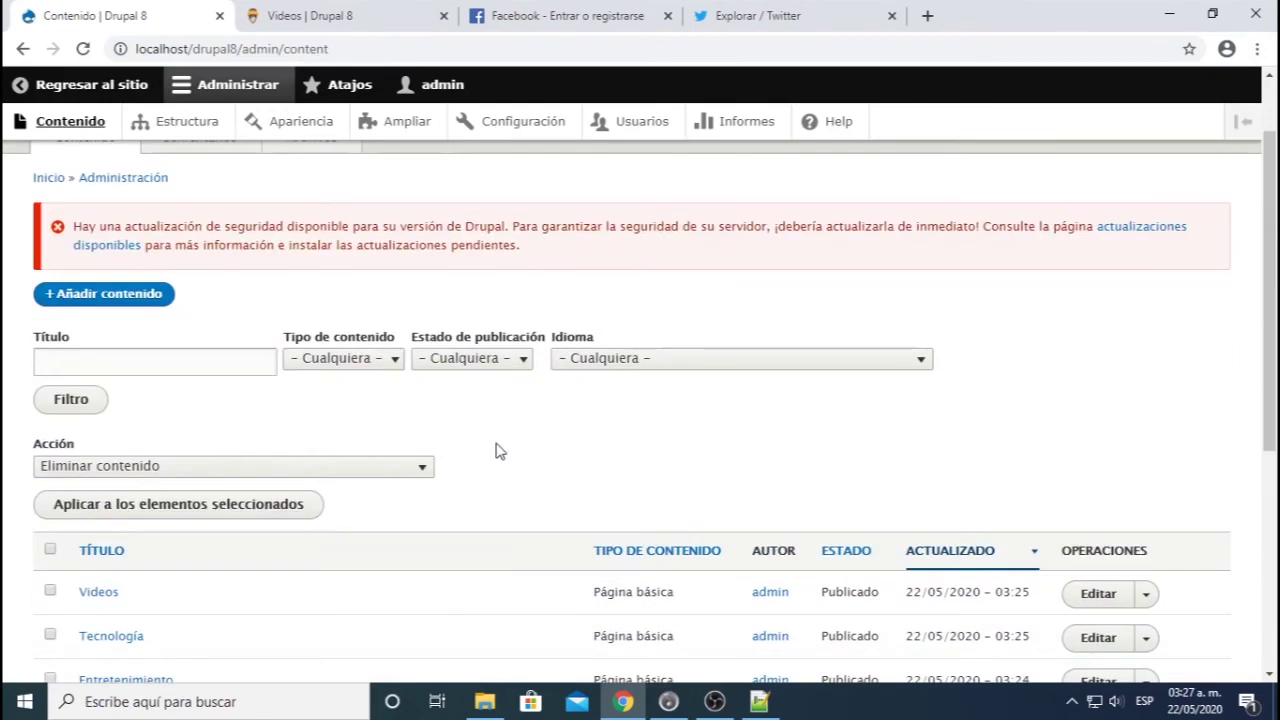
scroll(495, 450, up, 2)
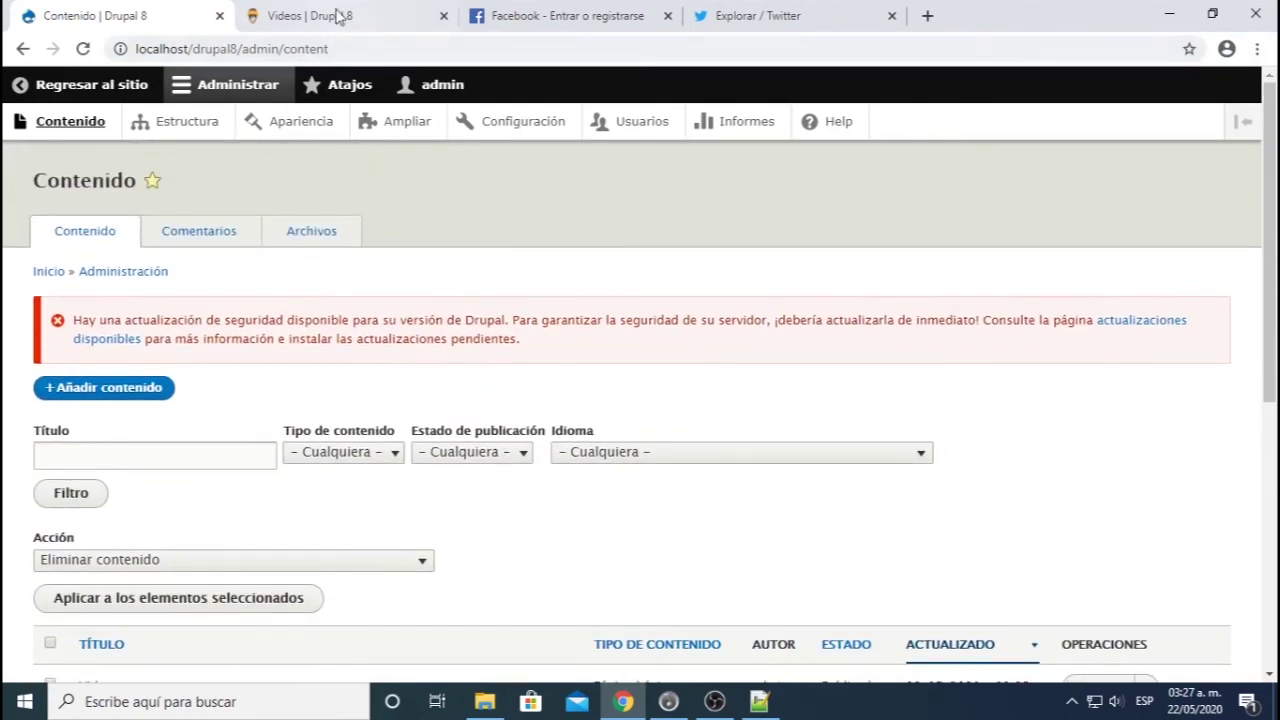
click(337, 15)
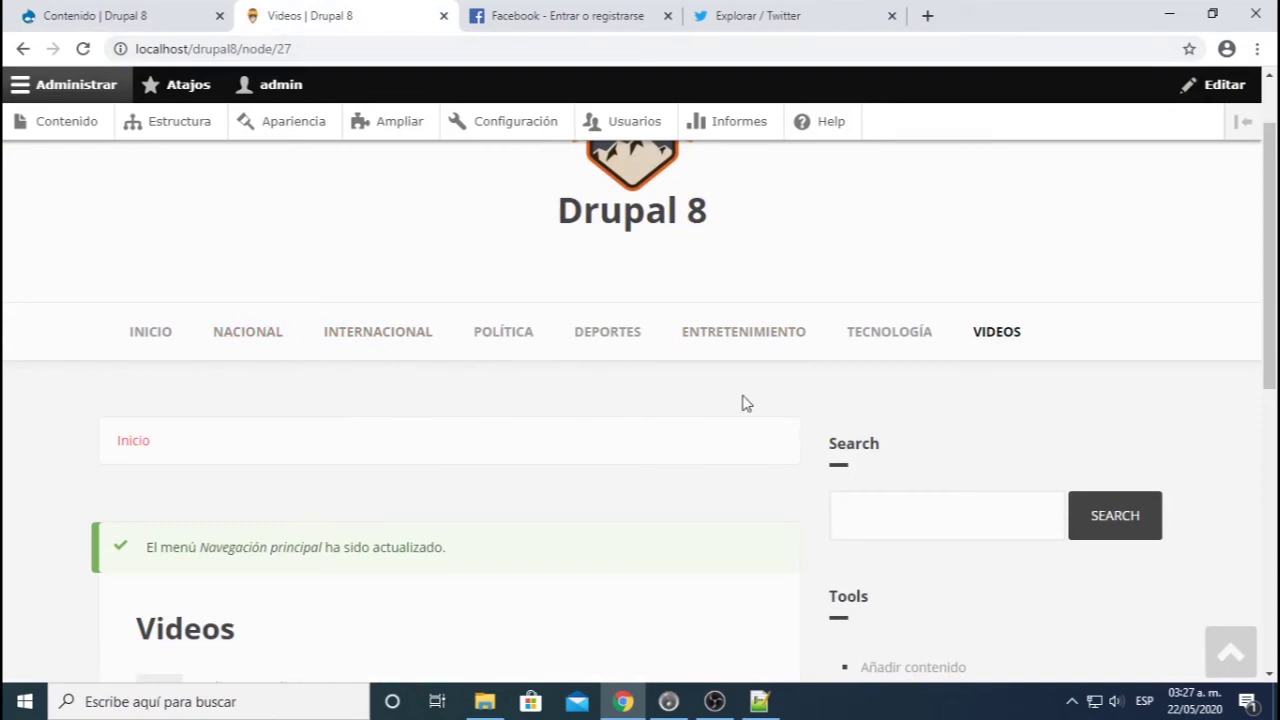
scroll(745, 440, up, 1)
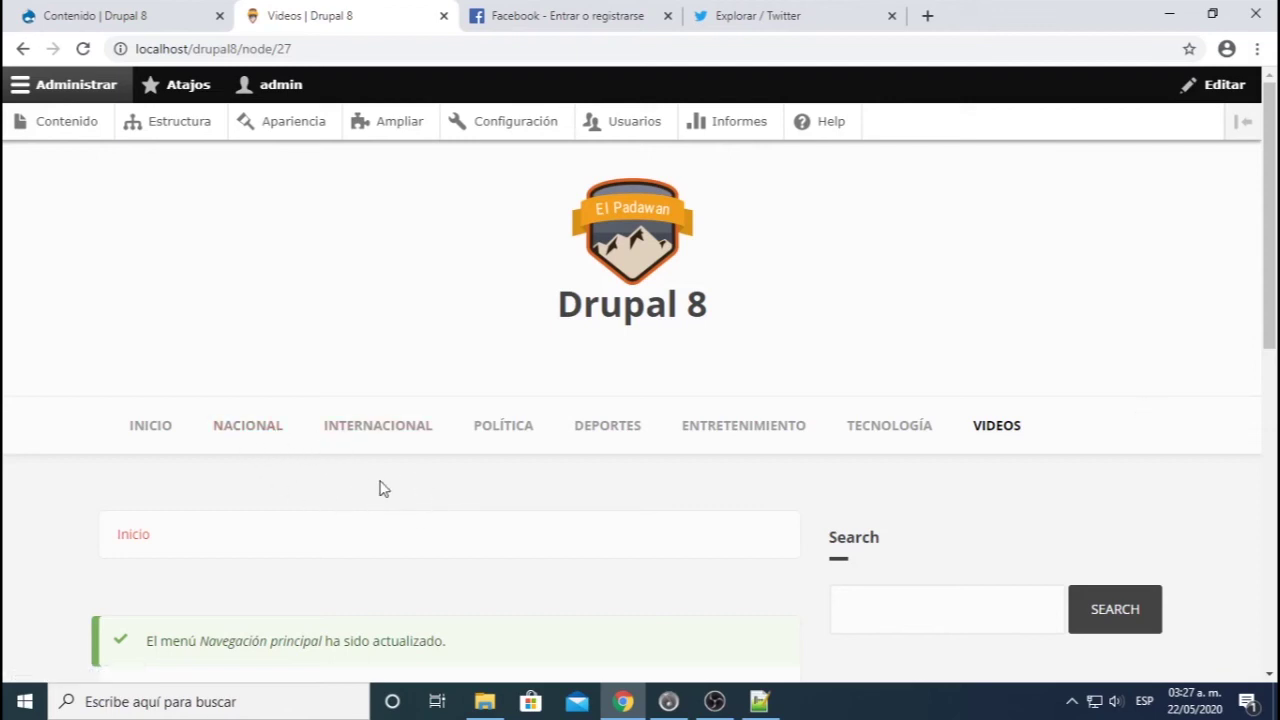
scroll(350, 476, down, 1)
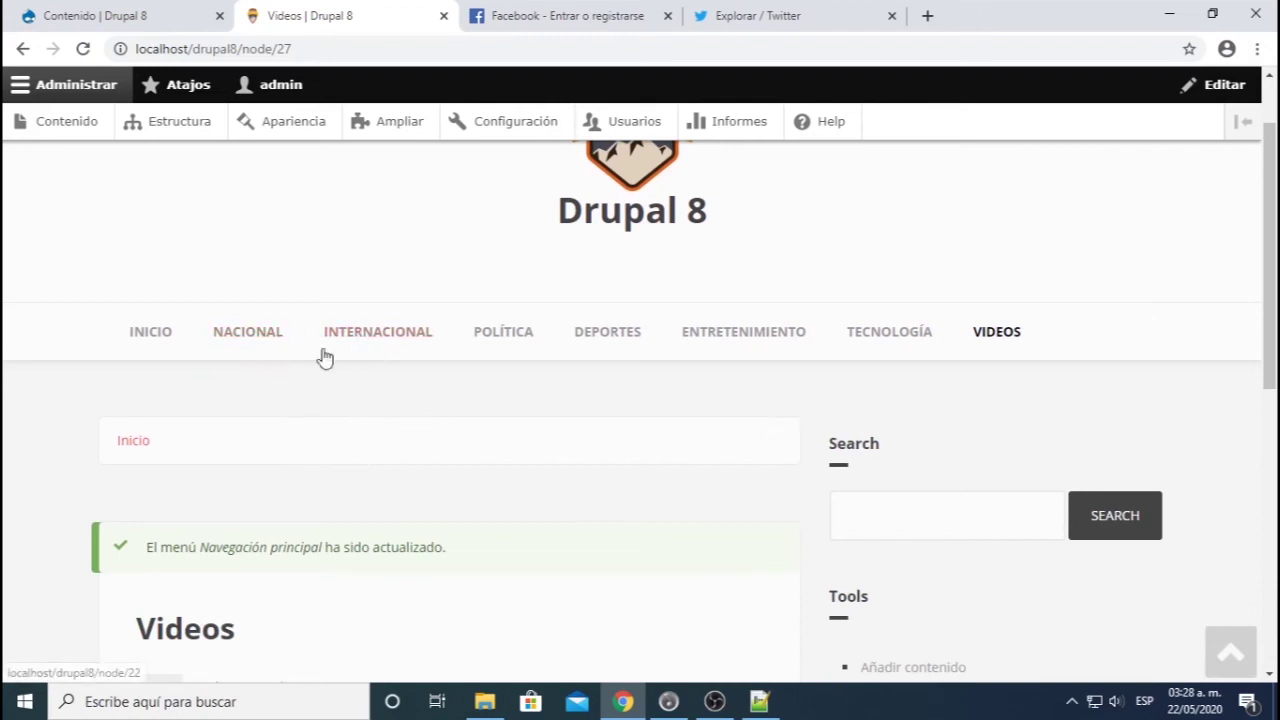
click(145, 20)
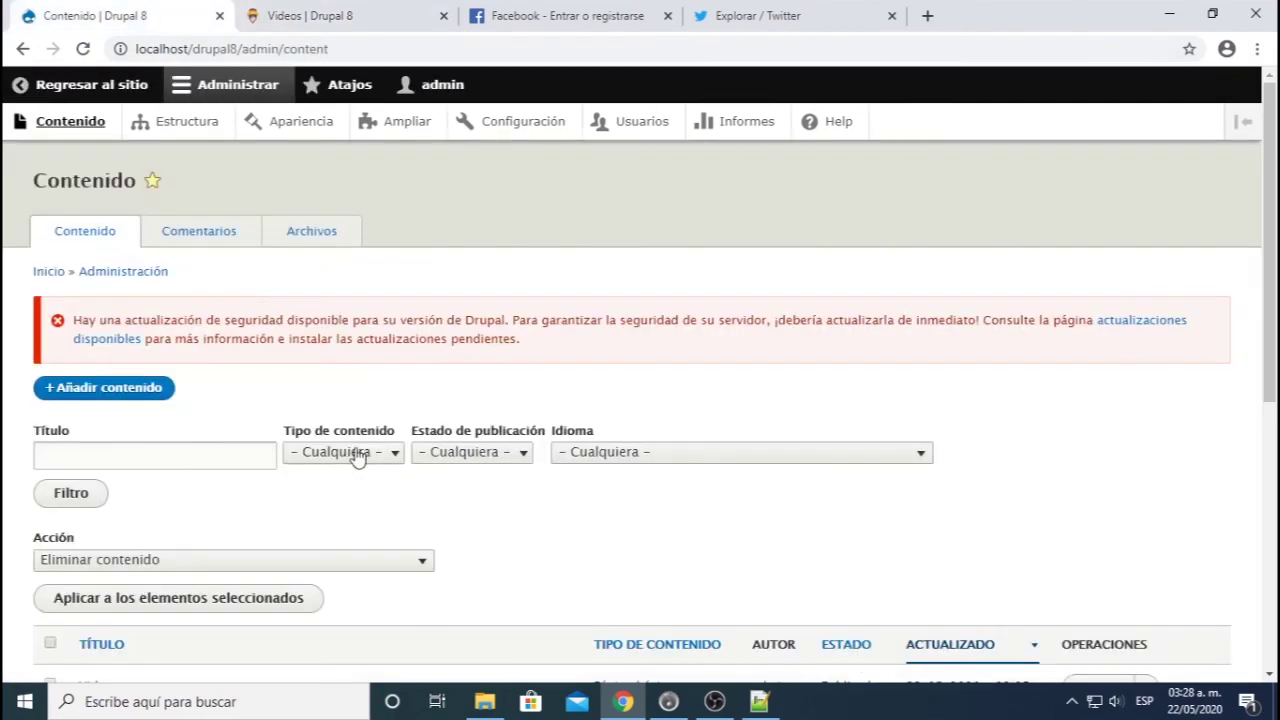
scroll(357, 455, down, 2)
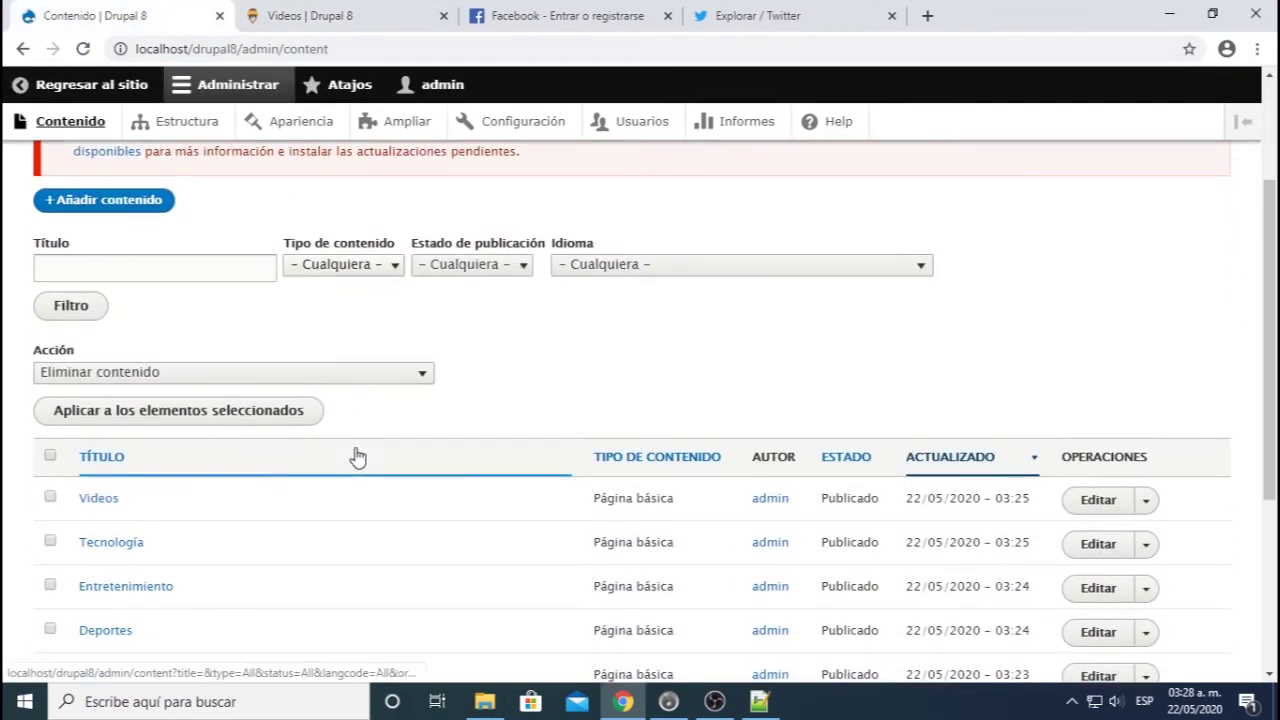
click(366, 18)
- Open the Navegación principal menu for editing from its site block and nest Internacional under Nacional
click(1155, 333)
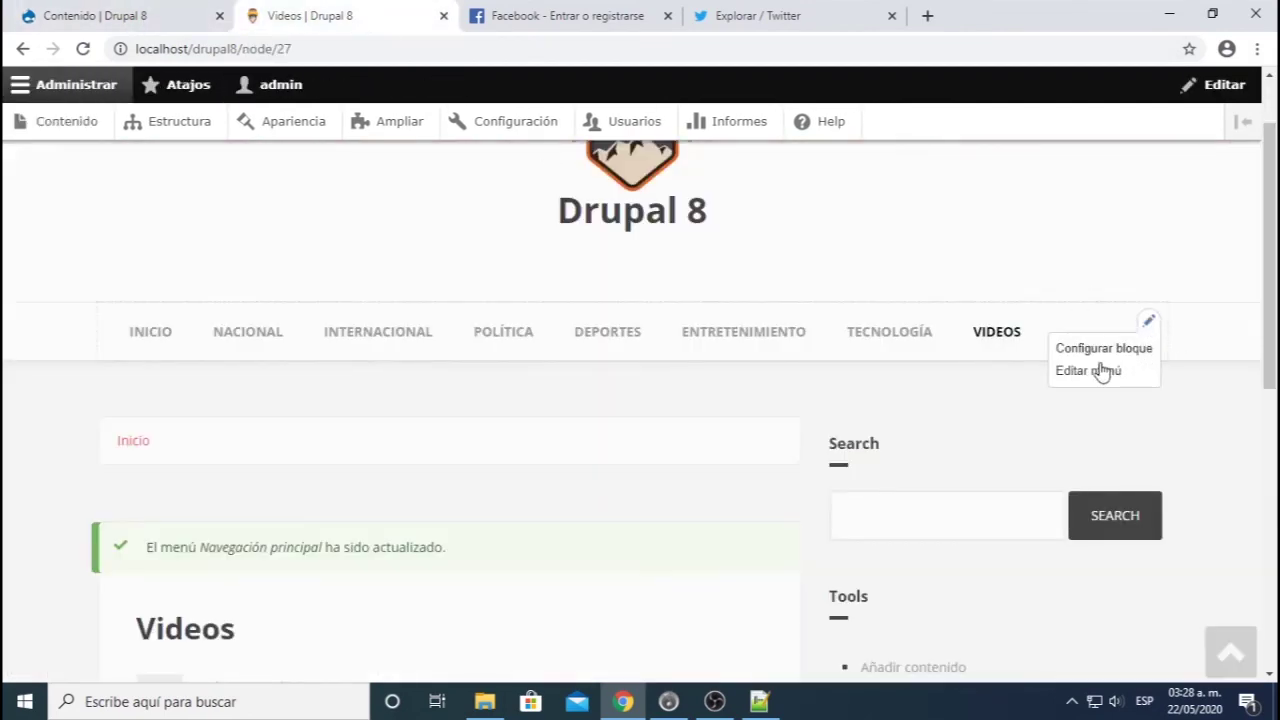
click(1084, 376)
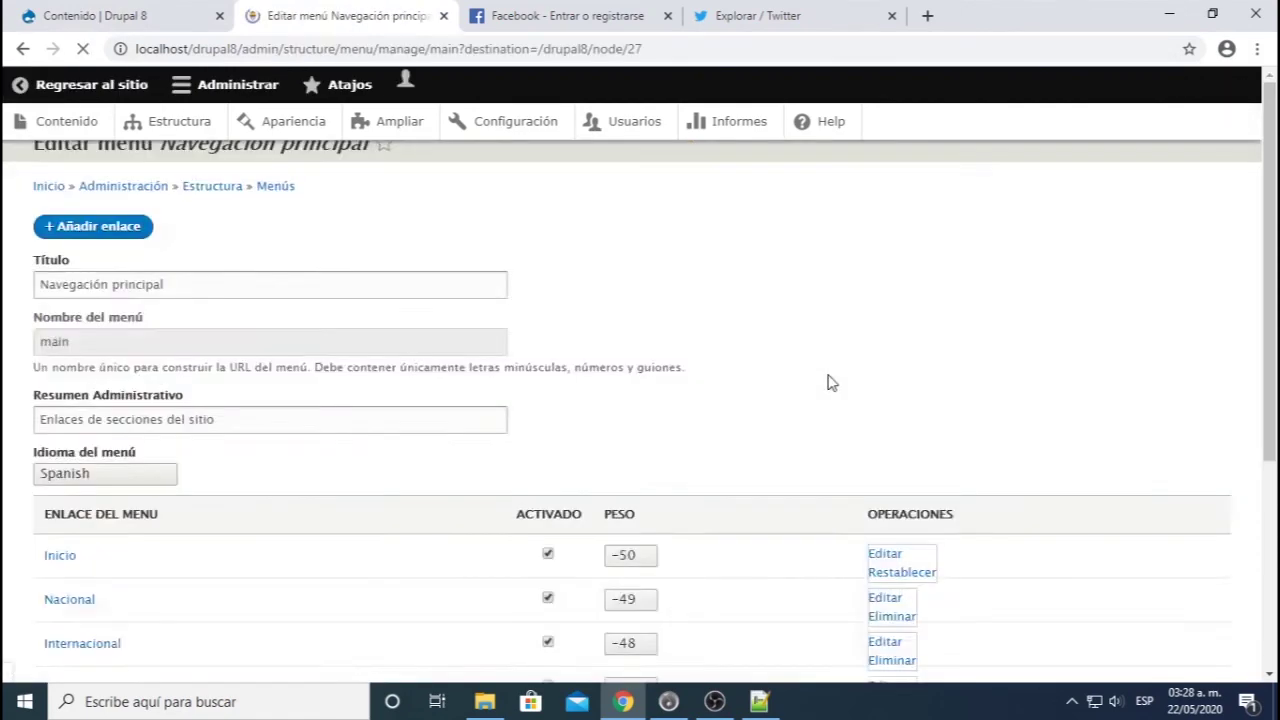
scroll(684, 423, down, 4)
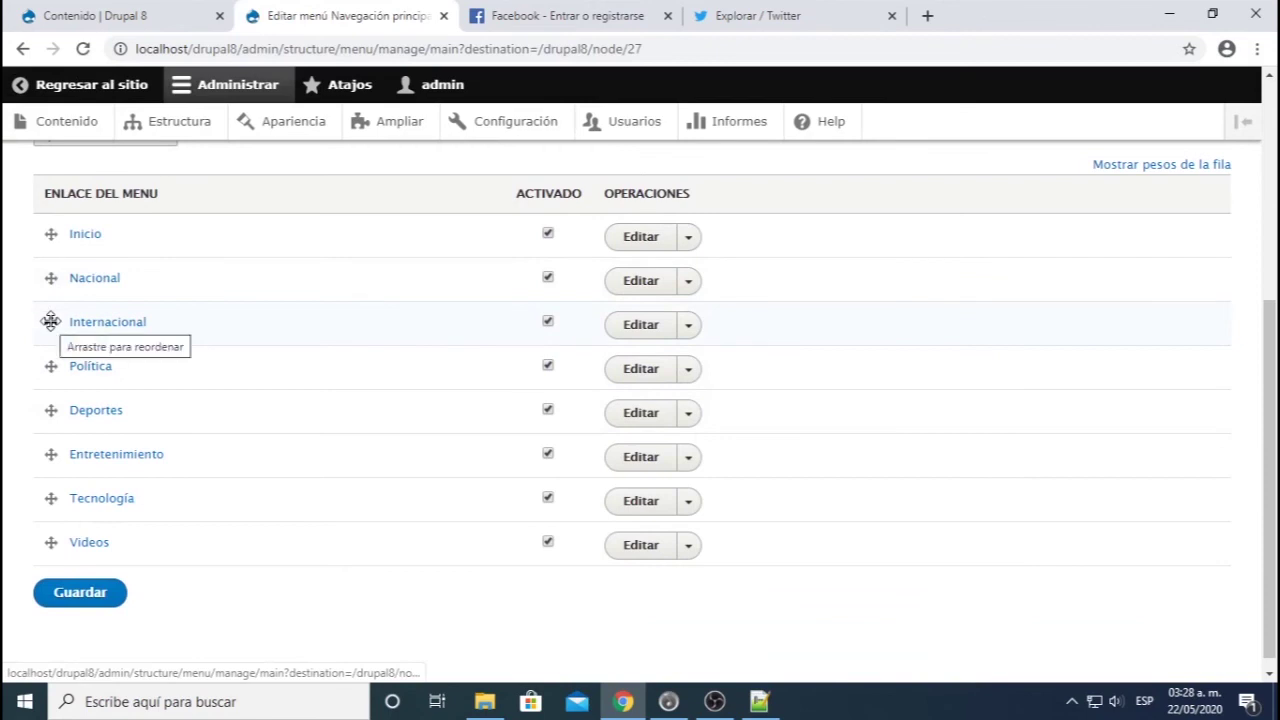
drag(50, 321, 80, 321)
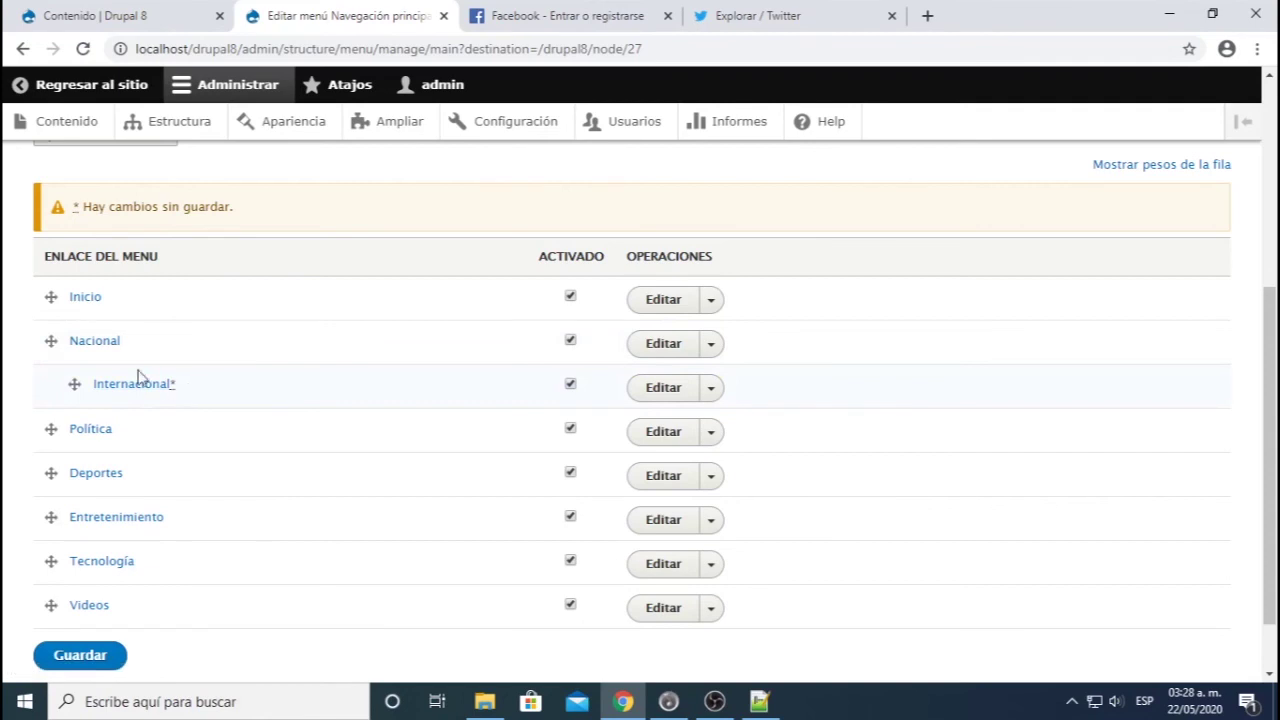
- Nest Política under Internacional in the menu hierarchy and save the menu
drag(138, 345, 68, 342)
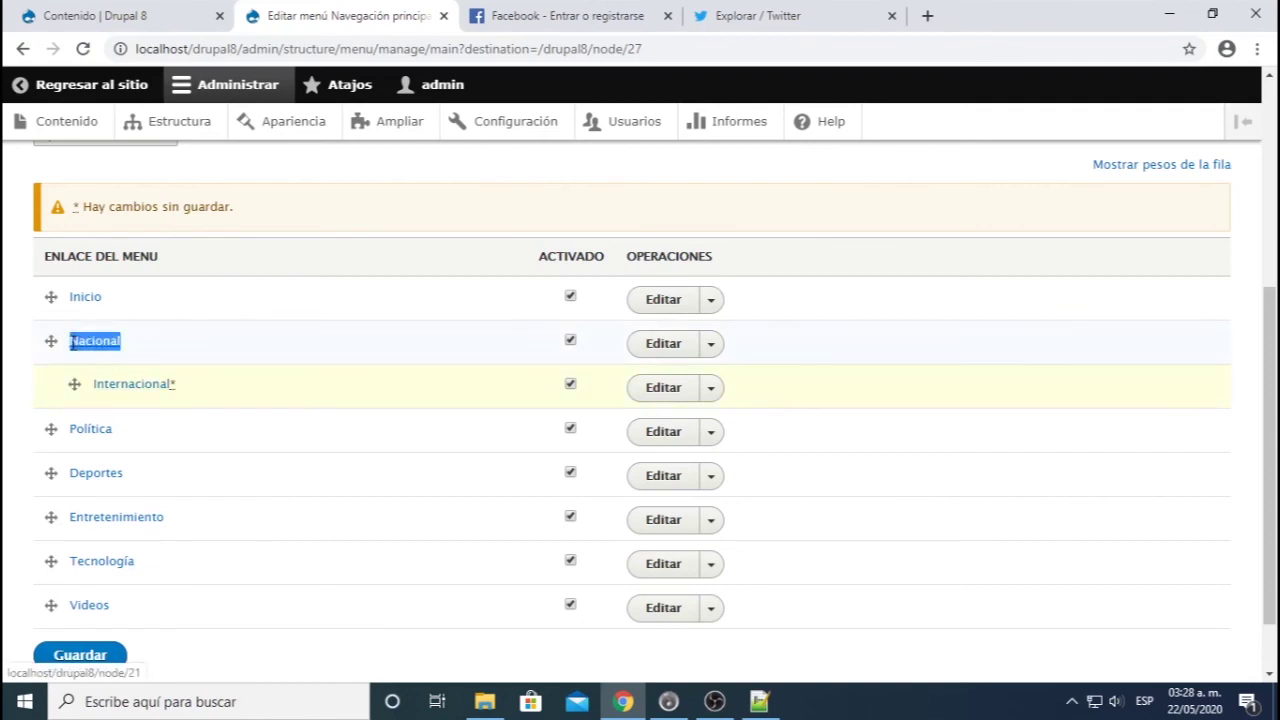
click(145, 351)
drag(145, 348, 74, 341)
mouse_move(88, 390)
mouse_down()
mouse_move(51, 380)
mouse_move(82, 382)
mouse_up()
drag(49, 431, 130, 430)
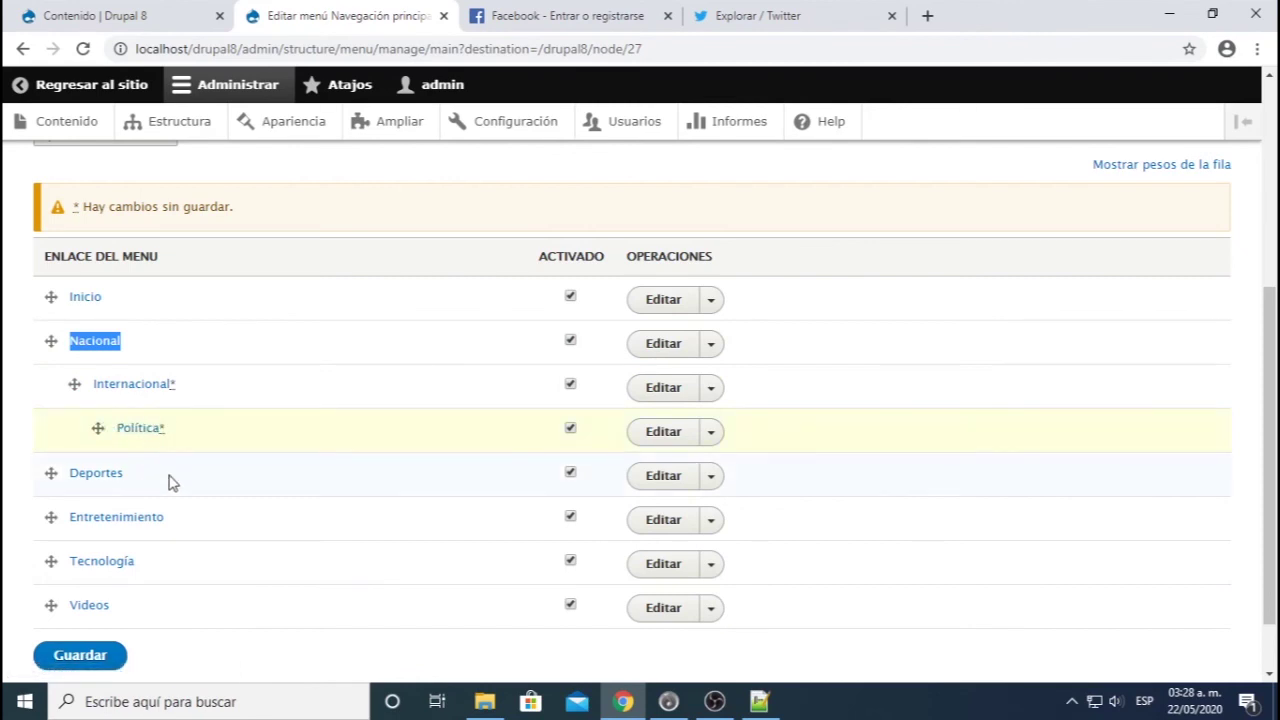
click(66, 652)
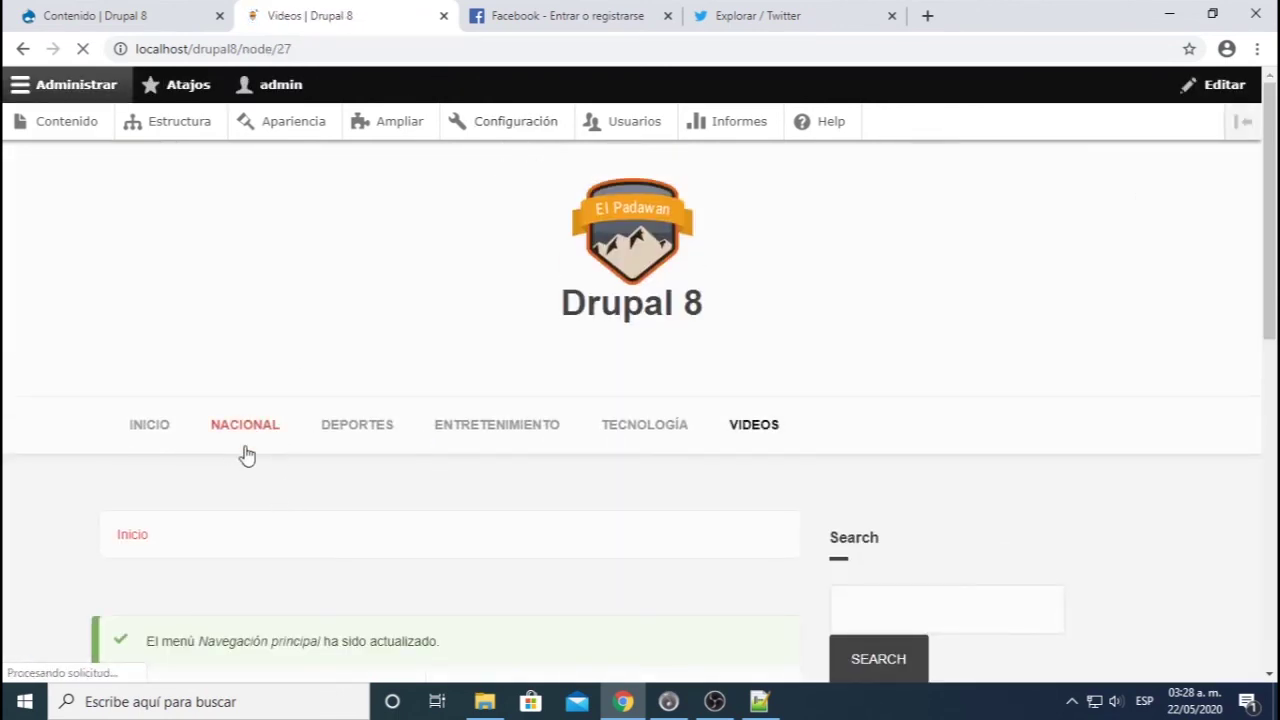
- Check the navigation on the Inicio and Nacional pages, and view the site with Bartik as the default theme
click(147, 443)
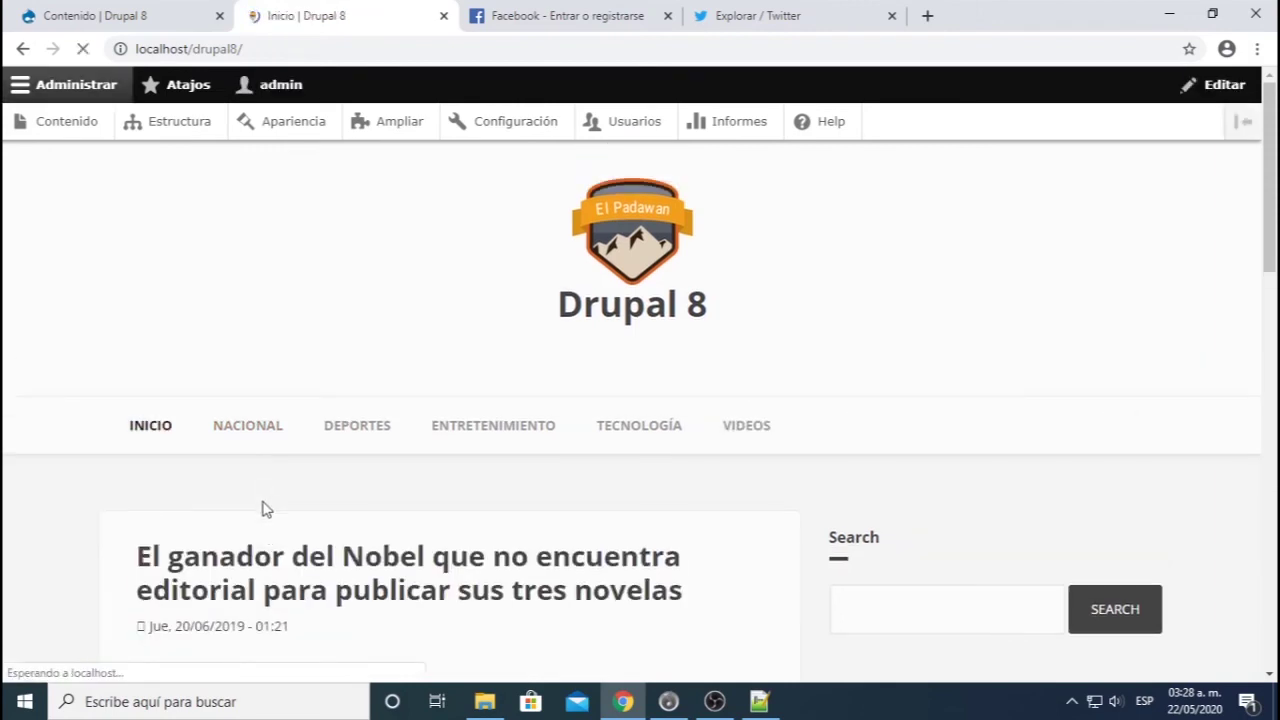
click(229, 431)
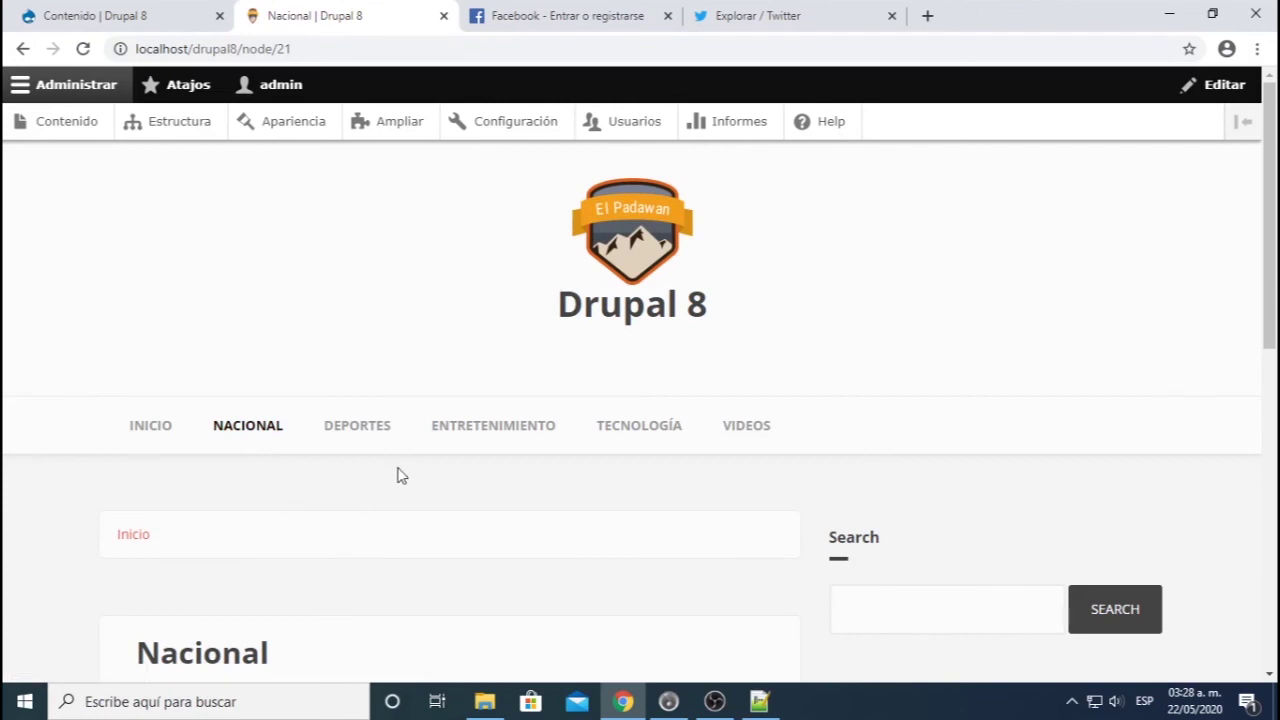
click(286, 129)
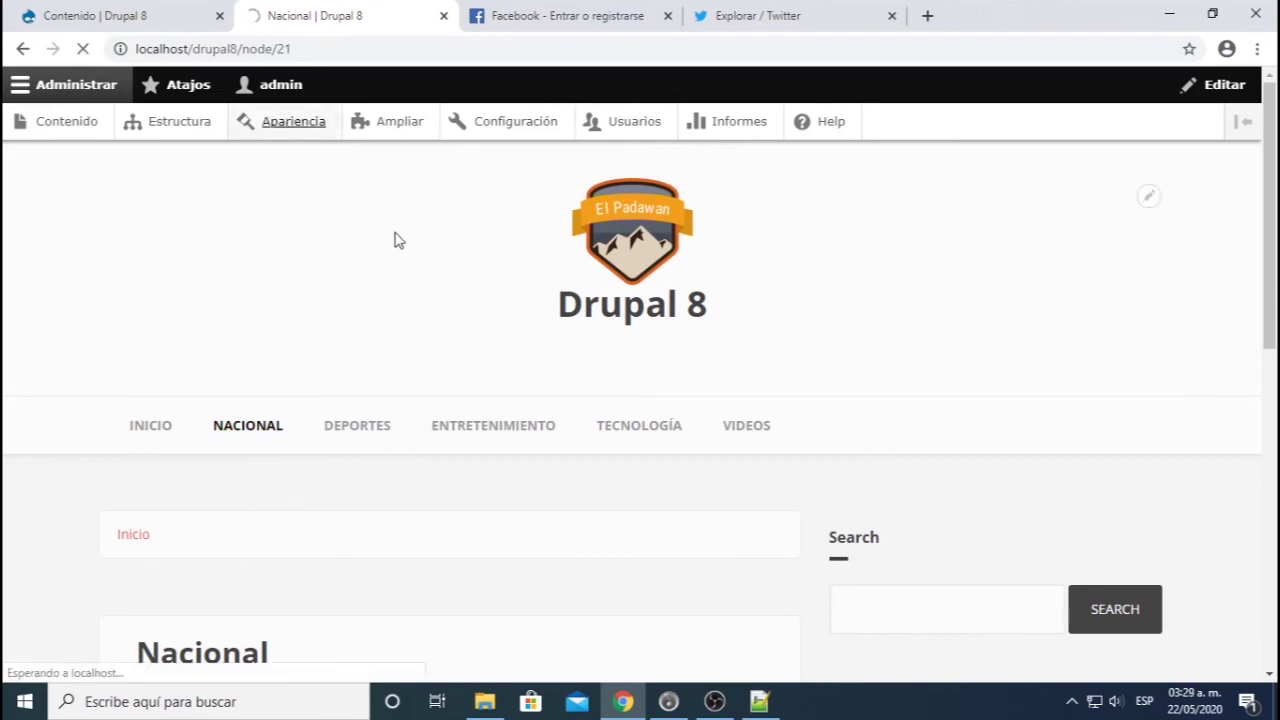
scroll(476, 346, down, 4)
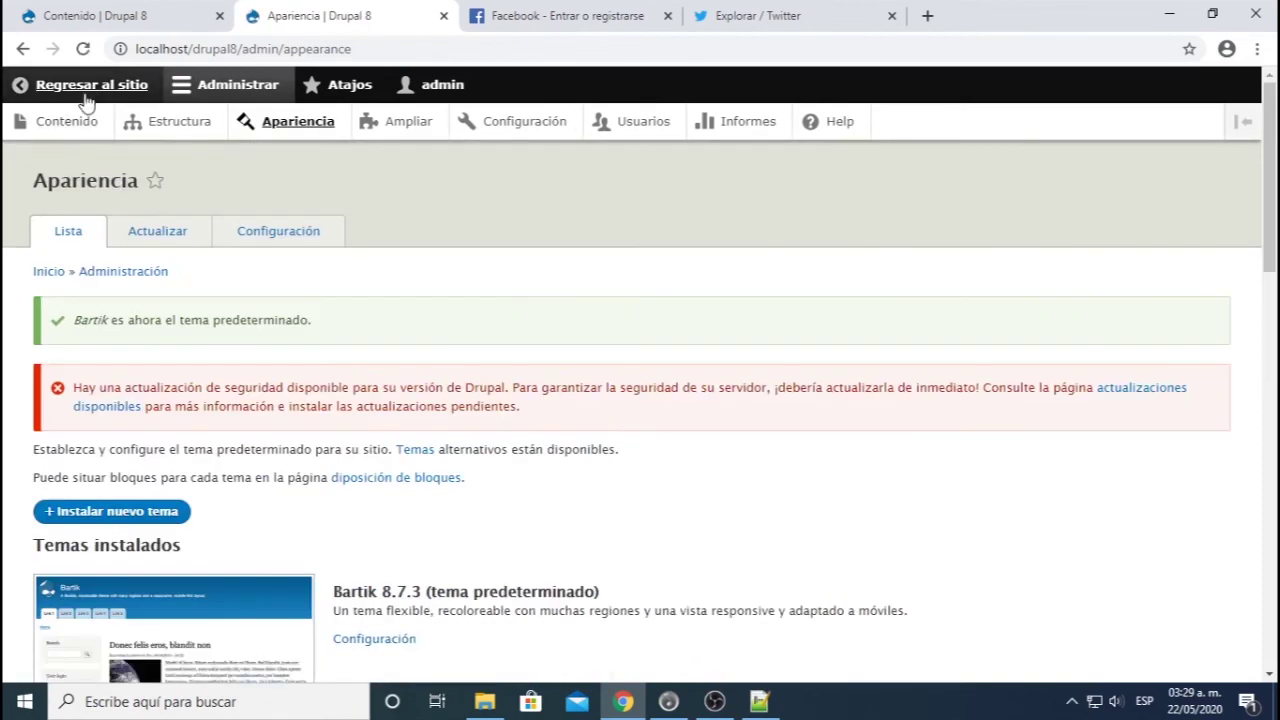
click(86, 92)
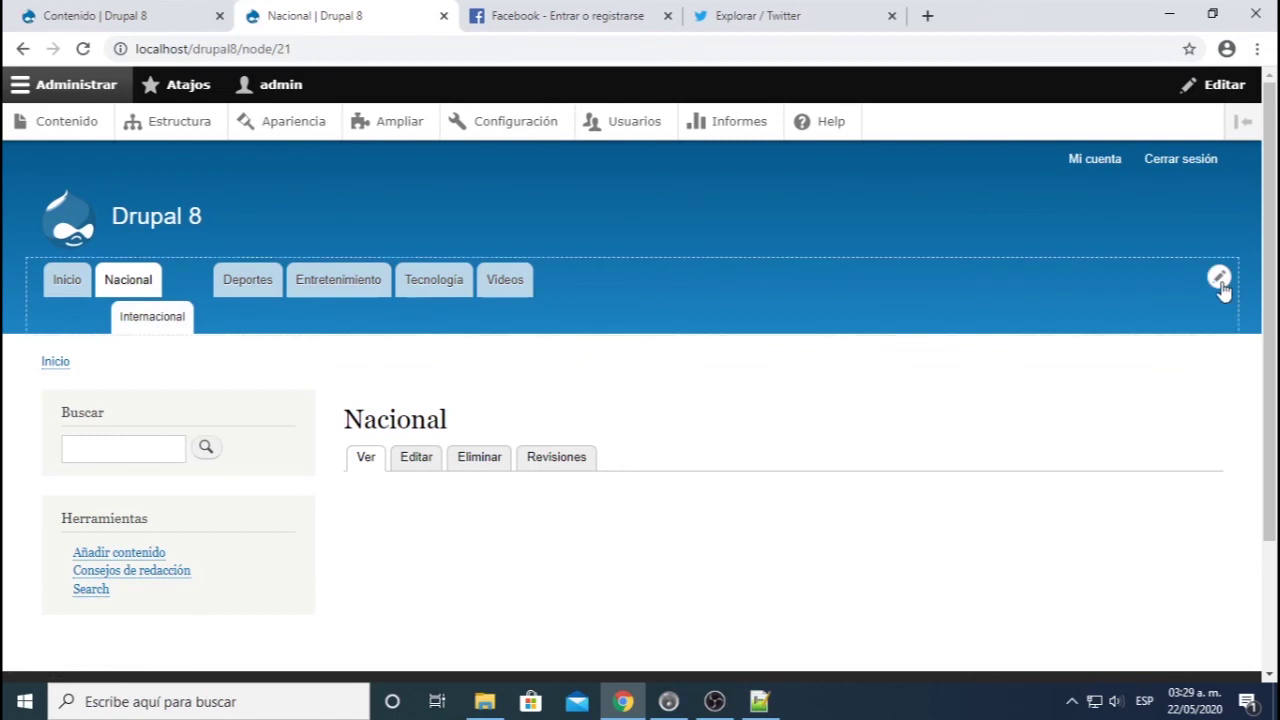
click(1220, 284)
click(1145, 328)
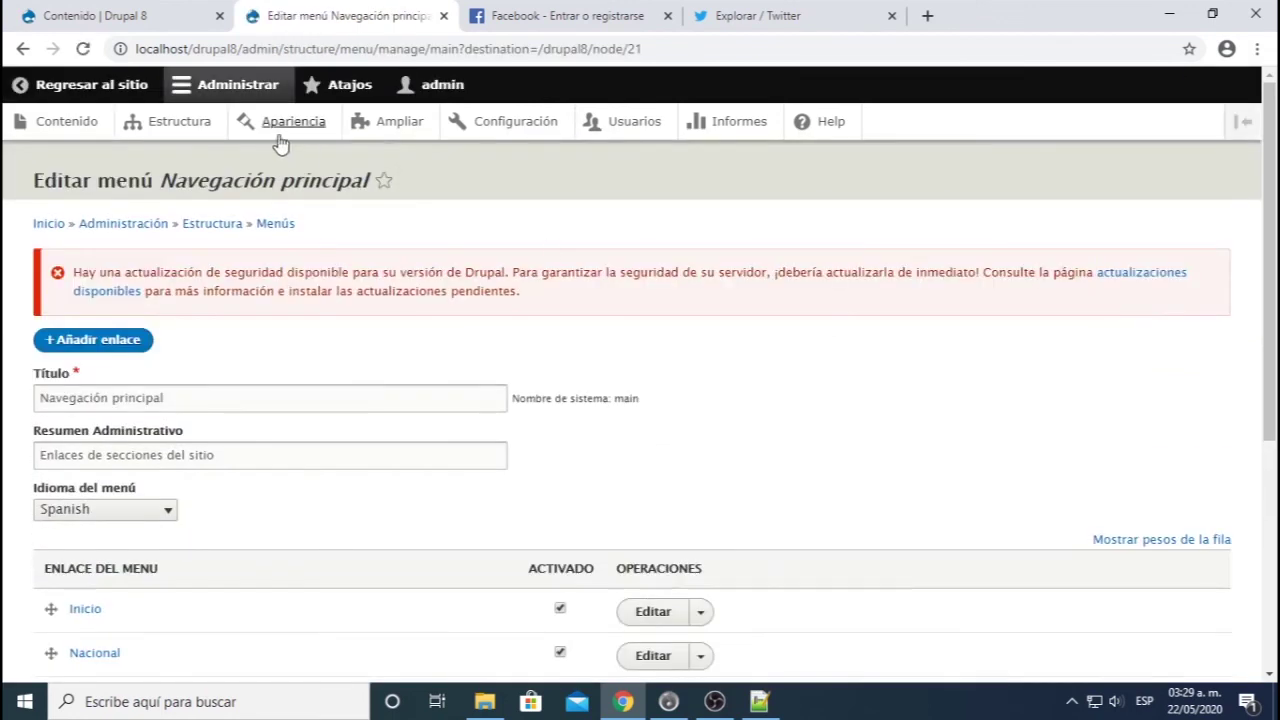
click(22, 48)
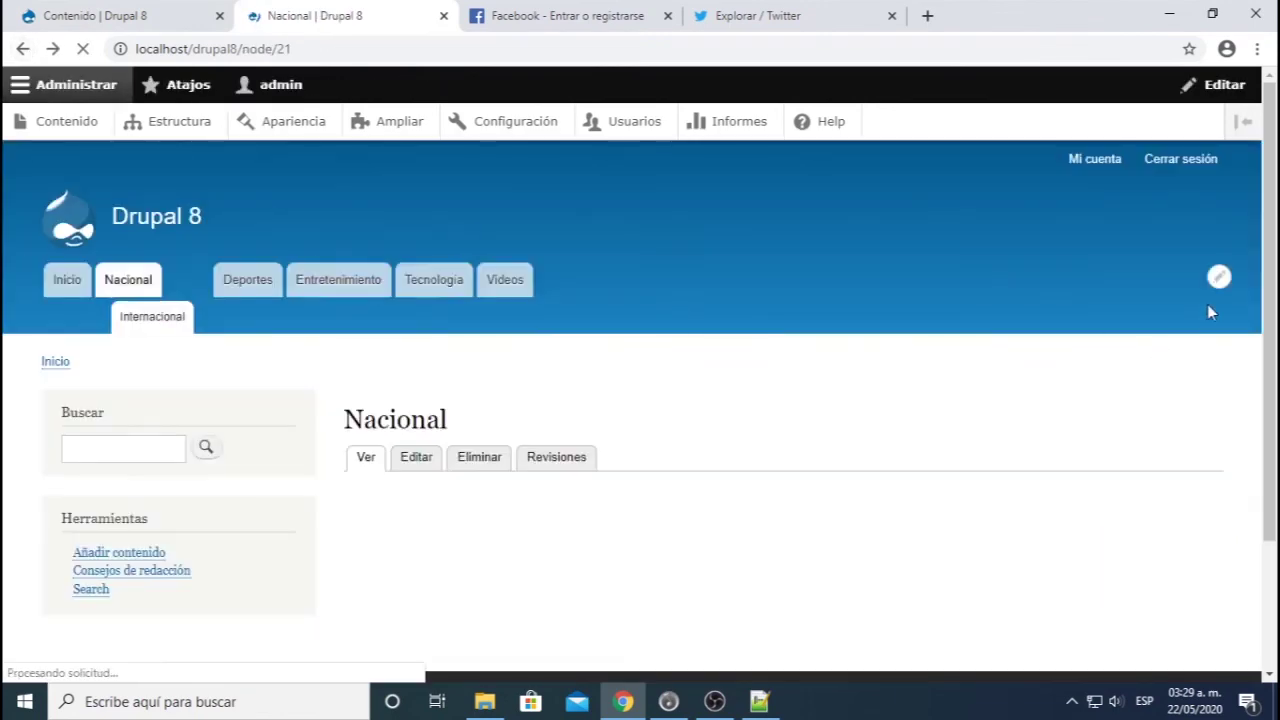
- Configure the Navegación principal block to expand all menu items and save the block
click(1219, 278)
click(1177, 302)
scroll(650, 405, down, 3)
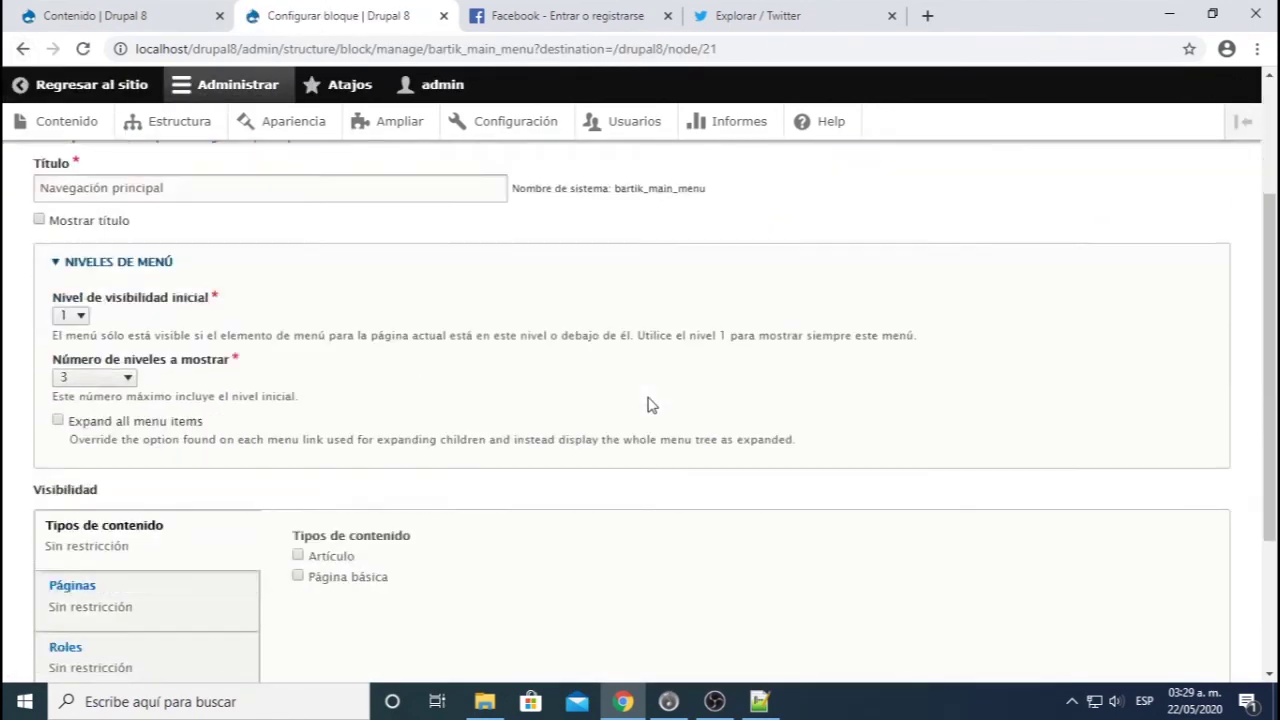
click(88, 345)
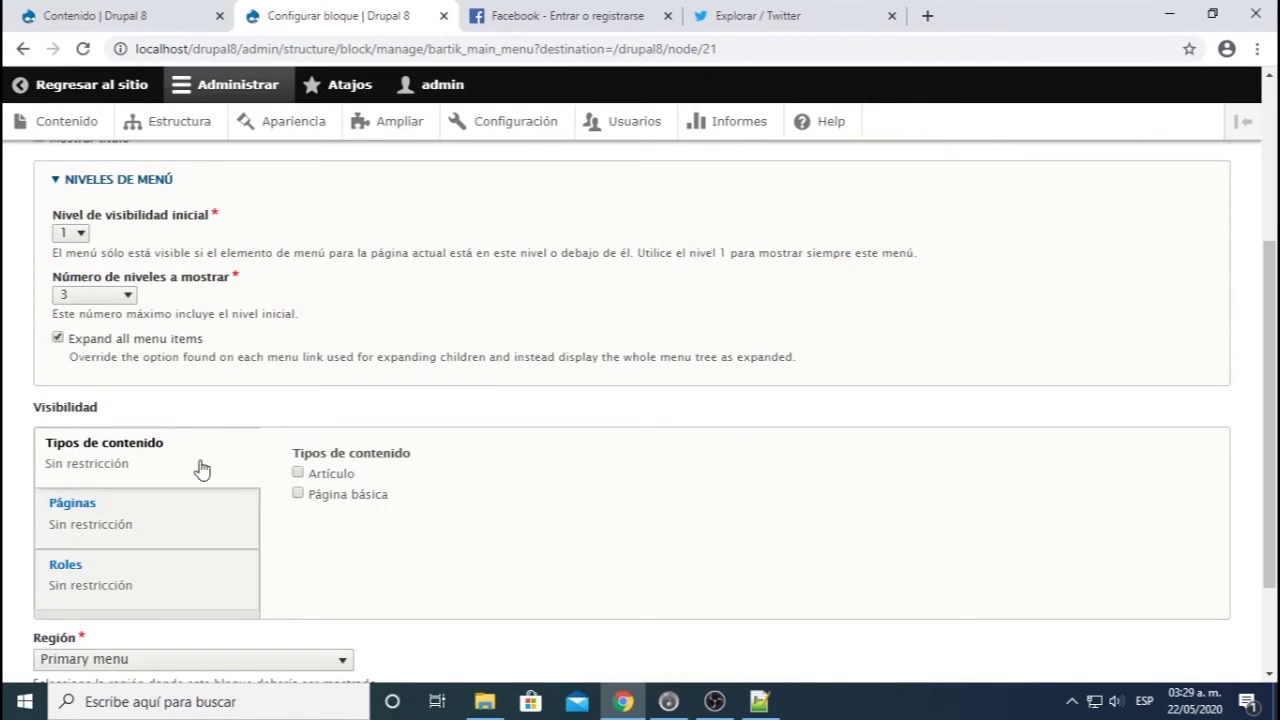
scroll(186, 514, down, 2)
click(82, 586)
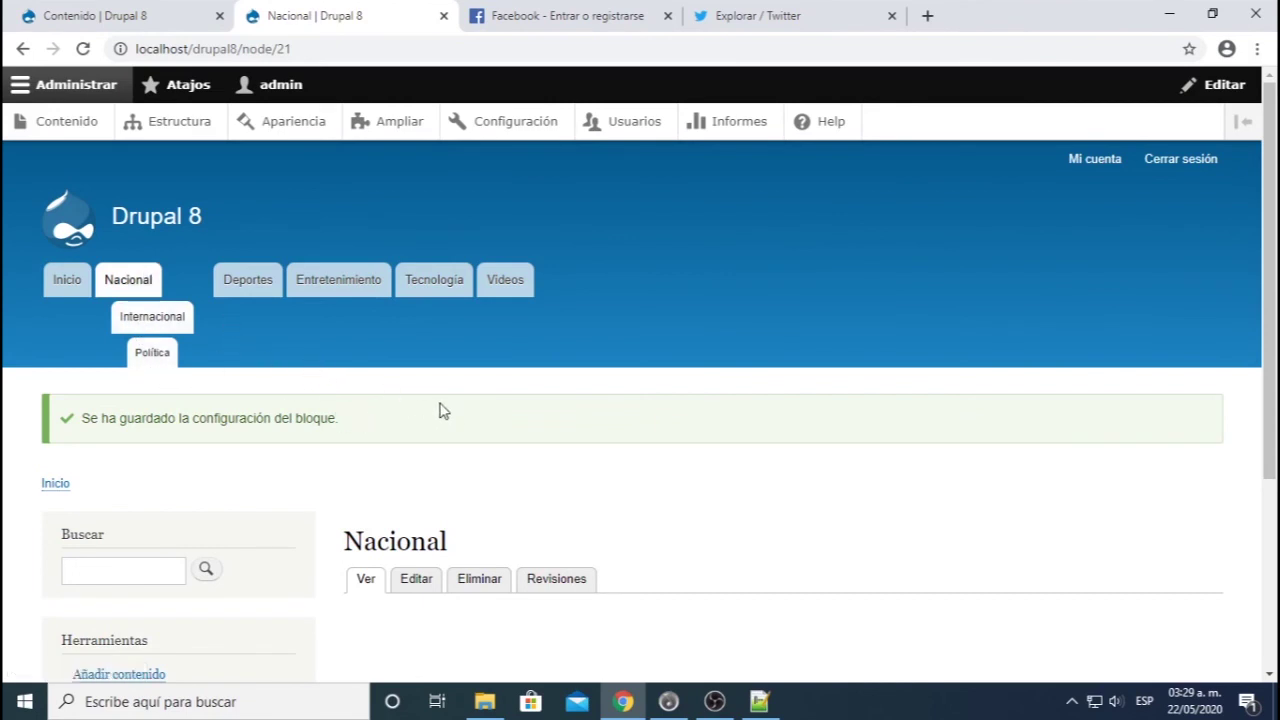
- Set Bootstrap Business as the default theme and return to the Nacional page on the site
scroll(280, 392, down, 2)
scroll(280, 391, up, 2)
click(303, 125)
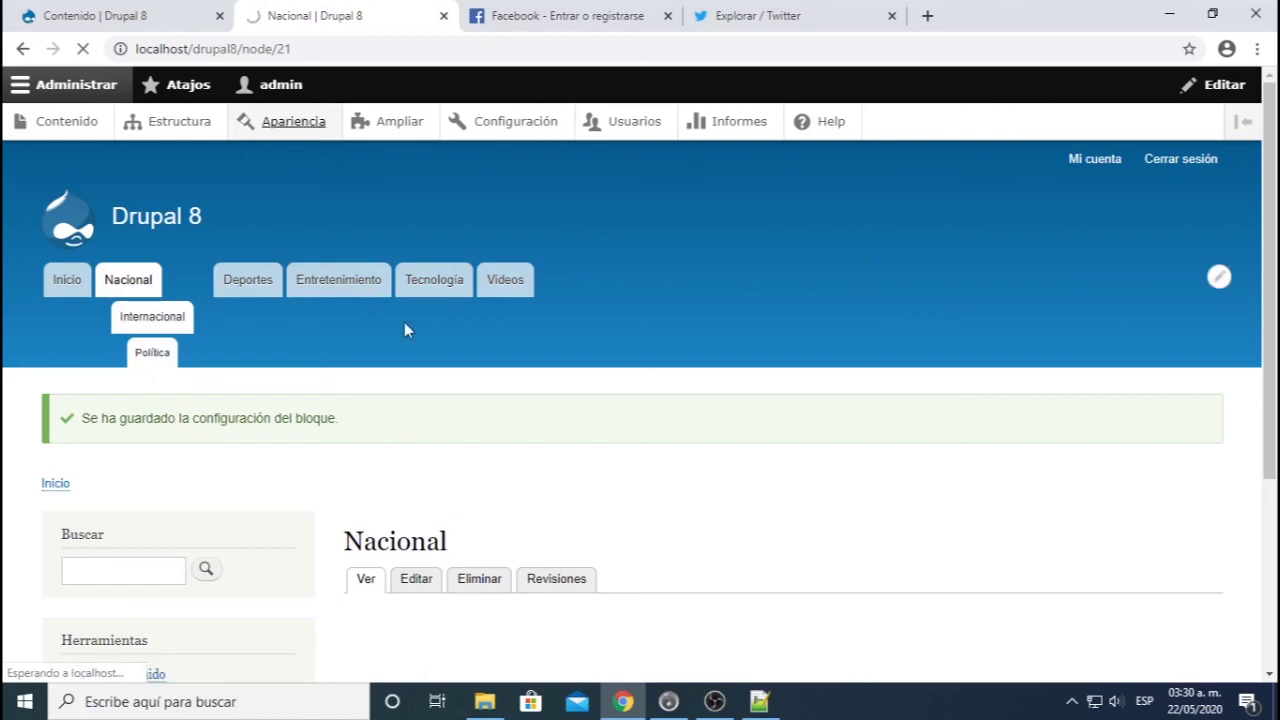
scroll(461, 385, down, 3)
scroll(461, 385, down, 1)
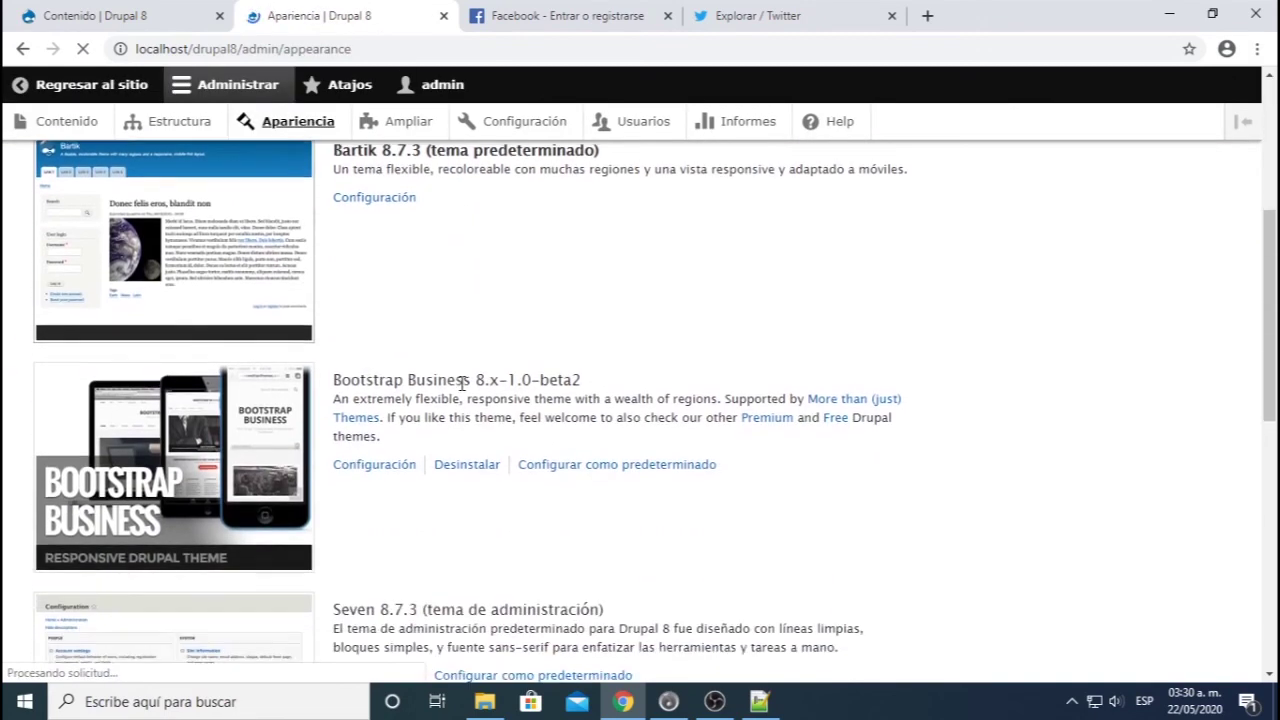
click(716, 463)
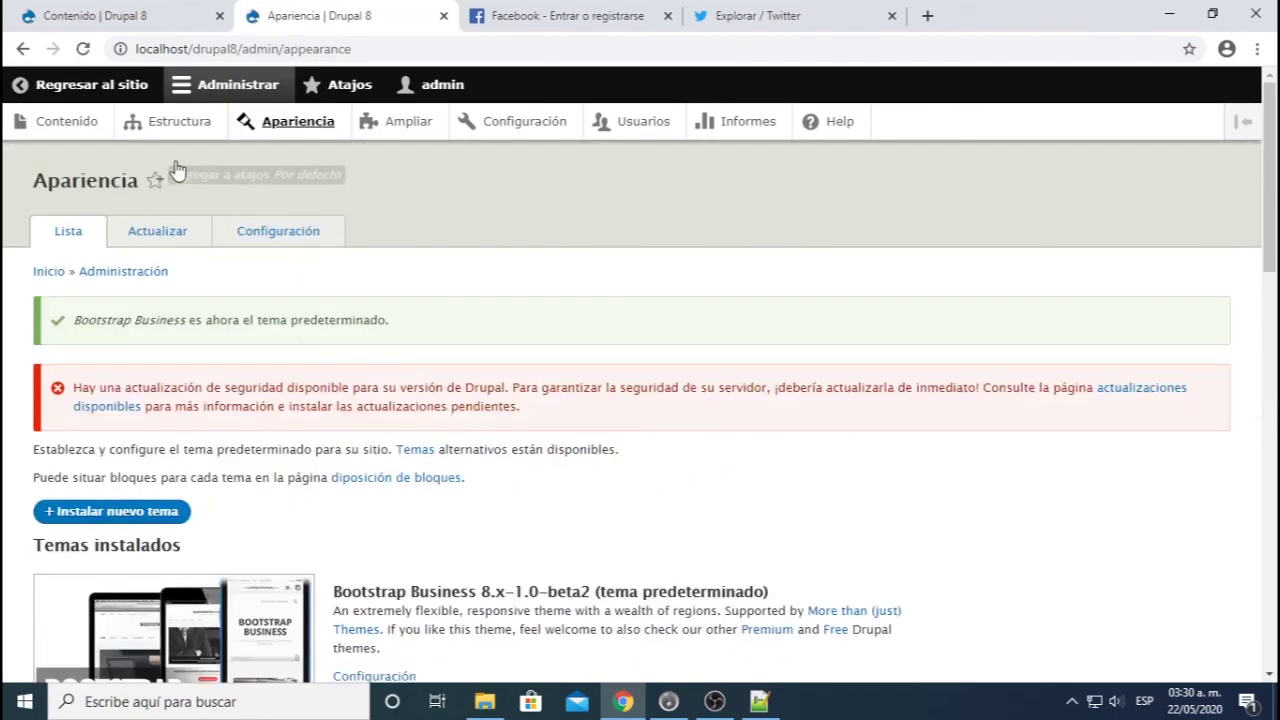
click(105, 92)
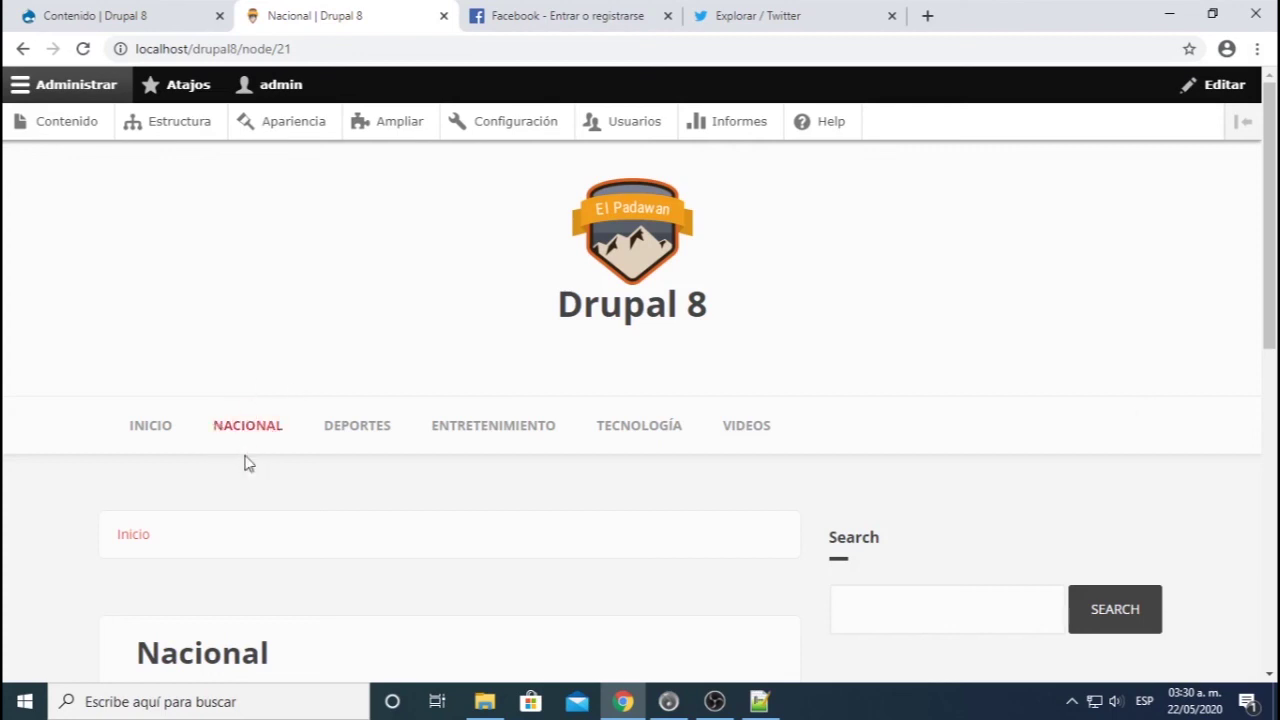
- Open the Navegación principal menu for editing from its site block and move Internacional and Política to the top level
scroll(320, 500, down, 1)
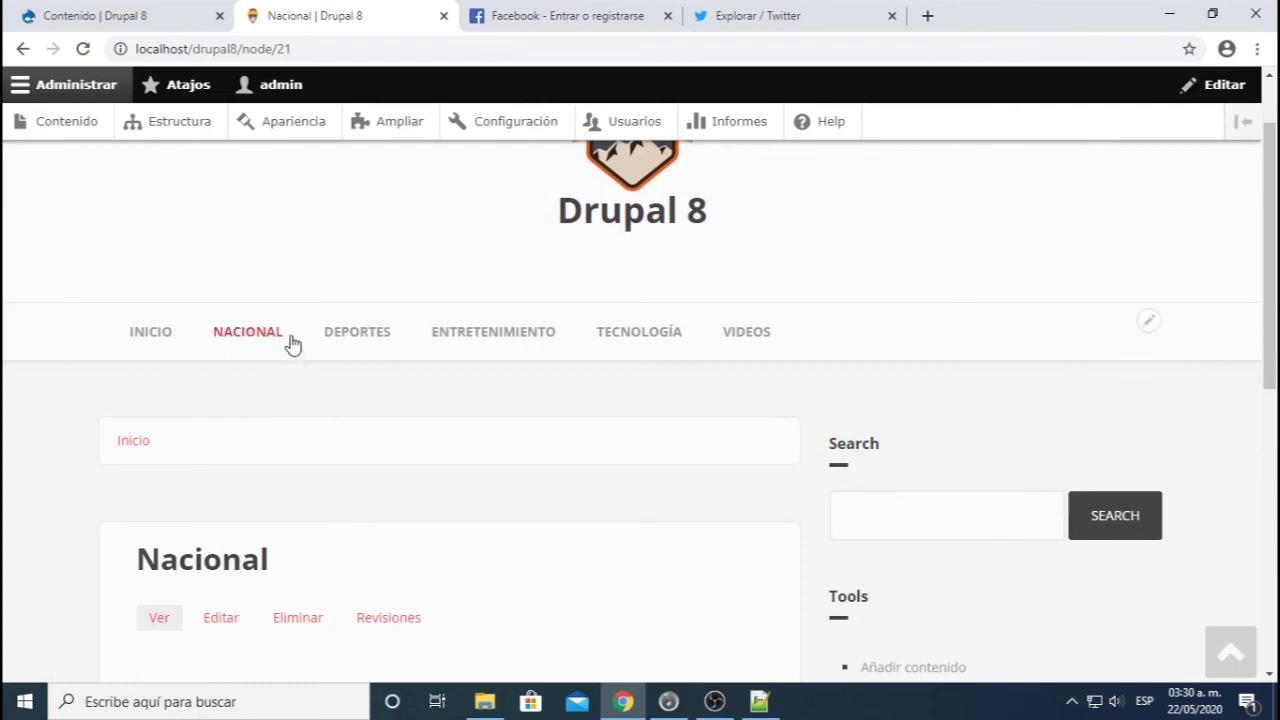
click(1150, 322)
click(1085, 371)
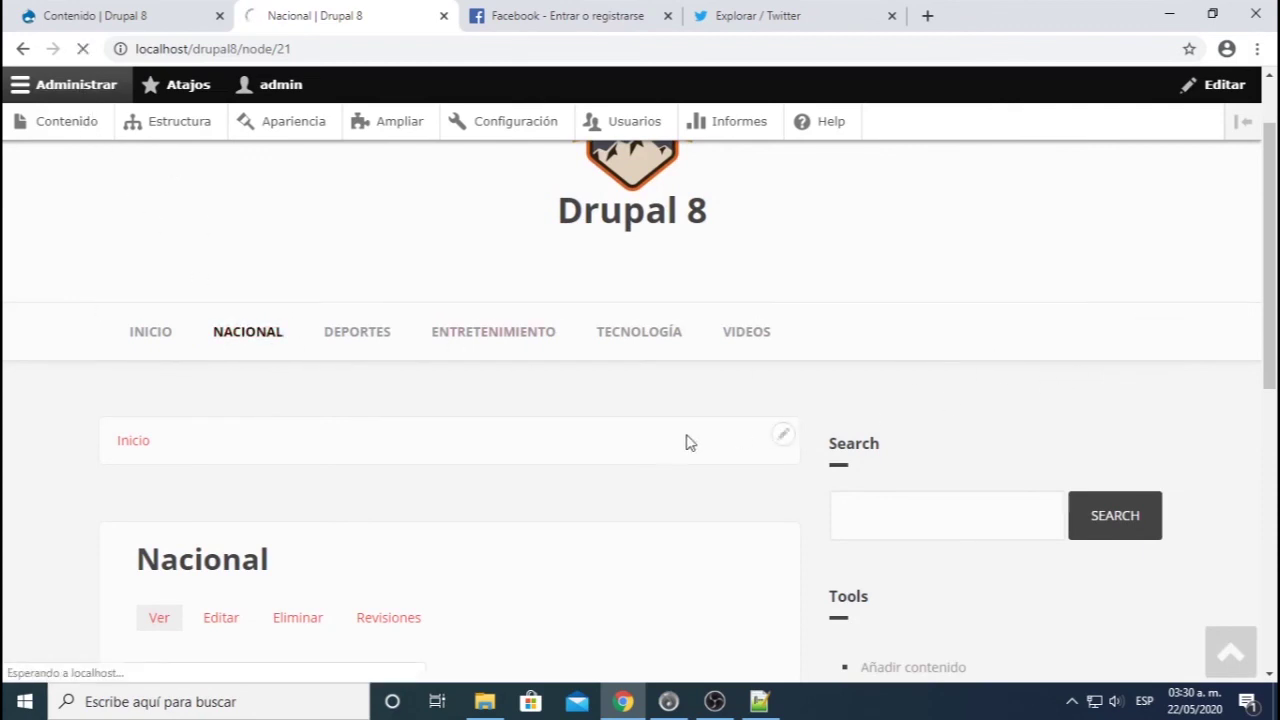
scroll(300, 420, down, 3)
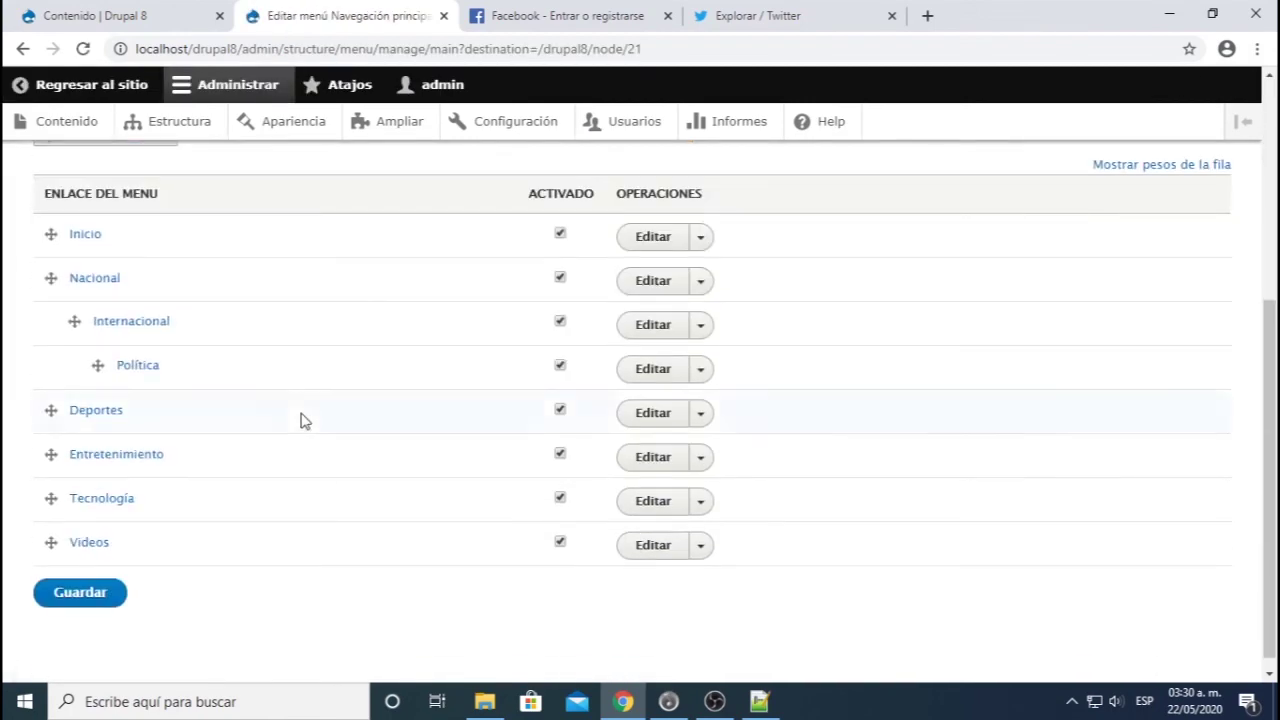
drag(75, 316, 49, 322)
drag(74, 429, 72, 453)
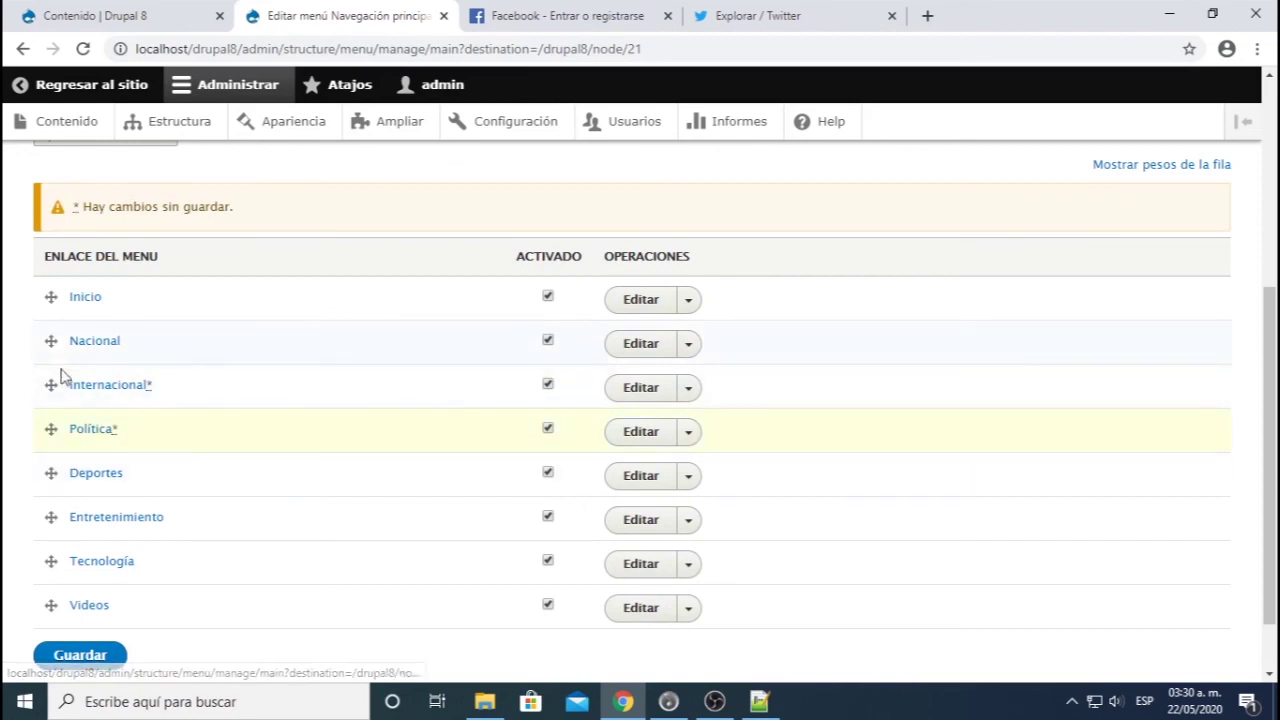
- Disable the Tecnología link in the Navegación principal menu and save the menu
scroll(80, 451, down, 2)
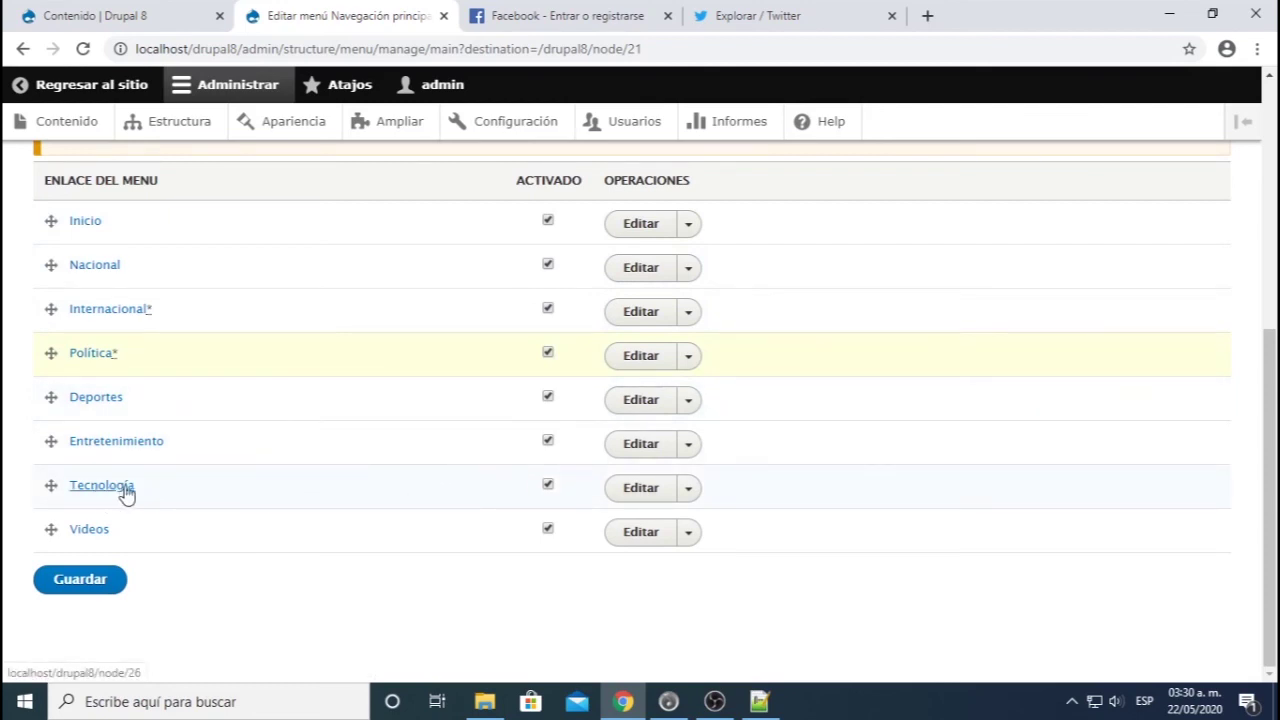
click(548, 485)
click(86, 588)
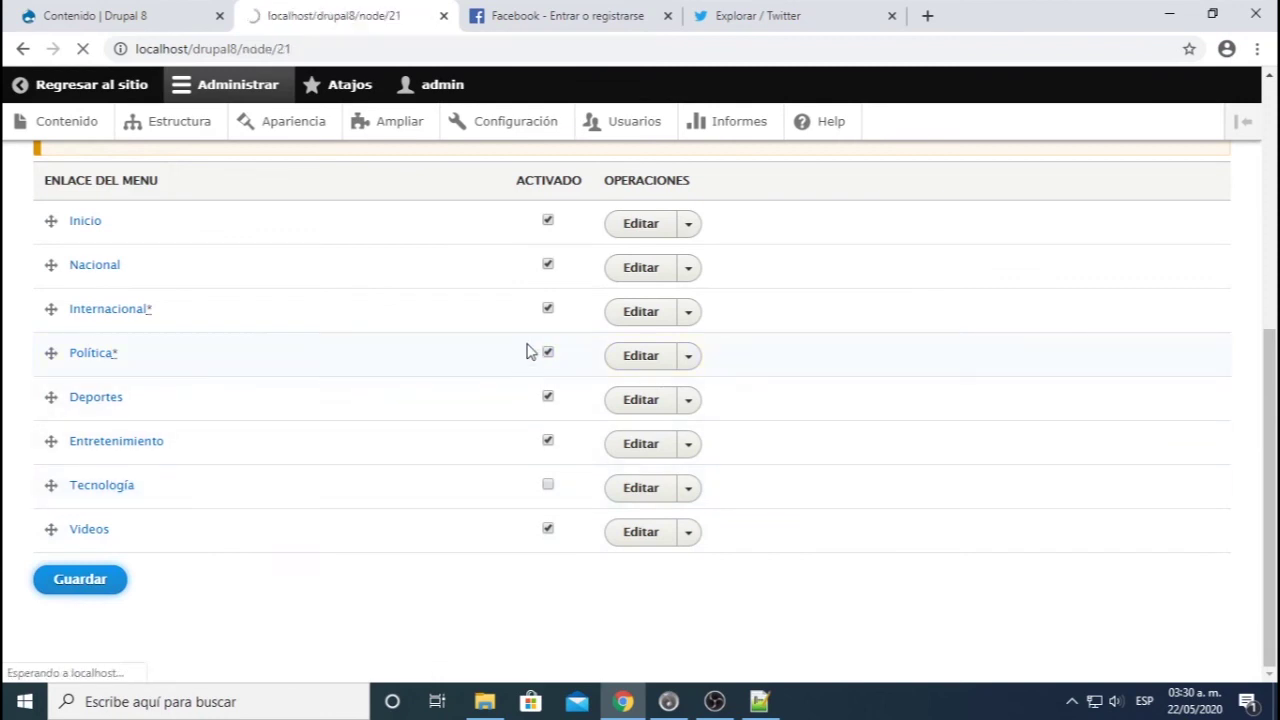
- Reopen the Navegación principal menu from its site block, enable the Tecnología link again and save the menu
scroll(523, 494, down, 2)
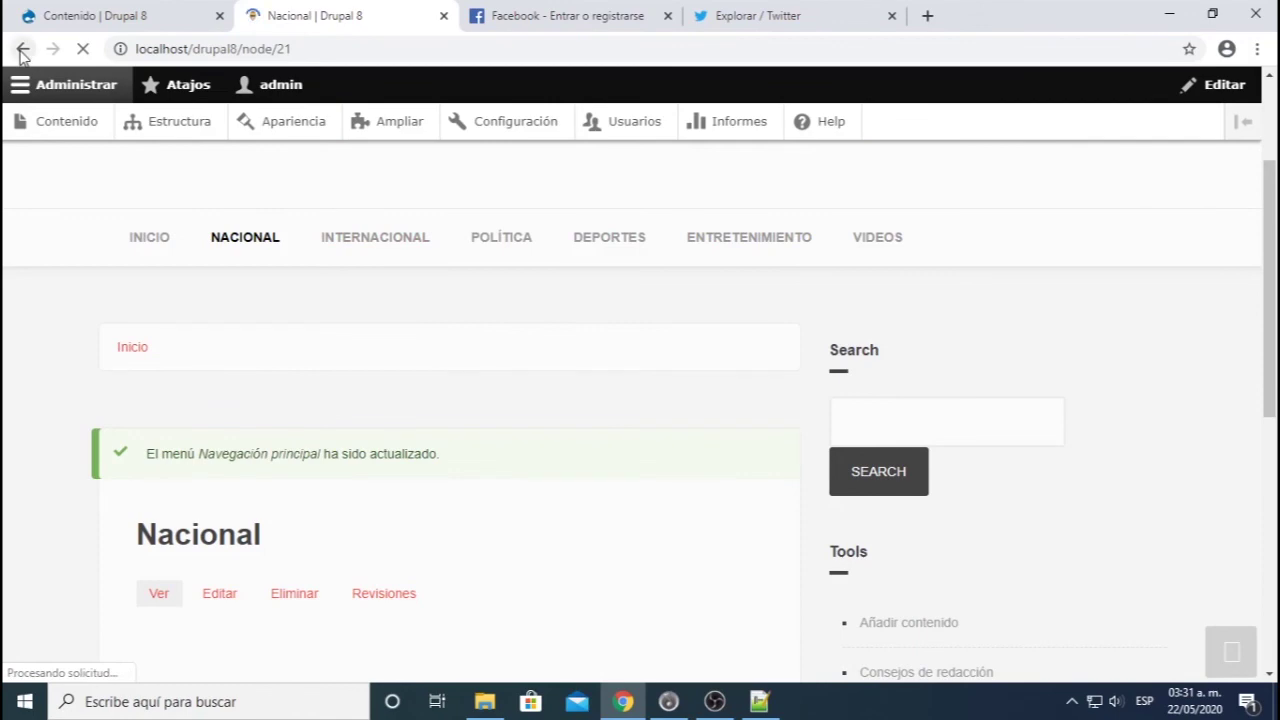
click(1149, 228)
click(1060, 277)
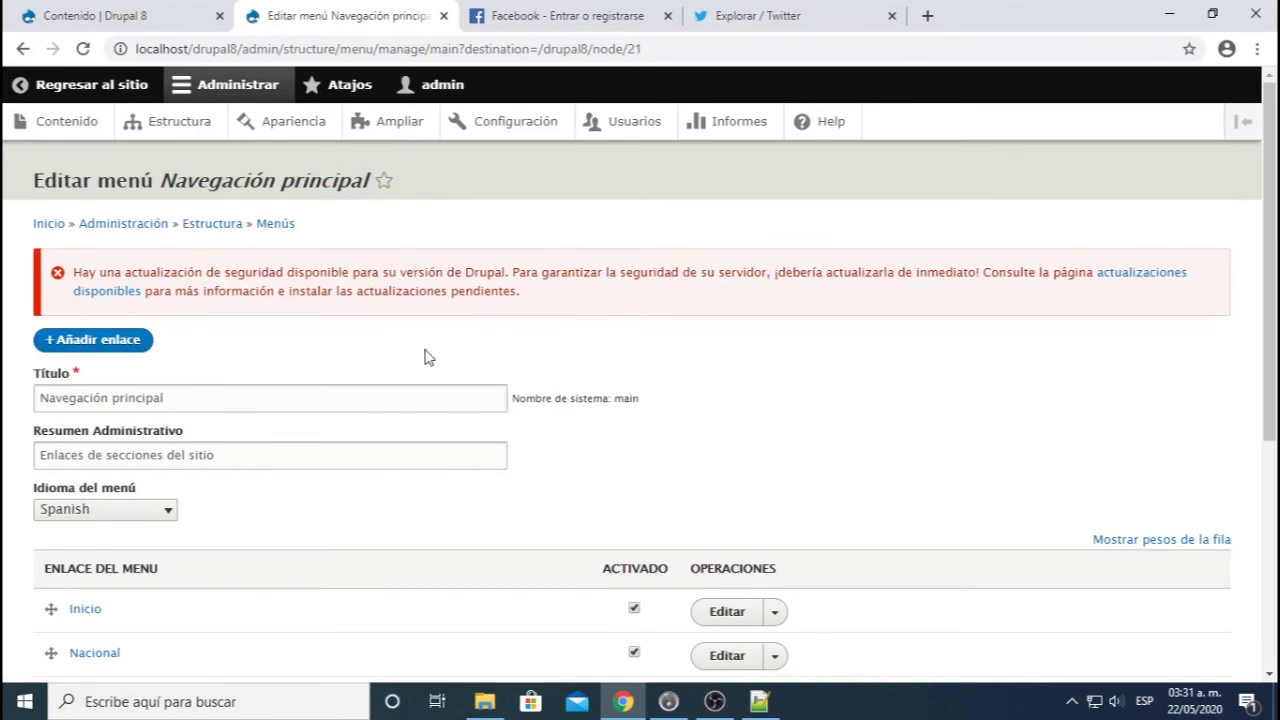
scroll(459, 428, down, 1)
scroll(459, 428, down, 3)
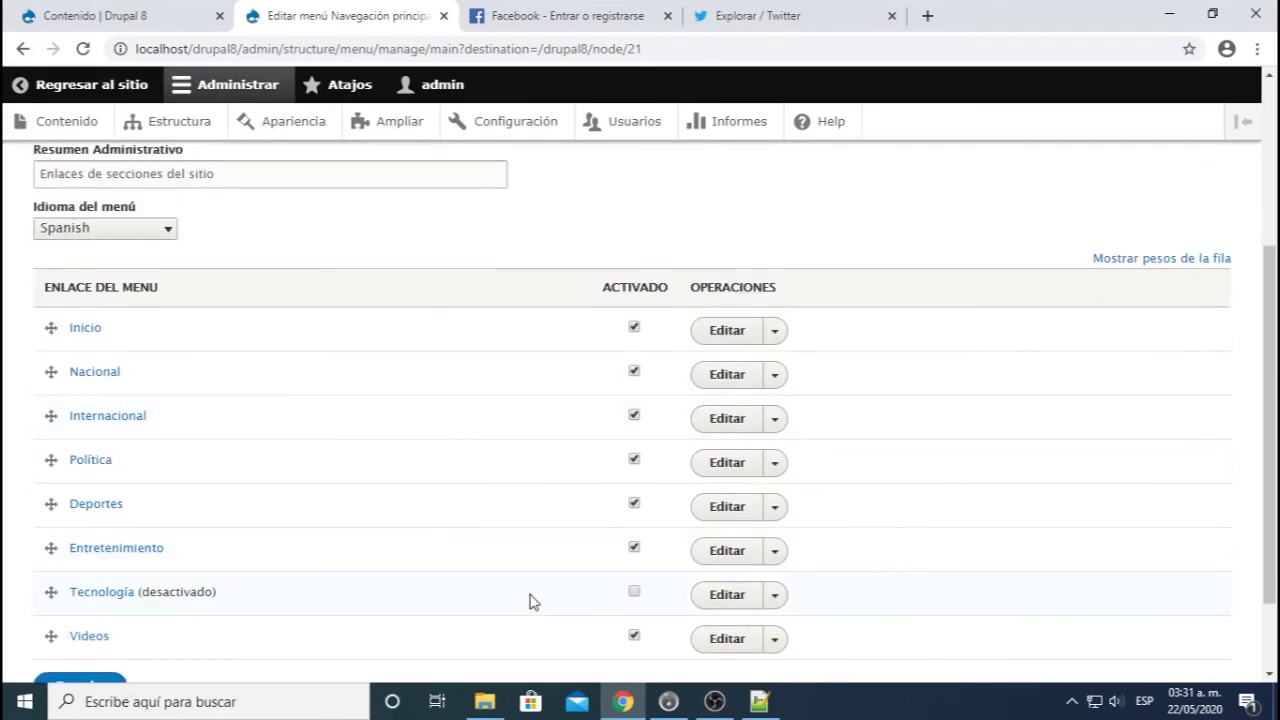
click(634, 592)
scroll(334, 586, down, 1)
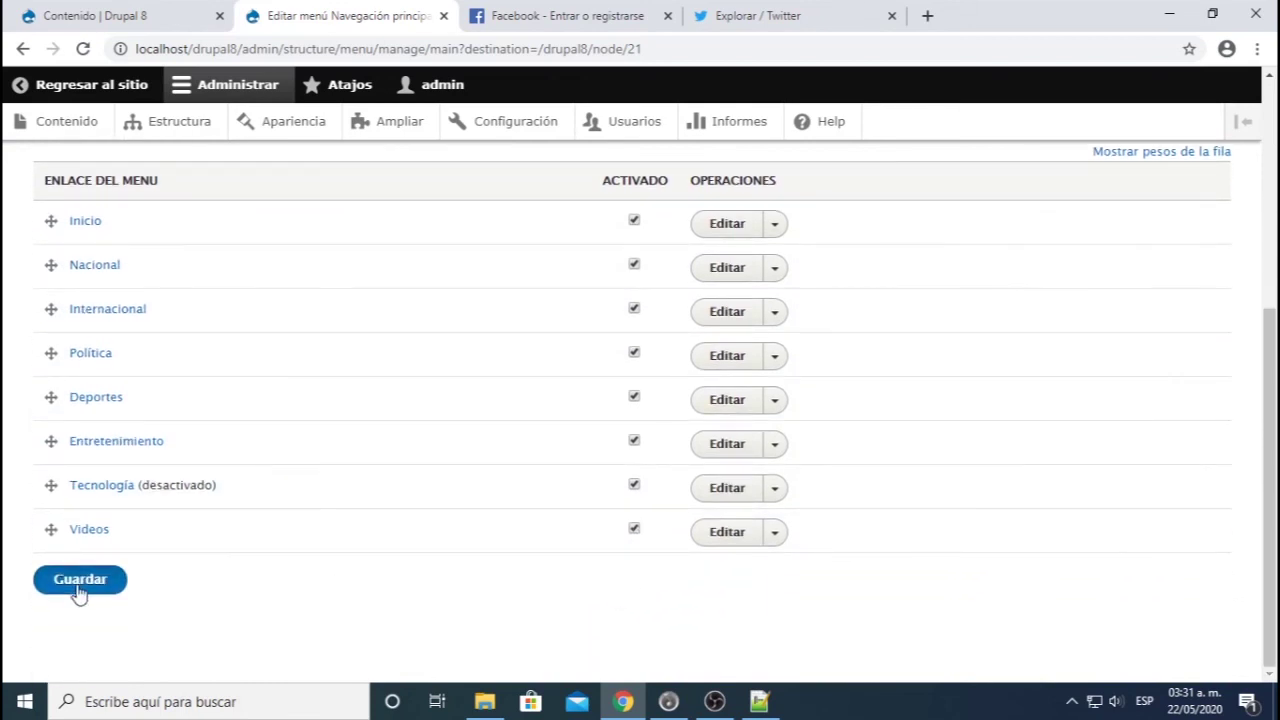
click(78, 584)
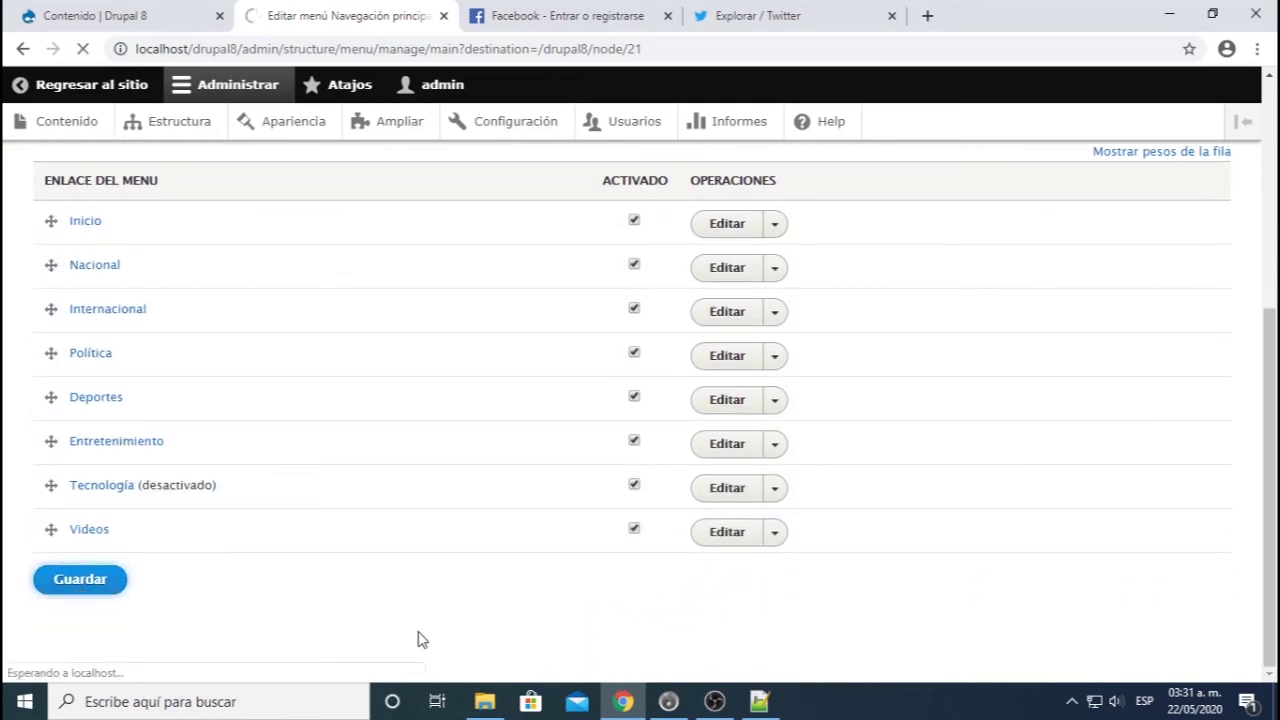